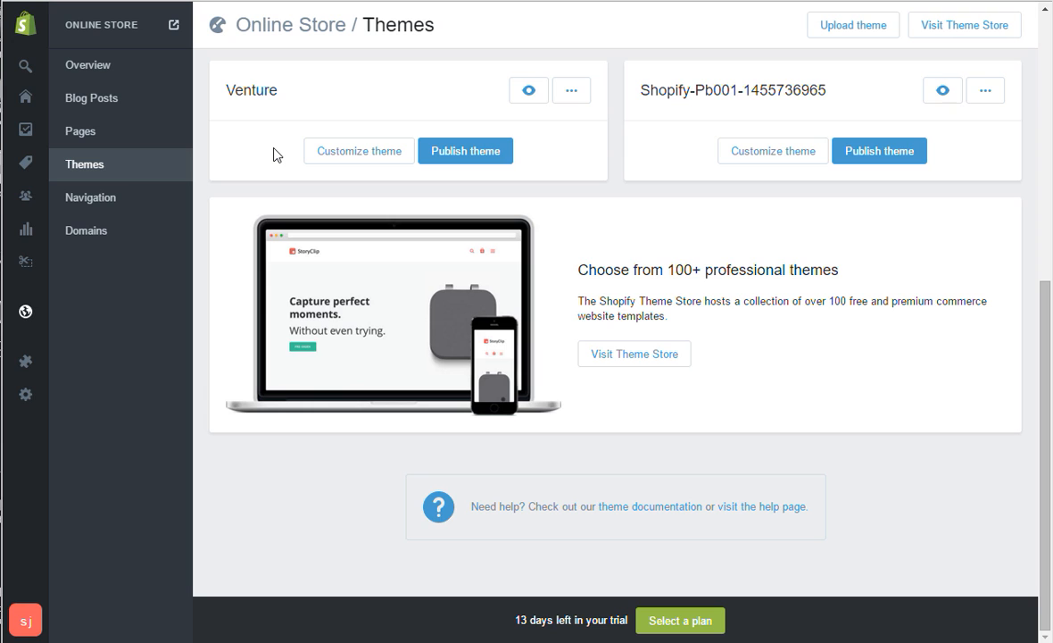
Step: Open the Shopify Theme Store from the online store's theme management page
left_click(100, 67)
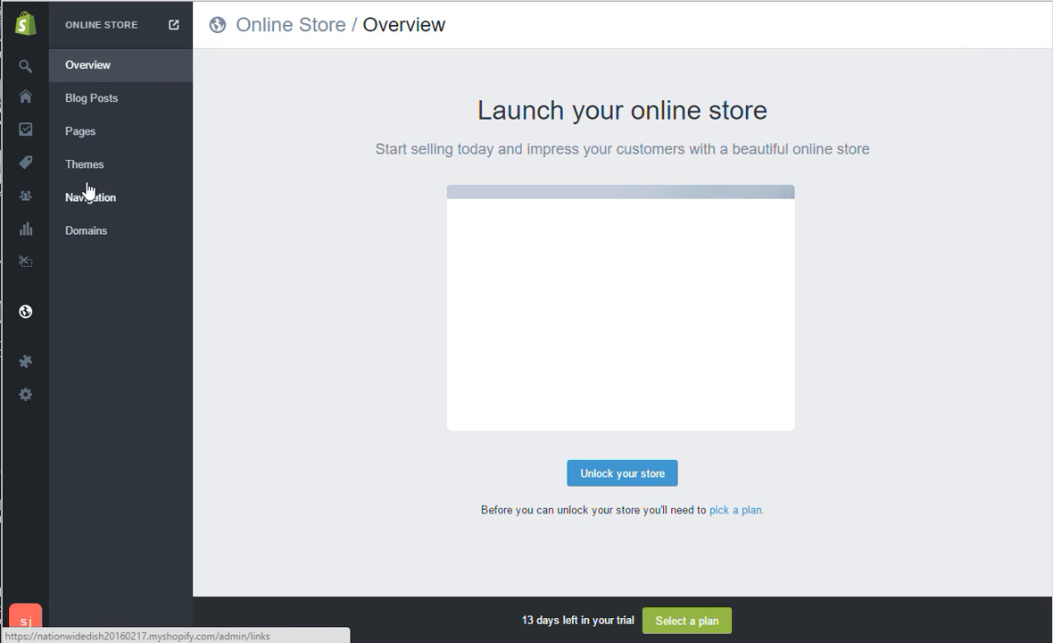
left_click(87, 168)
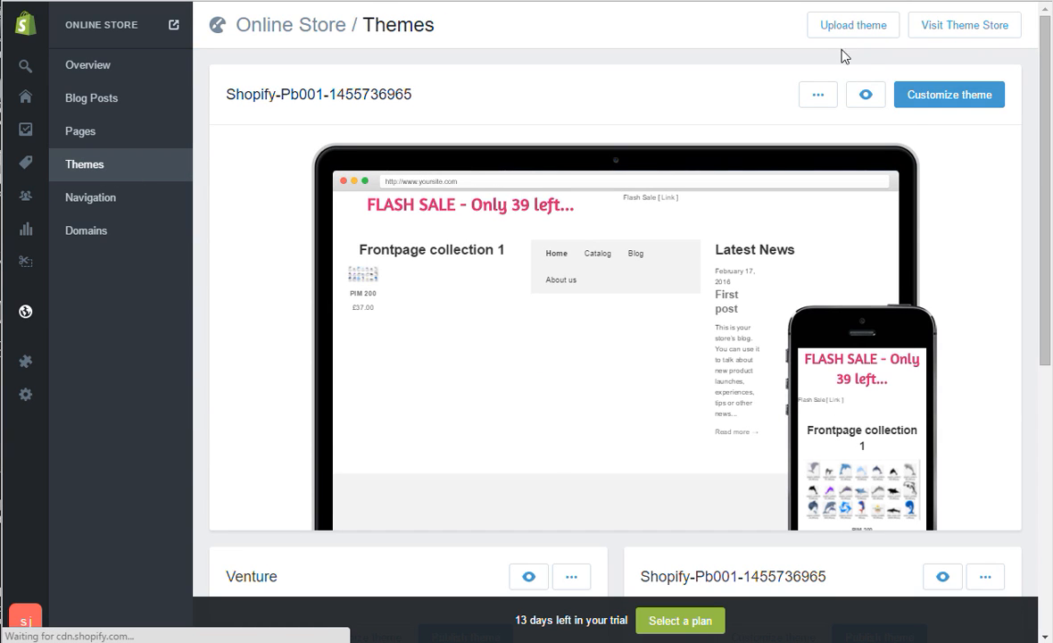
left_click(981, 36)
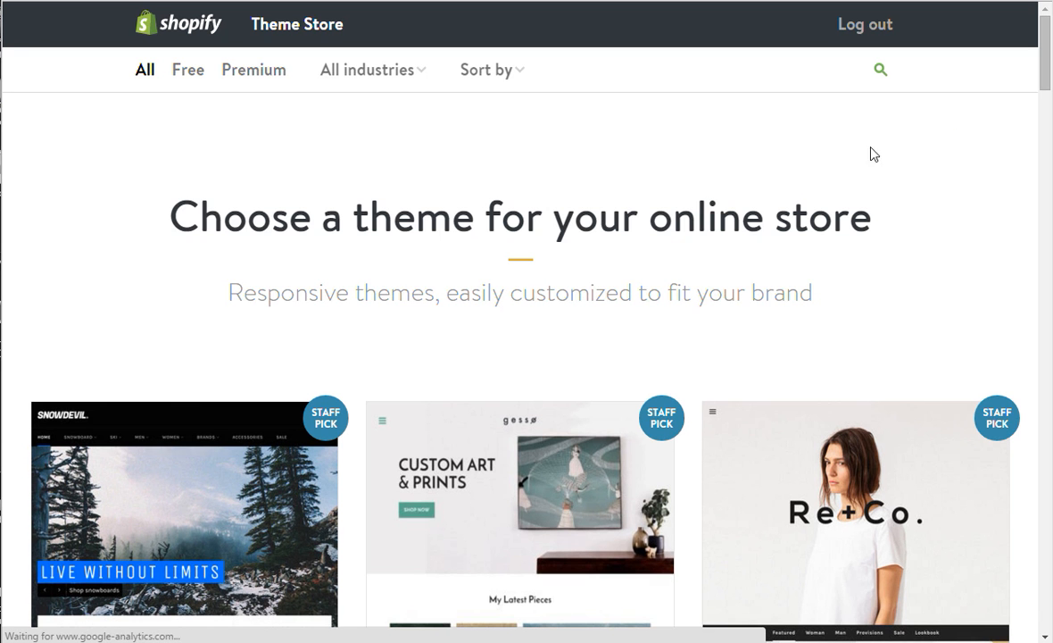
Step: Browse the Theme Store listings and compare the prices of themes such as Venture, Mosaic and Responsive
scroll(794, 170, "down", 3)
scroll(186, 266, "down", 1)
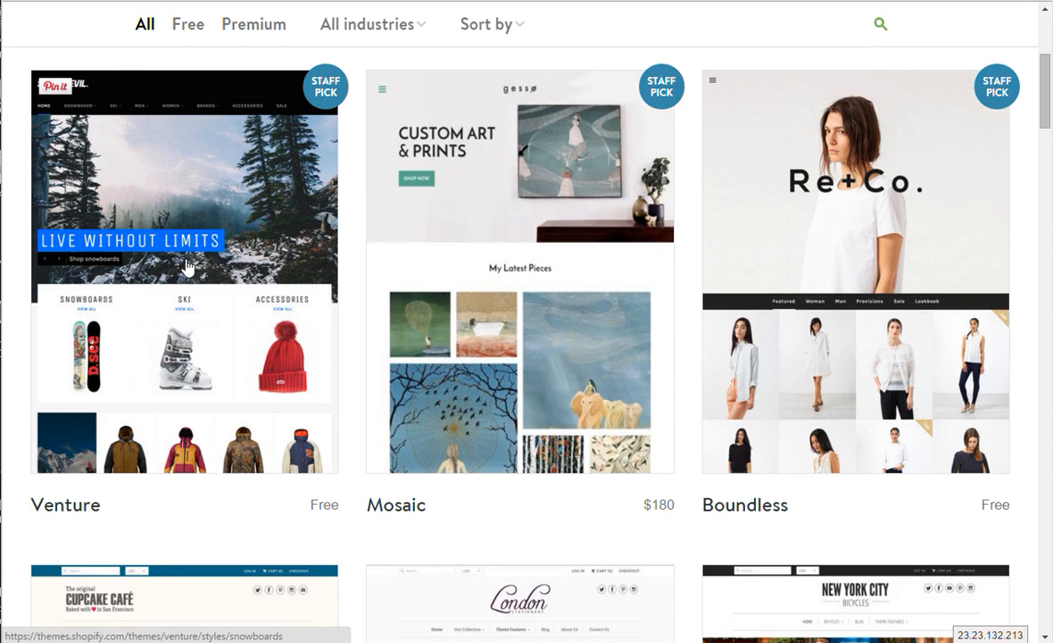
double_click(324, 504)
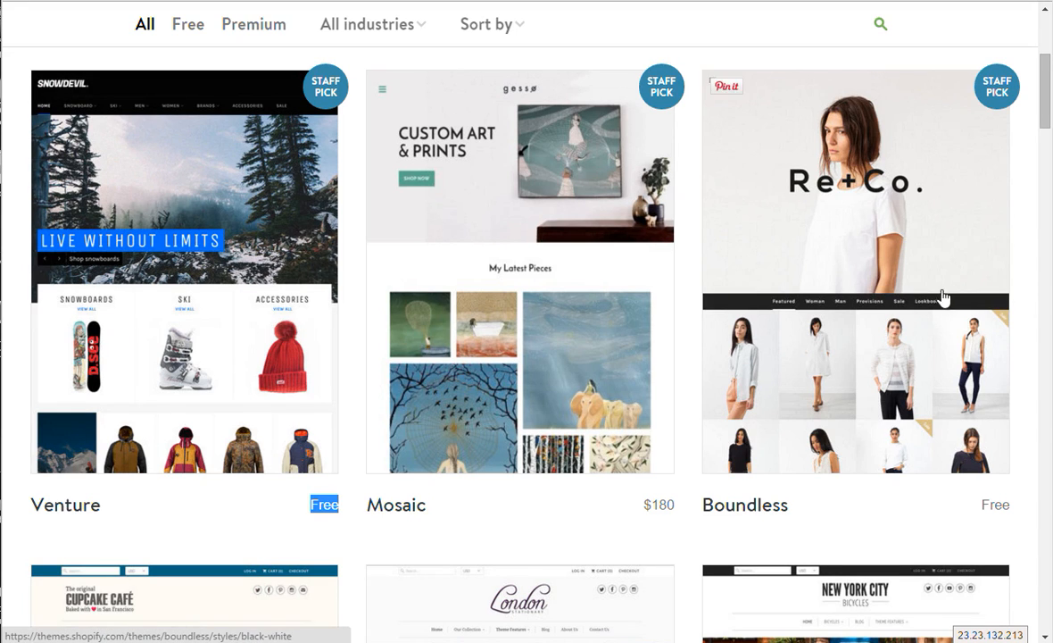
scroll(849, 399, "down", 5)
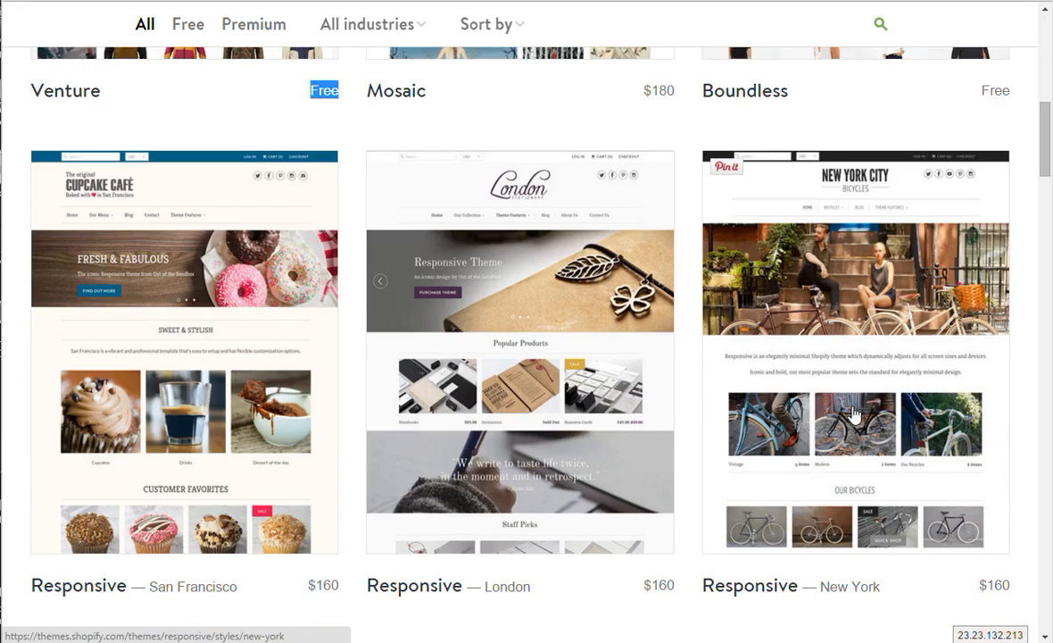
scroll(976, 545, "down", 1)
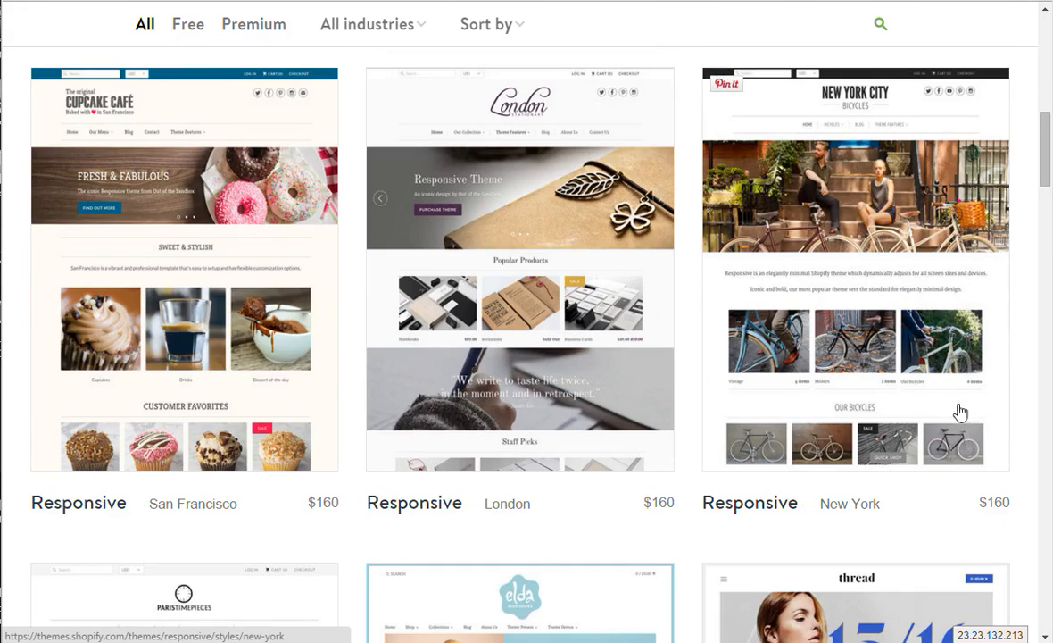
scroll(232, 455, "down", 2)
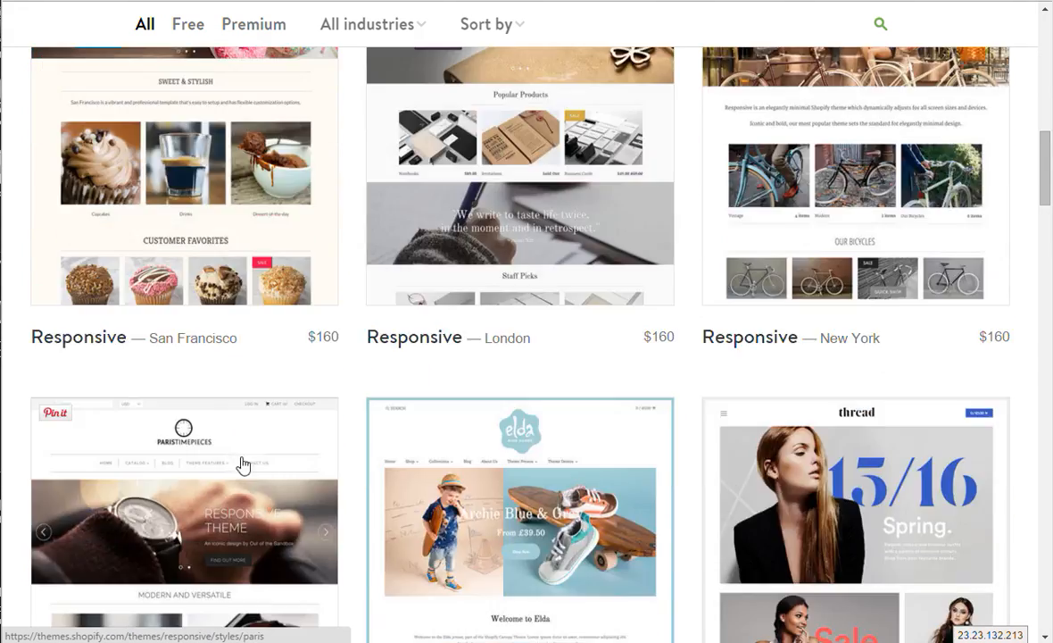
scroll(261, 369, "up", 1)
scroll(272, 379, "down", 3)
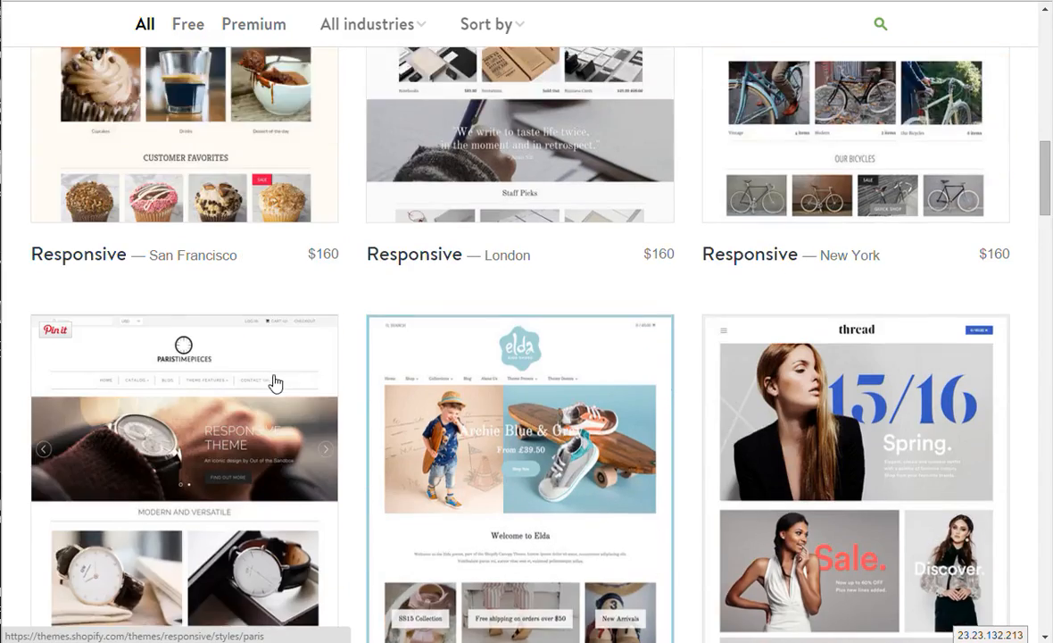
scroll(275, 386, "up", 10)
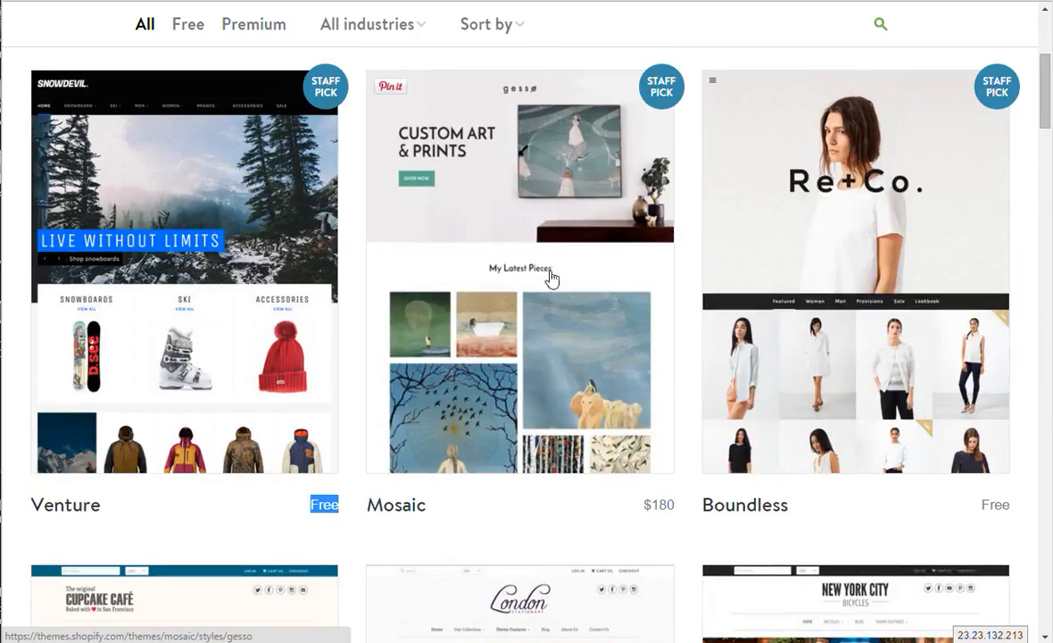
left_click_drag(676, 504, 627, 508)
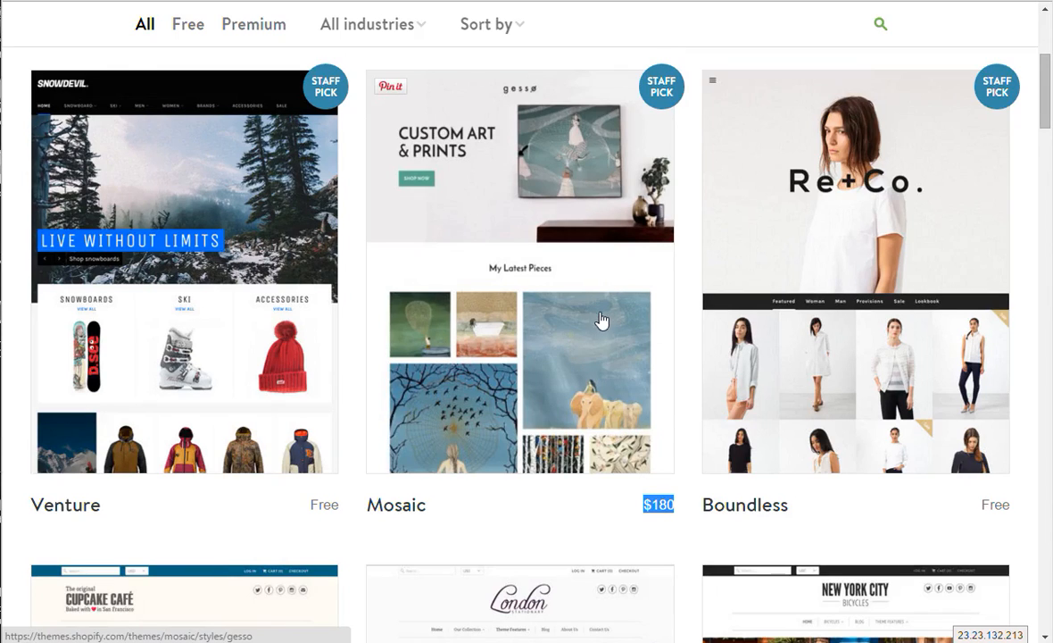
Step: Examine more theme designs and prices across the Responsive and Canopy styles, including the staff picks
scroll(602, 319, "down", 2)
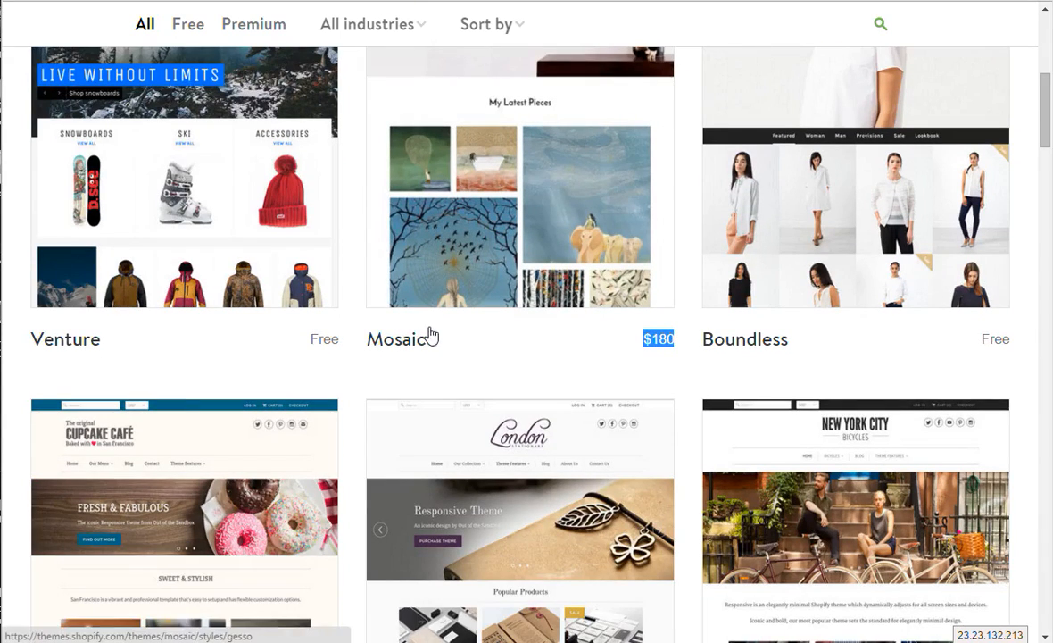
scroll(629, 314, "down", 7)
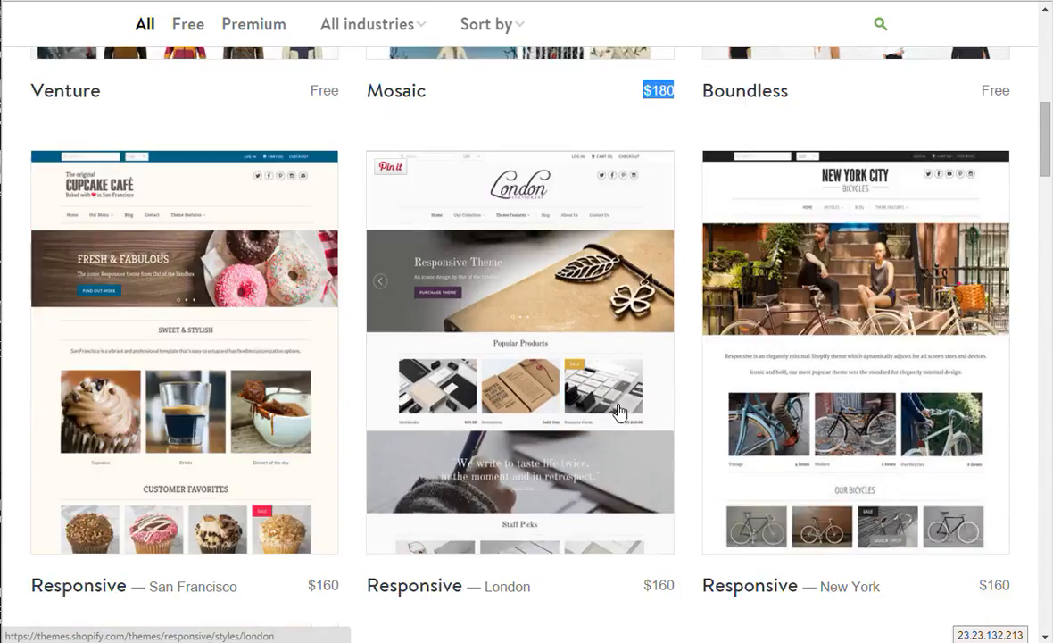
scroll(625, 485, "down", 2)
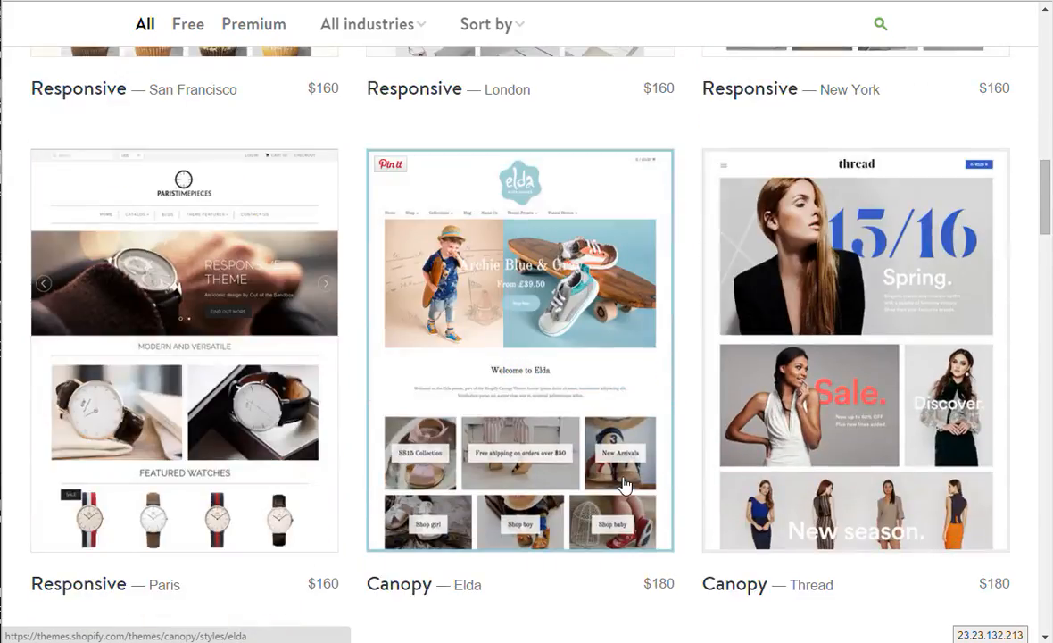
scroll(623, 482, "down", 2)
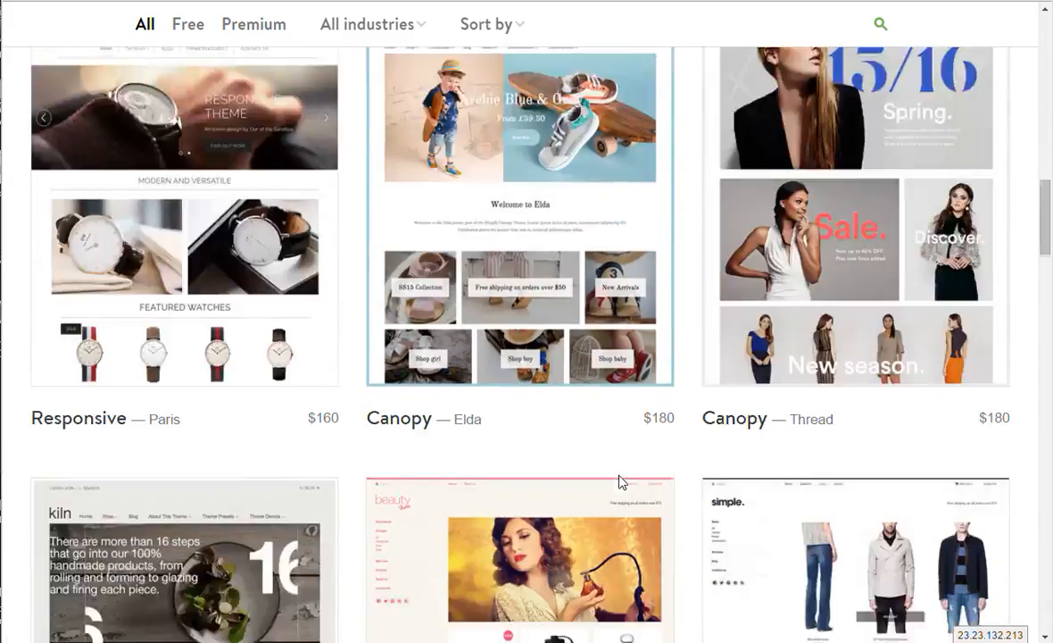
scroll(616, 474, "up", 5)
scroll(615, 475, "up", 6)
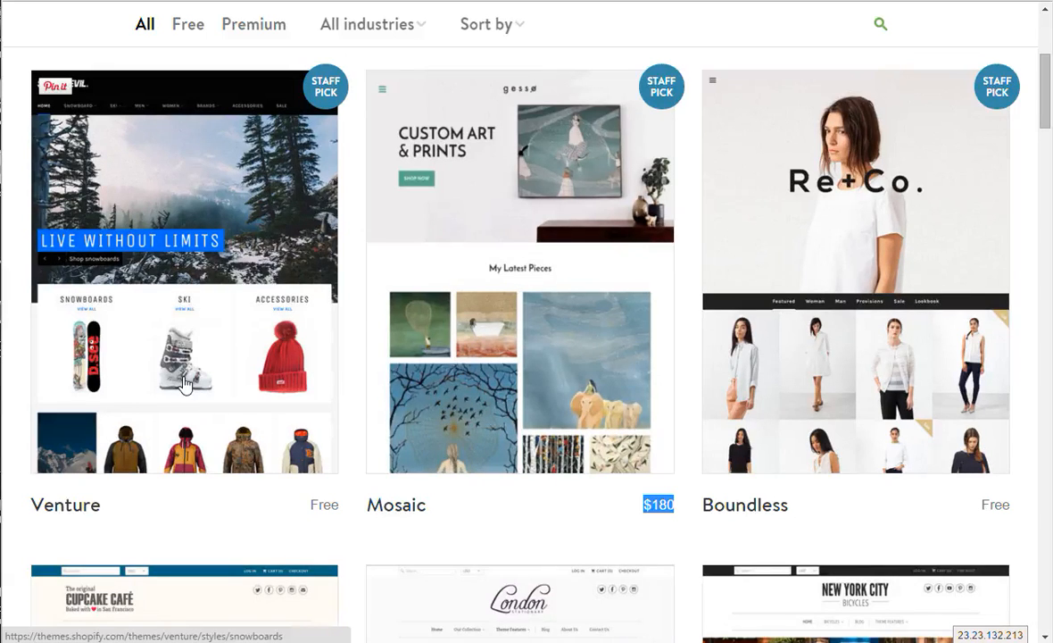
scroll(185, 379, "down", 5)
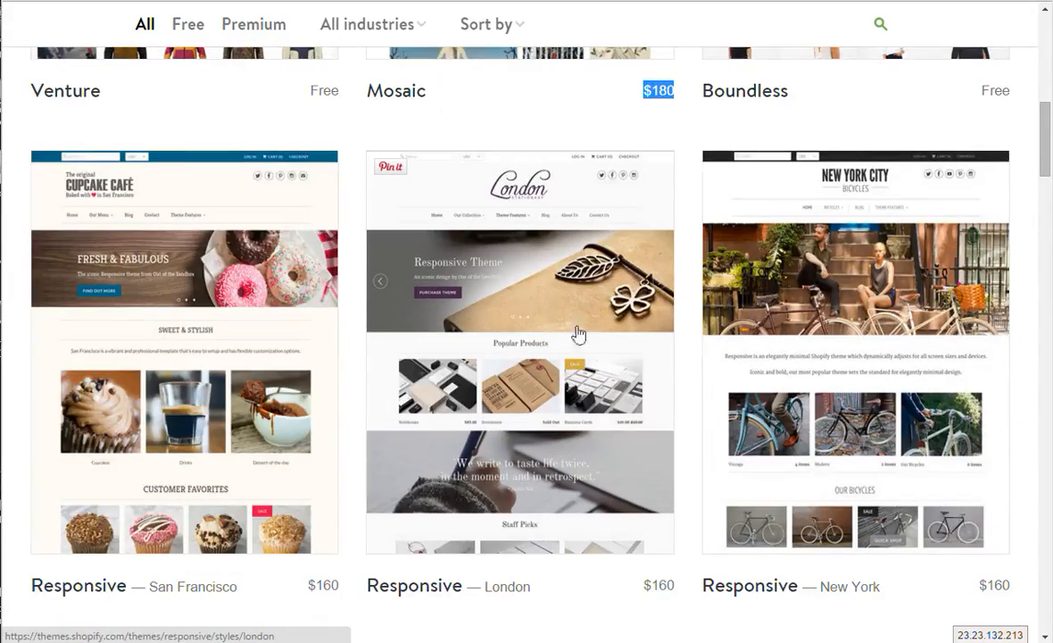
scroll(589, 357, "down", 1)
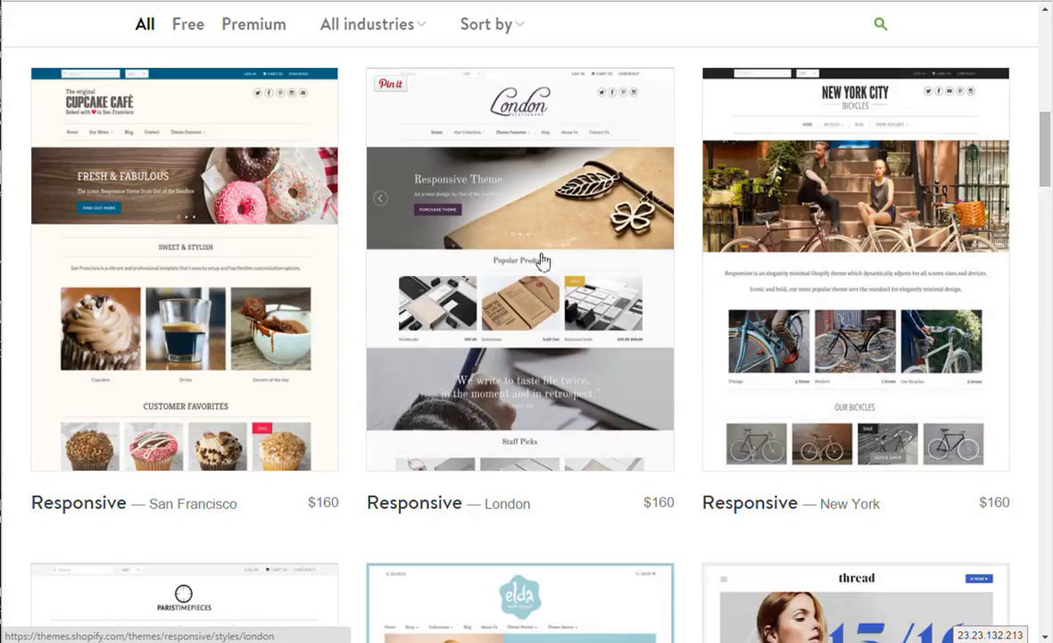
scroll(658, 274, "down", 3)
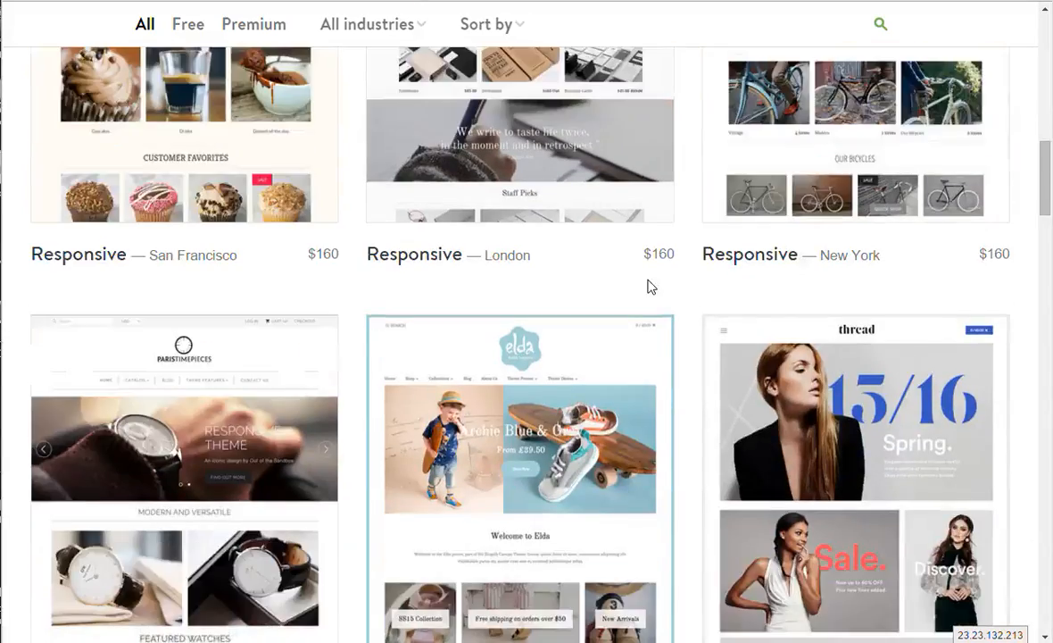
scroll(651, 285, "down", 5)
scroll(659, 293, "up", 15)
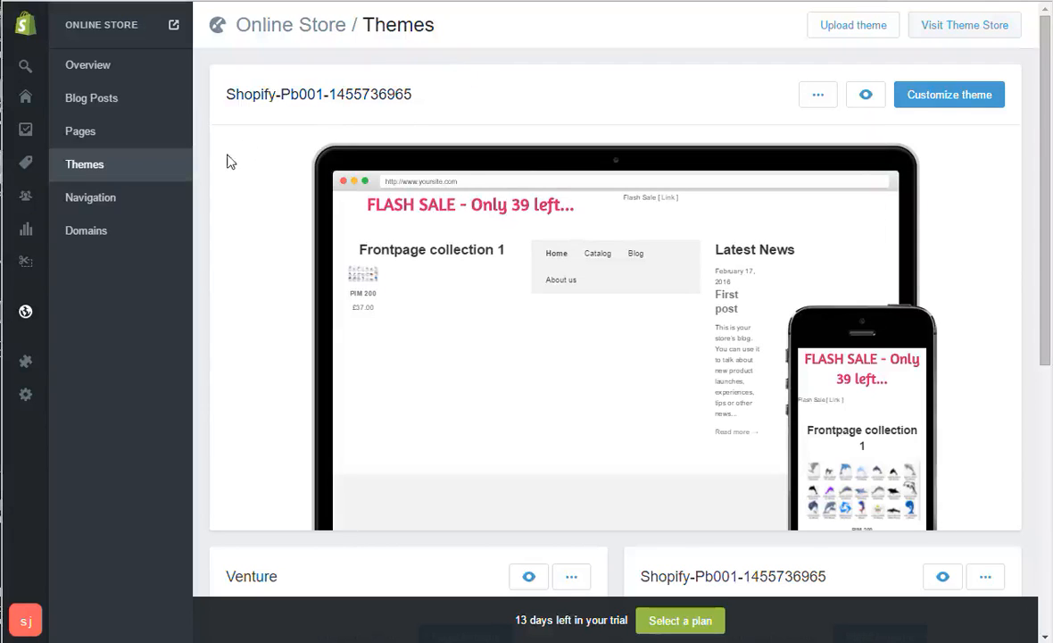
Step: Review the store's installed themes, switch to the eCom Pages theme builder and open its dashboard
scroll(214, 169, "down", 2)
scroll(212, 171, "up", 2)
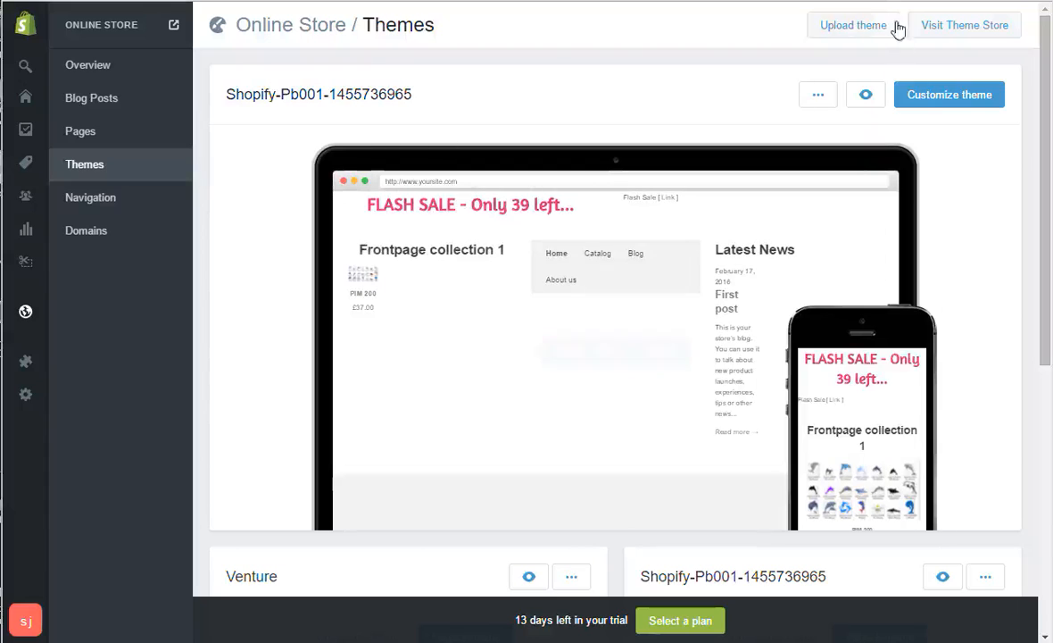
mouse_move(682, 202)
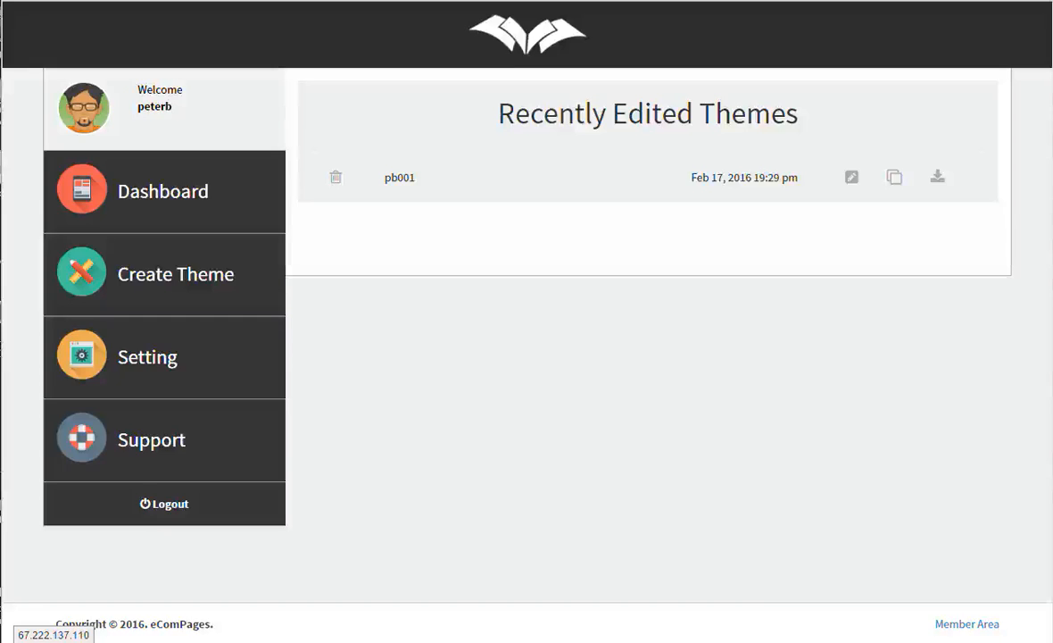
left_click(193, 192)
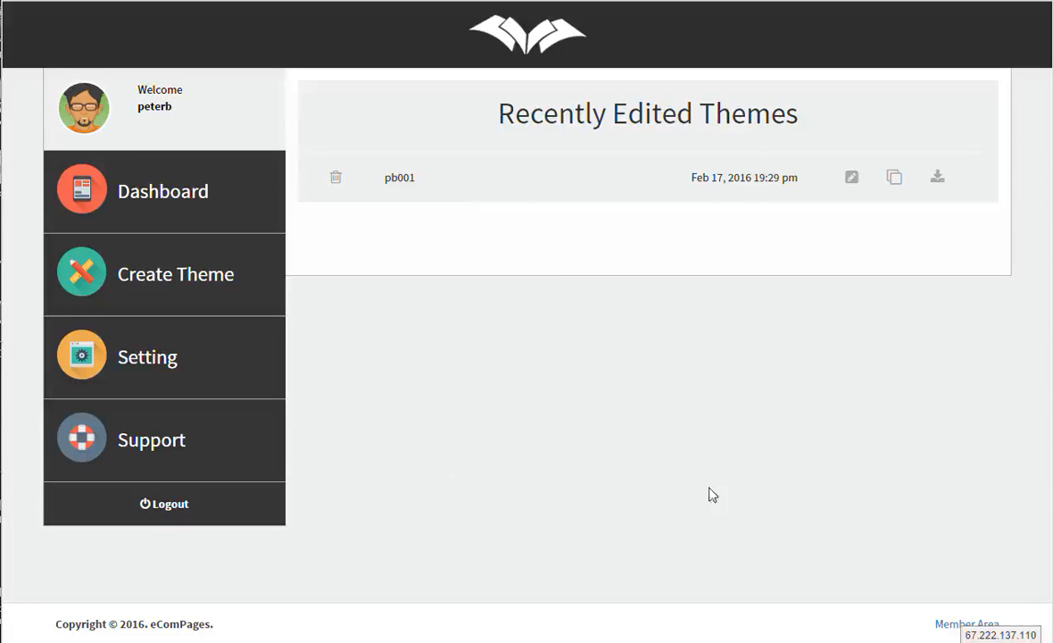
Step: Open the eCom Pages member area and look through the tutorial videos on building, uploading and customizing Shopify themes
left_click(957, 627)
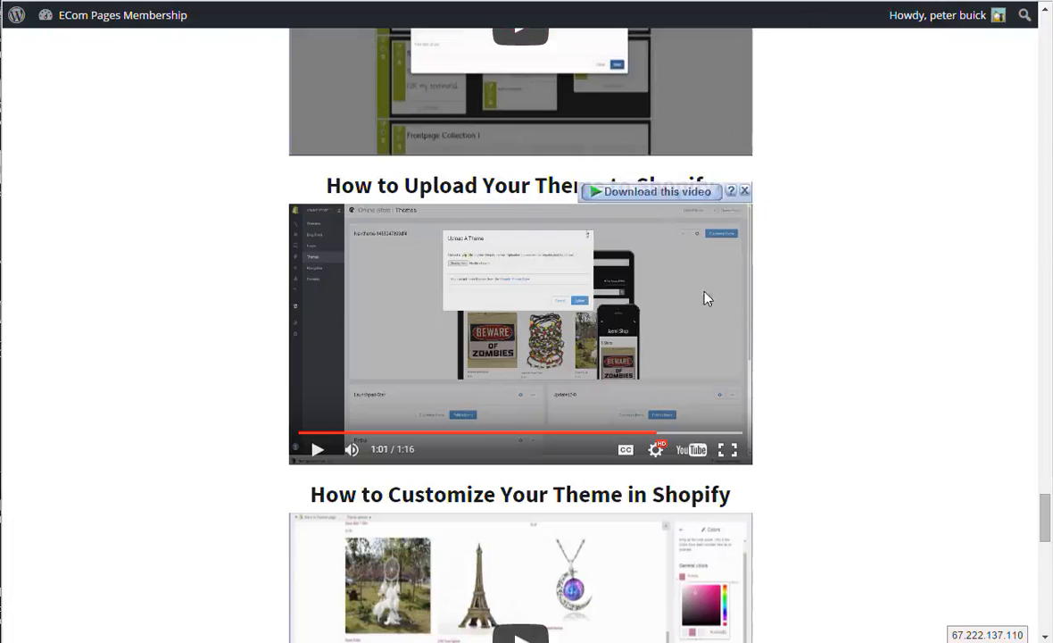
scroll(705, 297, "up", 20)
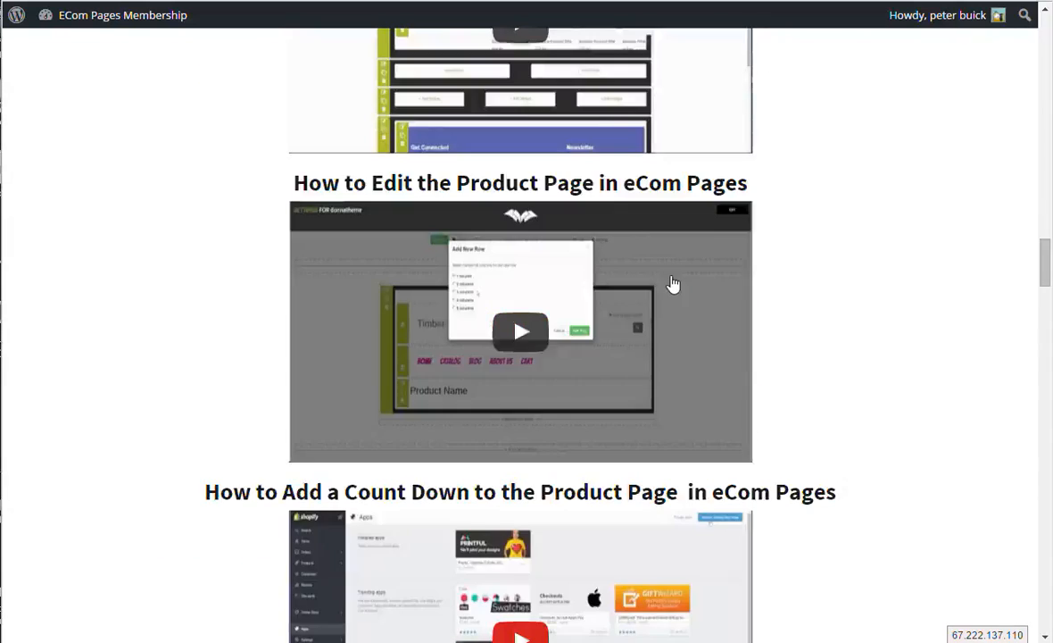
scroll(673, 283, "up", 20)
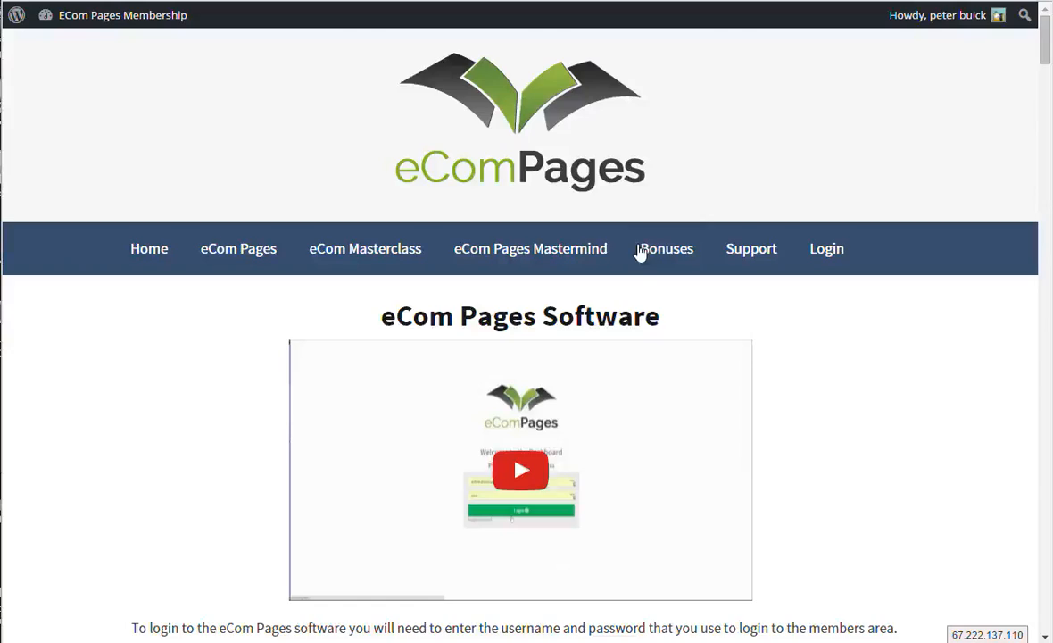
scroll(741, 270, "down", 8)
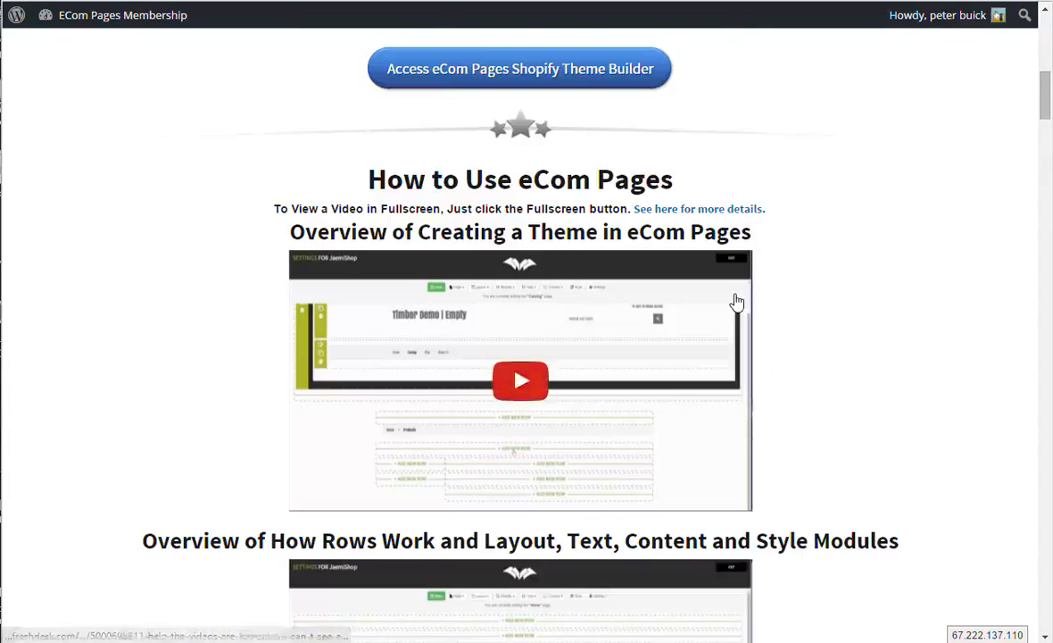
scroll(737, 302, "down", 6)
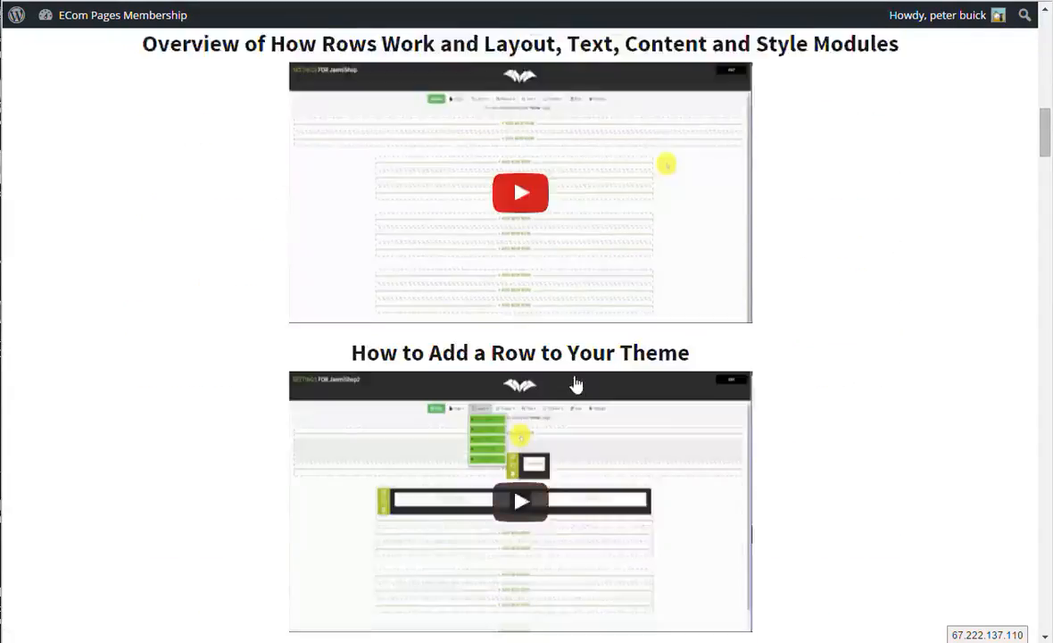
scroll(575, 384, "down", 7)
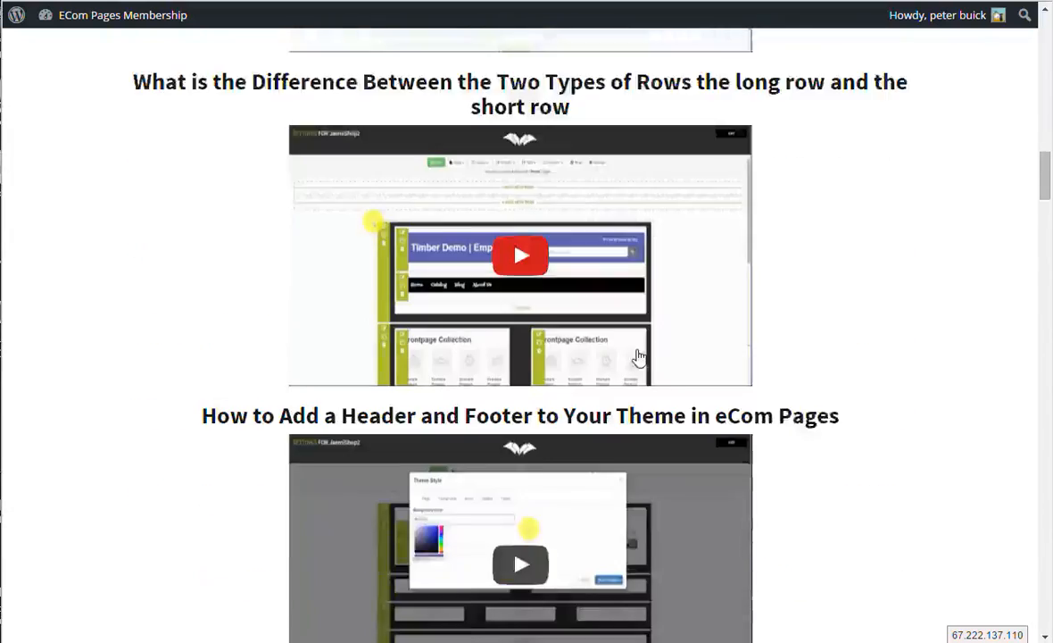
scroll(638, 357, "down", 8)
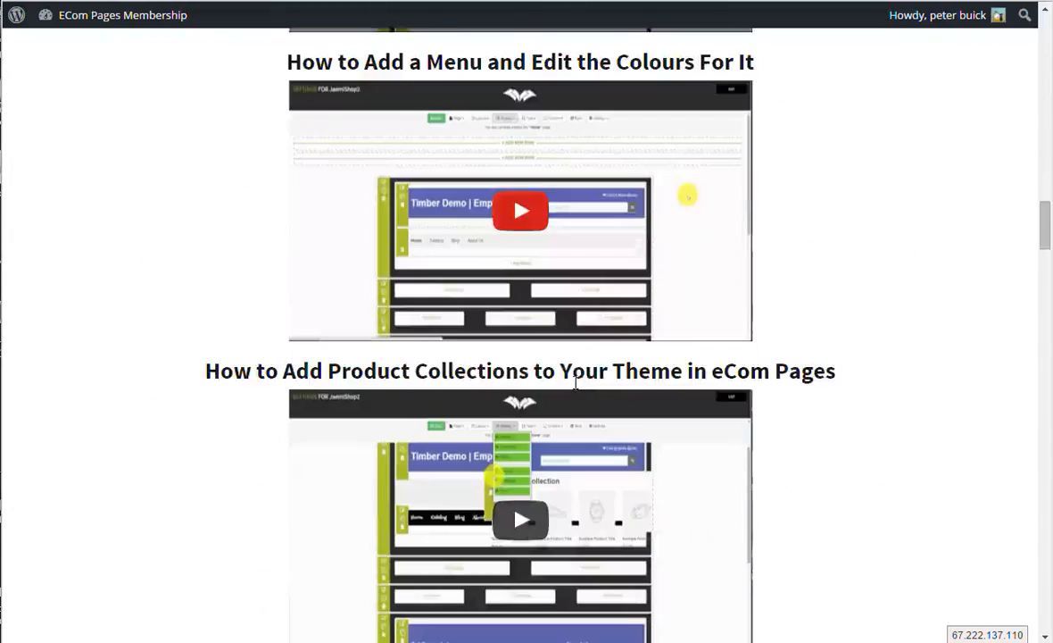
scroll(617, 410, "down", 4)
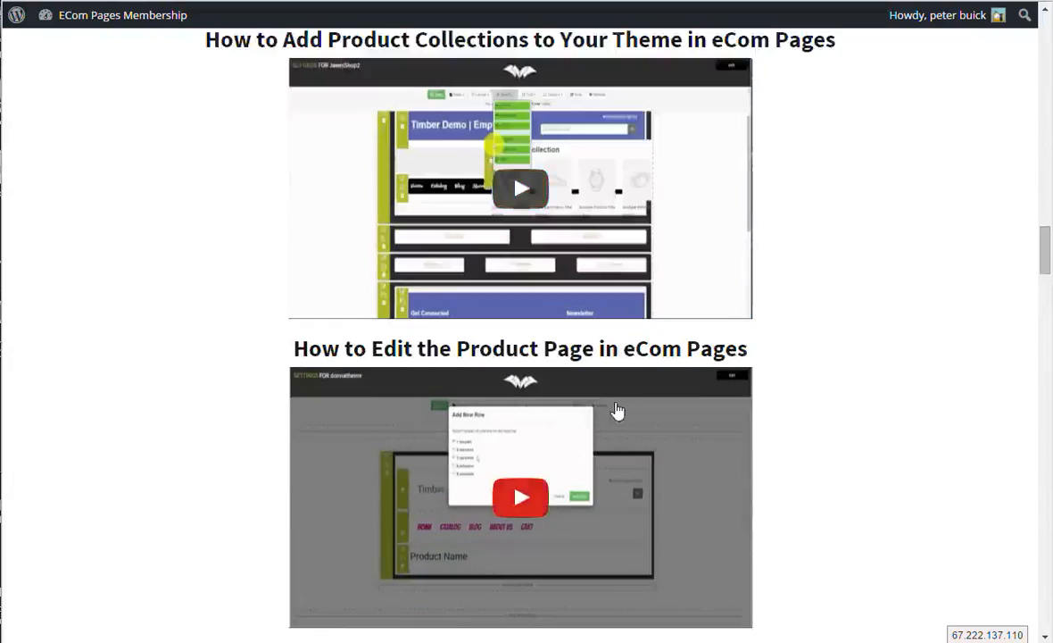
scroll(624, 401, "down", 16)
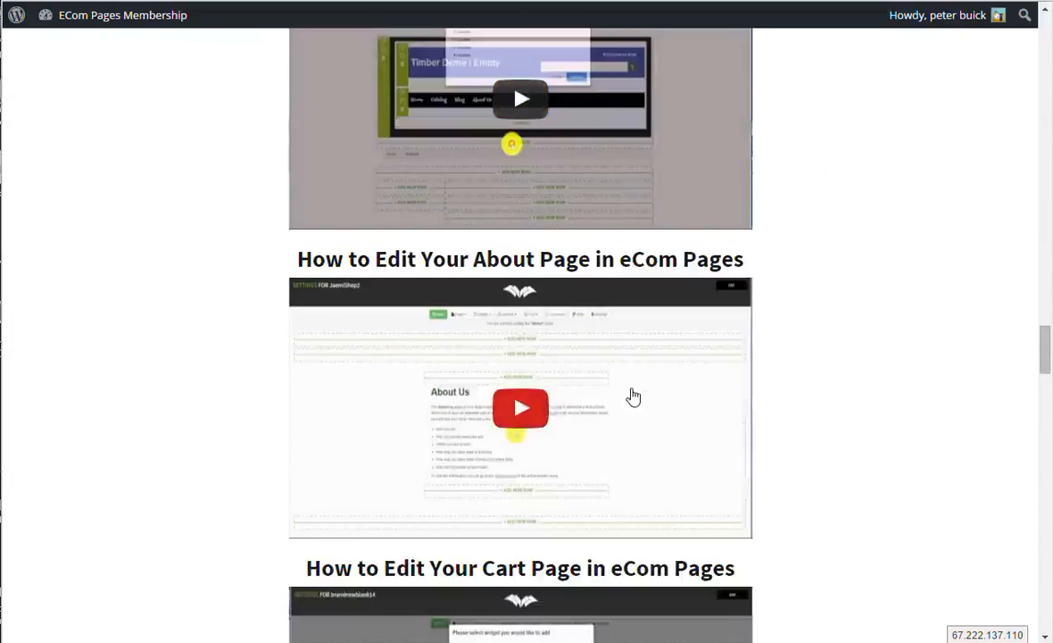
scroll(633, 397, "down", 15)
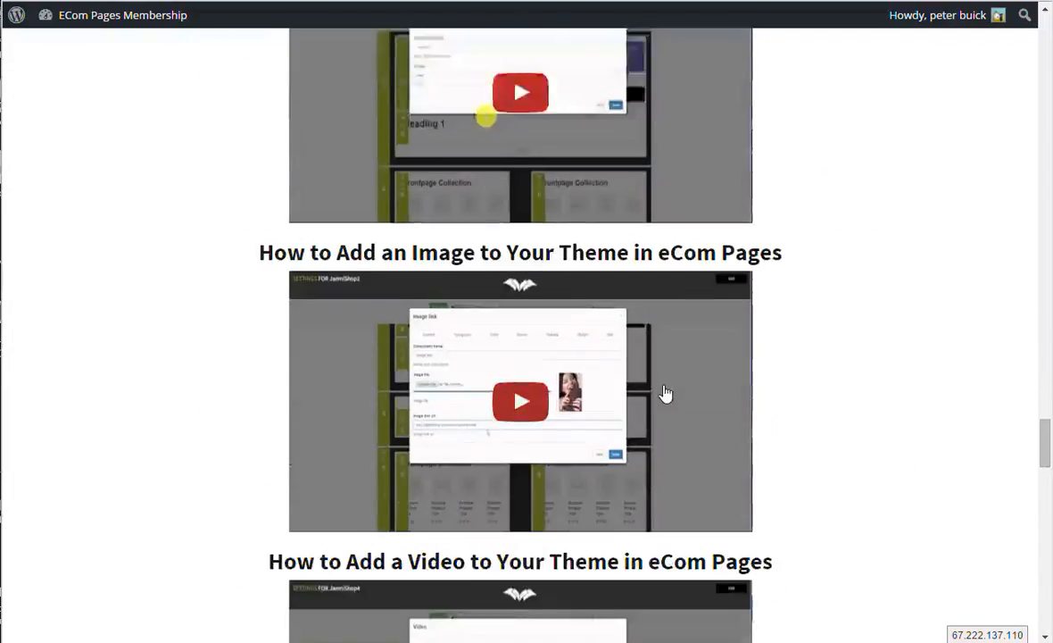
scroll(665, 393, "down", 13)
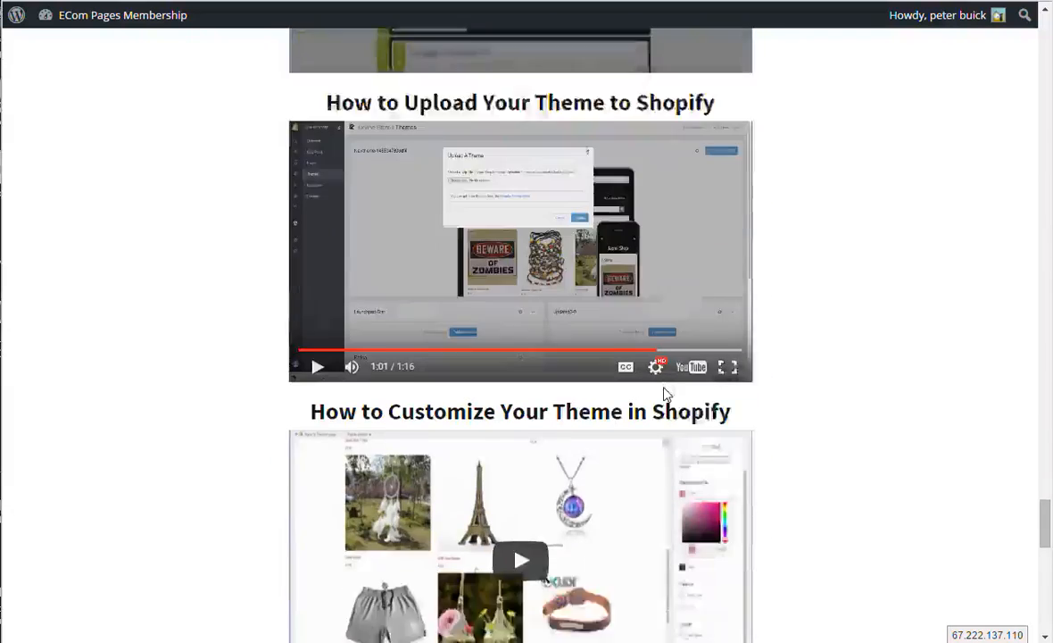
scroll(665, 393, "down", 10)
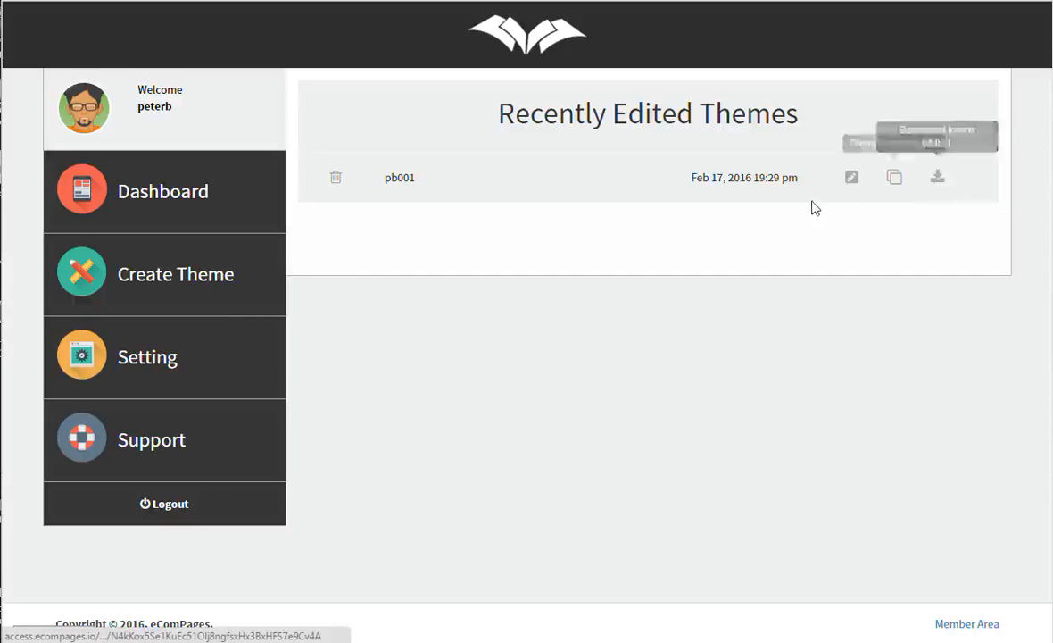
Step: Open the pb001 theme for editing and look over the layout of its Home page
left_click(852, 178)
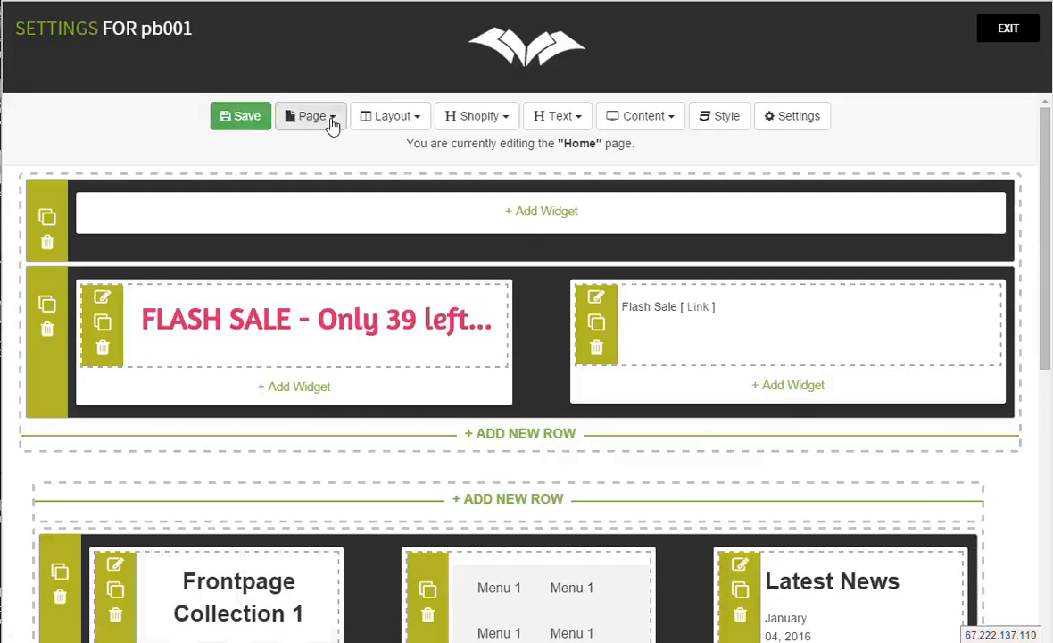
left_click(343, 119)
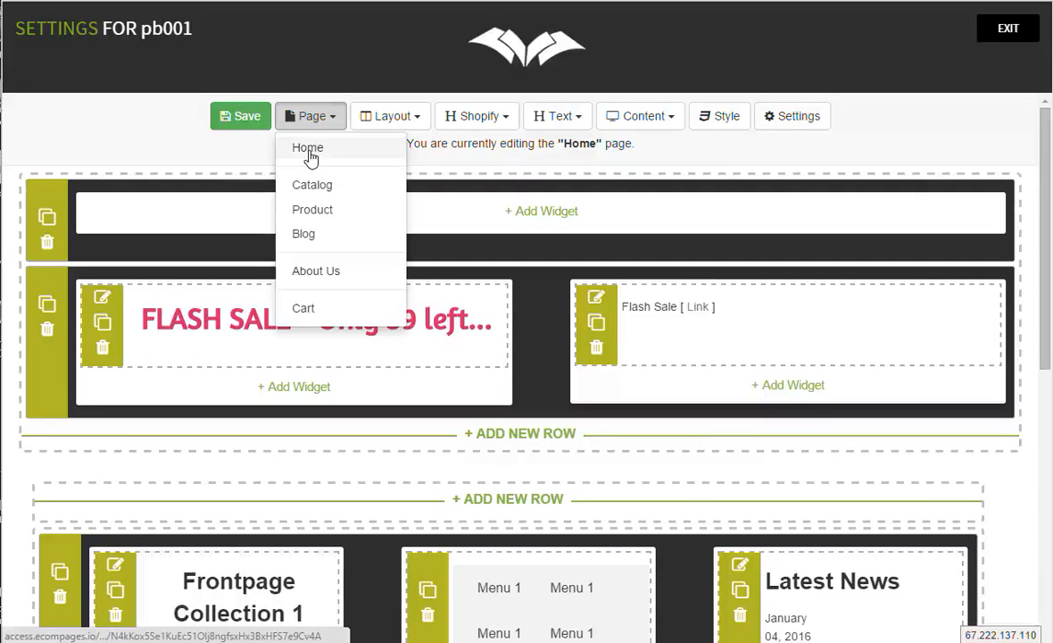
left_click(309, 150)
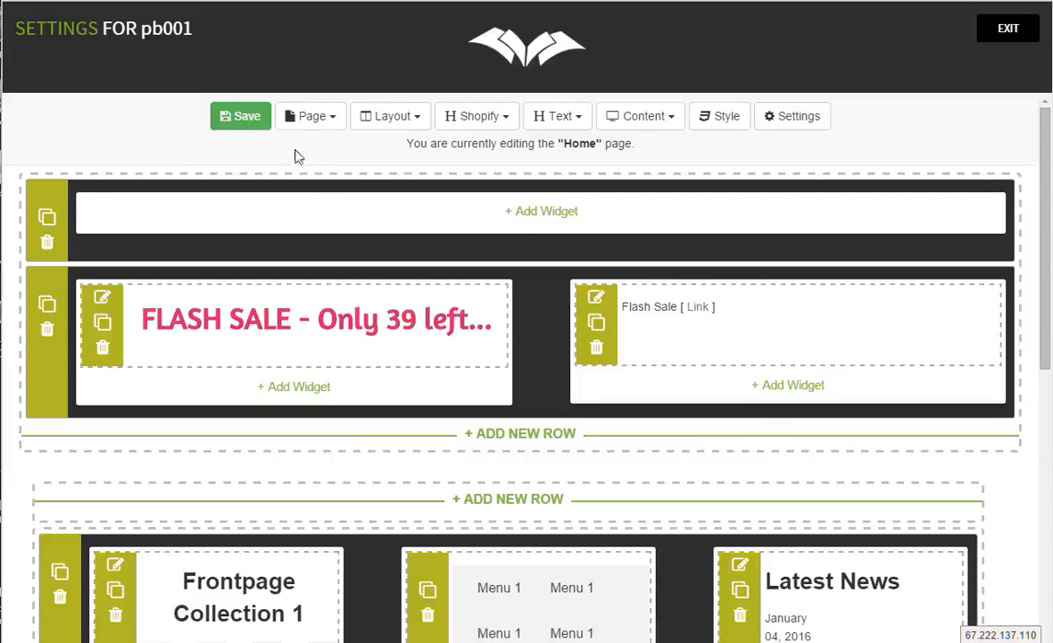
scroll(338, 383, "down", 2)
scroll(342, 381, "up", 2)
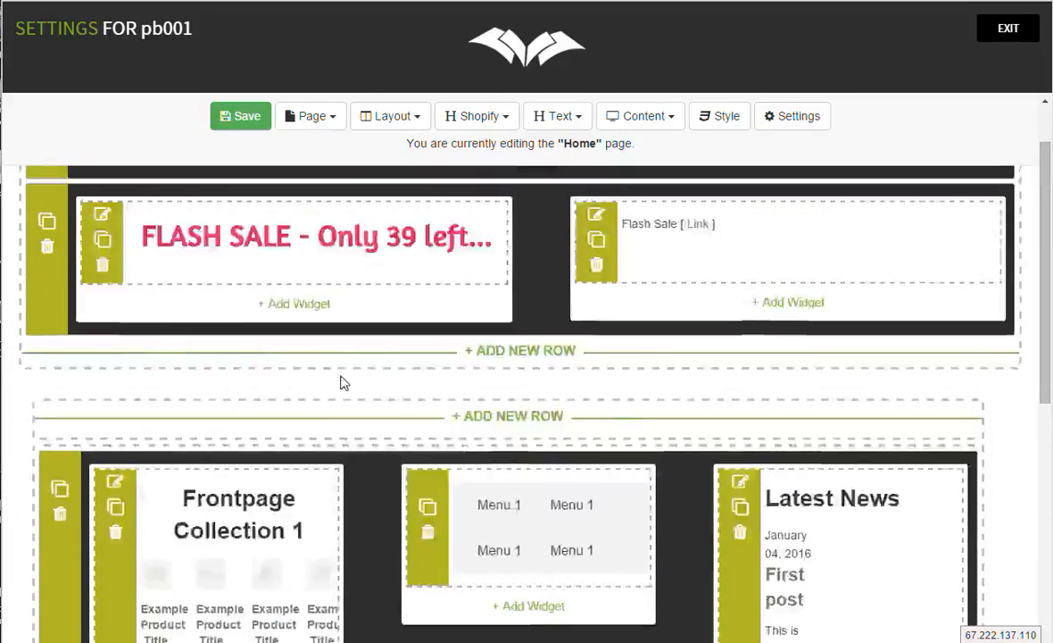
Step: Look through the theme's Catalog, Product, Blog, About Us and Cart page layouts in turn
left_click(336, 123)
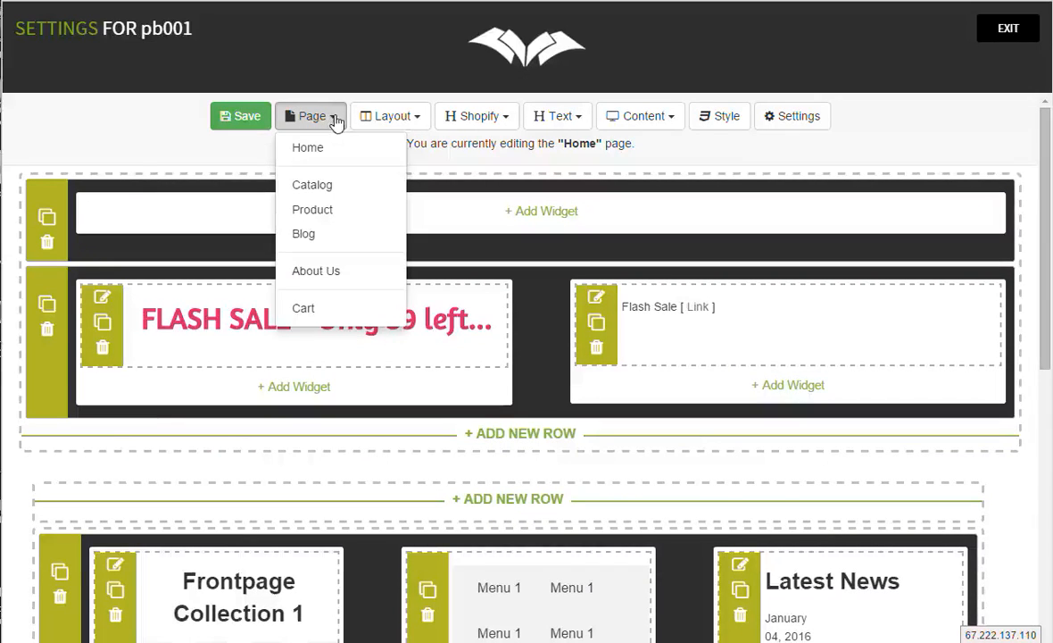
left_click(318, 191)
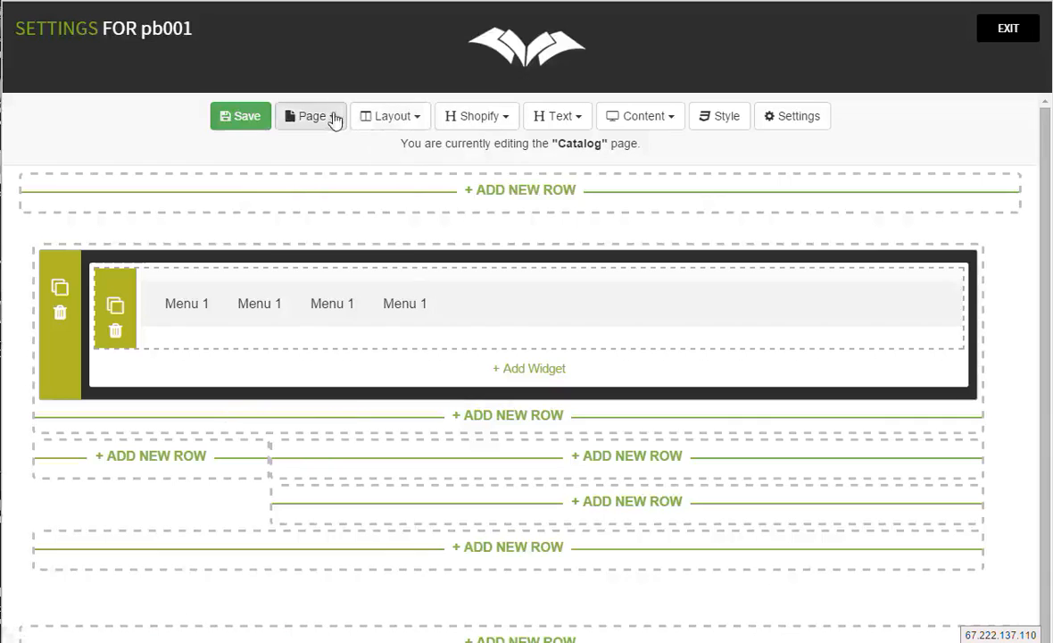
left_click(337, 117)
left_click(336, 211)
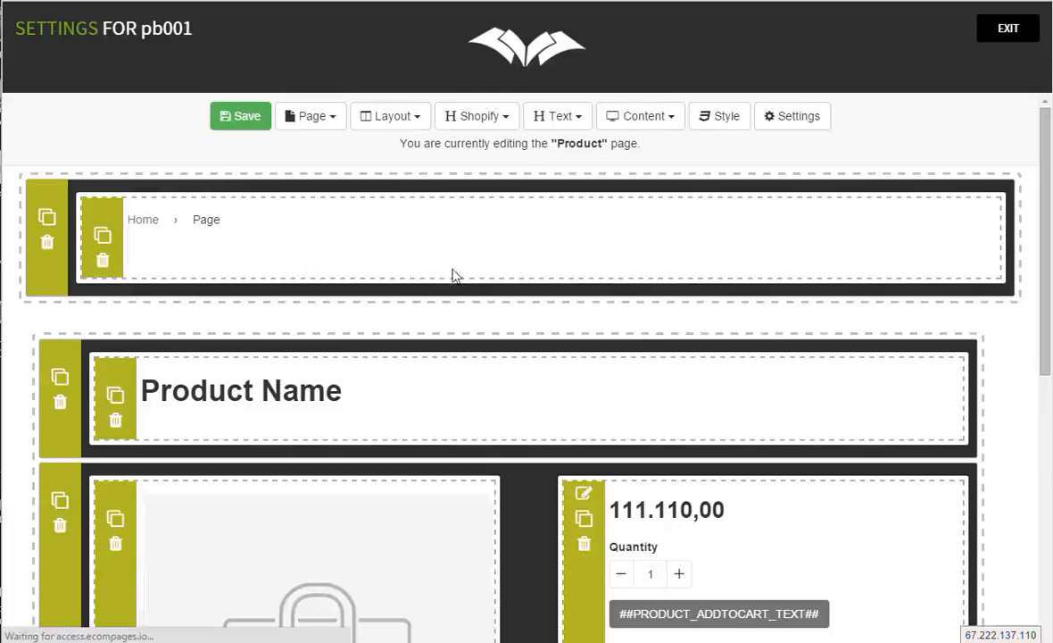
left_click(332, 117)
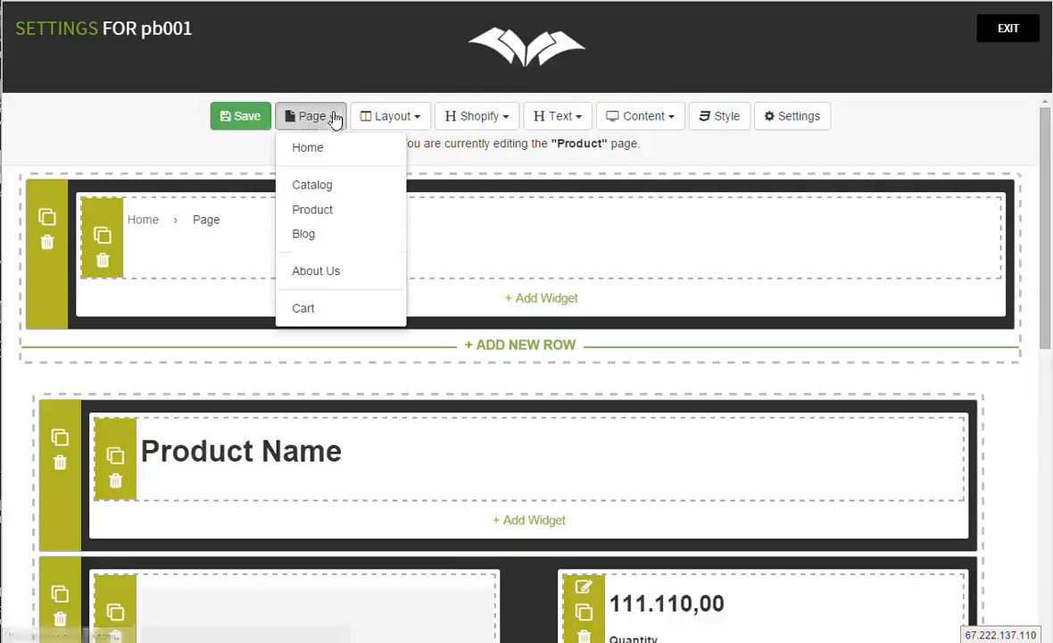
left_click(318, 235)
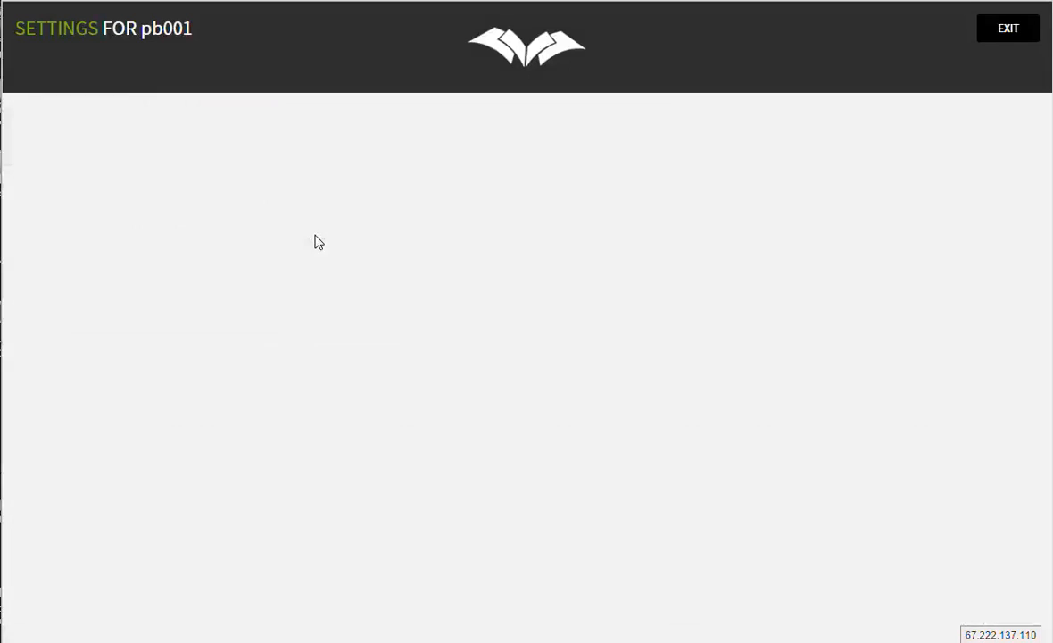
left_click(340, 118)
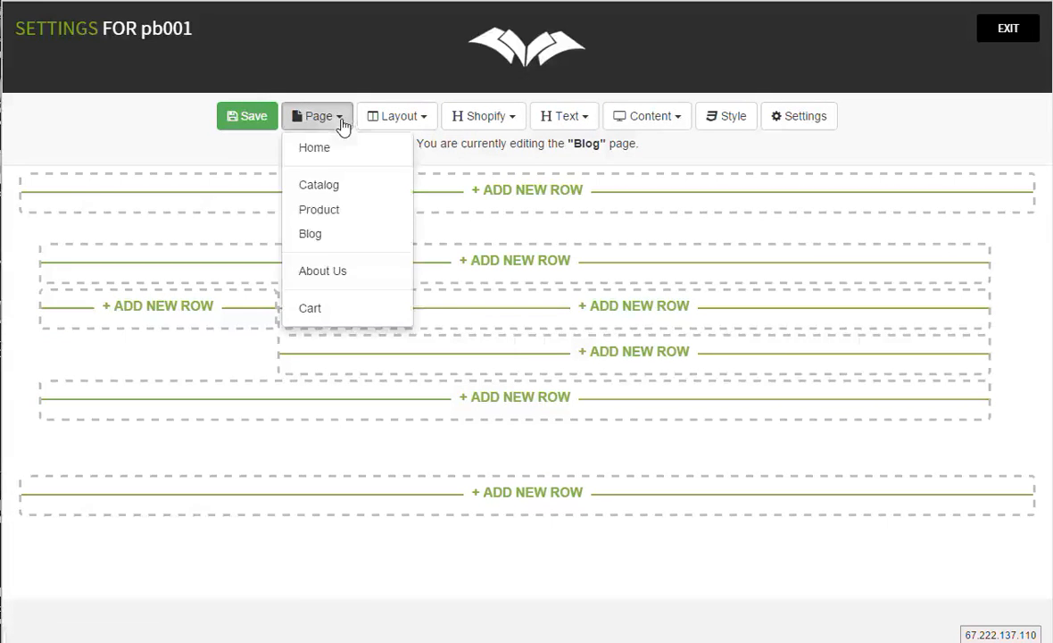
left_click(339, 273)
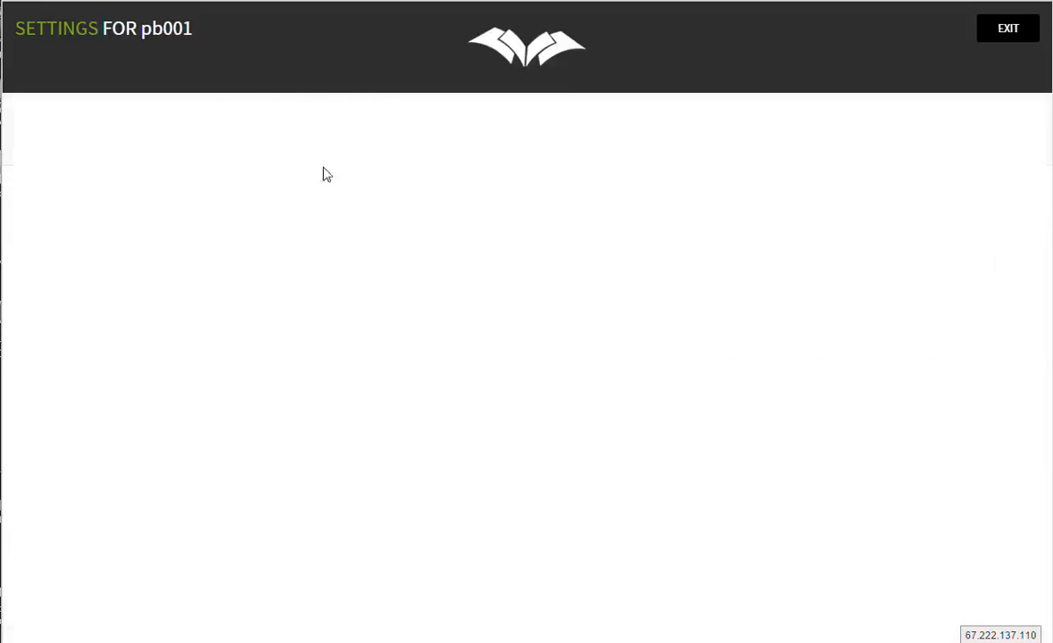
left_click(335, 117)
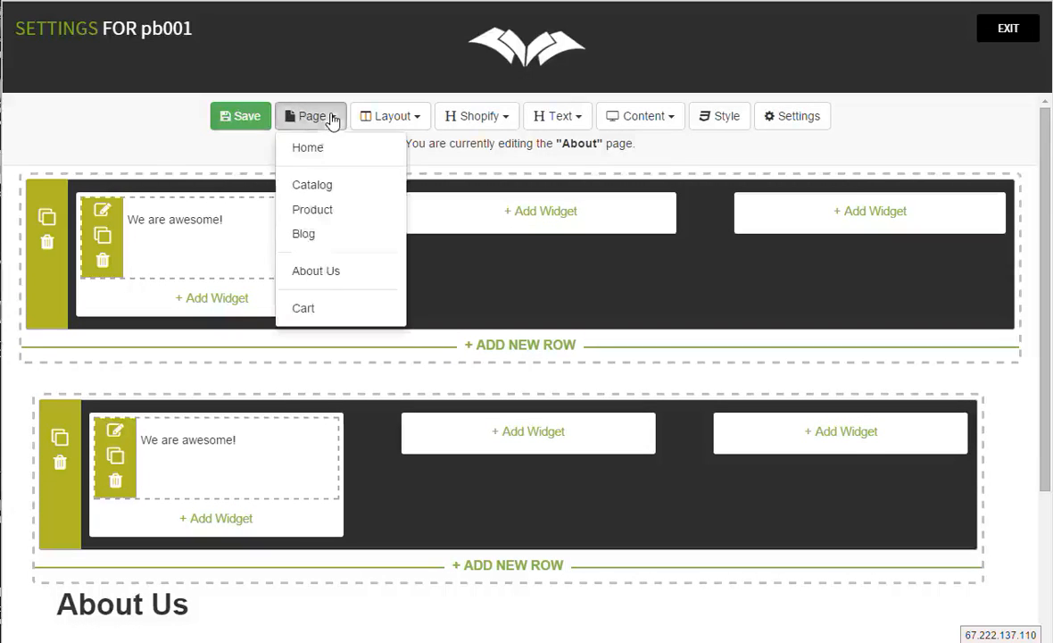
left_click(308, 308)
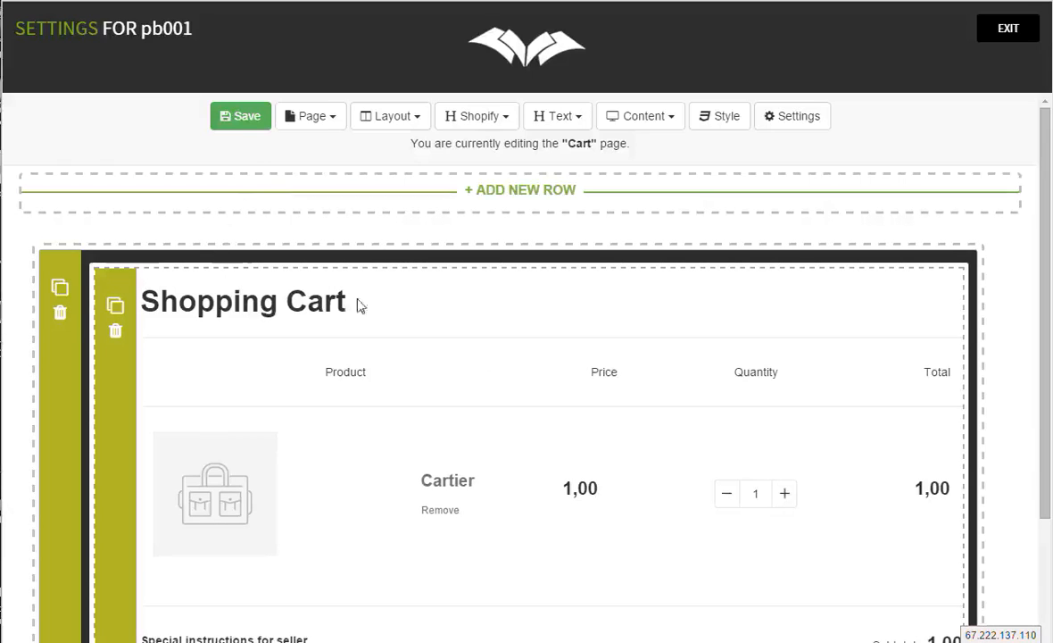
Step: Switch to editing the Blog page and look over the Shopify components available for it
left_click(329, 120)
left_click(306, 235)
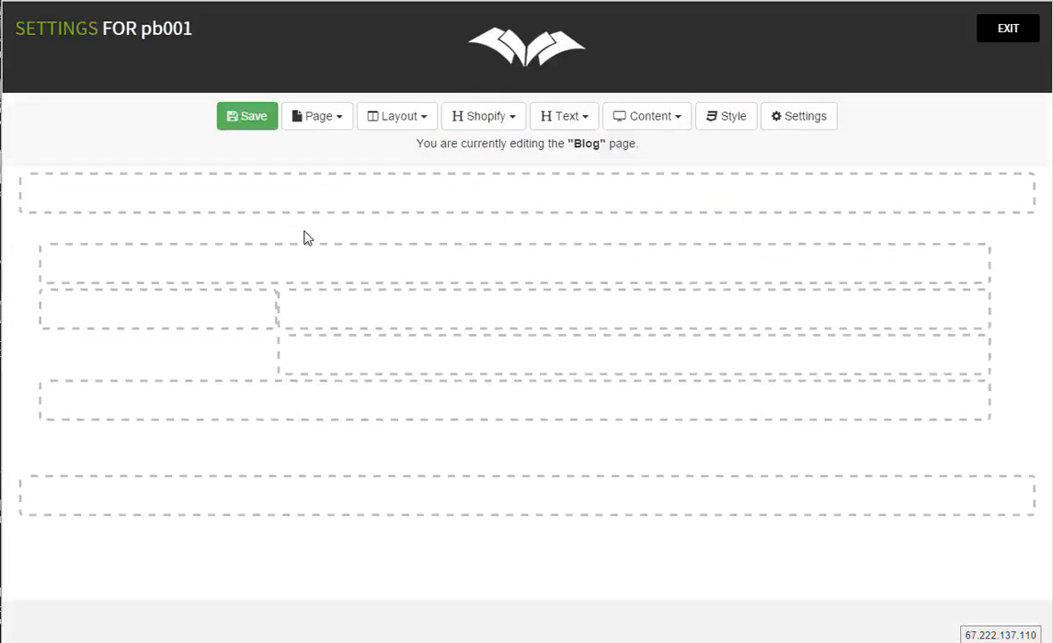
left_click(519, 122)
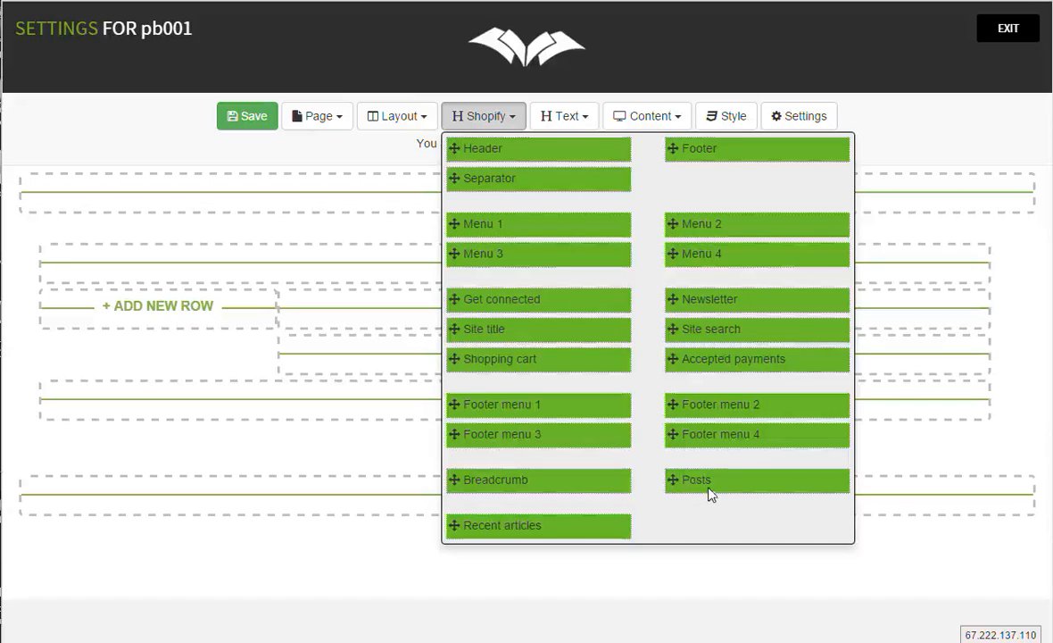
mouse_move(708, 479)
left_mouse_down()
mouse_move(456, 408)
mouse_move(346, 323)
mouse_move(700, 479)
left_mouse_up()
left_click(312, 562)
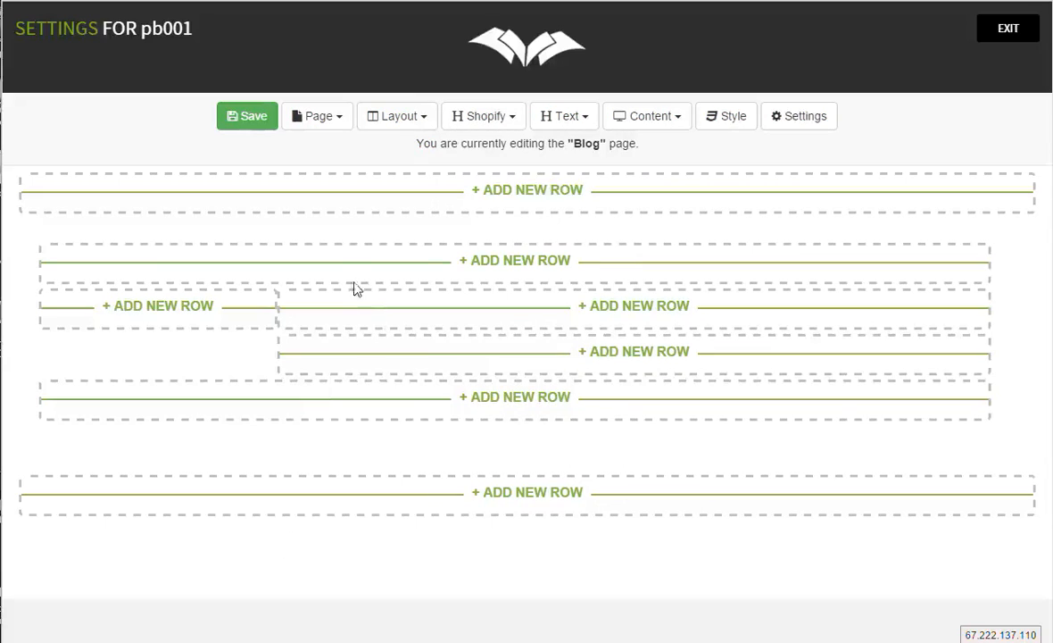
Step: Add a 2-column row in the Blog page's uppermost section and a 1-column row beneath it
left_click(525, 191)
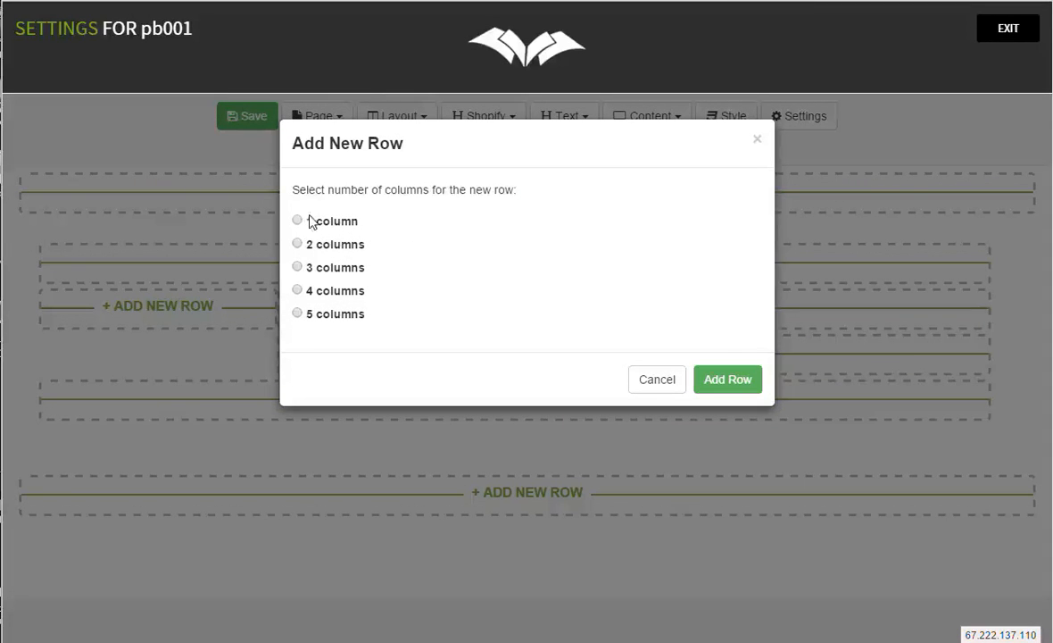
left_click(347, 246)
left_click(725, 383)
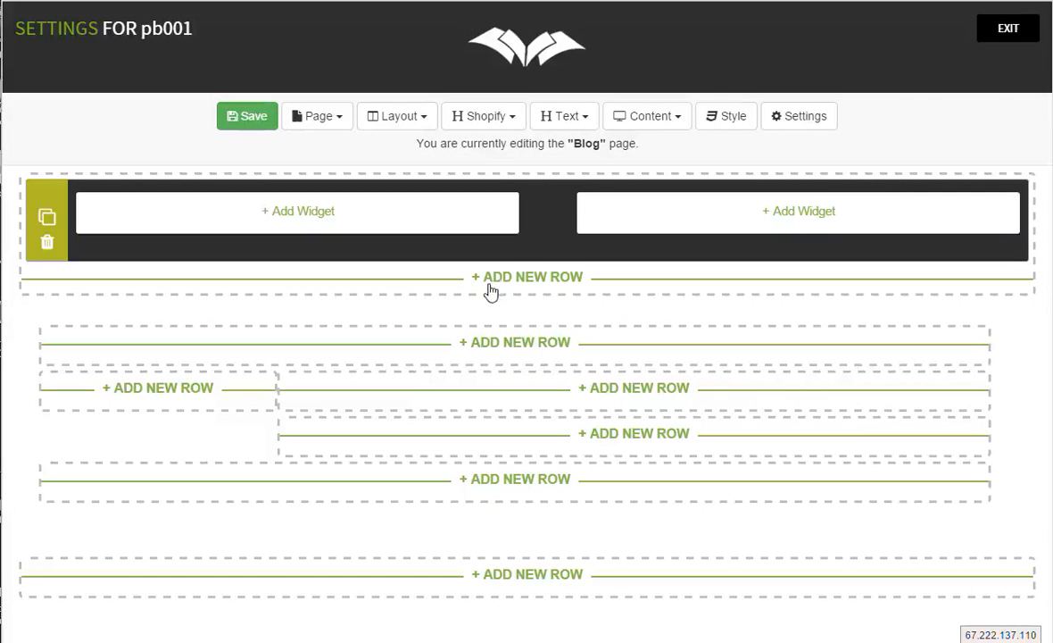
left_click(537, 279)
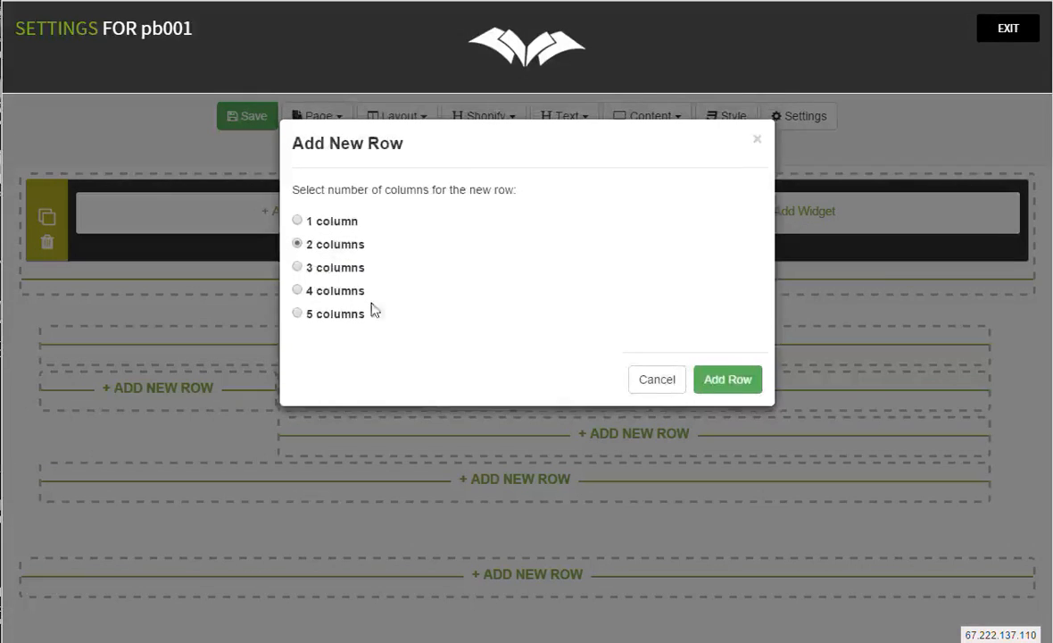
left_click(712, 383)
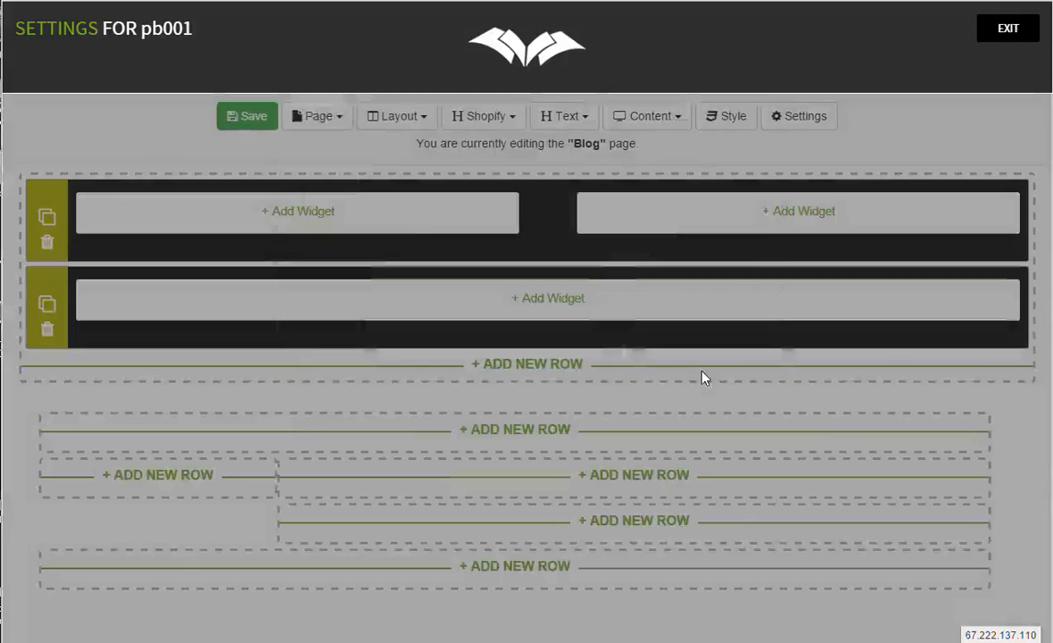
Step: Place the Shopify Posts component in the single-column row, keeping its default settings
left_click(496, 117)
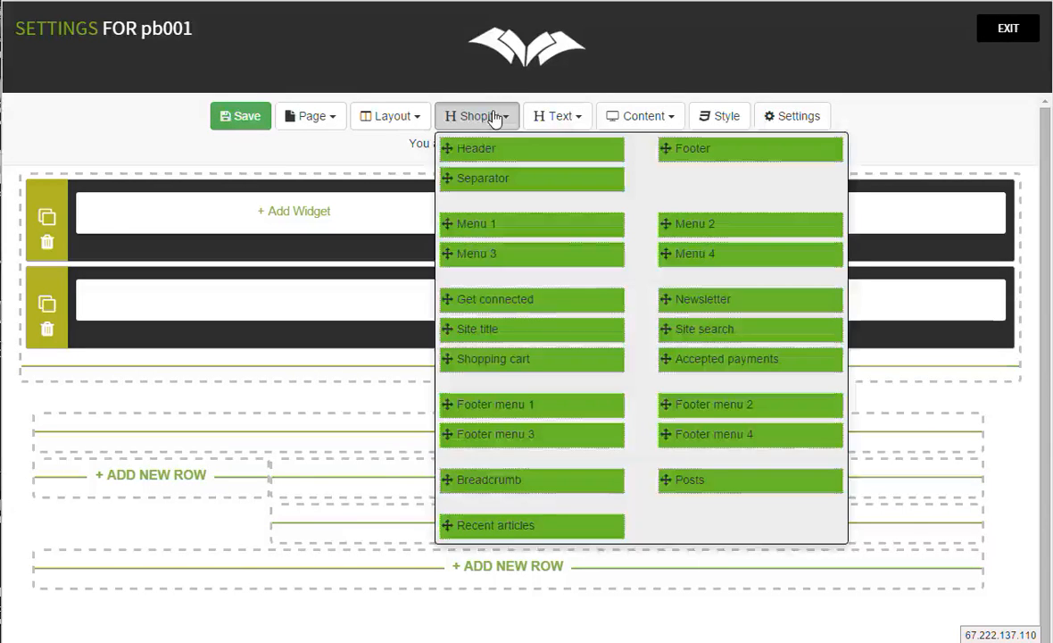
left_click_drag(696, 481, 357, 366)
left_click(278, 298)
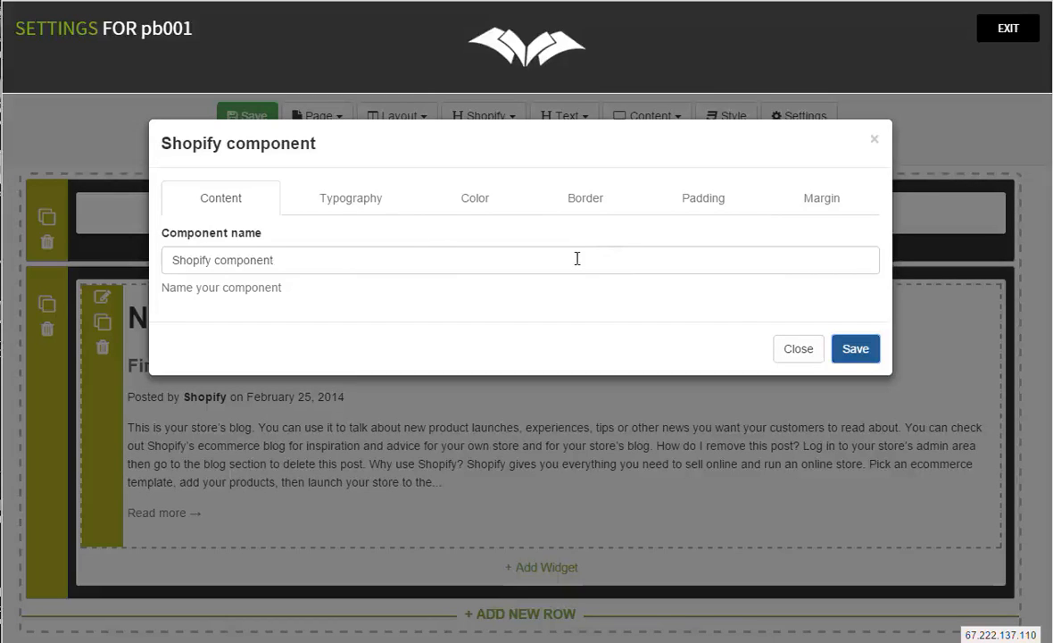
left_click(787, 352)
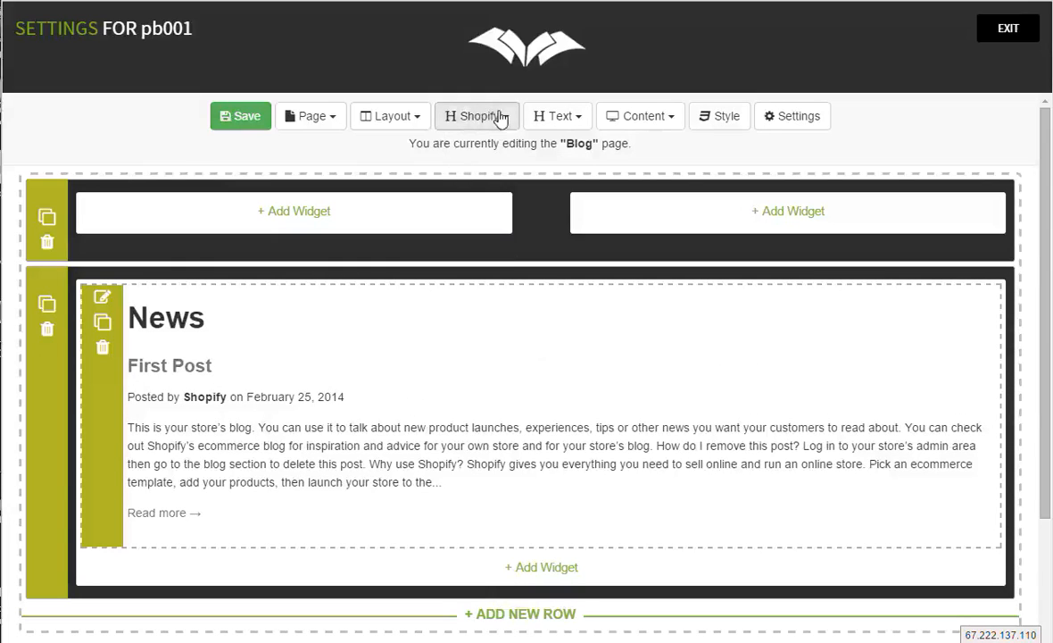
Step: Place a Heading 1 in the first column of the two-column row and set its H1 text to "Welcome to our store!"
left_click(580, 121)
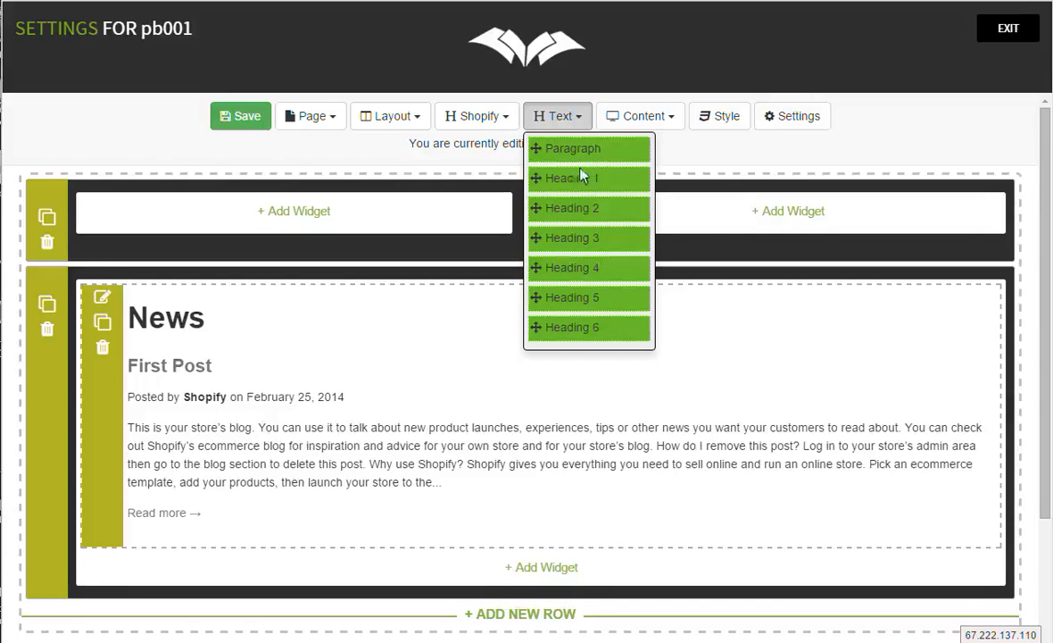
left_click(662, 125)
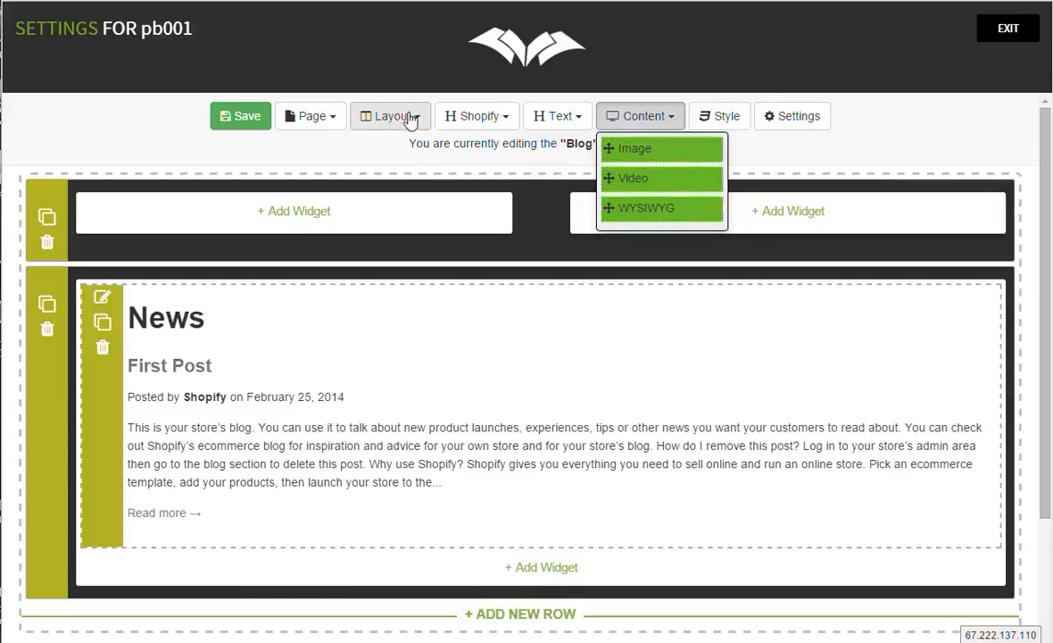
left_click(567, 120)
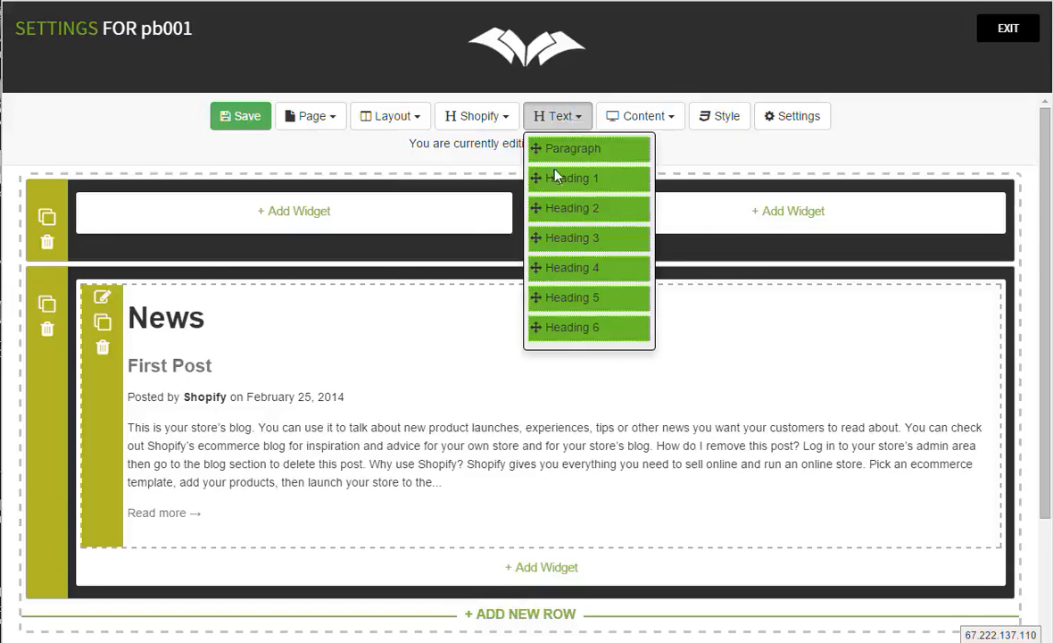
left_click_drag(558, 176, 287, 184)
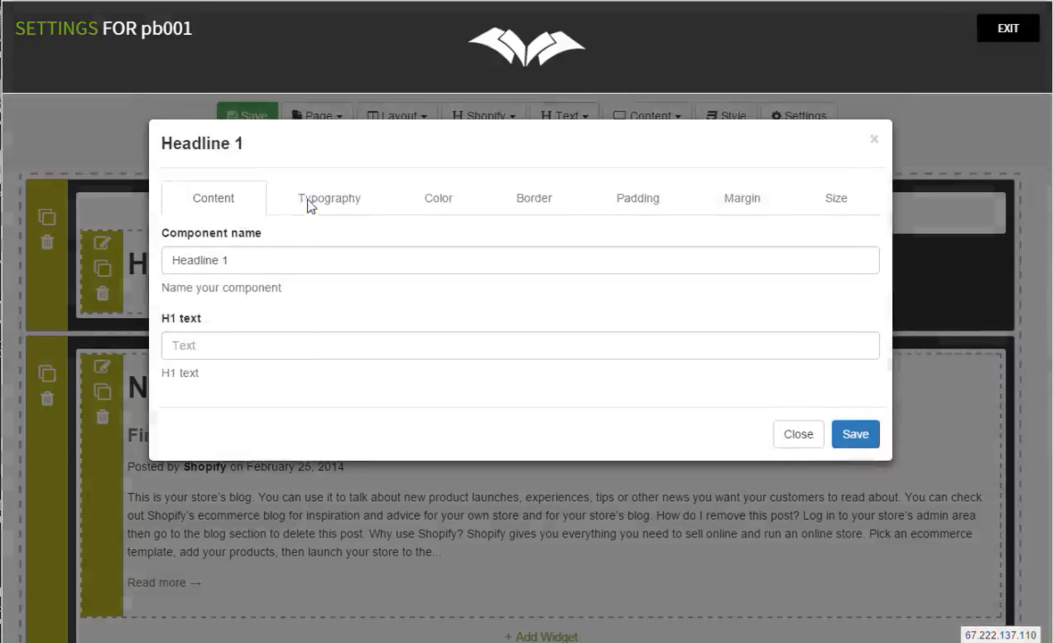
left_click(228, 342)
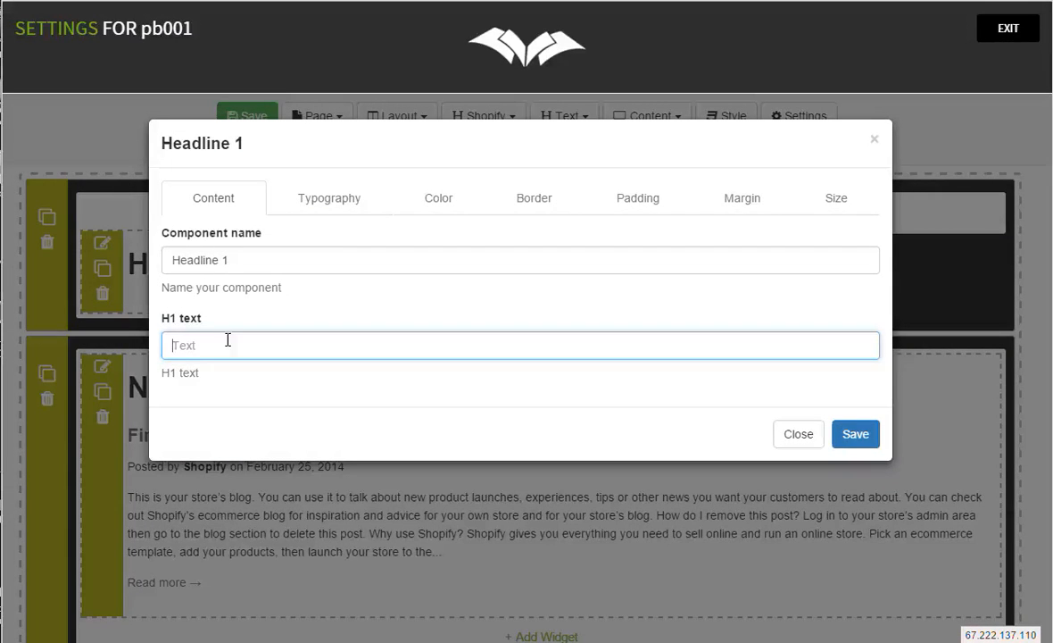
type("Welcome to our store!")
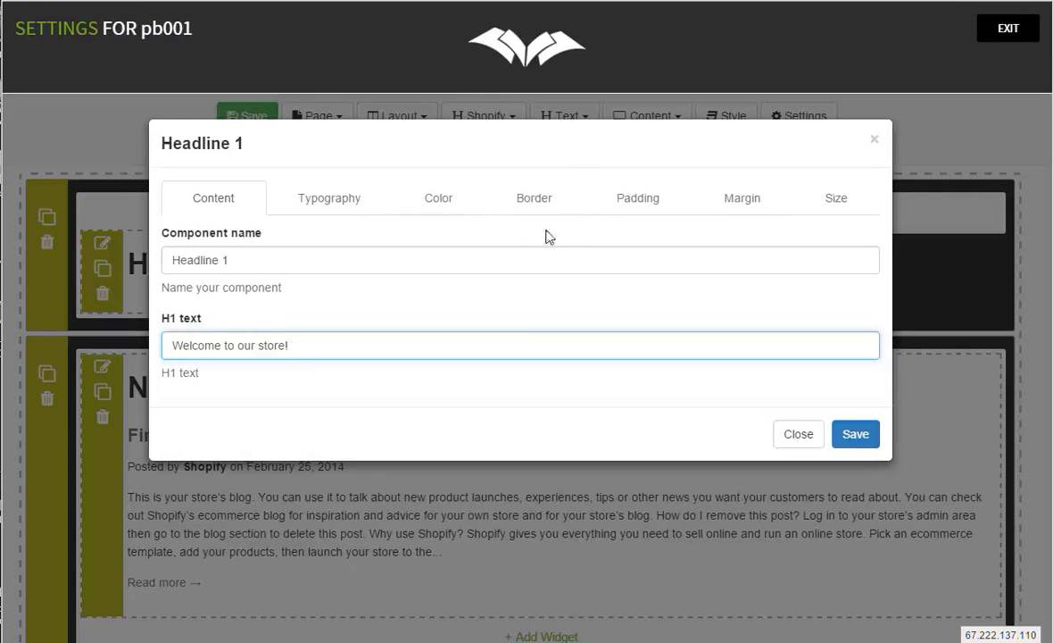
left_click(857, 437)
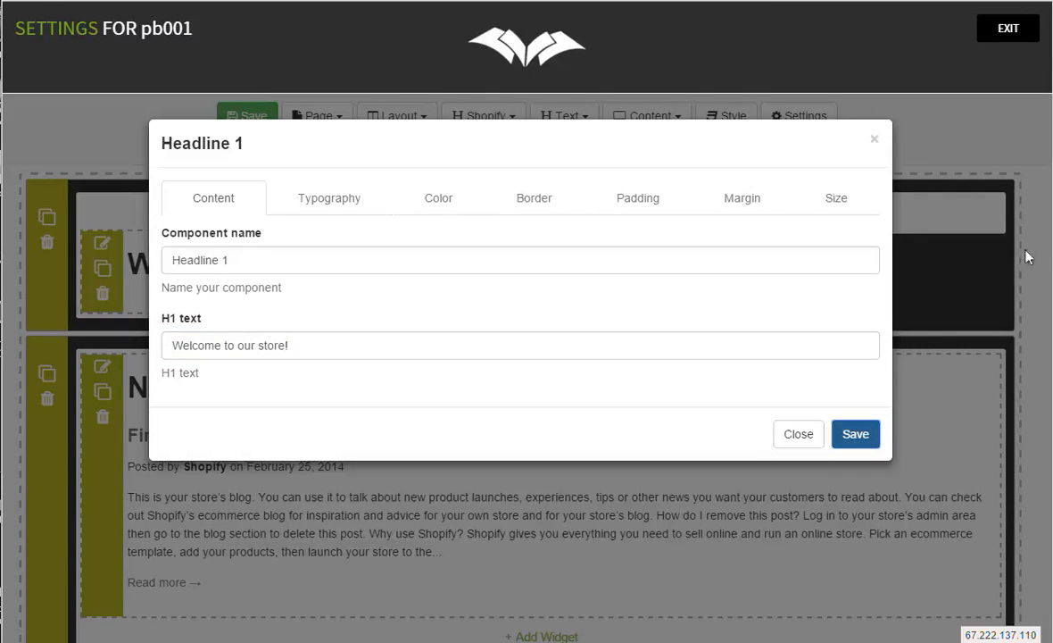
left_click(806, 439)
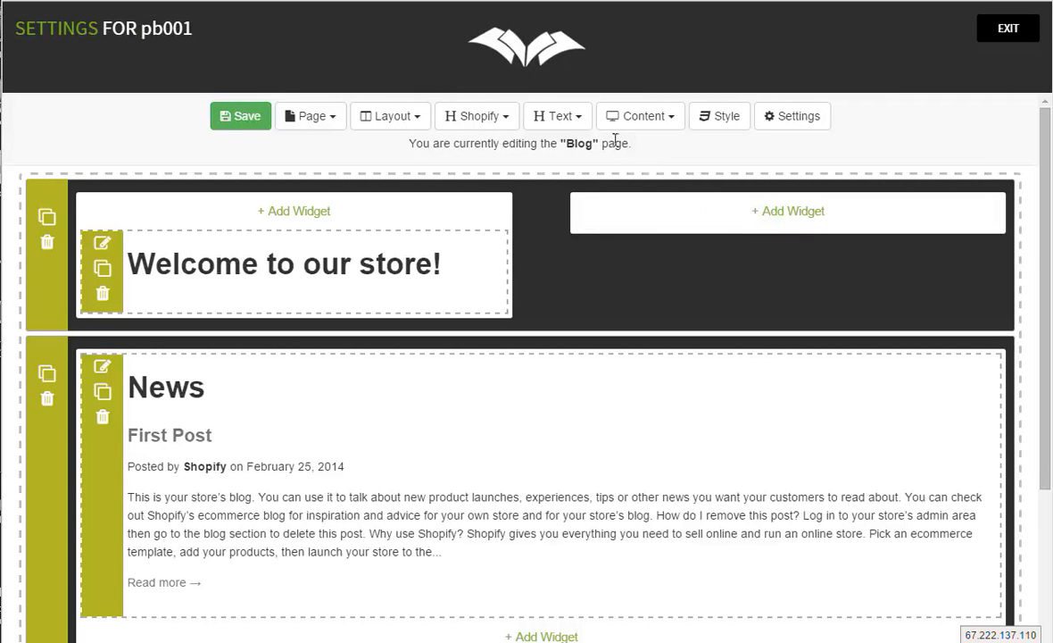
Step: Place an Image component in the second column of the two-column row and load the smiling man shopping photo (Depositphotos_68924699_original.jpg)
left_click(671, 119)
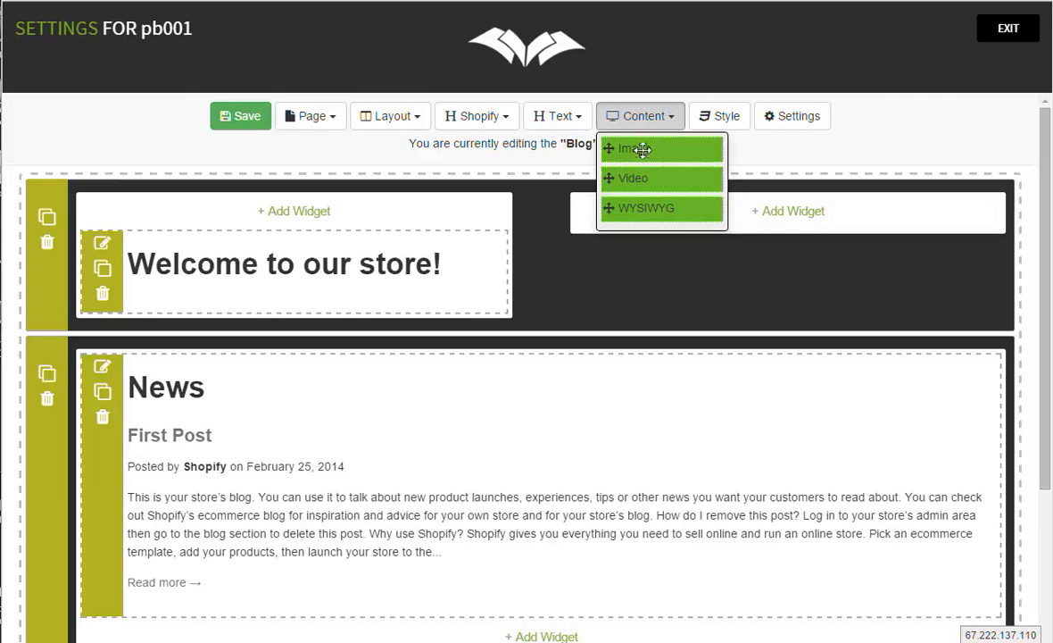
left_click_drag(622, 147, 760, 212)
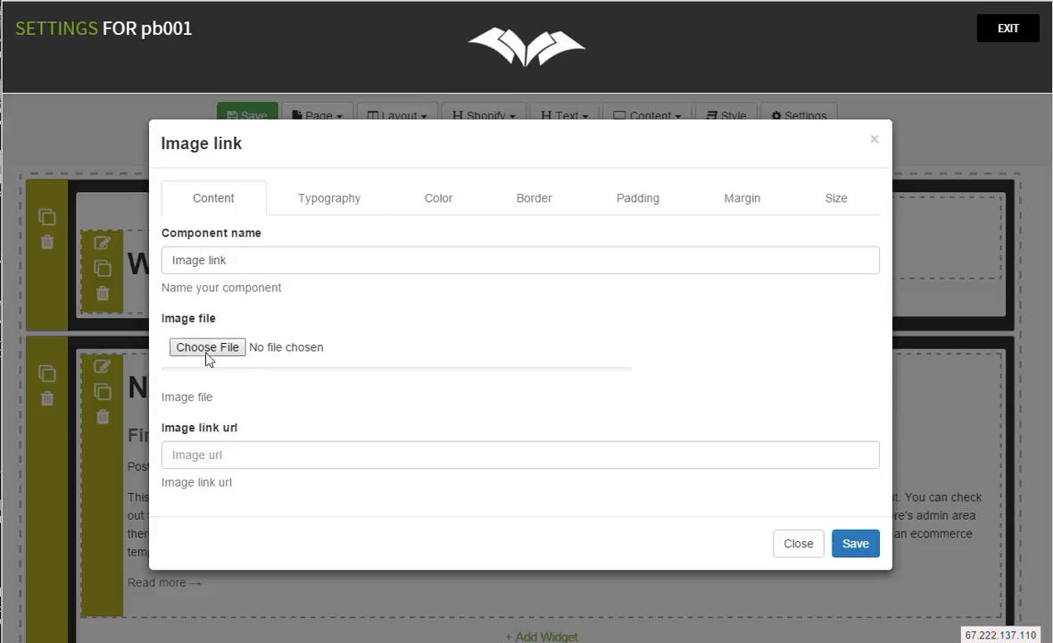
left_click(202, 348)
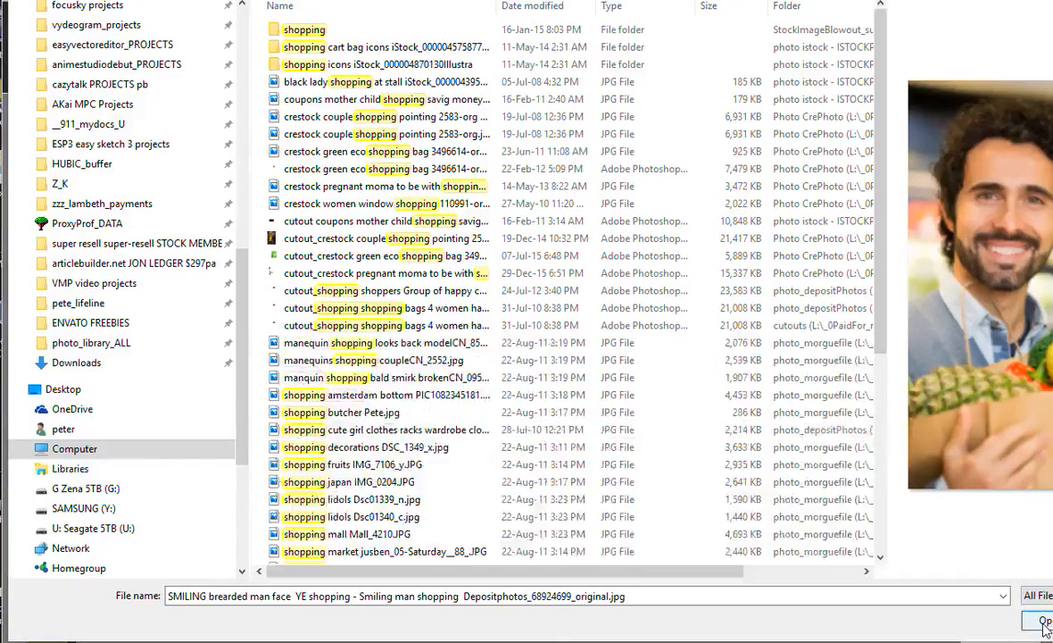
left_click(1041, 621)
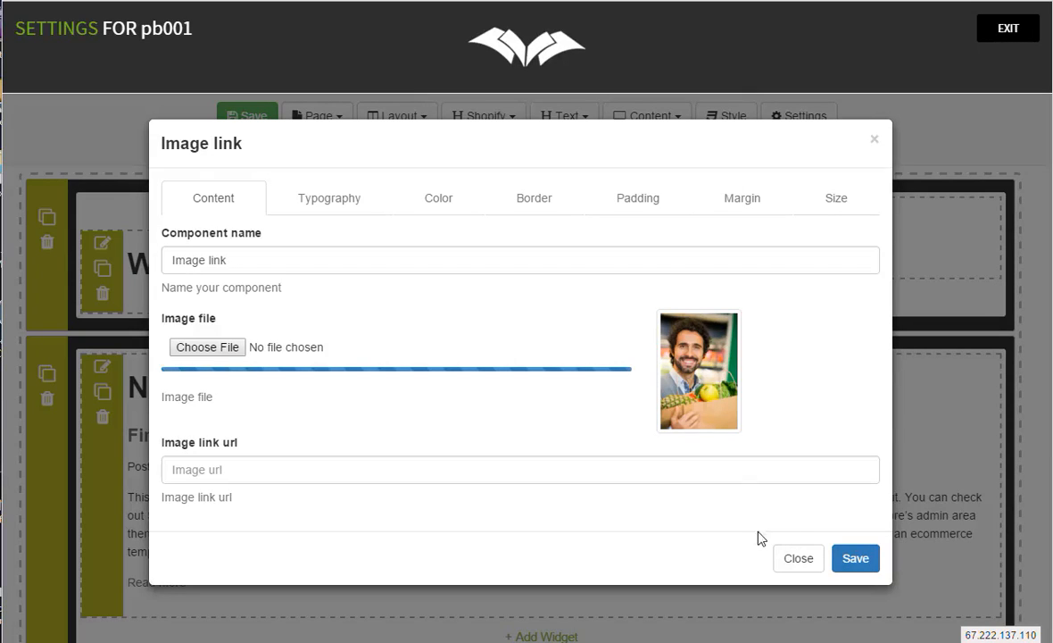
Step: Give the image a 2 px dashed border in color #5f8be0 with a border radius of 18 px
left_click(541, 198)
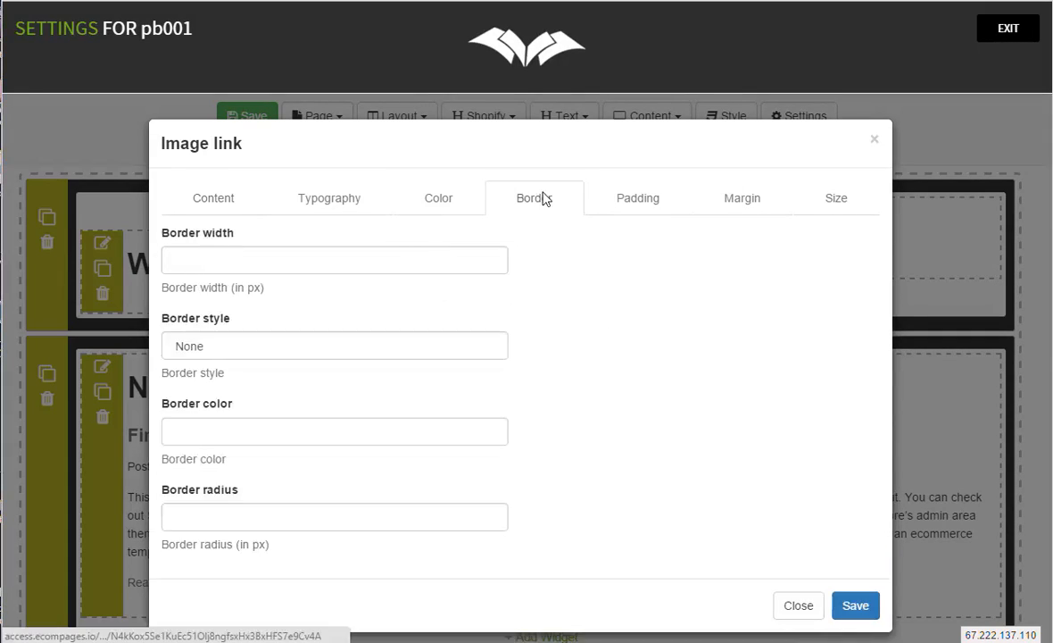
left_click(262, 271)
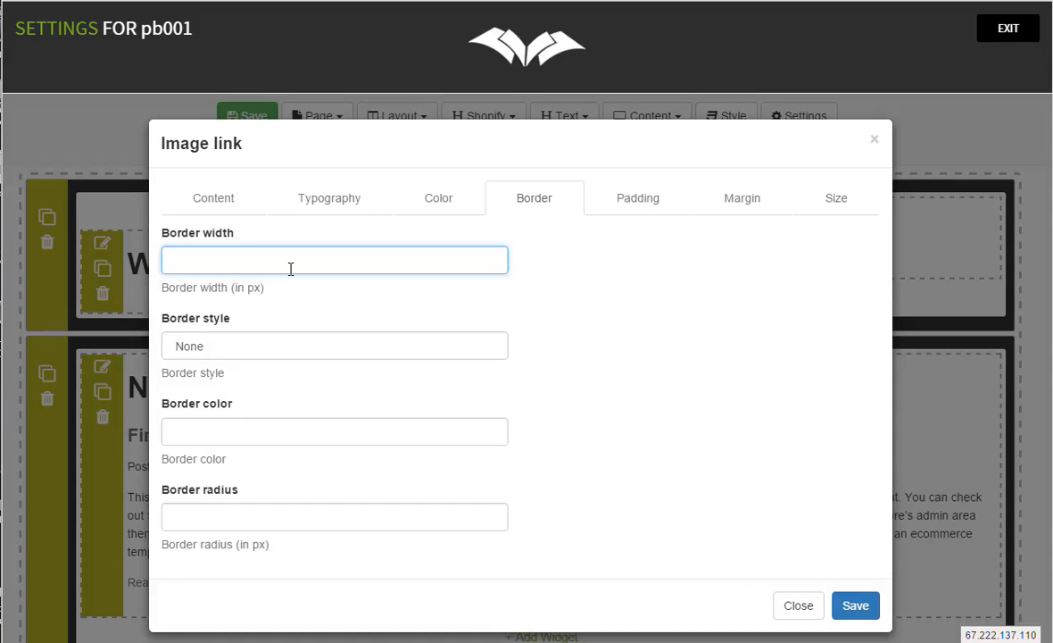
left_click(234, 348)
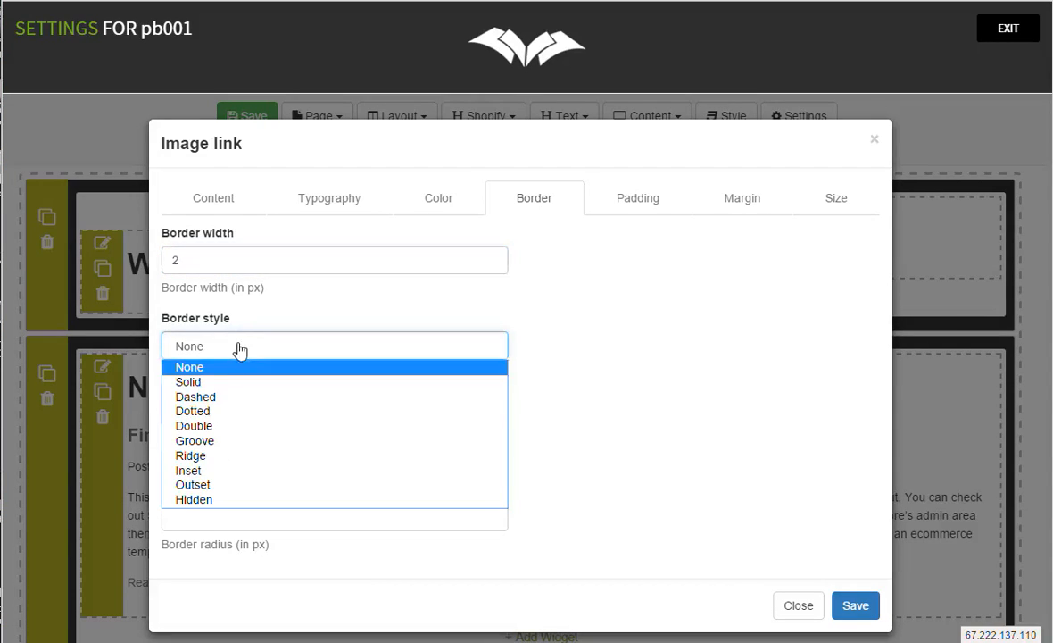
left_click(223, 406)
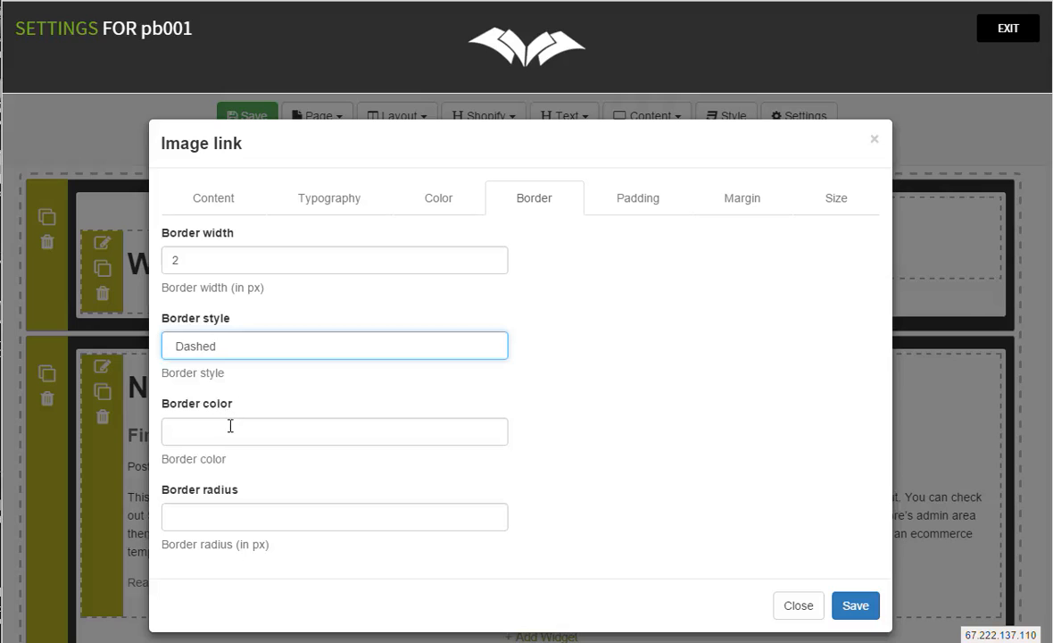
left_click(197, 426)
left_click(256, 480)
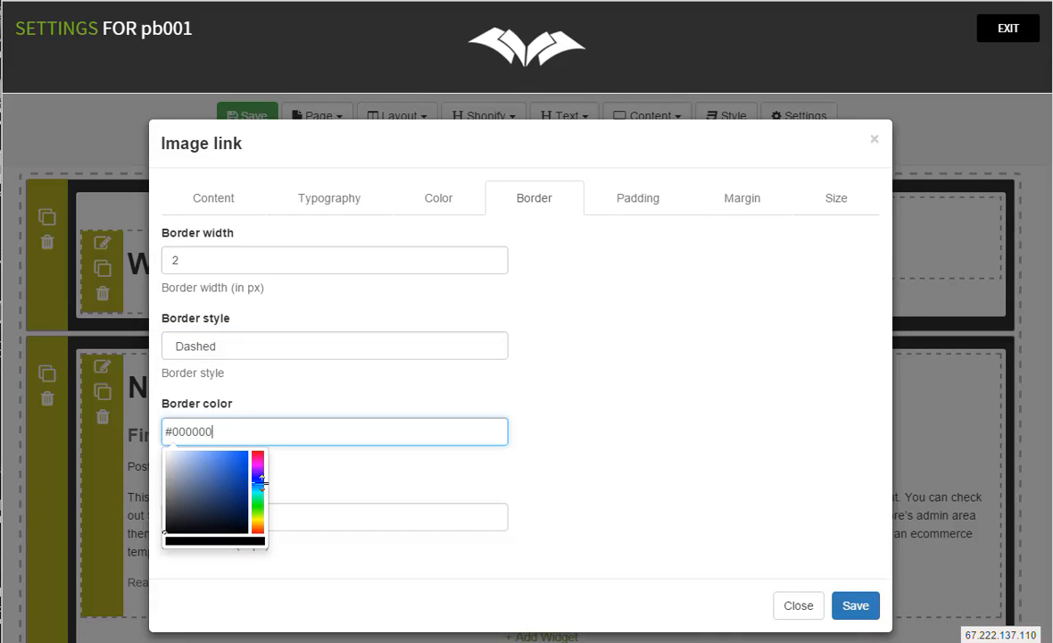
left_click(212, 460)
left_click(321, 490)
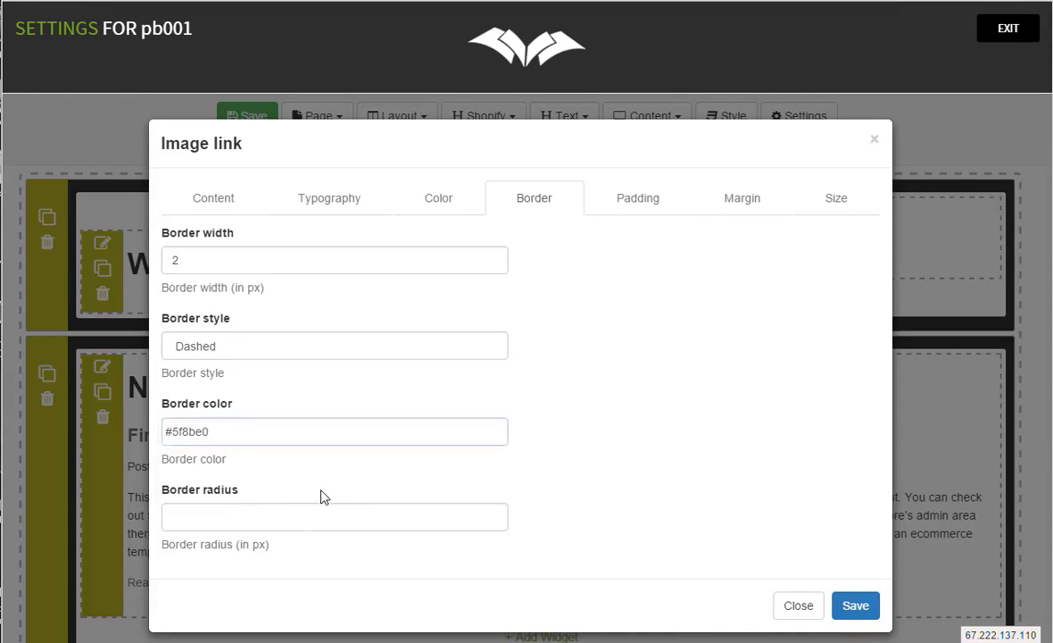
left_click(246, 516)
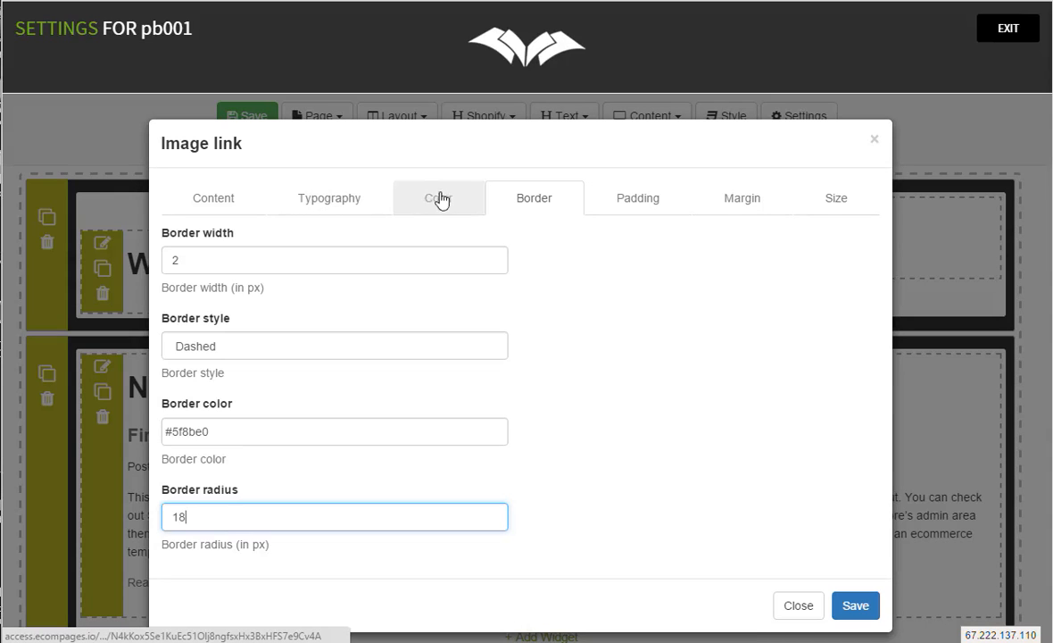
Step: Review the image's content, background color and size options, leaving them unchanged, and save the component with its border settings
left_click(183, 198)
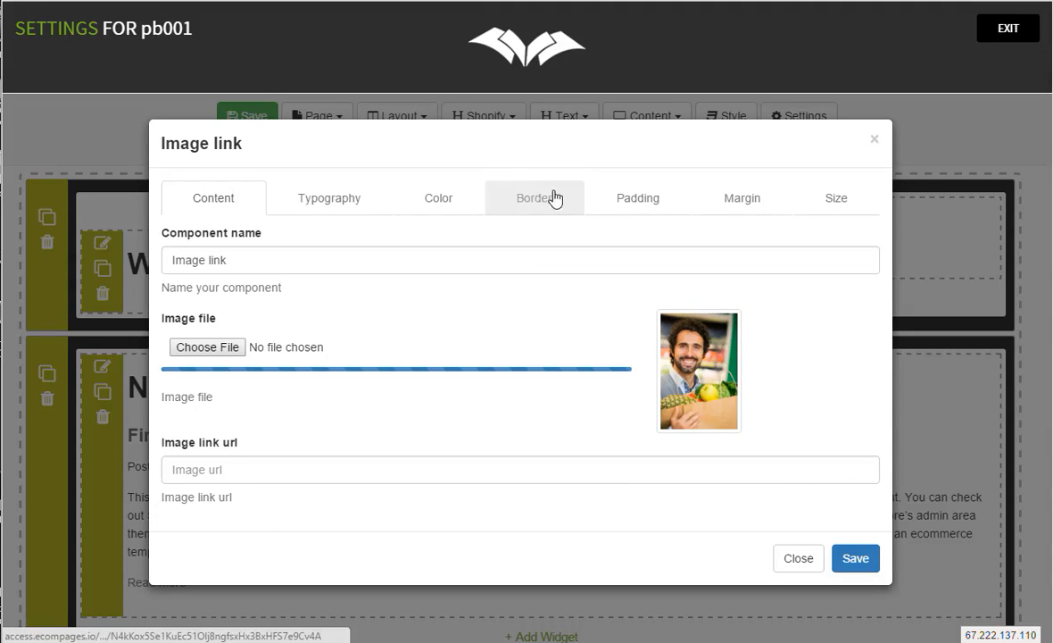
left_click(456, 199)
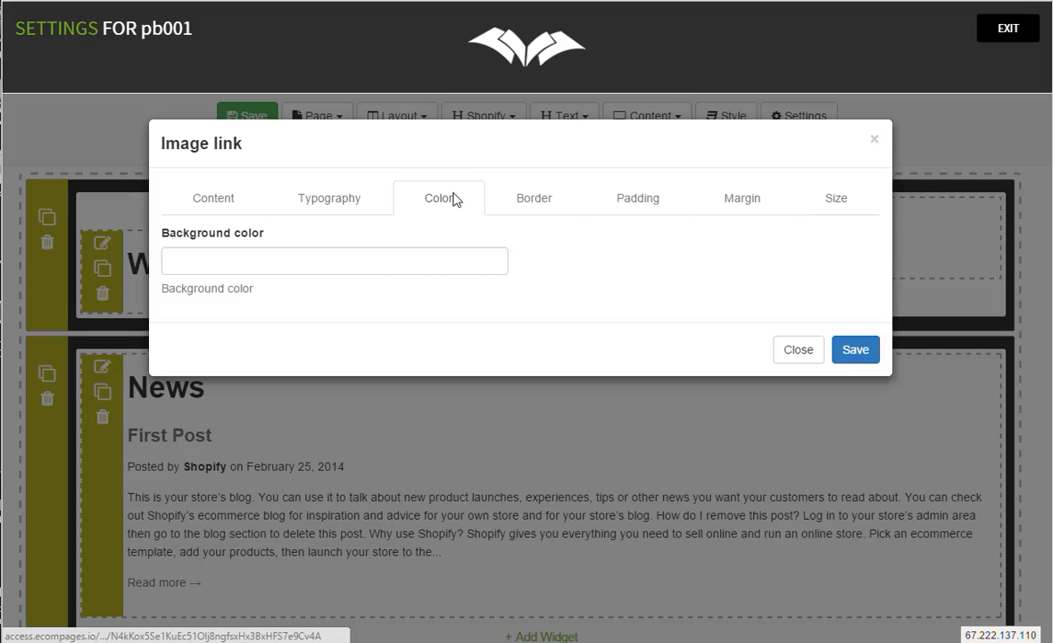
left_click(308, 257)
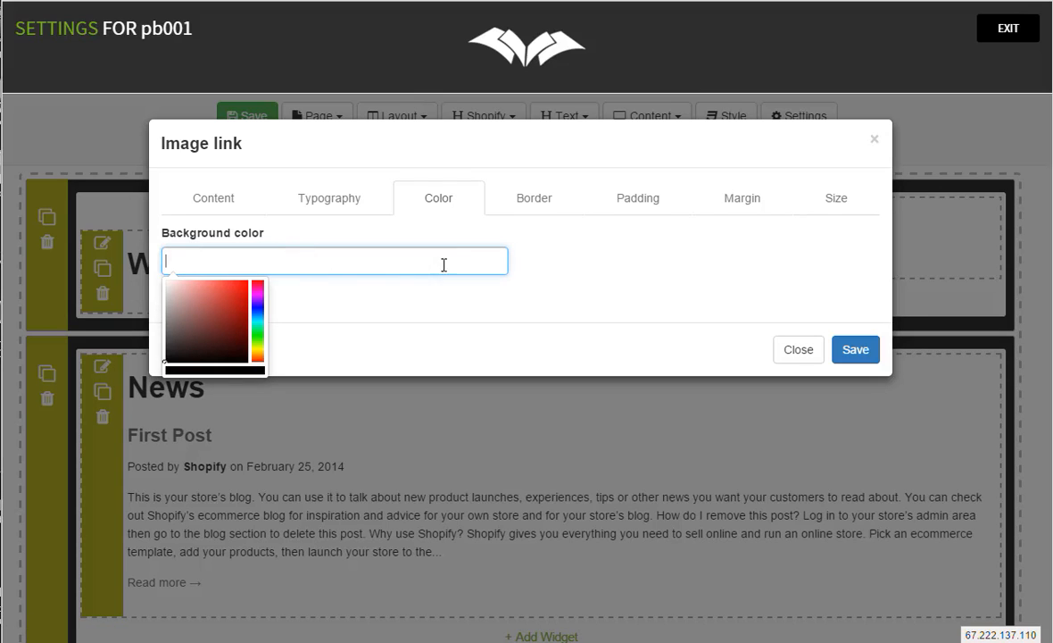
left_click(534, 198)
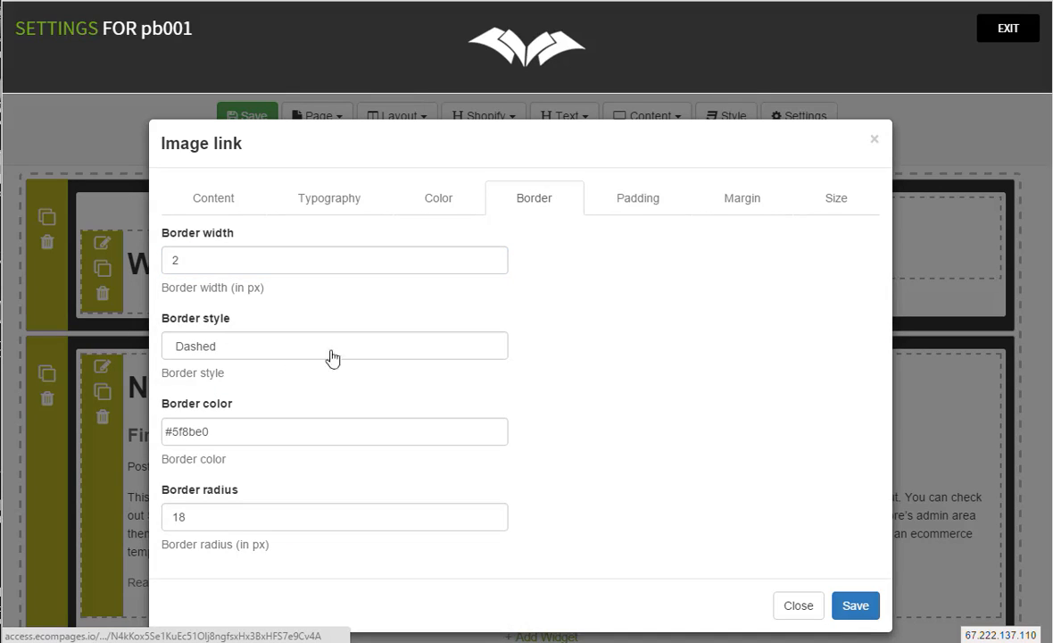
left_click(851, 606)
left_click(807, 205)
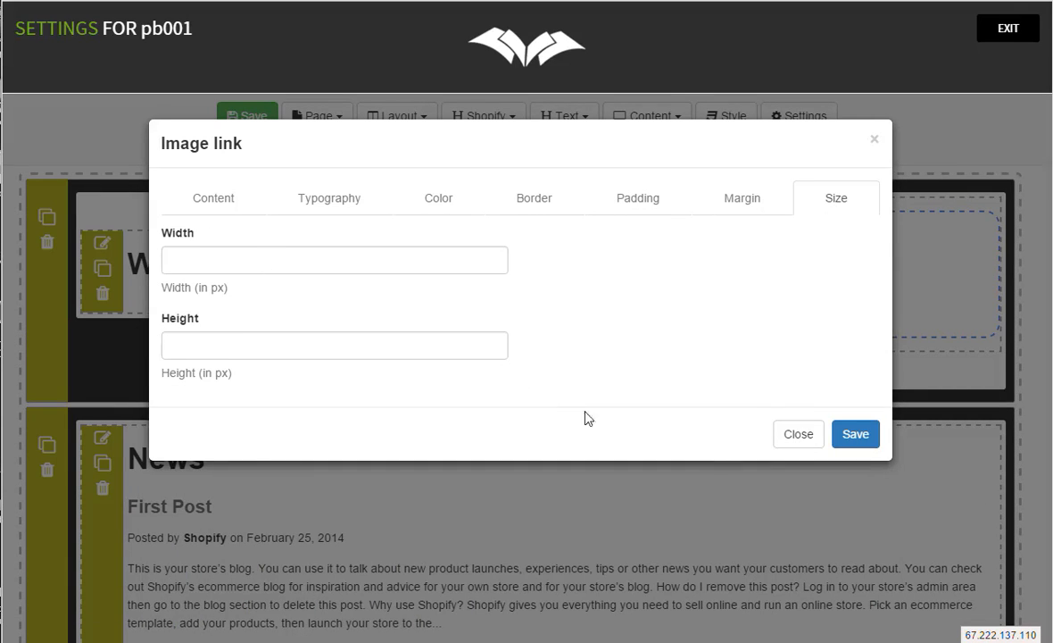
left_click(867, 435)
left_click(798, 435)
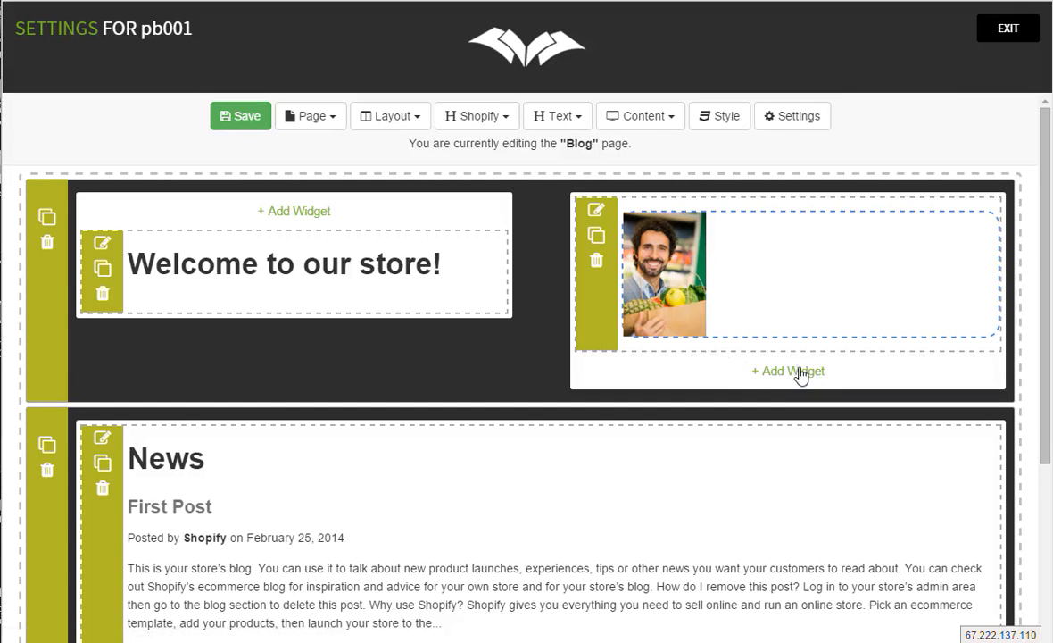
Step: Set the image component's width to 640 px and save it
left_click(595, 211)
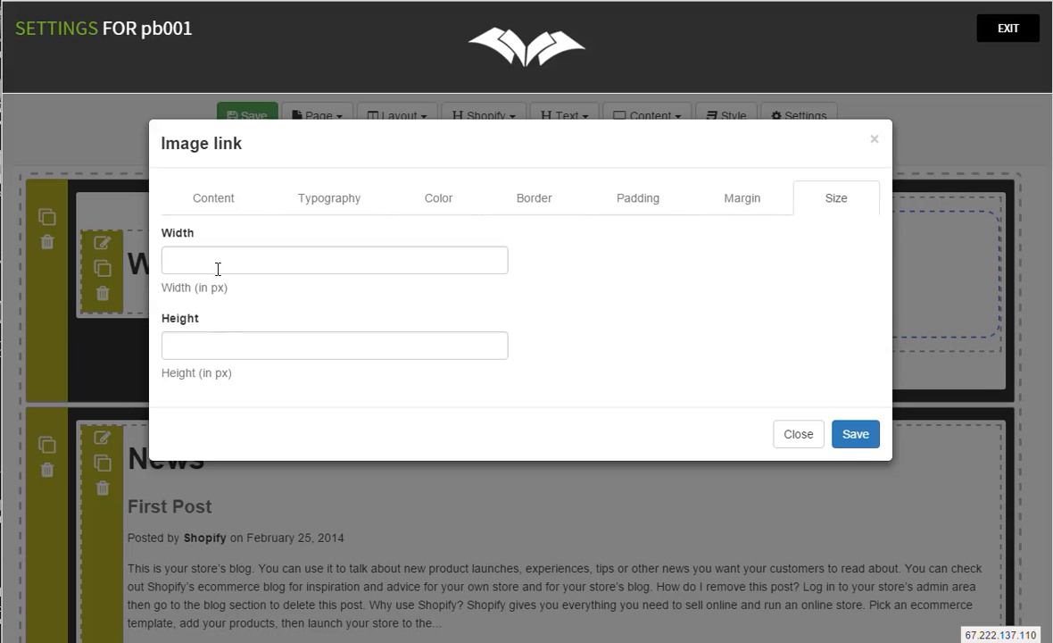
left_click(224, 257)
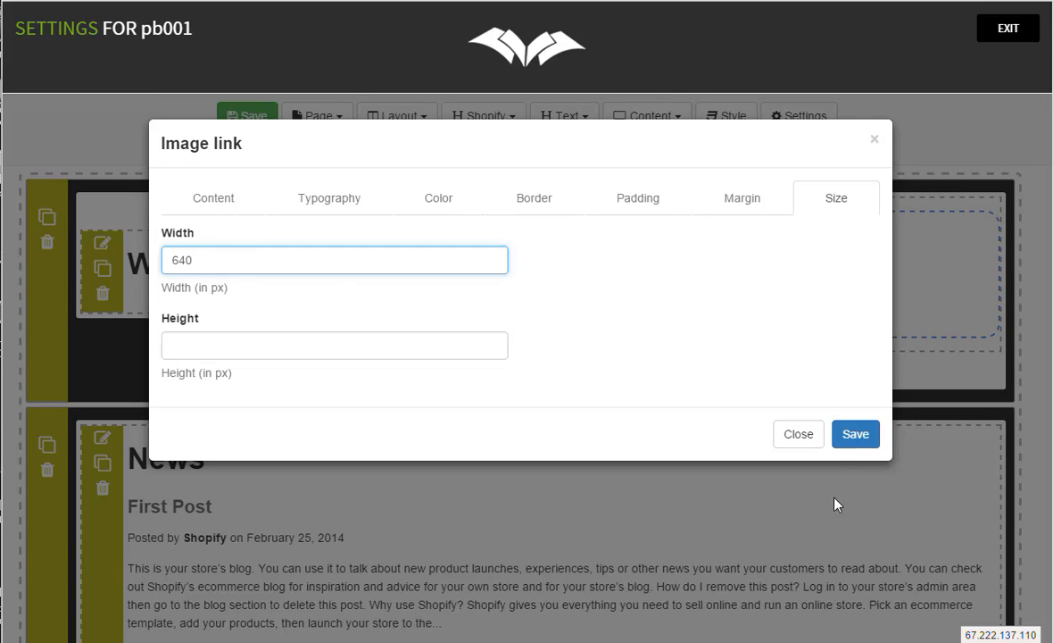
left_click(852, 433)
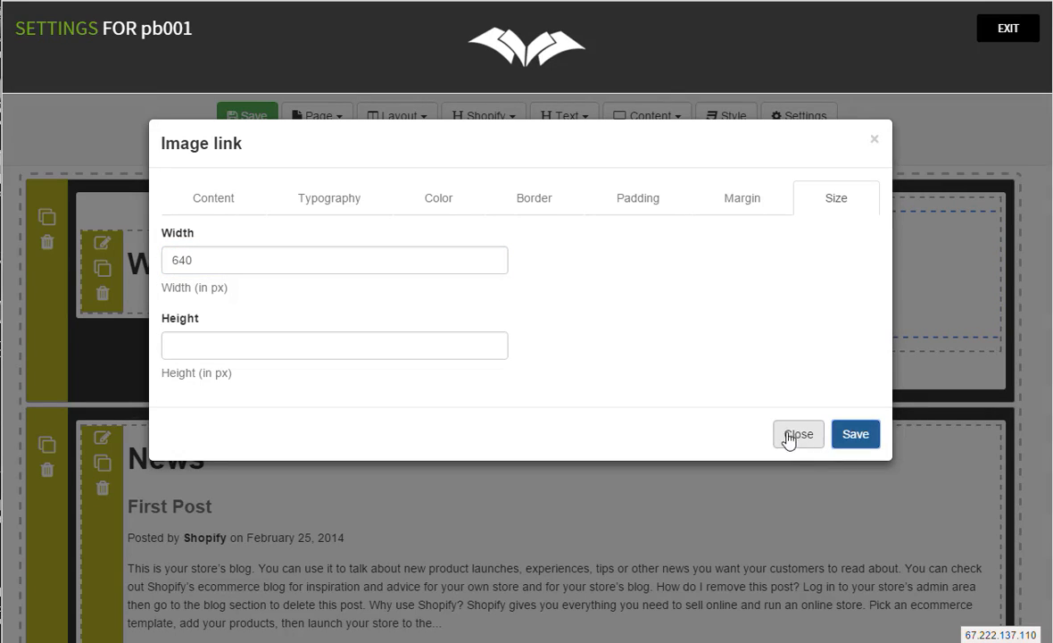
left_click(789, 435)
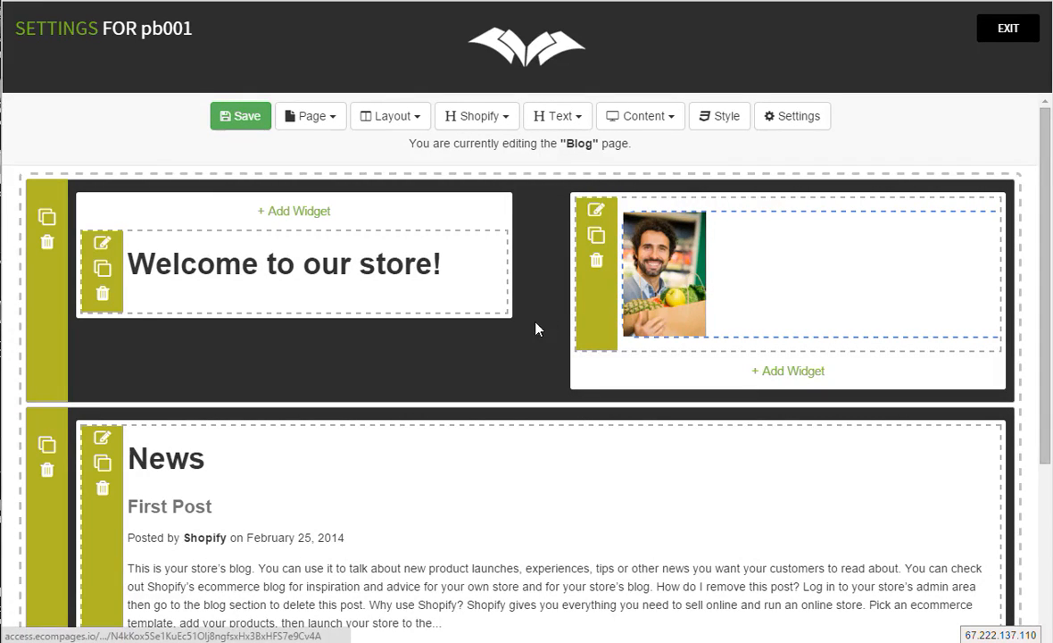
Step: Save the Blog page and switch to editing the Home page
scroll(536, 330, "down", 3)
scroll(541, 377, "up", 2)
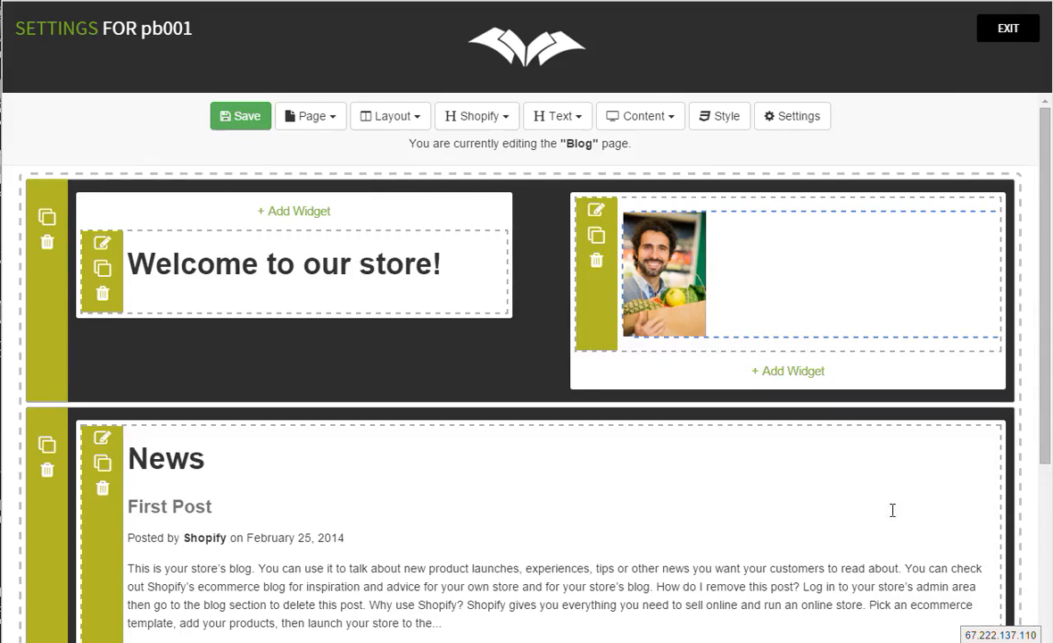
scroll(889, 535, "down", 5)
scroll(893, 554, "up", 5)
left_click(238, 121)
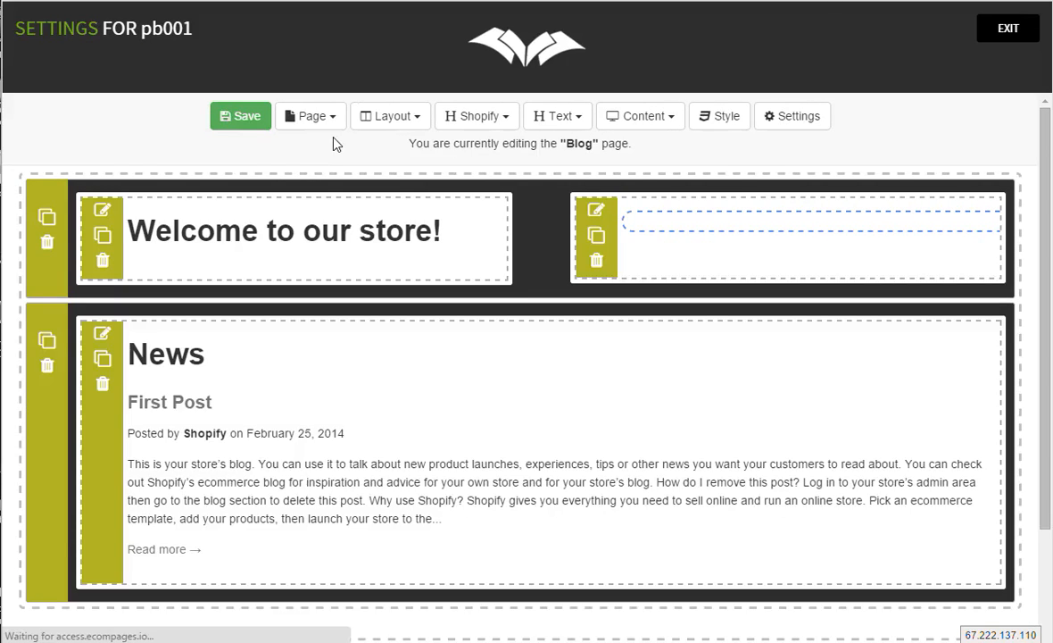
left_click(327, 119)
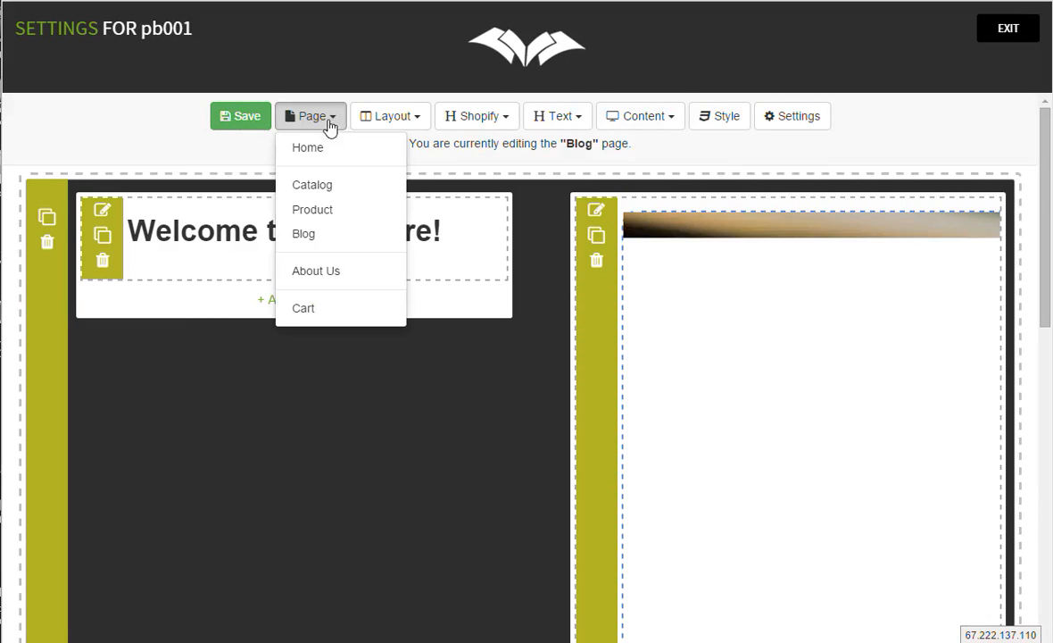
left_click(313, 148)
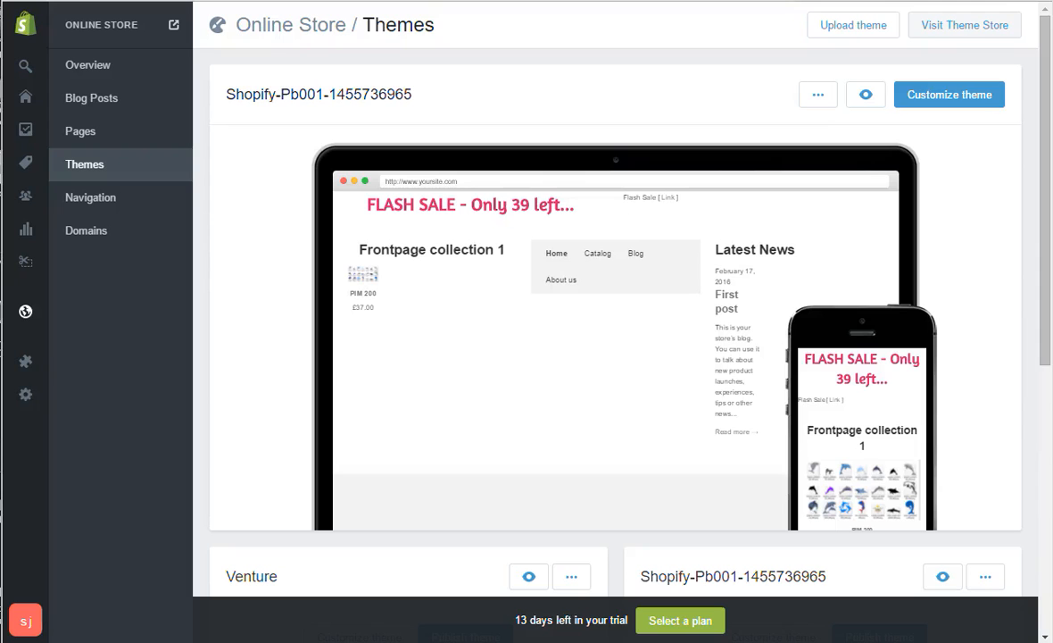
Step: Switch to Shopify's Themes page and preview the Venture theme, looking at its home page, catalog and the PIM 200 product page
scroll(572, 286, "down", 5)
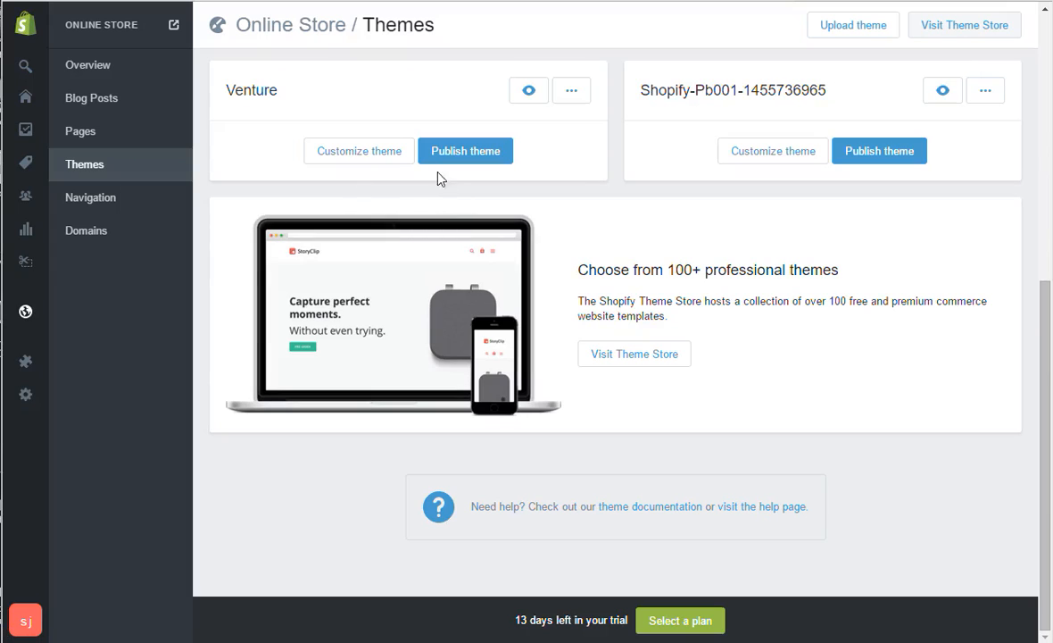
left_click(536, 96)
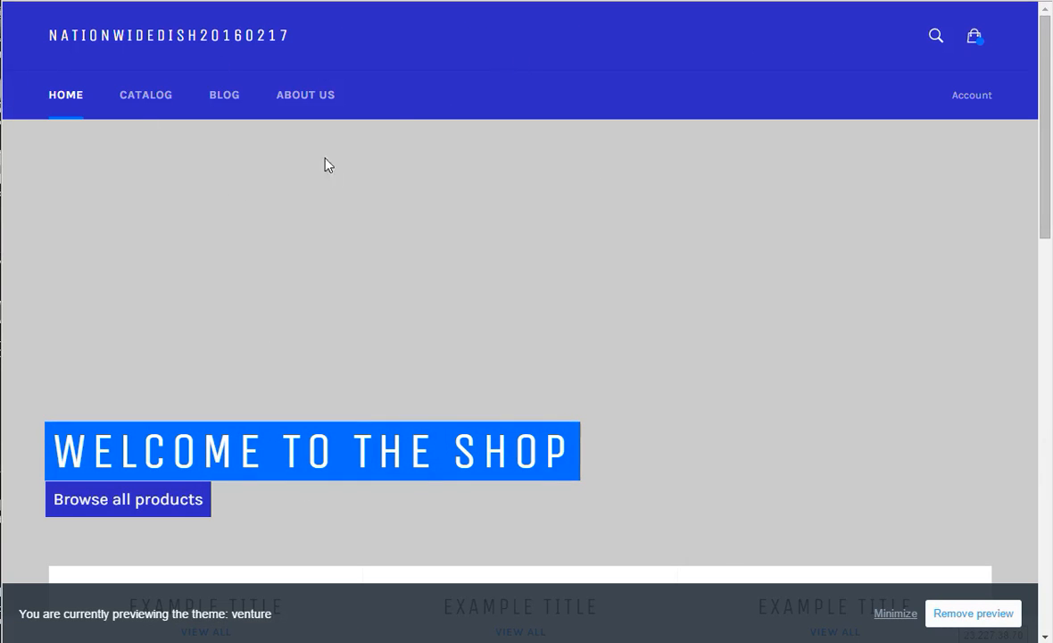
scroll(551, 340, "down", 3)
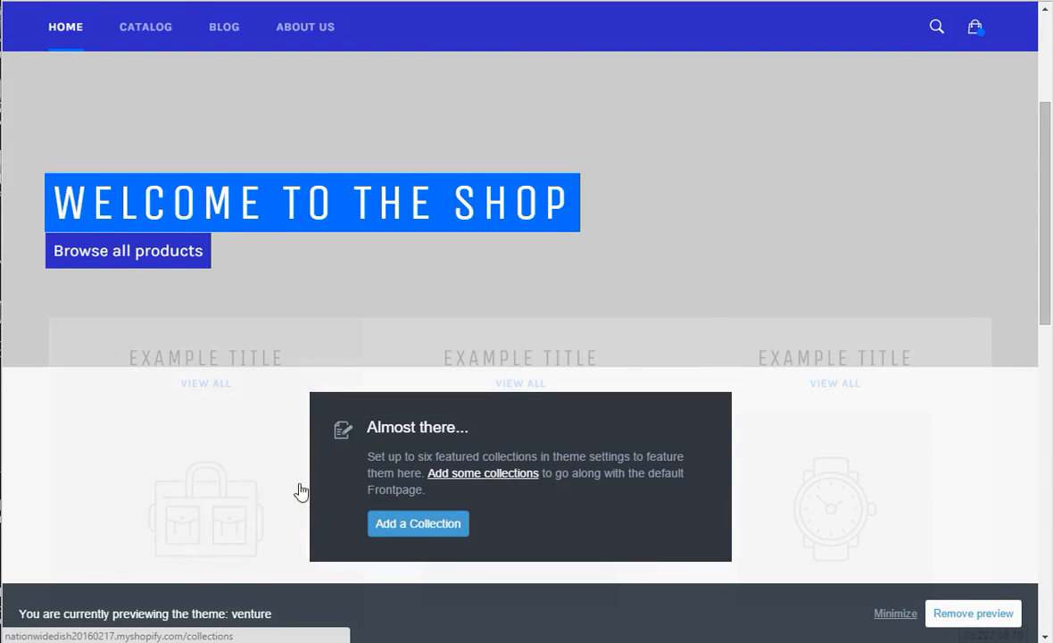
left_click(750, 486)
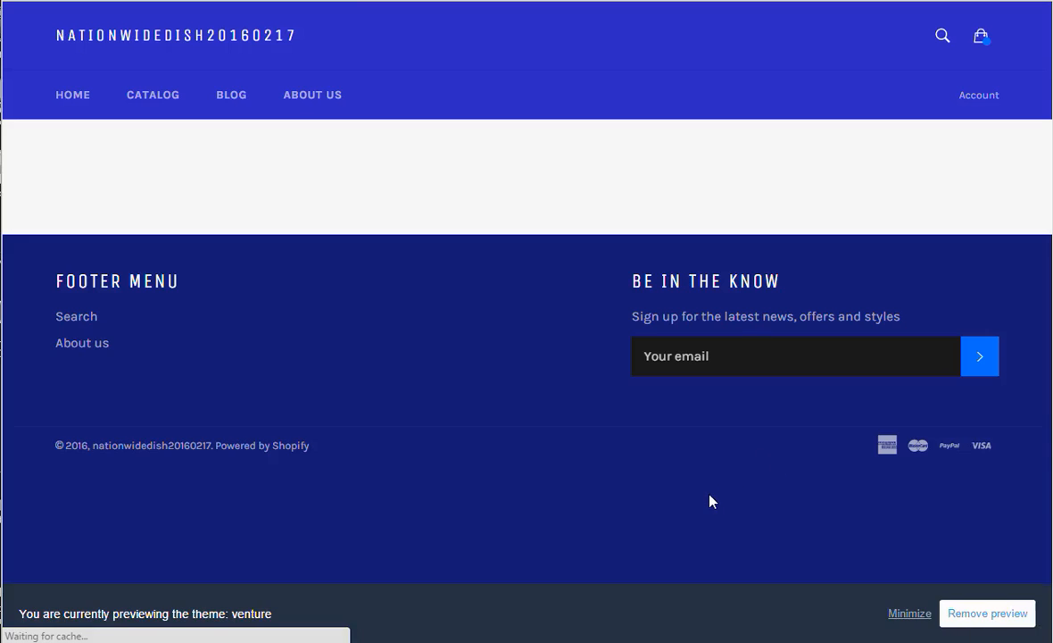
left_click(153, 107)
left_click(99, 346)
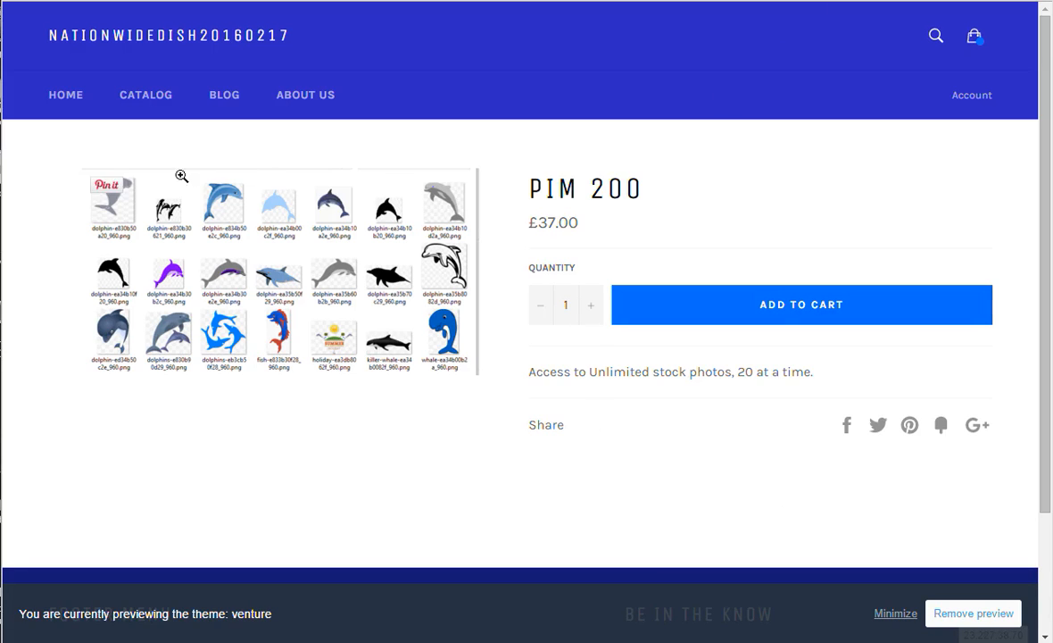
key("ctrl+w")
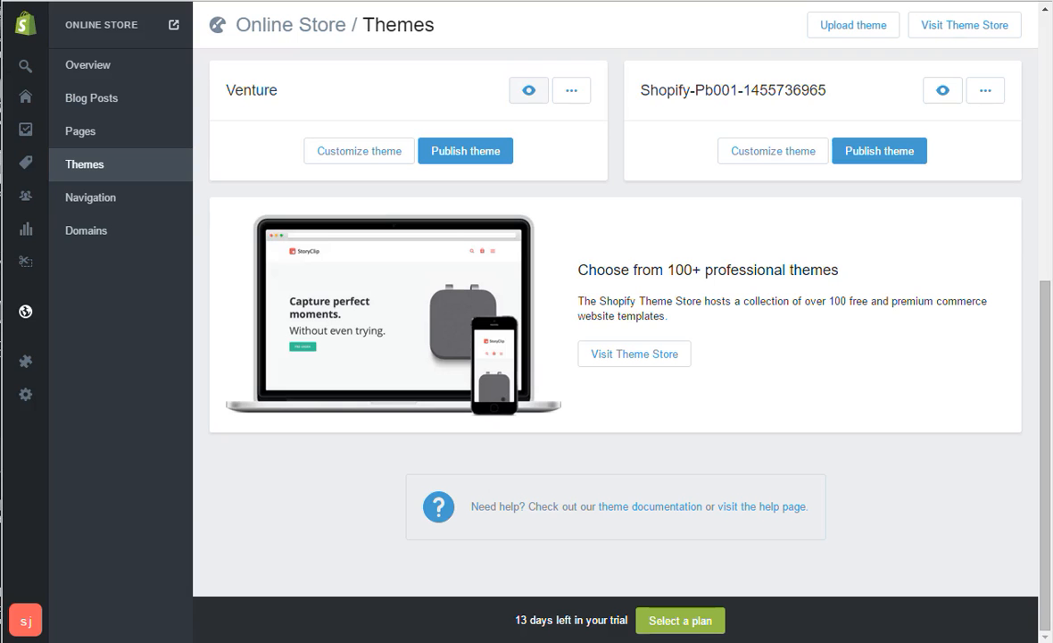
scroll(555, 292, "up", 5)
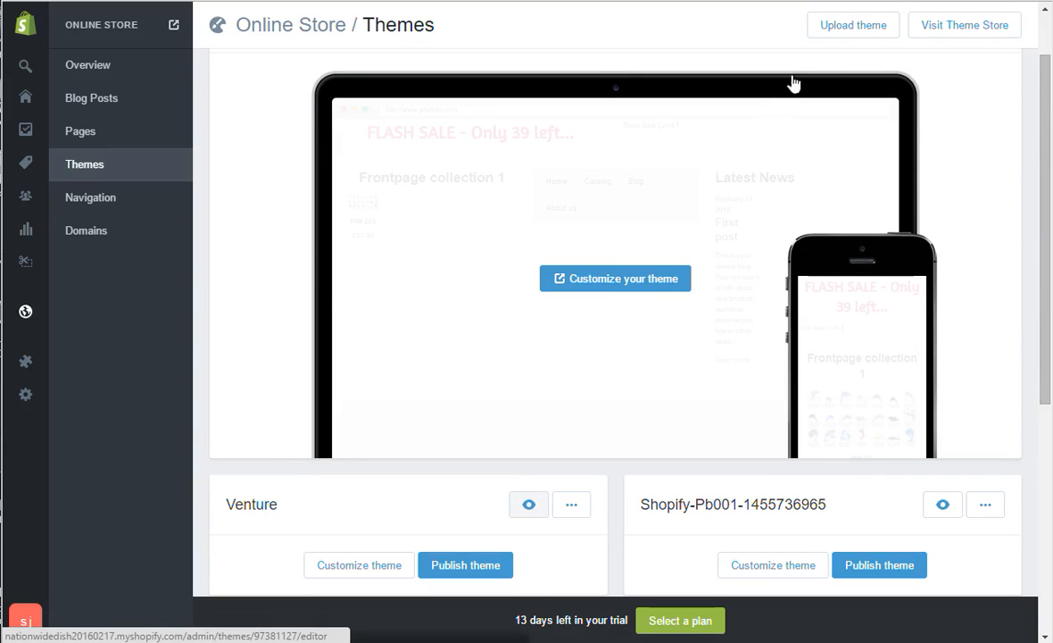
Step: Switch back to the eCom Pages editor and check the Flash Sale paragraph's text and link code, closing its settings without changes
key("ctrl+Tab")
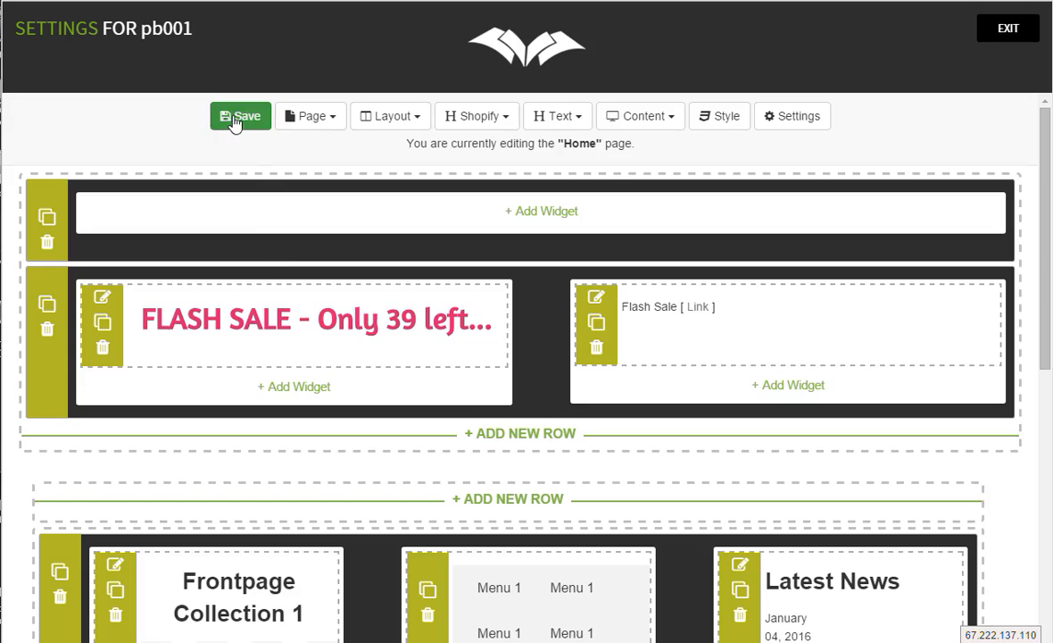
scroll(482, 293, "down", 2)
scroll(500, 301, "up", 2)
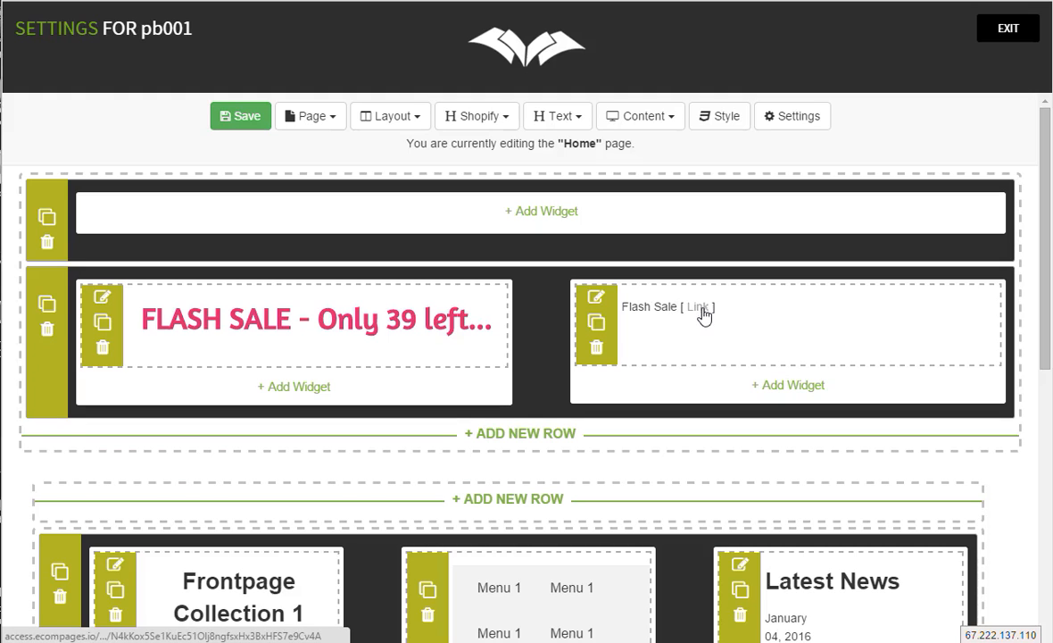
left_click(595, 297)
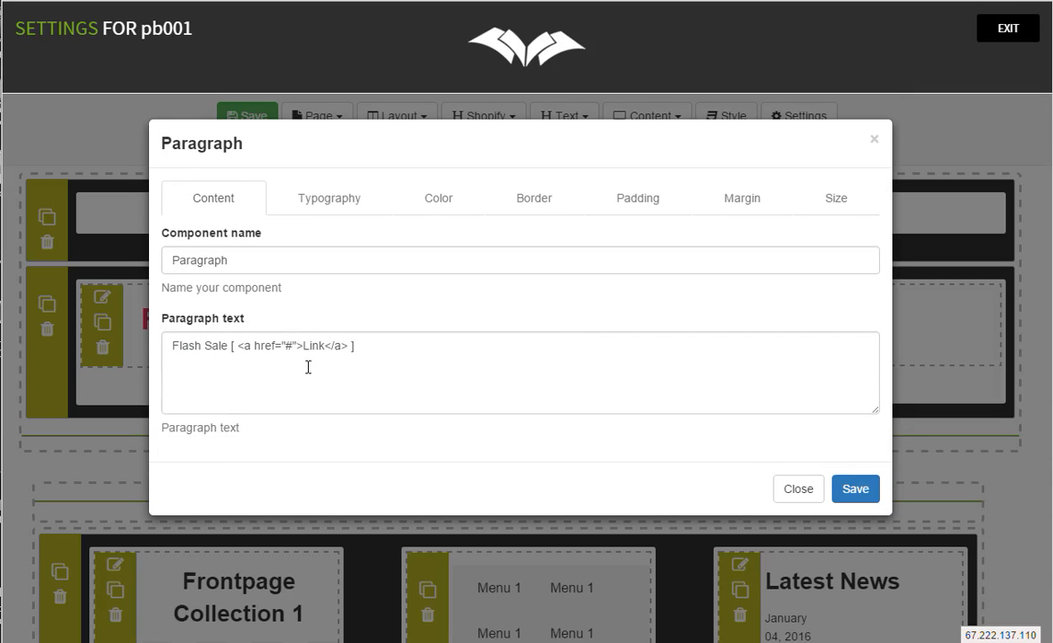
left_click_drag(362, 344, 204, 343)
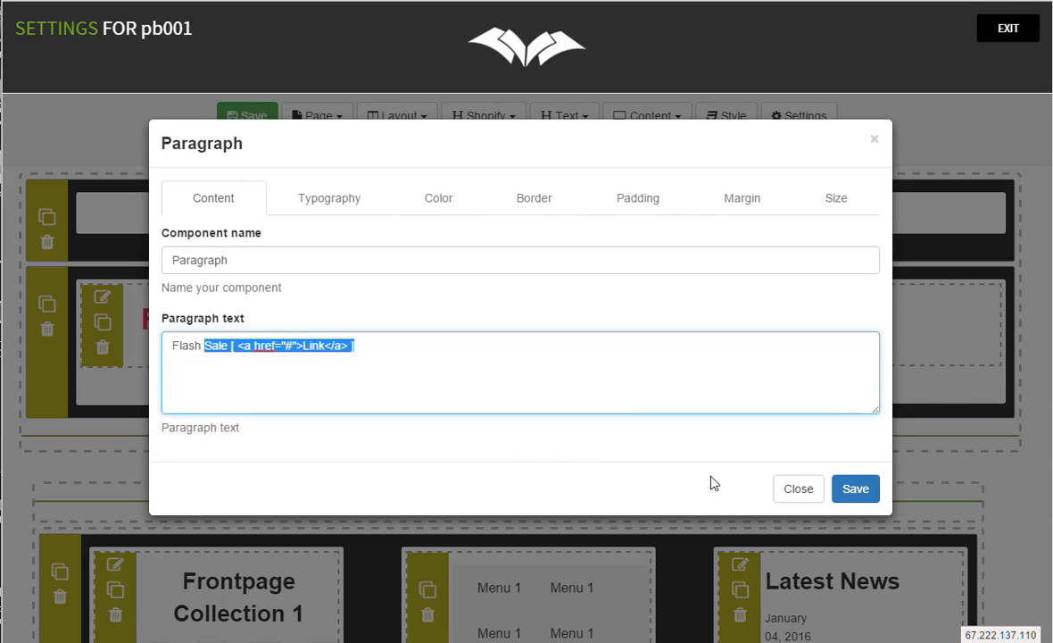
left_click(798, 488)
scroll(621, 317, "down", 2)
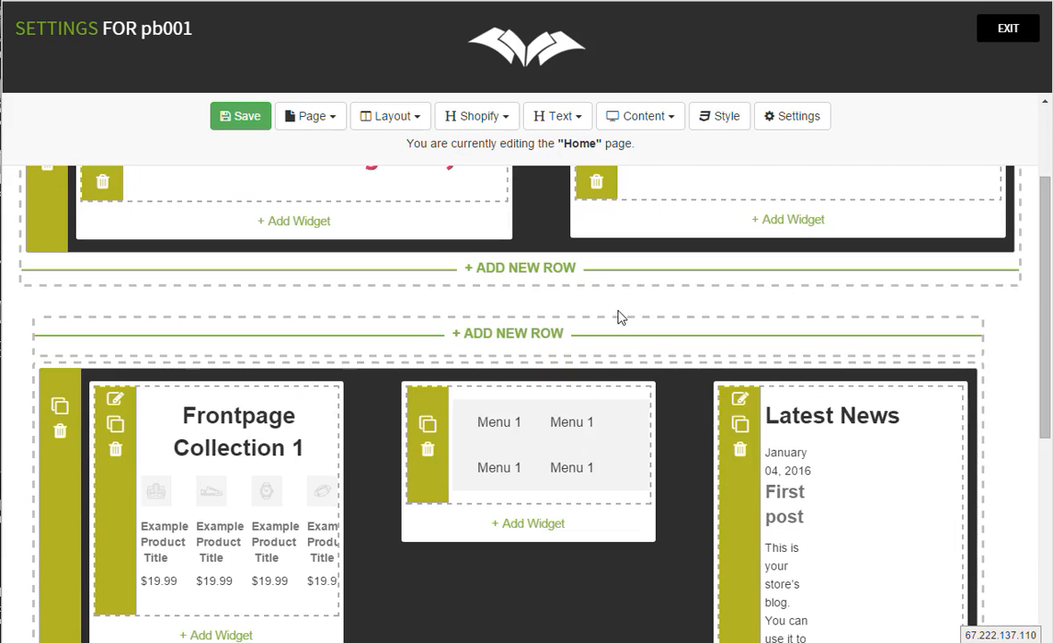
Step: Examine the Home page layout, from the Flash Sale row through the collection, menu and news widgets to the empty rows
scroll(580, 277, "up", 2)
scroll(459, 337, "down", 4)
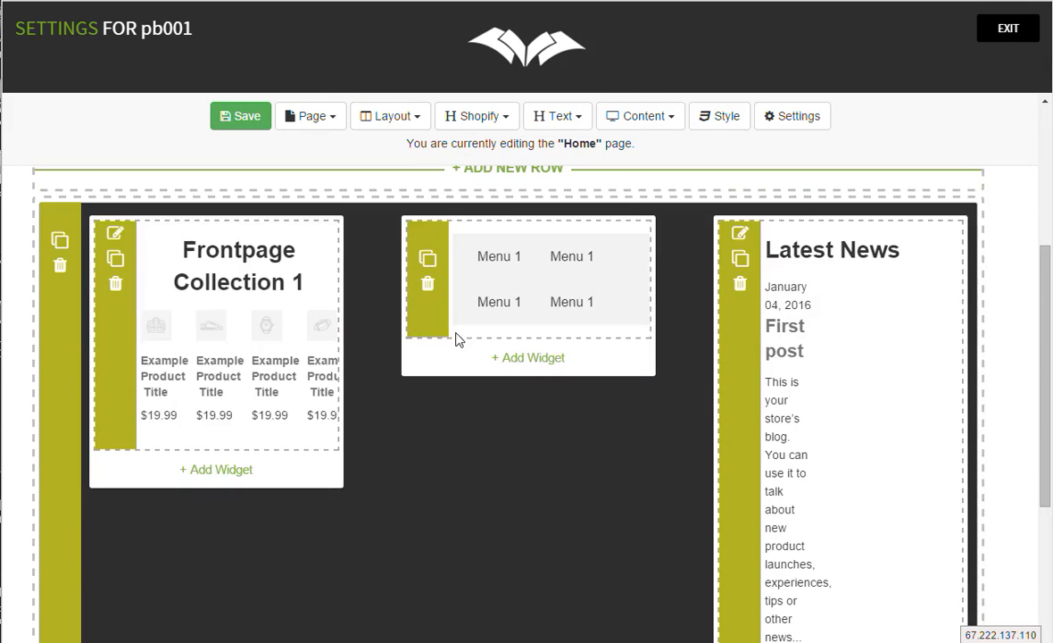
scroll(250, 319, "down", 1)
scroll(337, 305, "down", 1)
scroll(266, 259, "down", 1)
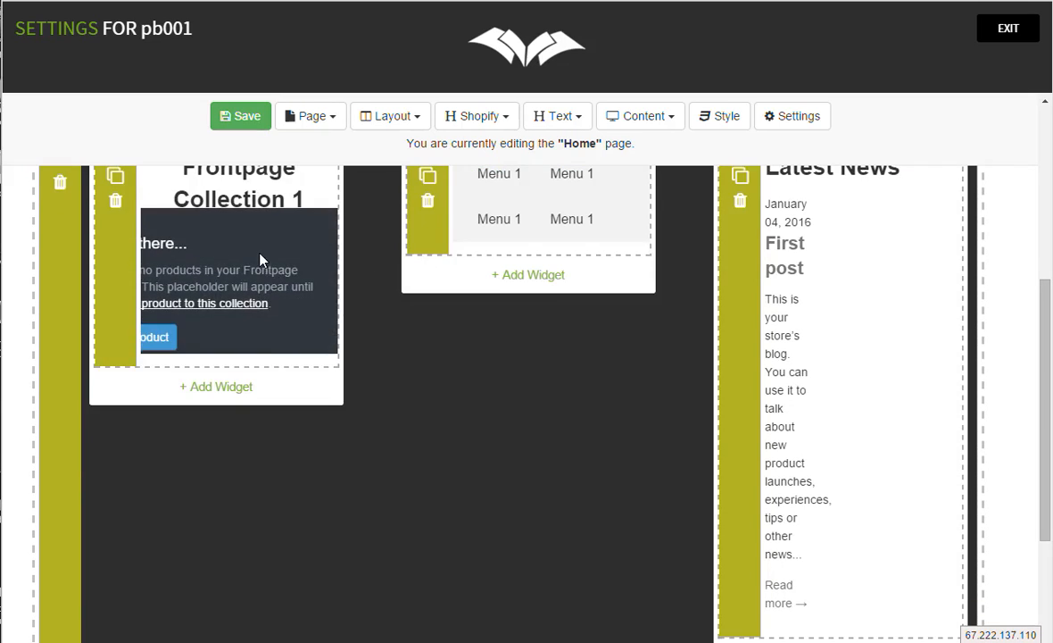
scroll(380, 318, "up", 2)
scroll(616, 412, "down", 5)
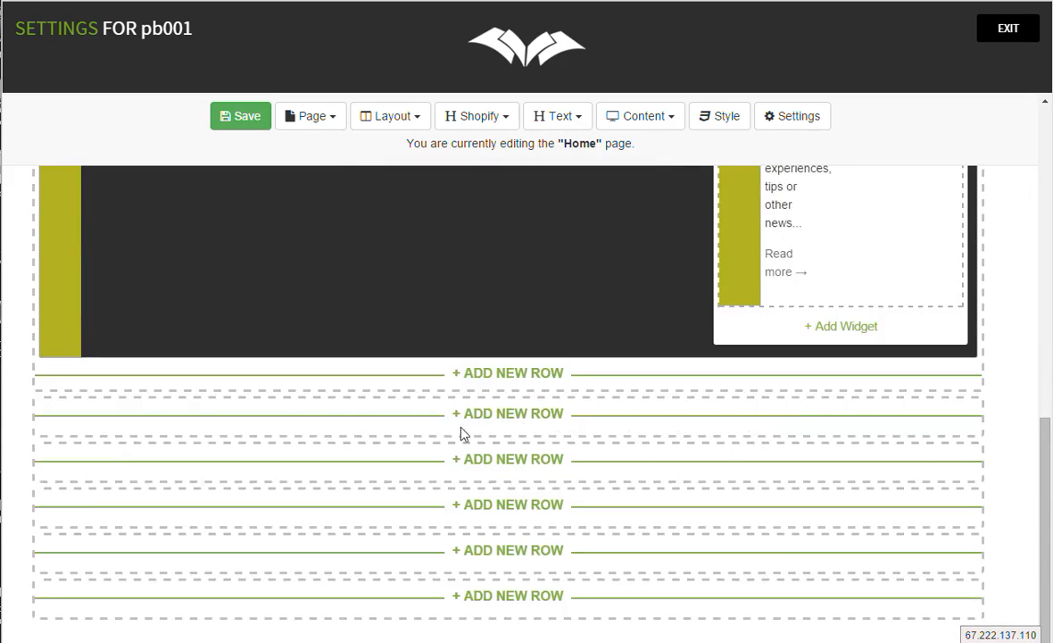
scroll(440, 437, "up", 5)
scroll(458, 437, "up", 3)
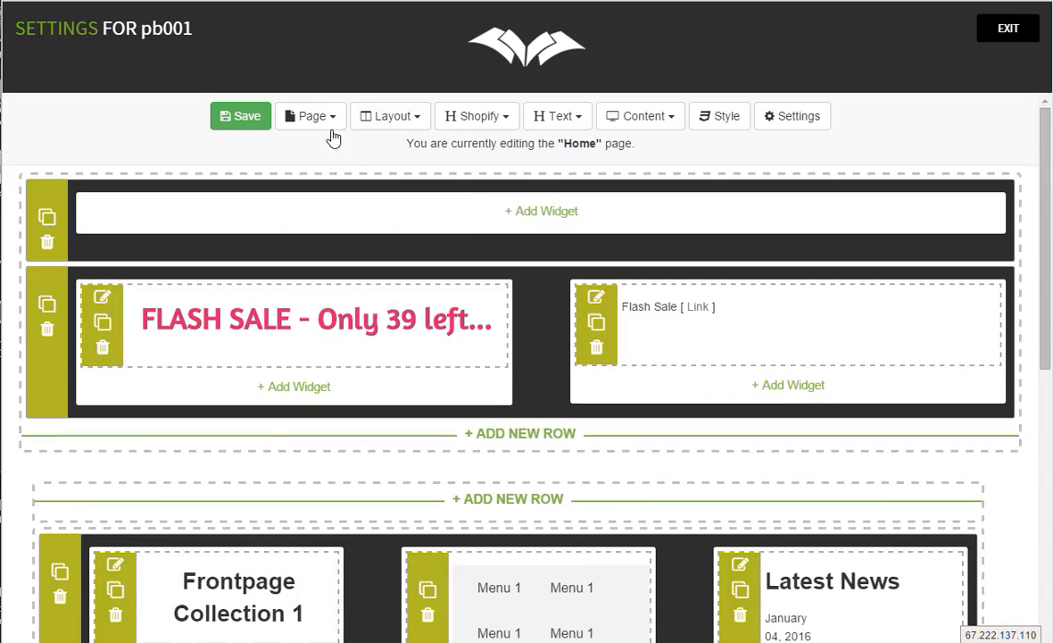
Step: Open the Catalog page for a look, then switch to editing the Product page
left_click(303, 116)
left_click(319, 189)
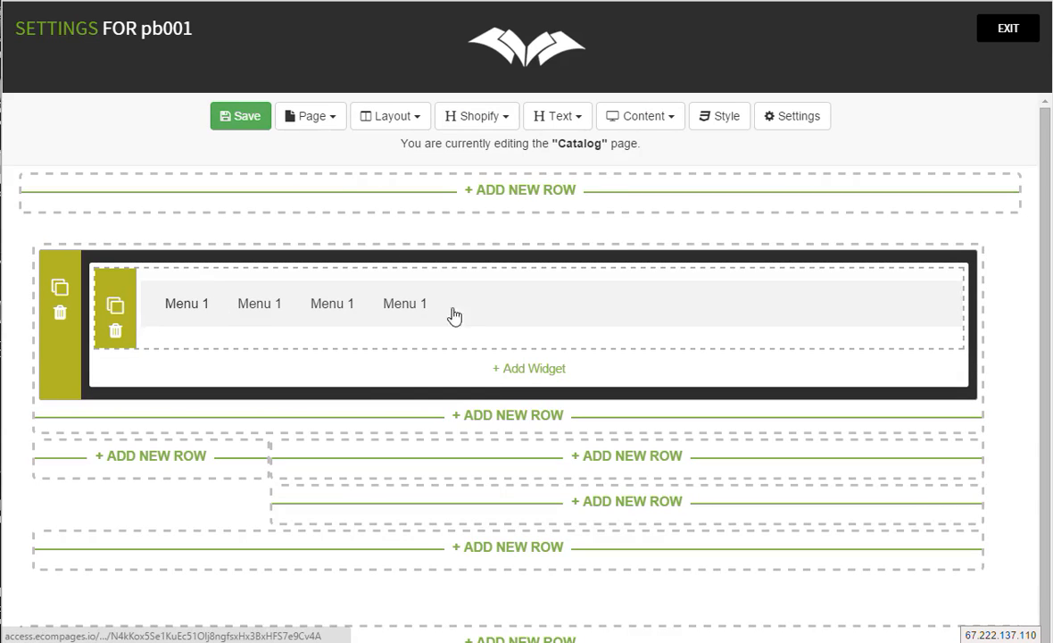
left_click(332, 118)
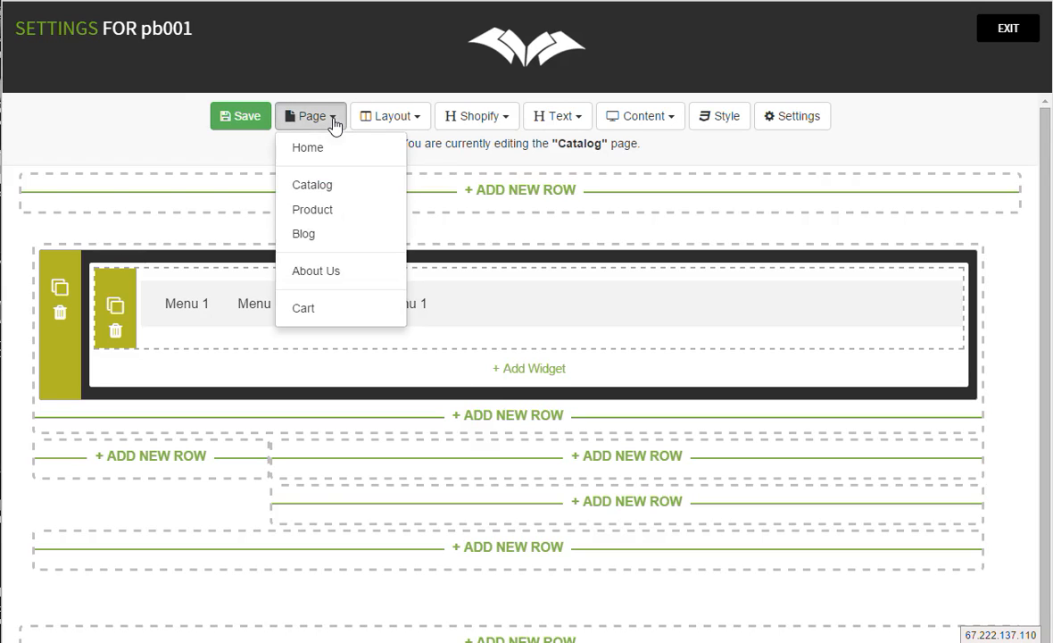
left_click(330, 218)
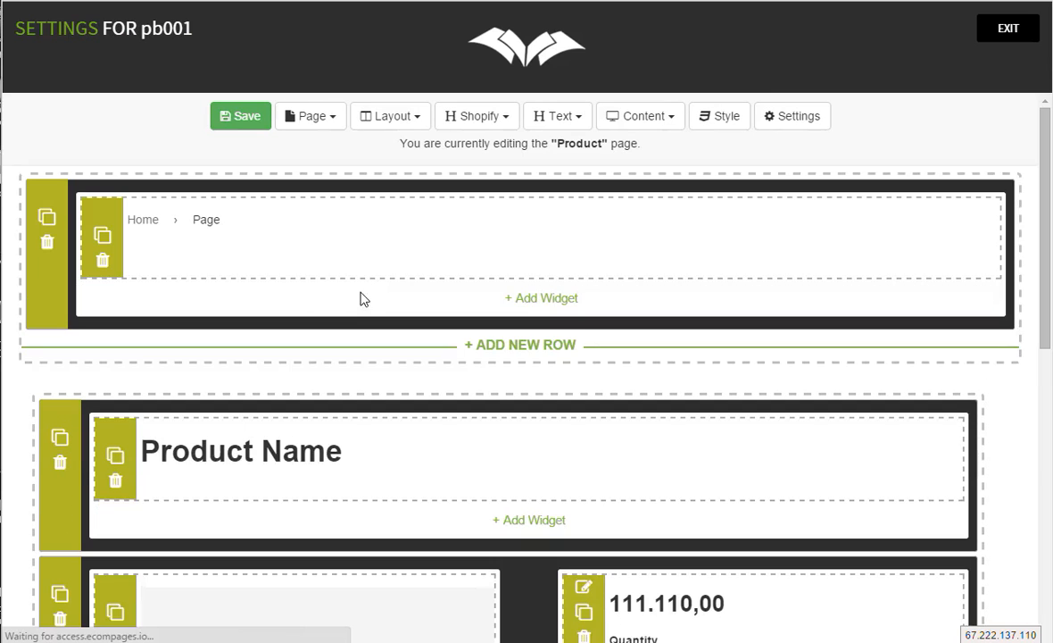
Step: Examine the Product page layout, including the breadcrumb, product name, image, add-to-cart, description, SKU and related products widgets
scroll(393, 348, "down", 2)
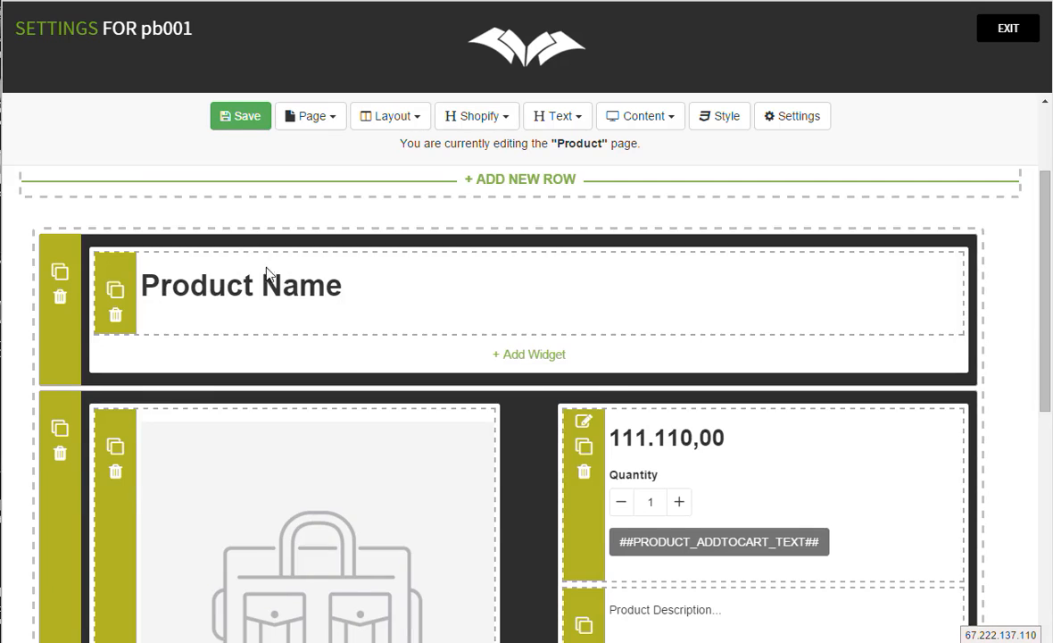
scroll(265, 274, "up", 2)
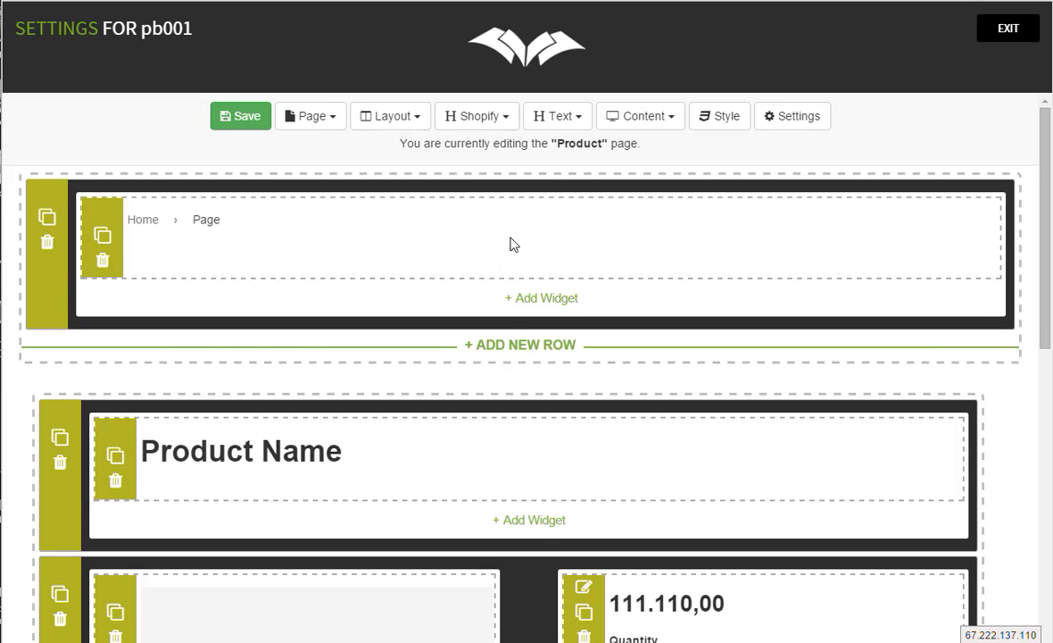
scroll(446, 284, "down", 2)
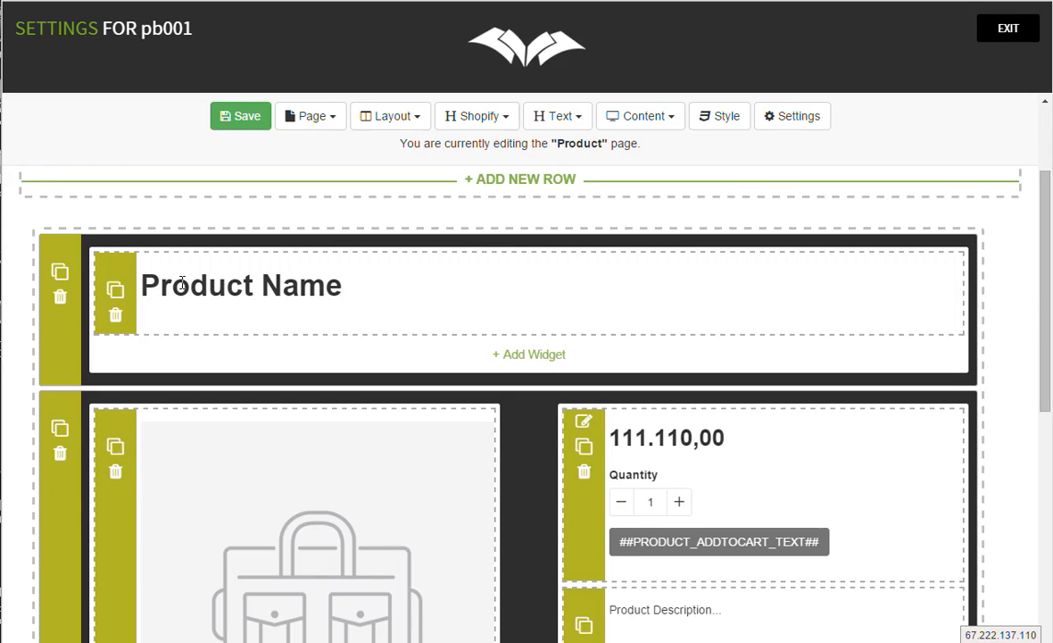
scroll(816, 303, "down", 2)
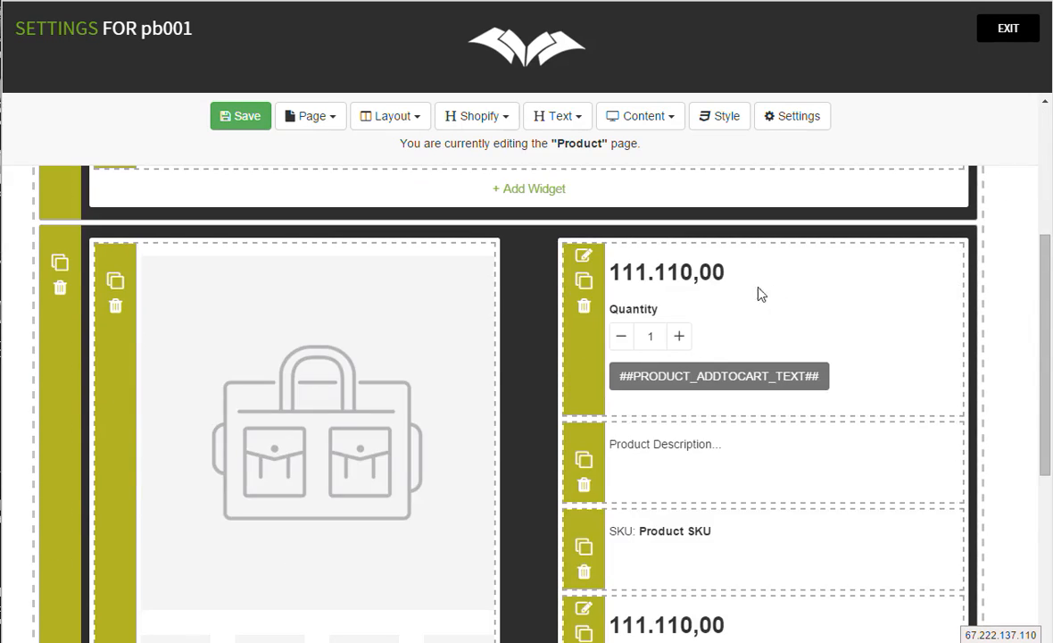
scroll(781, 331, "down", 3)
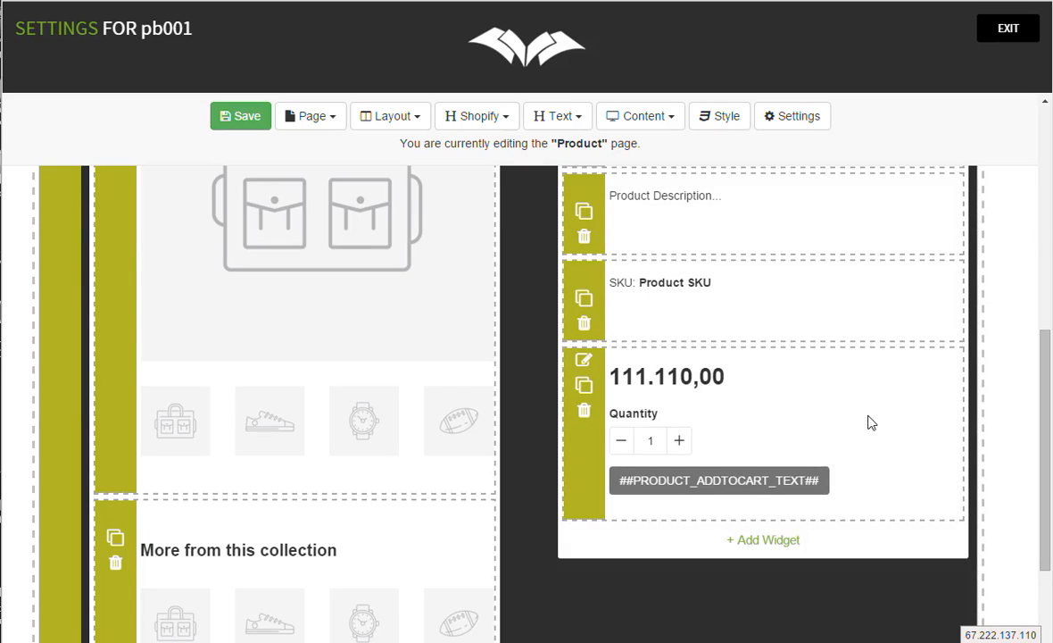
scroll(857, 392, "up", 2)
scroll(849, 371, "up", 1)
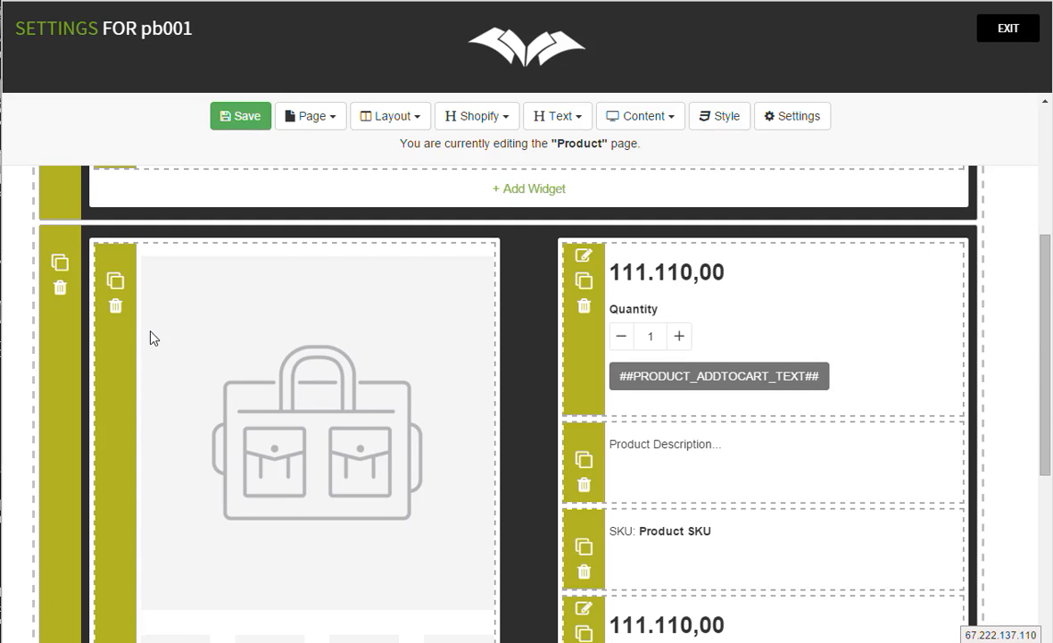
scroll(151, 337, "up", 3)
scroll(211, 357, "down", 2)
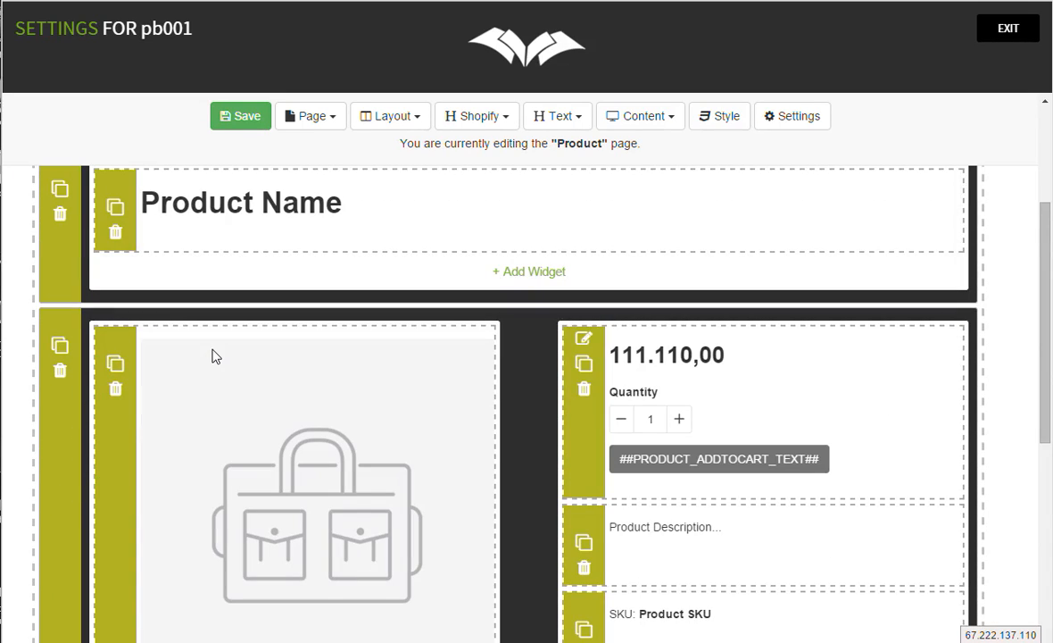
Step: Move the product image widget into the full-width row directly beneath the Product Name widget and check the new layout
left_click_drag(191, 423, 299, 343)
scroll(455, 360, "down", 6)
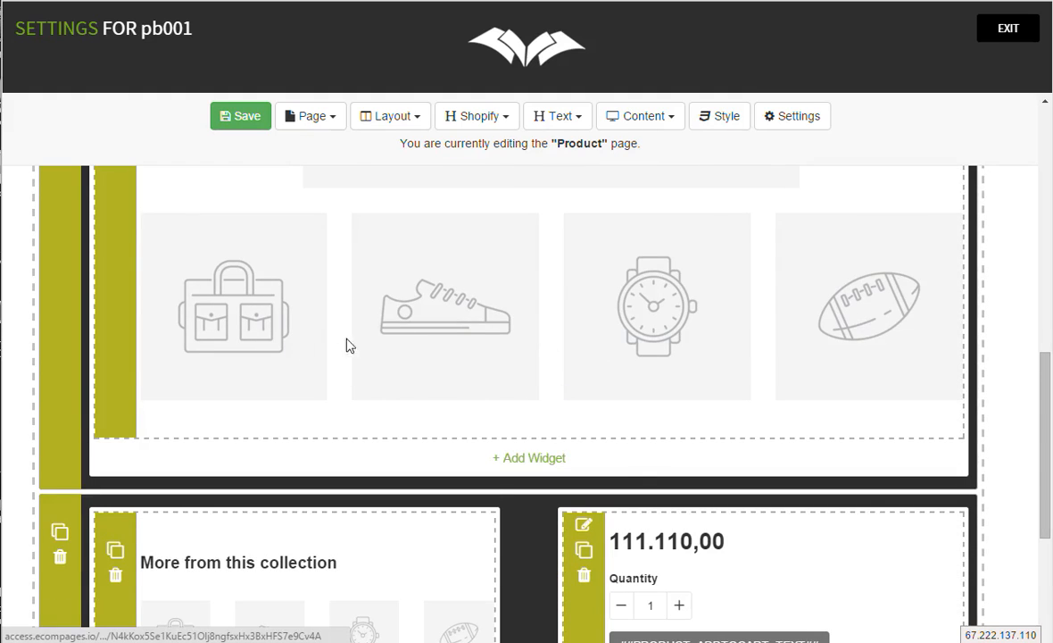
scroll(345, 343, "down", 3)
scroll(423, 339, "up", 5)
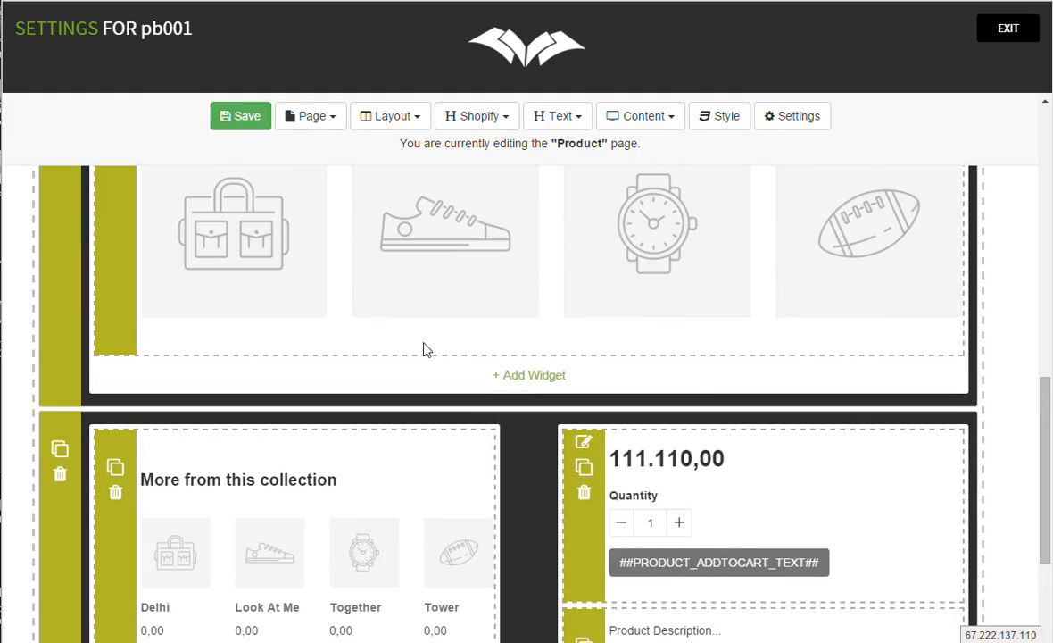
scroll(404, 381, "up", 5)
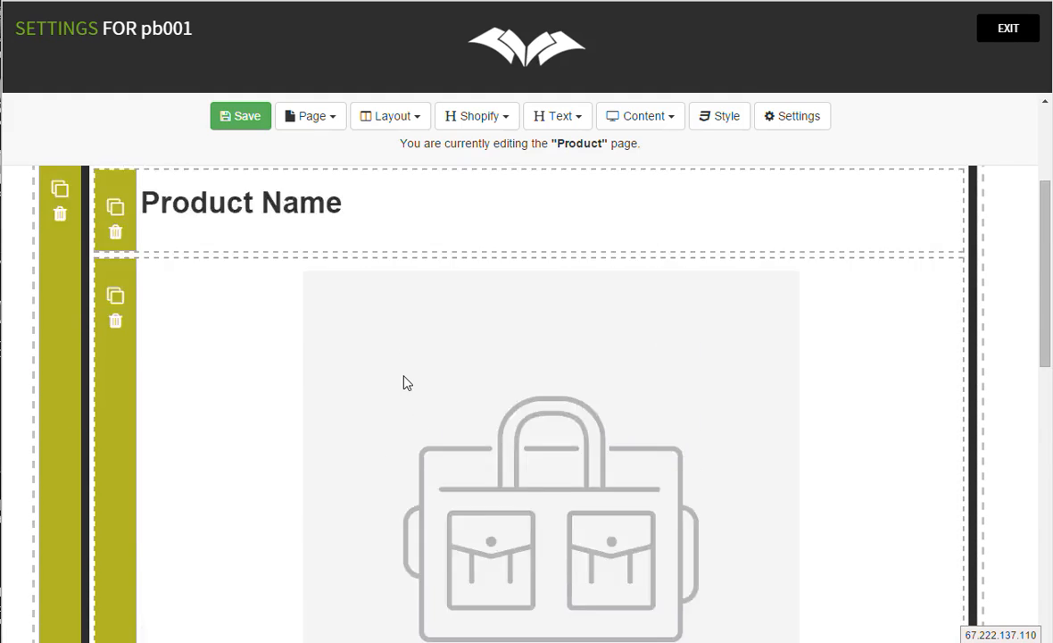
scroll(389, 396, "down", 12)
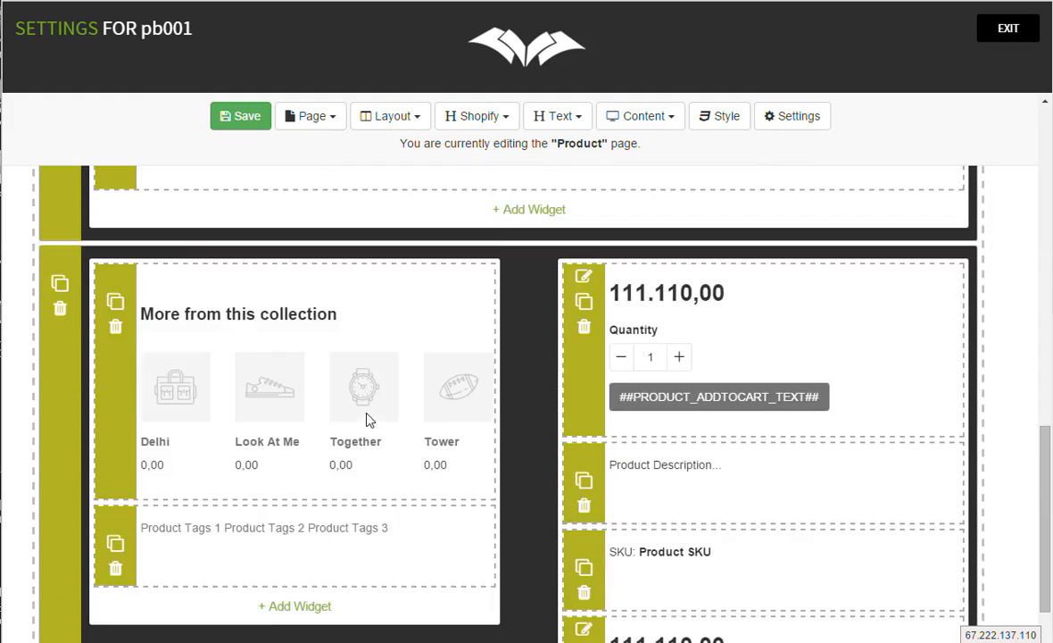
scroll(548, 413, "up", 15)
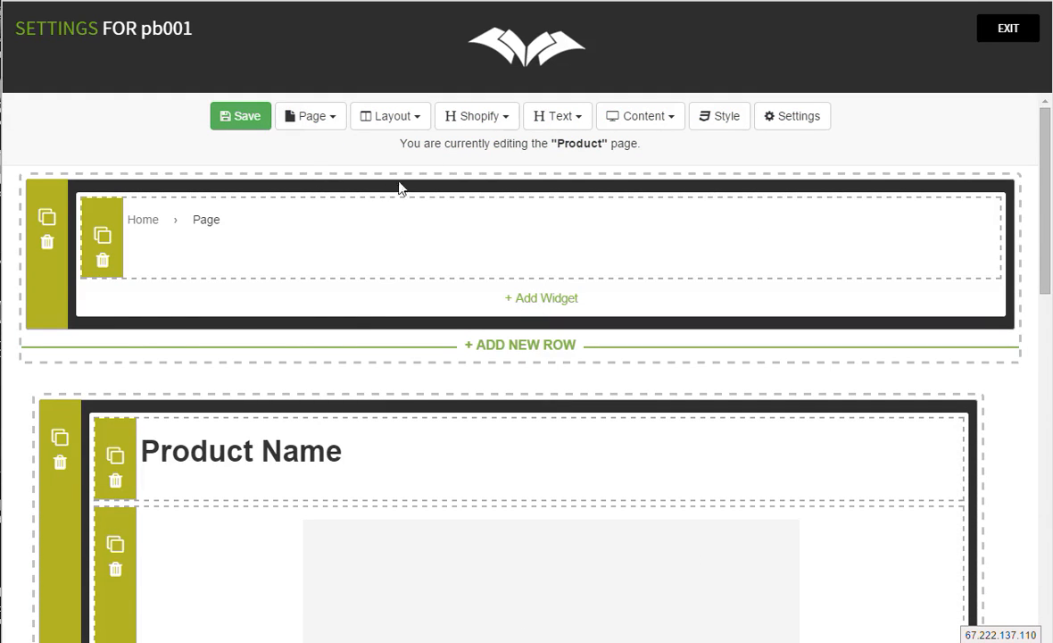
Step: Look over the available Shopify widgets, then review the rearranged Product page down to its last row
left_click(495, 123)
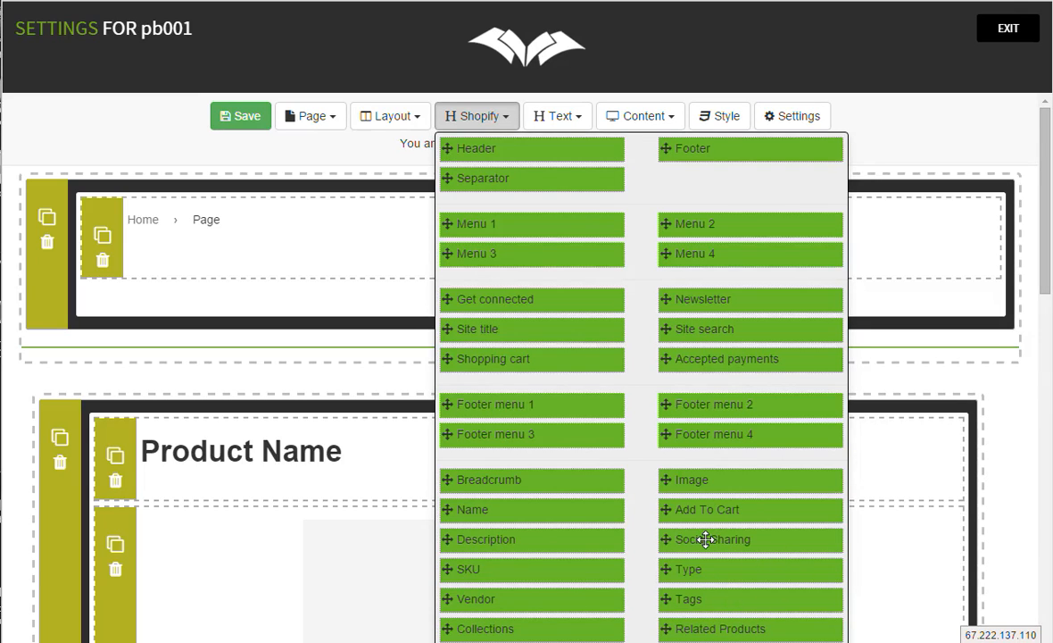
left_click(308, 352)
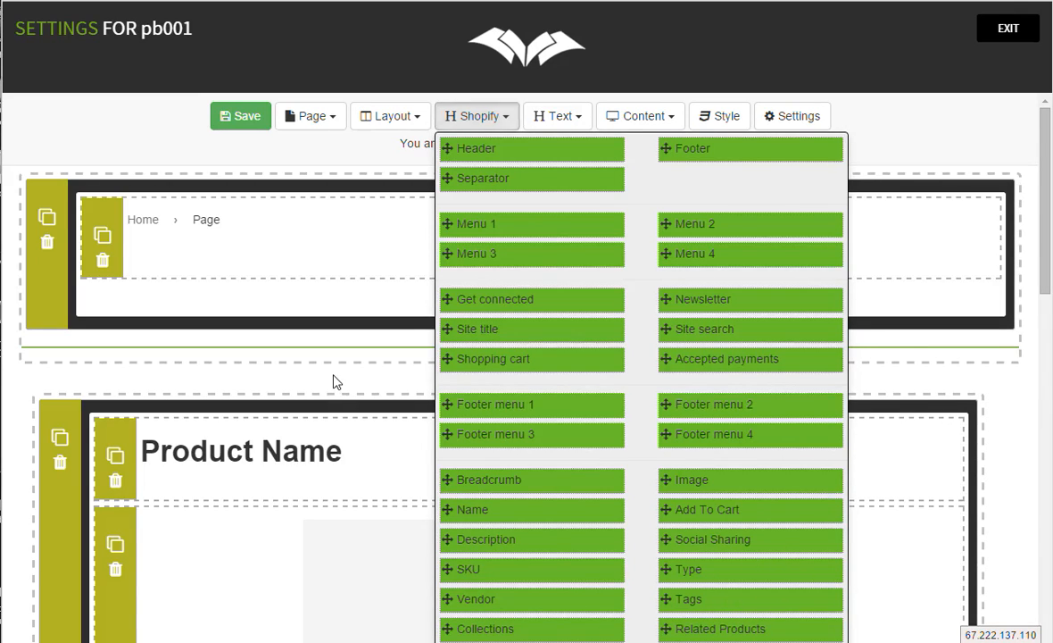
scroll(572, 369, "down", 10)
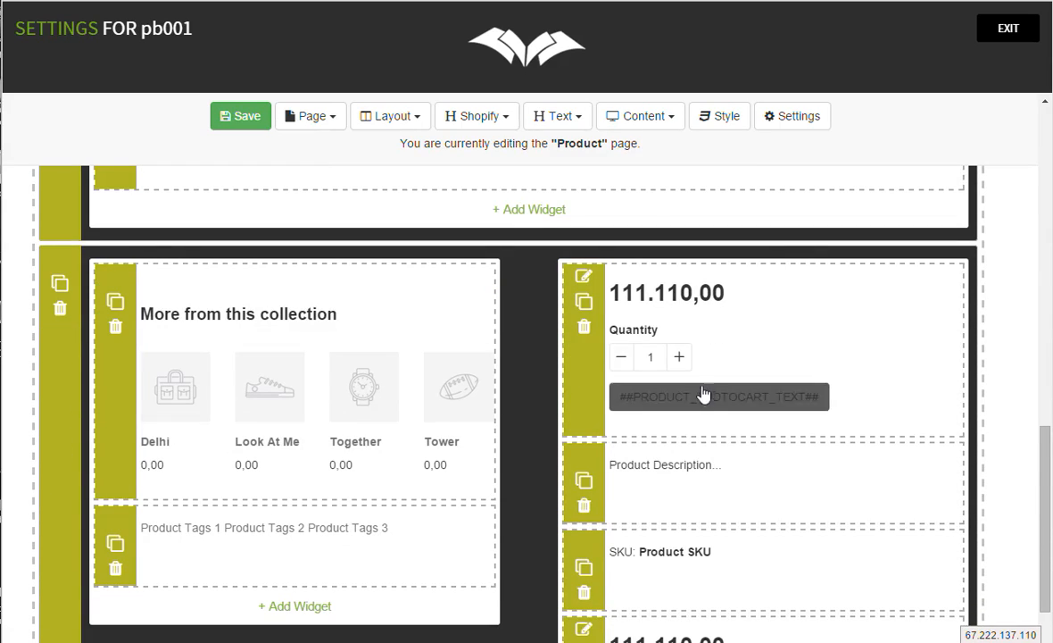
scroll(679, 401, "down", 4)
scroll(548, 270, "up", 14)
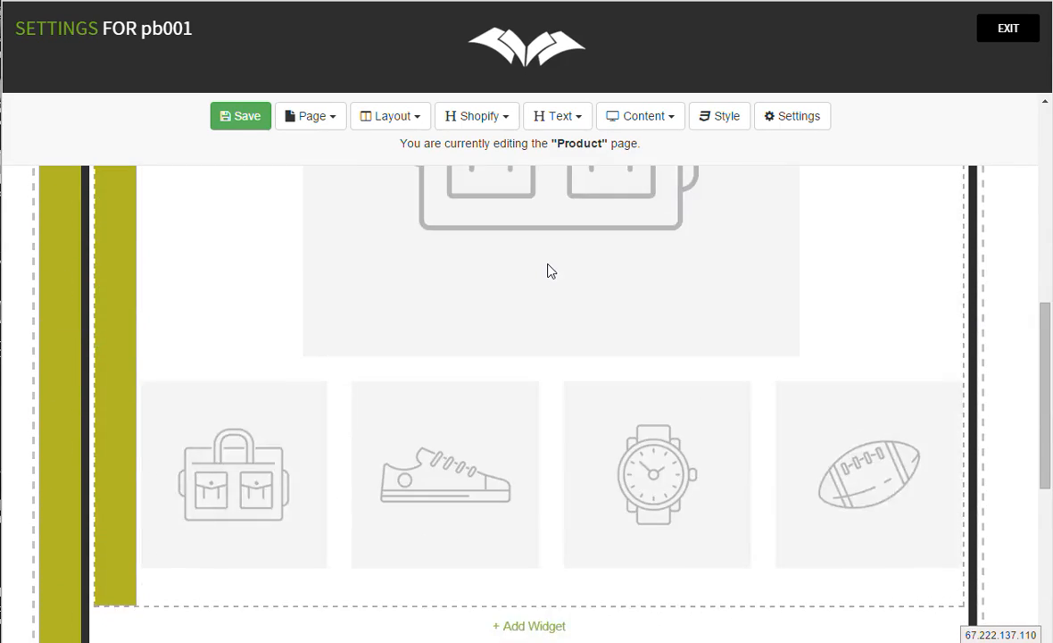
scroll(546, 270, "up", 3)
scroll(546, 271, "down", 12)
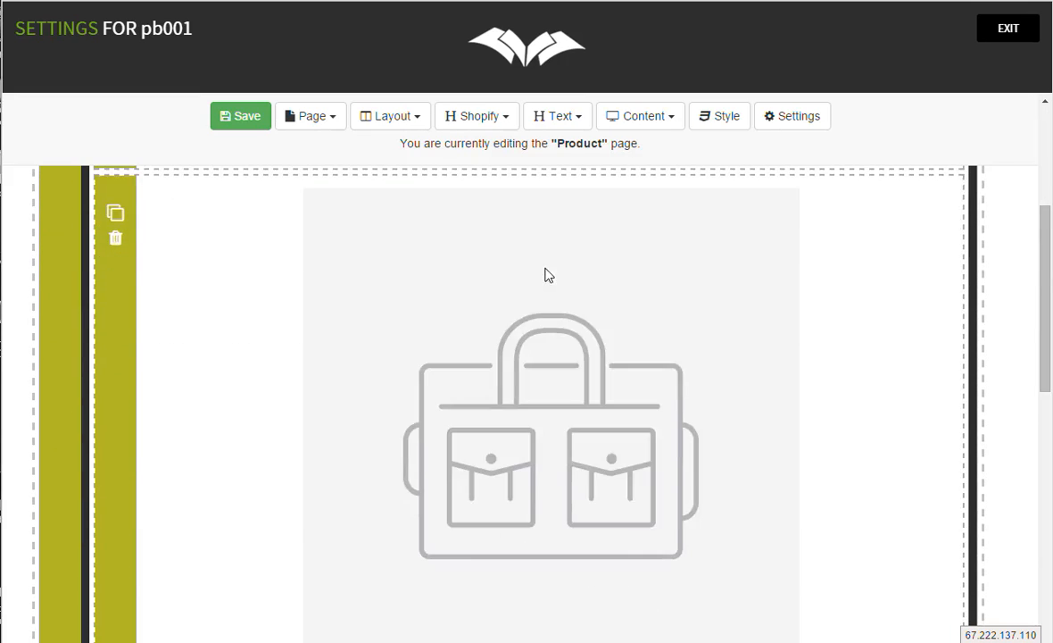
scroll(497, 429, "down", 1)
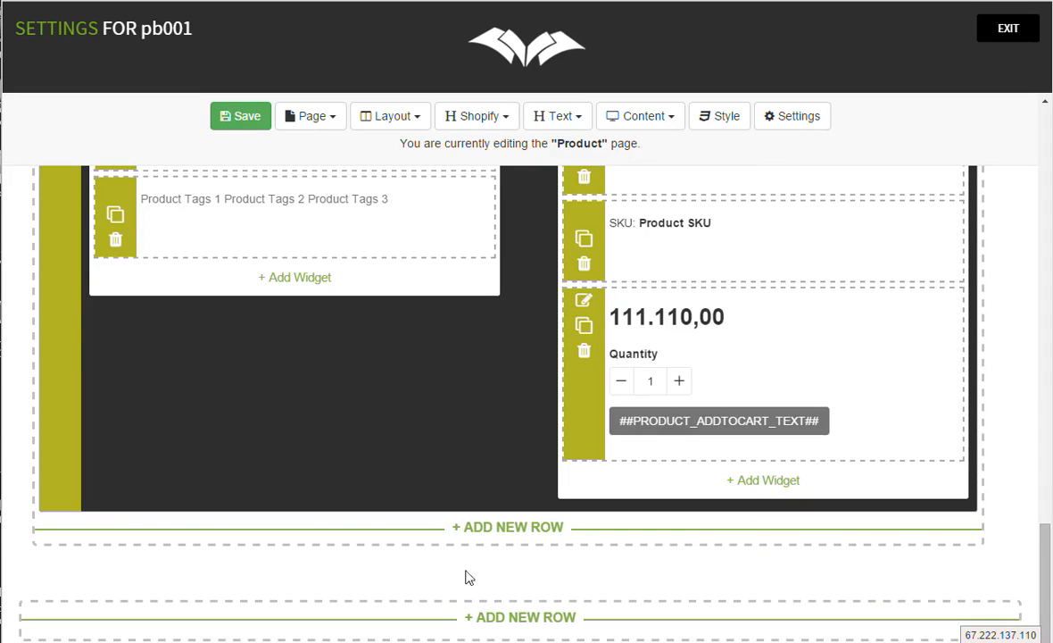
Step: Add a new 2-column row below the row with the add-to-cart, description and SKU widgets
left_click(497, 530)
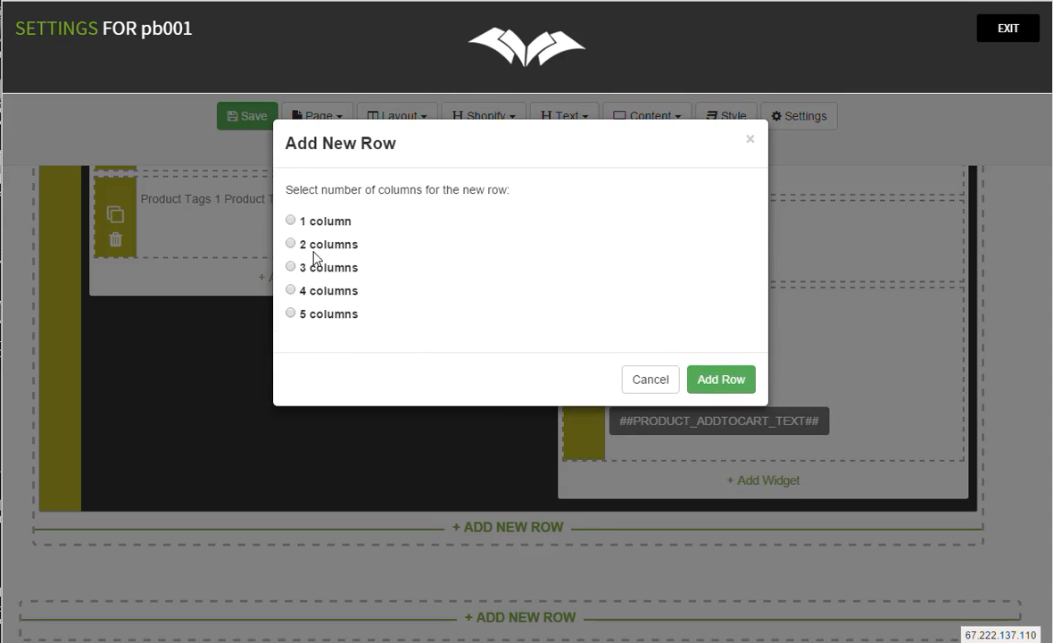
left_click(336, 254)
left_click(709, 382)
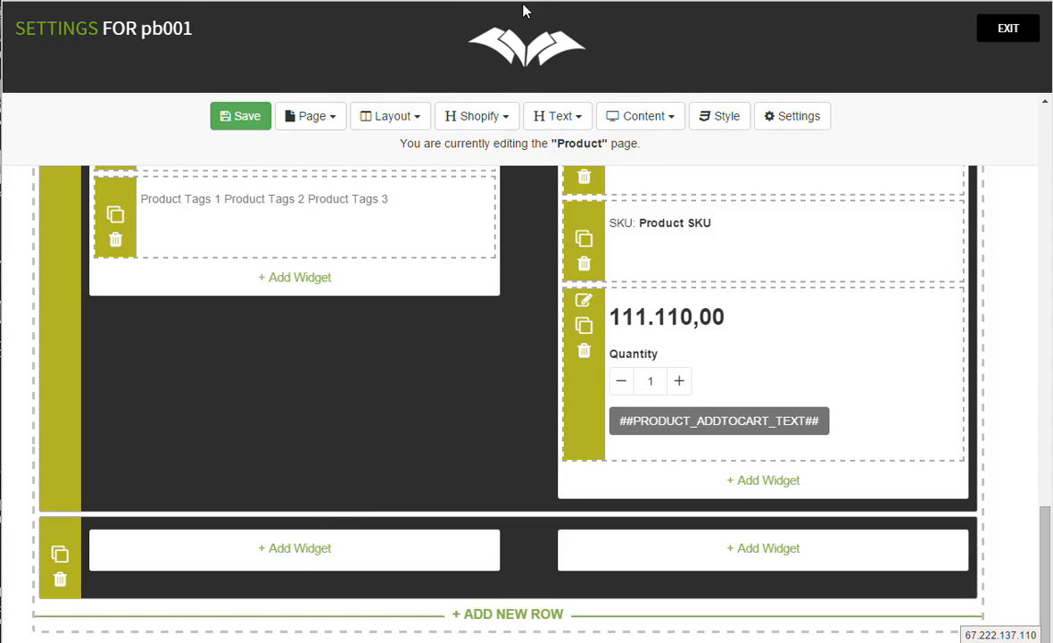
Step: Add a Paragraph widget to the new row's first column reading "Sharing is Caring" and "If you love our love our shop, then please share it."
left_click(555, 120)
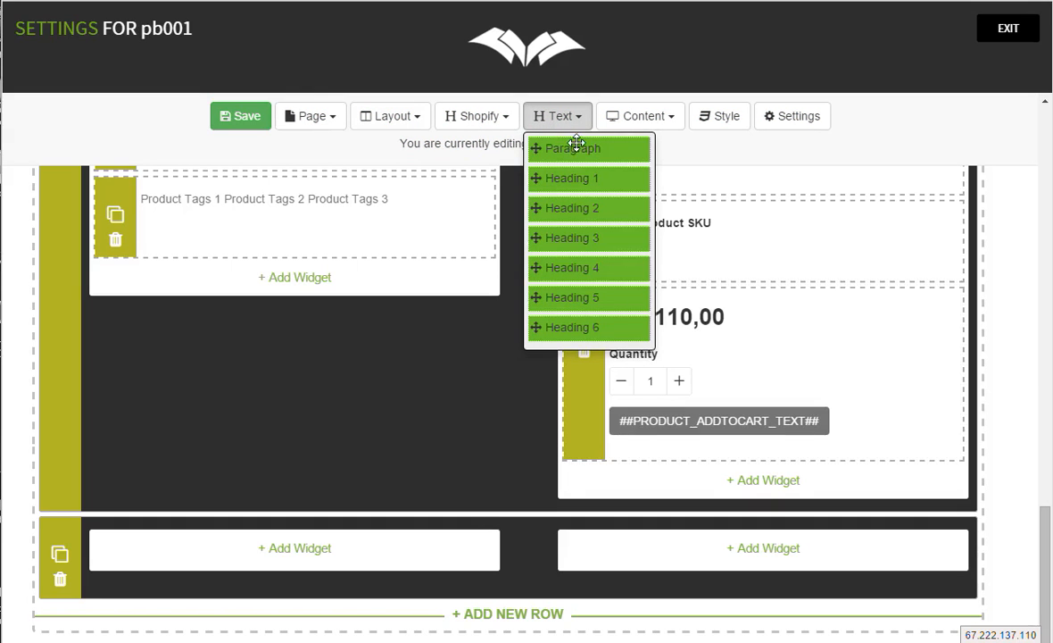
left_click_drag(570, 152, 318, 557)
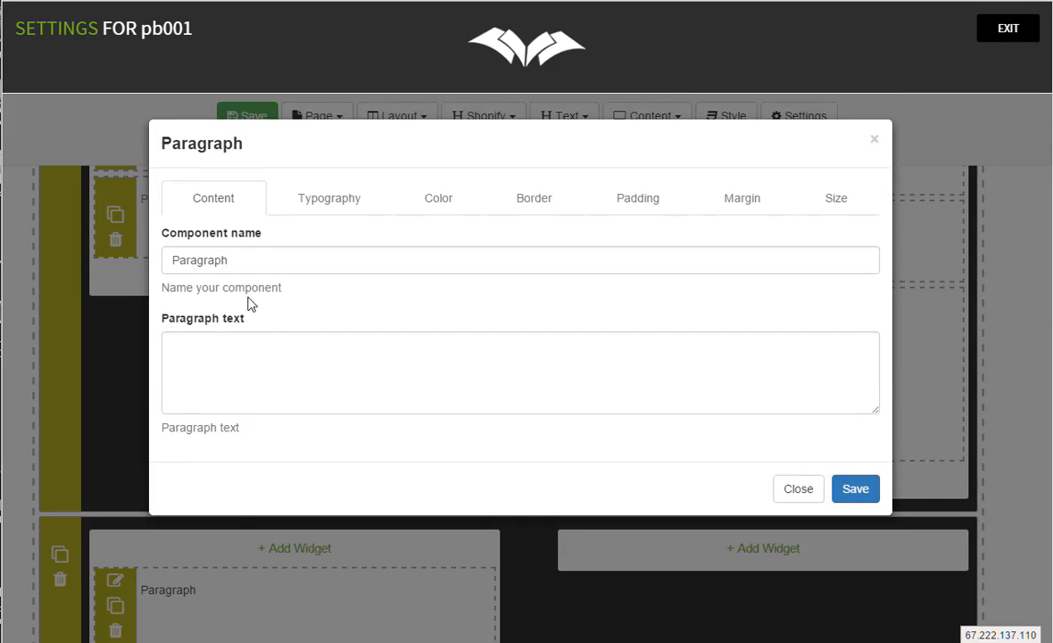
left_click(237, 361)
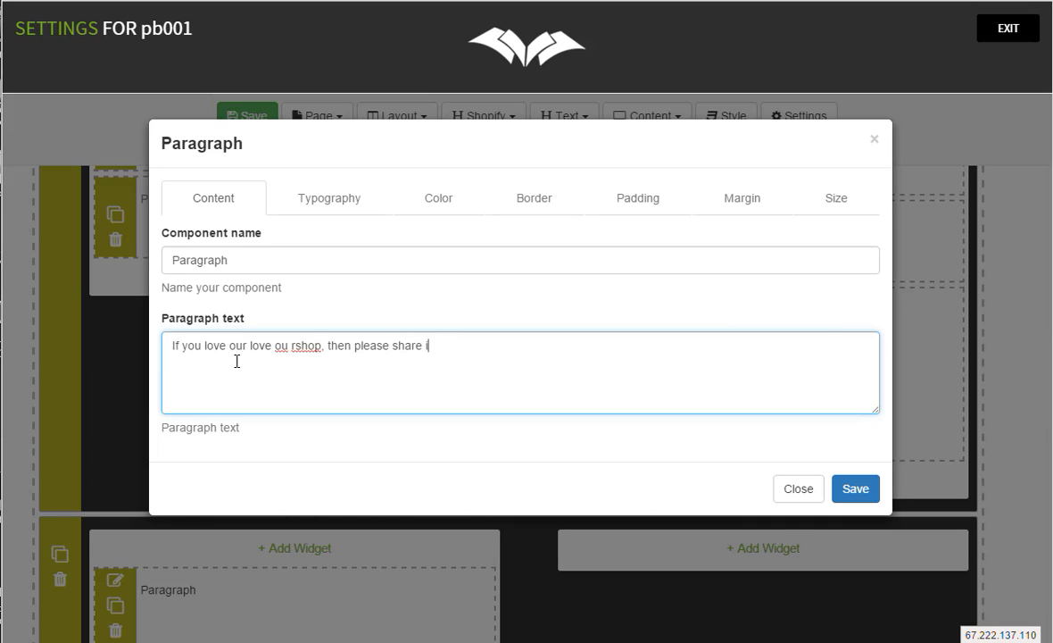
key("Return")
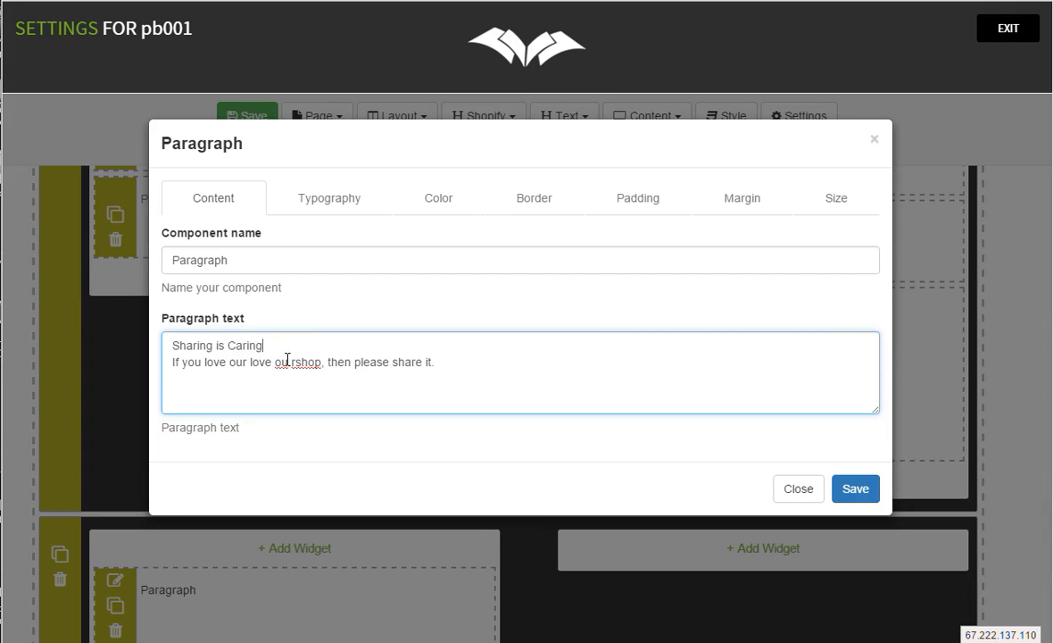
key("BackSpace")
key("BackSpace")
type("r")
left_click_drag(280, 345, 92, 356)
key("ctrl+c")
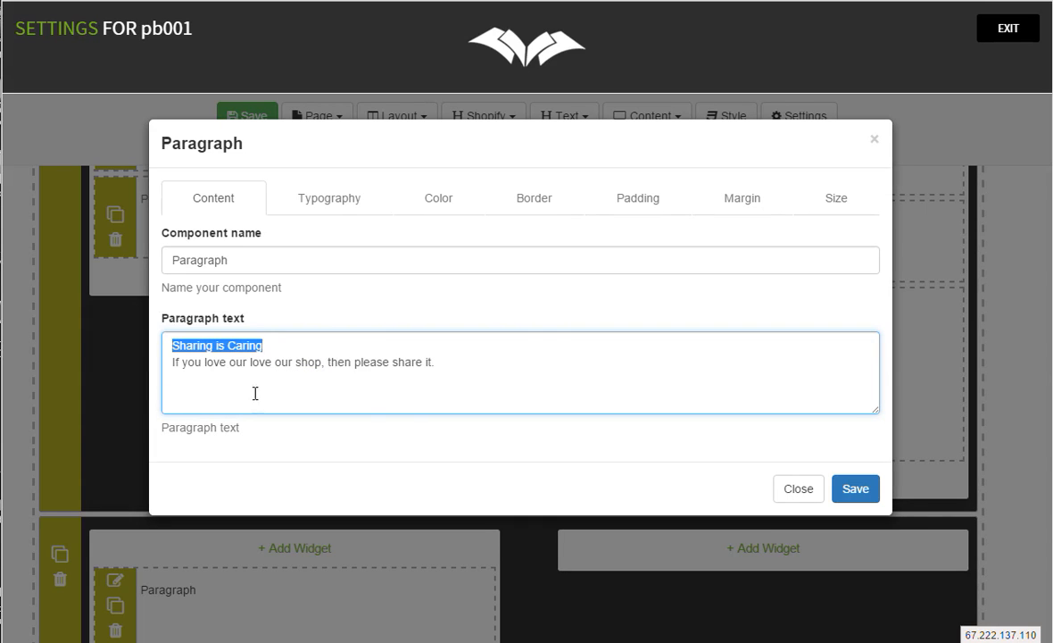
left_click(853, 489)
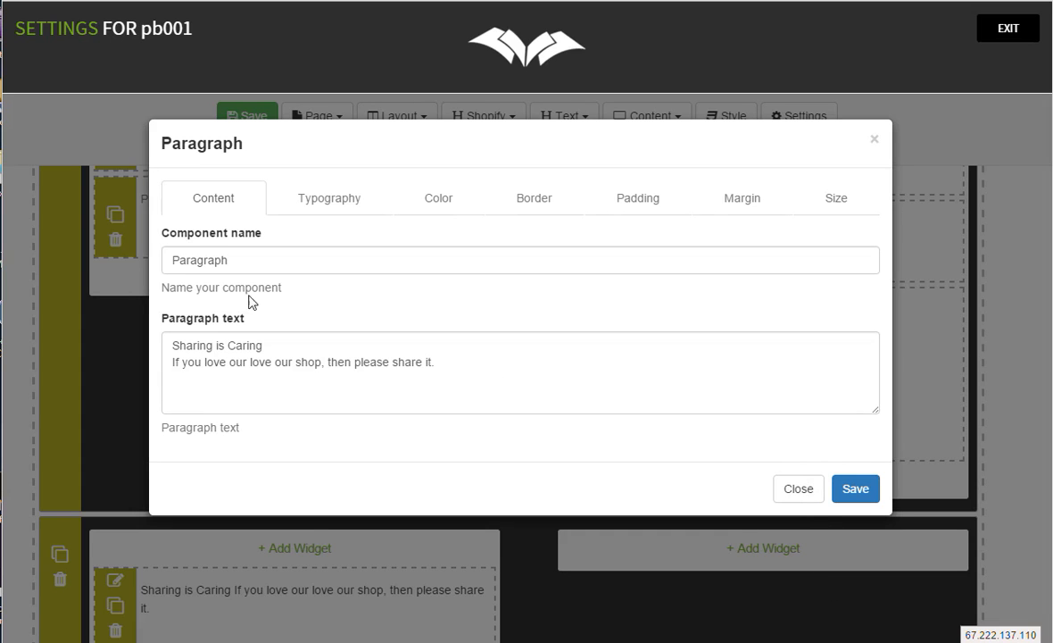
left_click(801, 491)
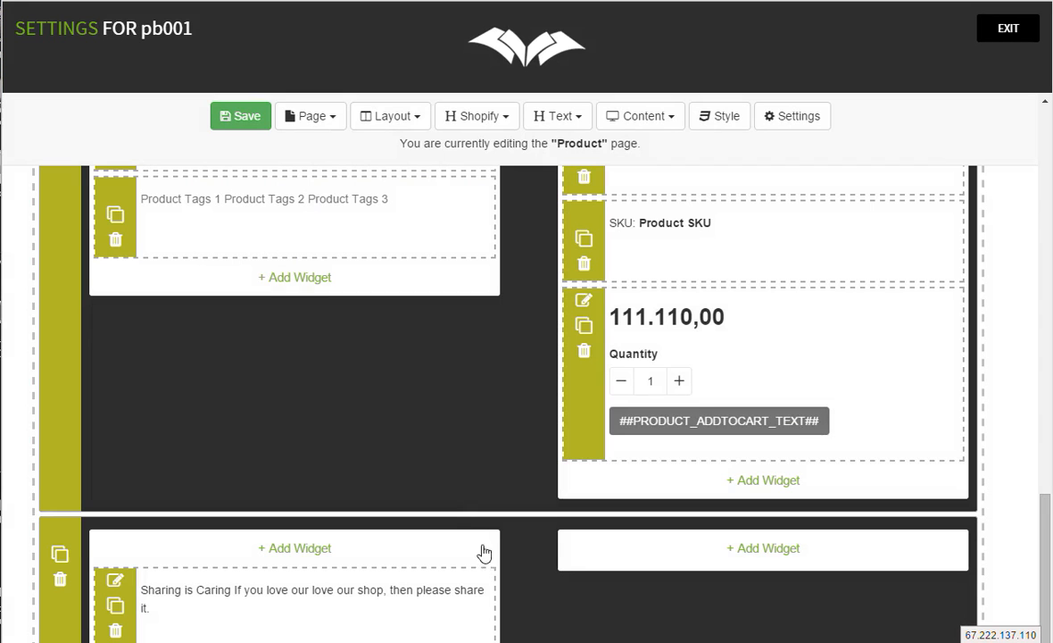
Step: Add a Heading 2 widget above the sharing paragraph with the text "Sharing is Caring"
left_click(579, 125)
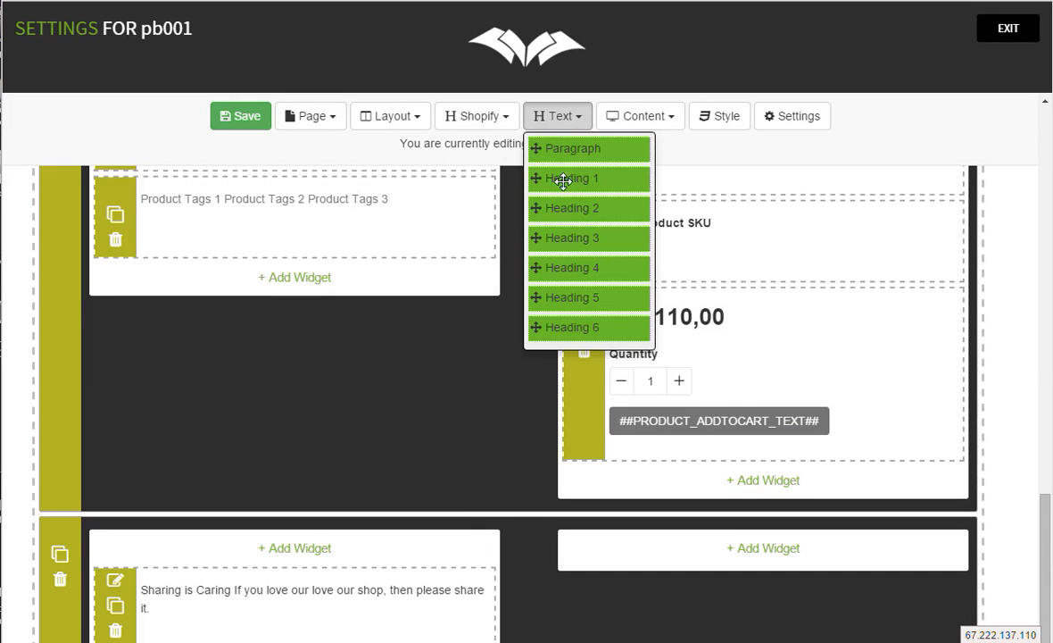
left_click_drag(502, 412, 224, 532)
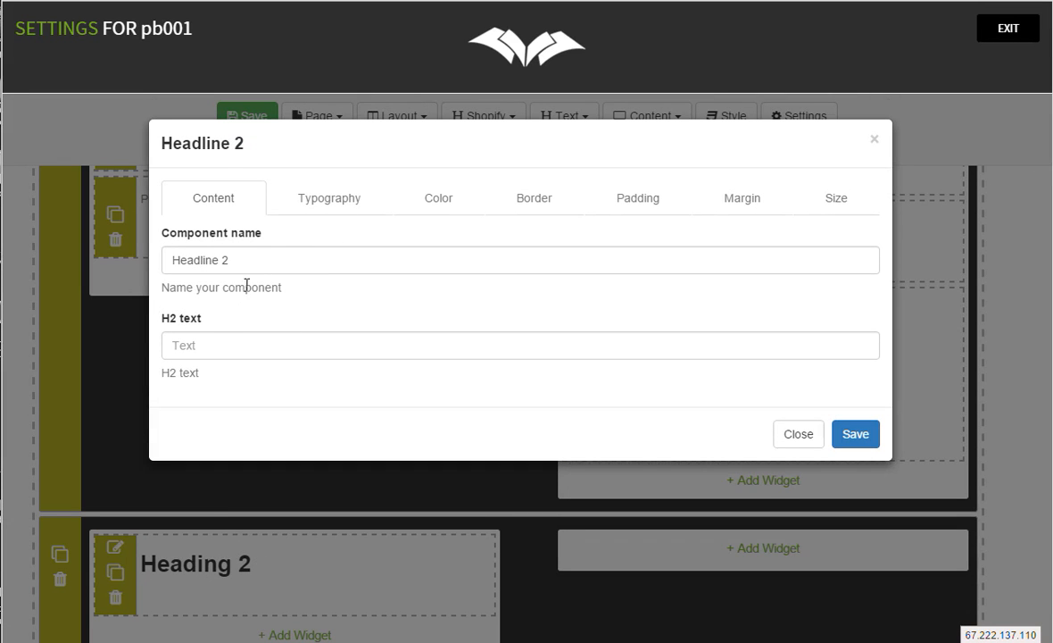
left_click(228, 346)
key("ctrl+v")
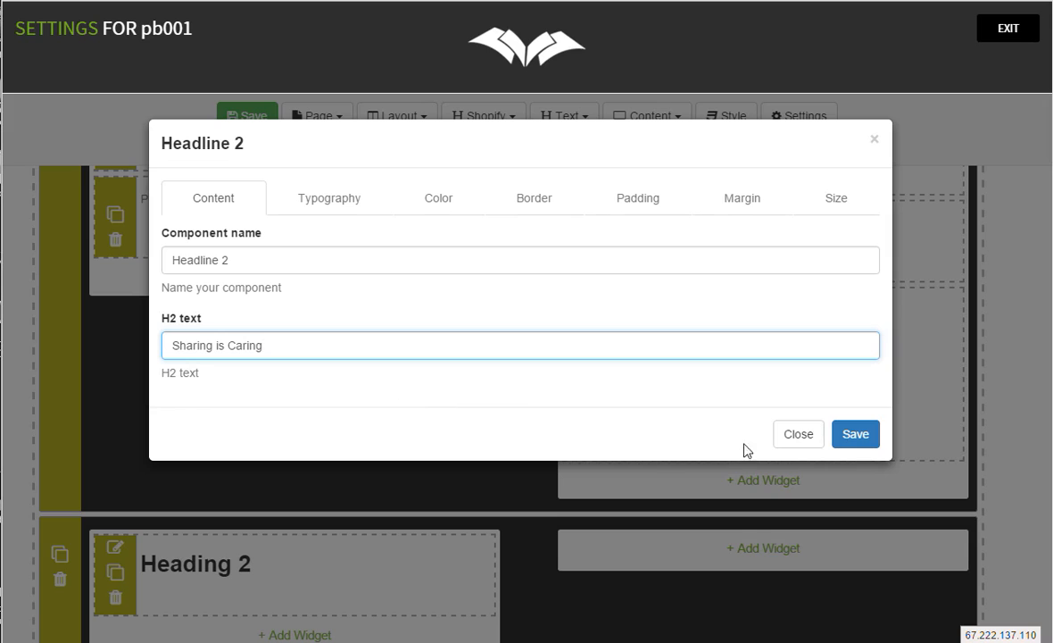
left_click(852, 435)
left_click(793, 435)
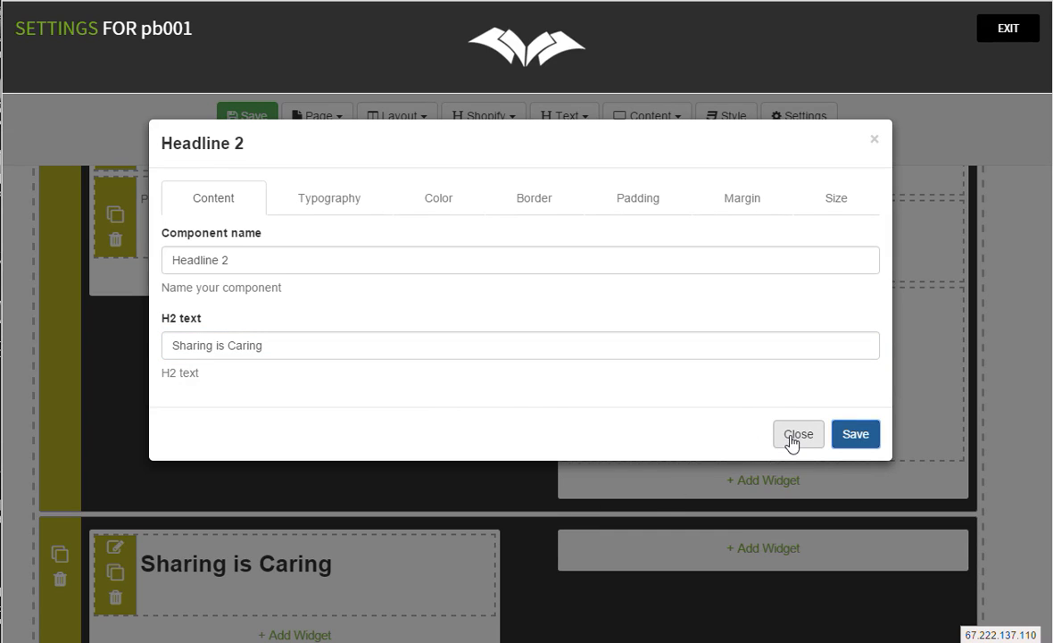
scroll(548, 510, "down", 3)
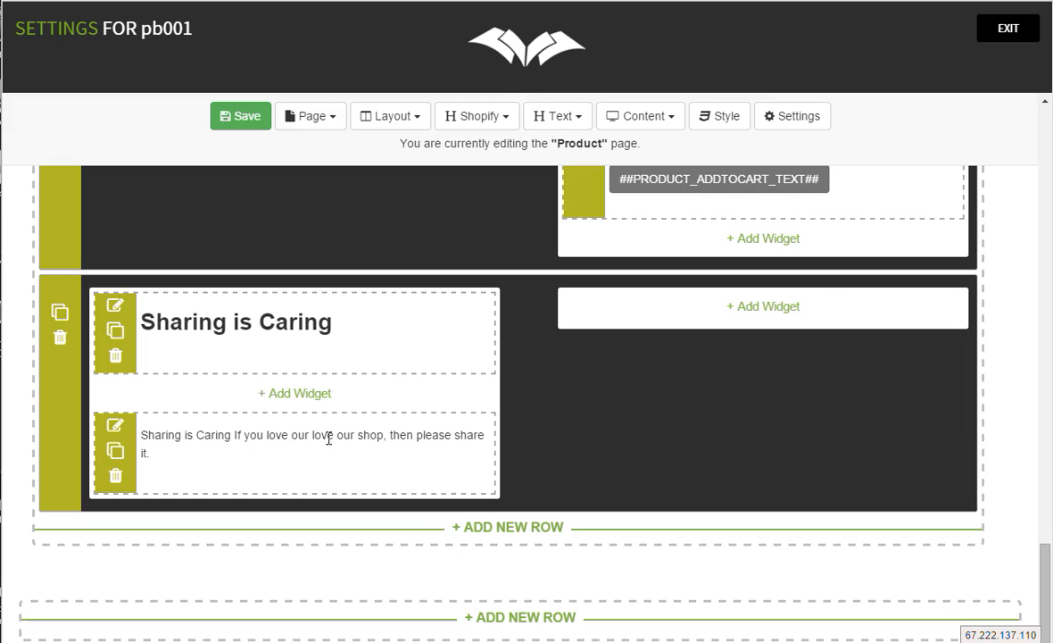
scroll(330, 433, "up", 2)
scroll(678, 453, "down", 1)
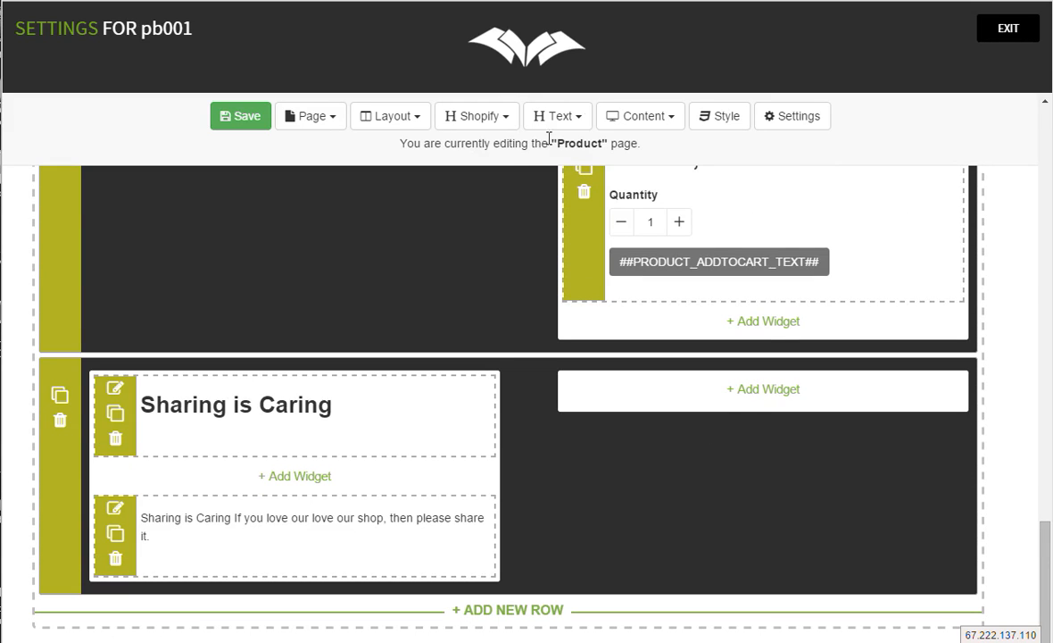
Step: Add the Shopify Social Sharing widget to the empty second column beside the "Sharing is Caring" heading
left_click(490, 124)
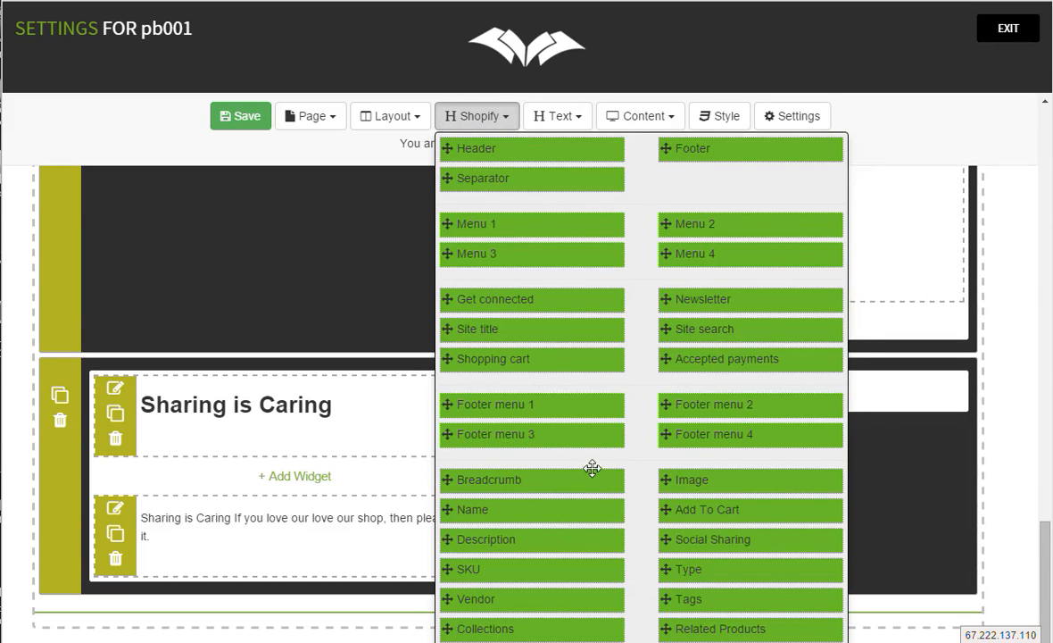
left_click_drag(694, 540, 915, 406)
scroll(553, 437, "up", 2)
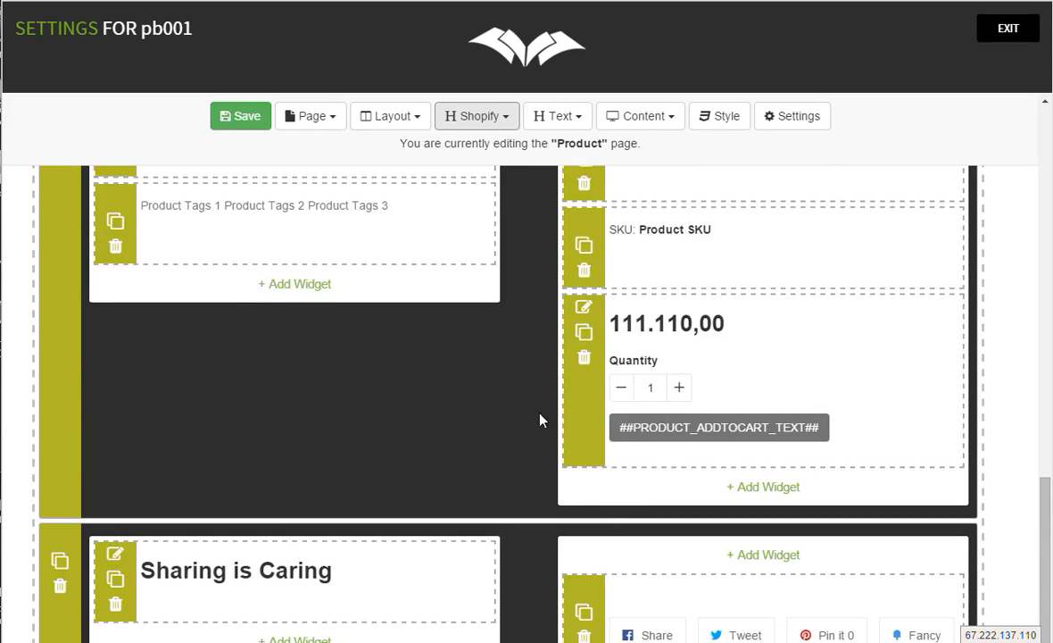
Step: Save the Product page and open the Catalog page for editing
scroll(540, 419, "up", 7)
scroll(762, 477, "up", 8)
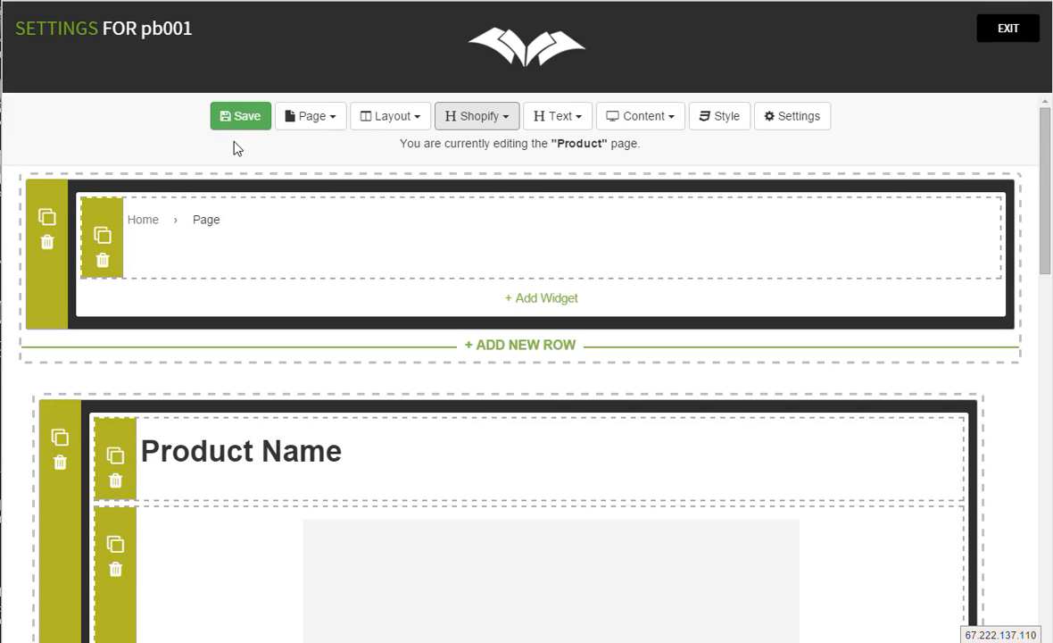
left_click(233, 126)
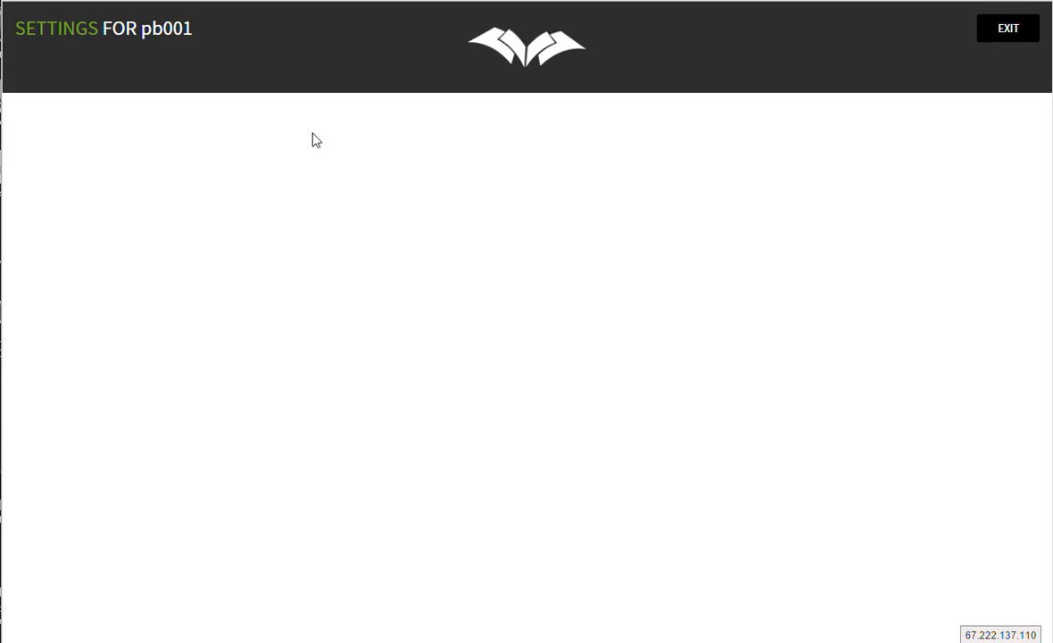
left_click(330, 123)
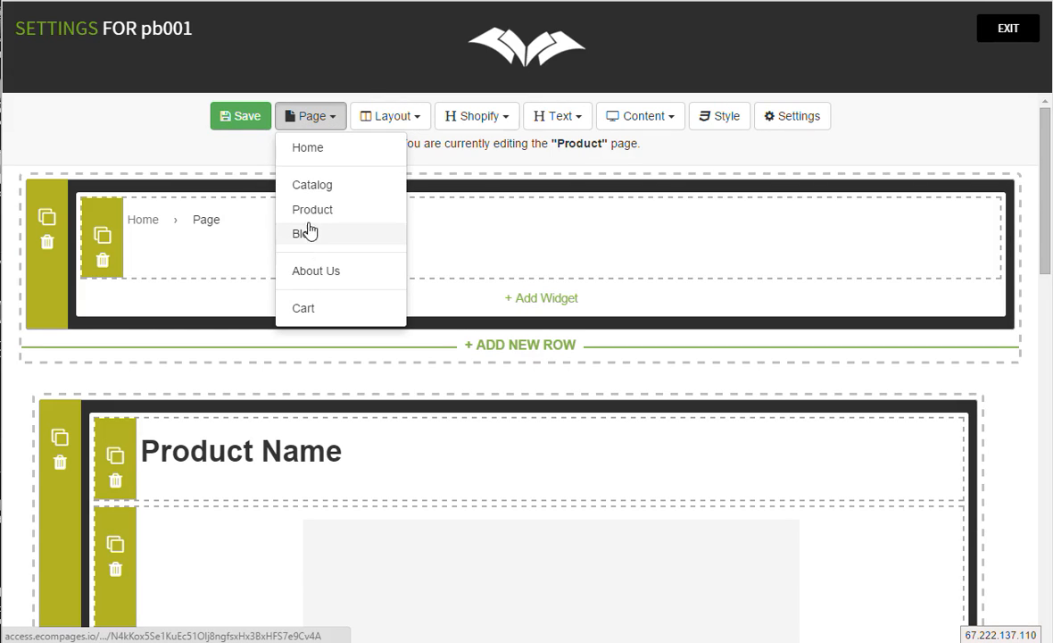
left_click(323, 196)
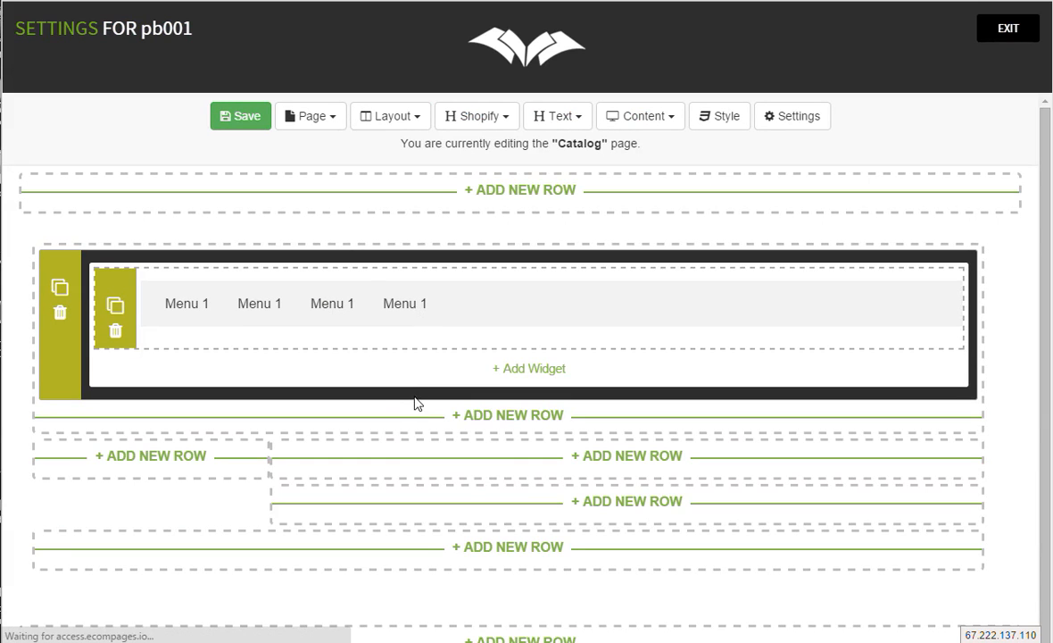
left_click(335, 122)
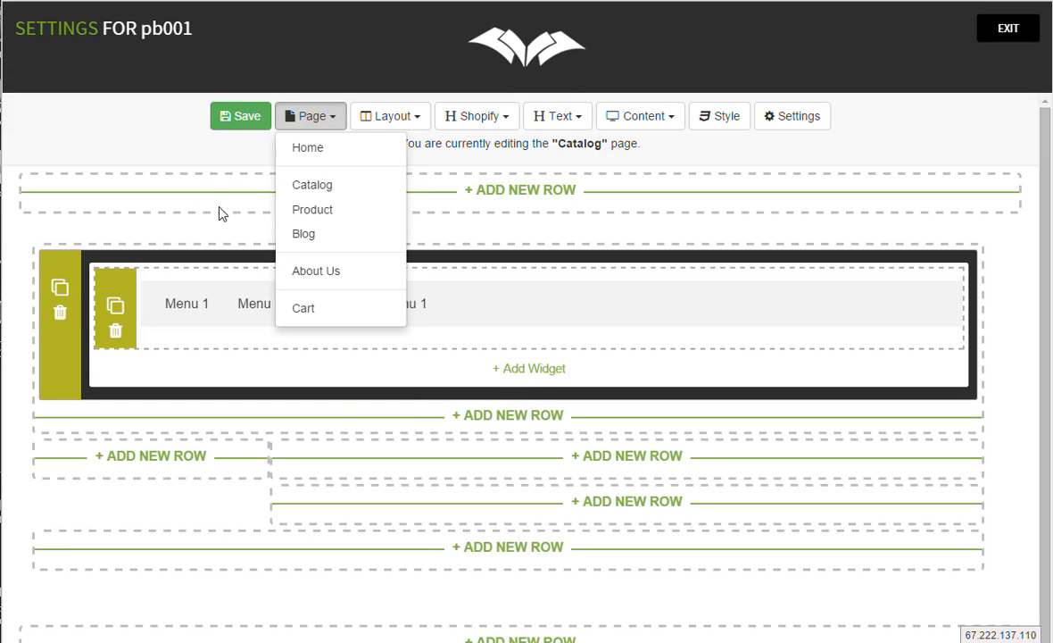
left_click(353, 469)
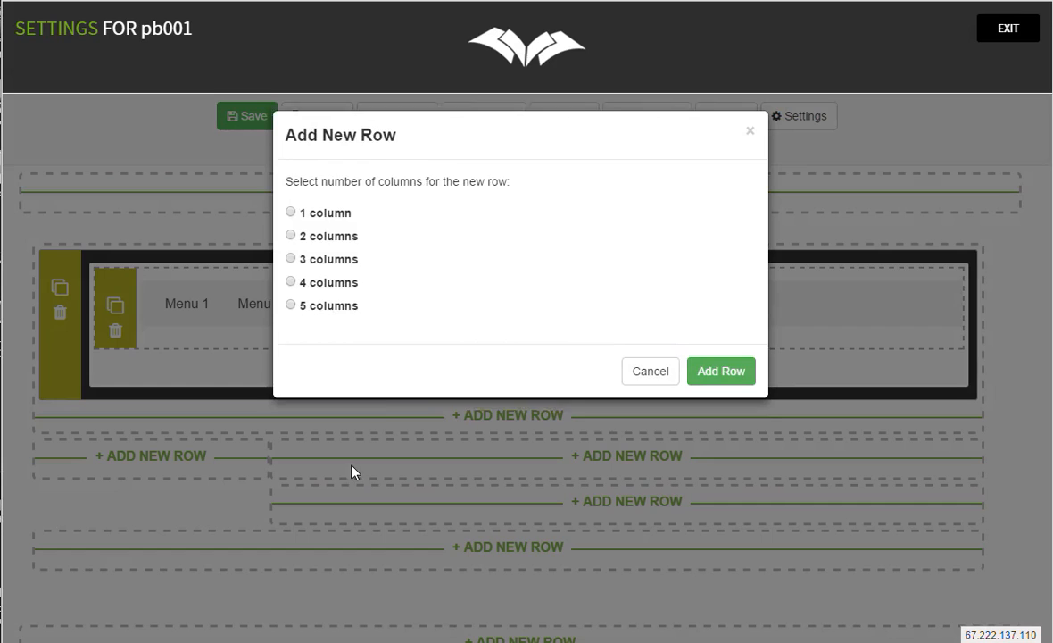
left_click(651, 379)
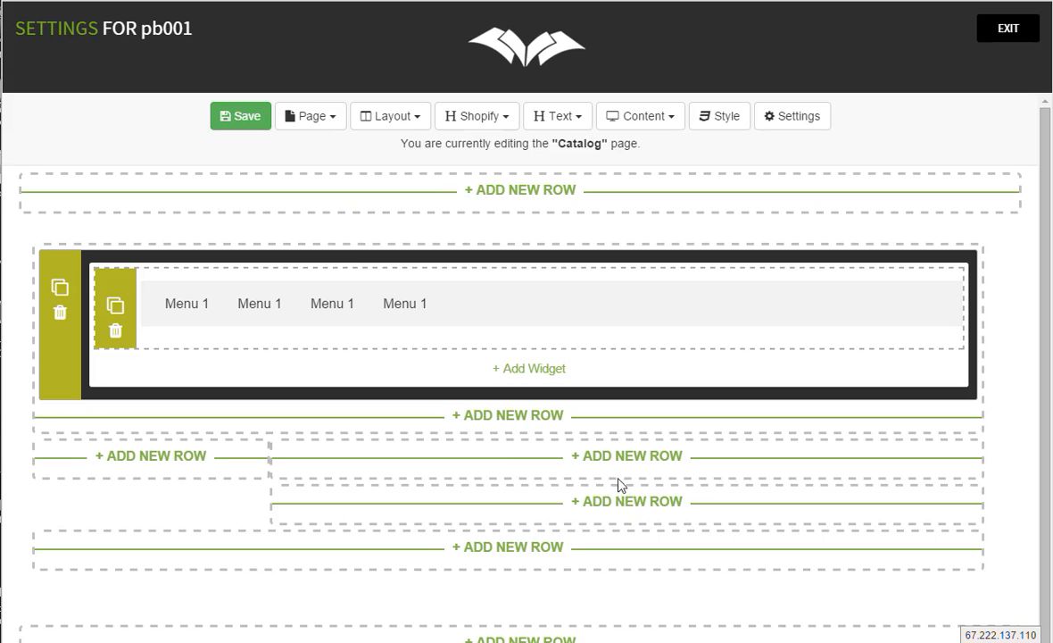
Step: Add a one-column row in the lower section of the Catalog page's wide column and place the Products Collection 1 widget in it
left_click(629, 504)
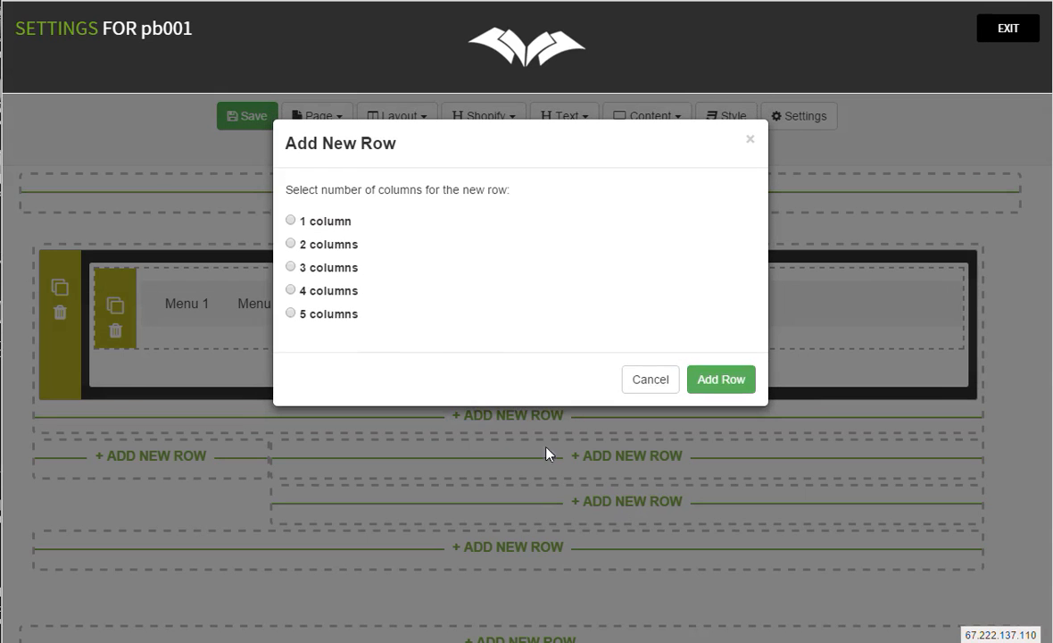
left_click(695, 385)
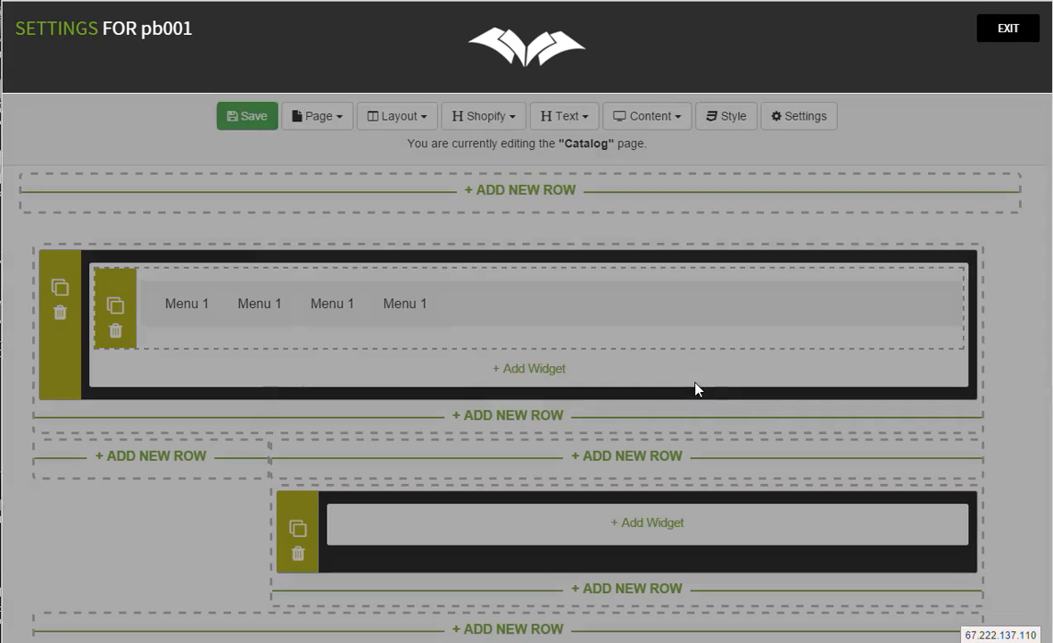
left_click(500, 118)
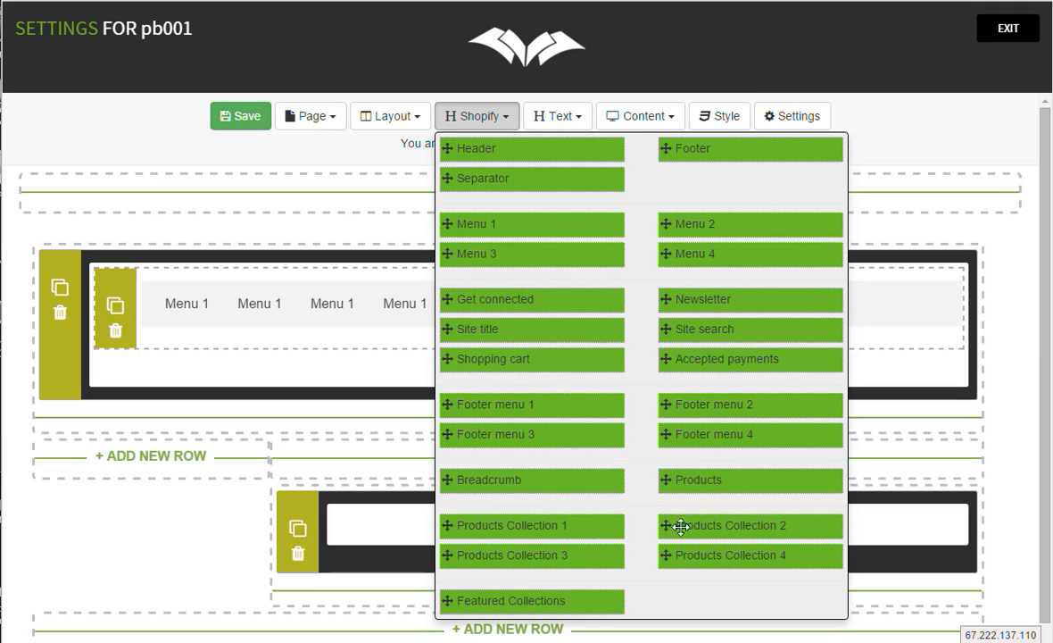
left_click_drag(544, 526, 882, 520)
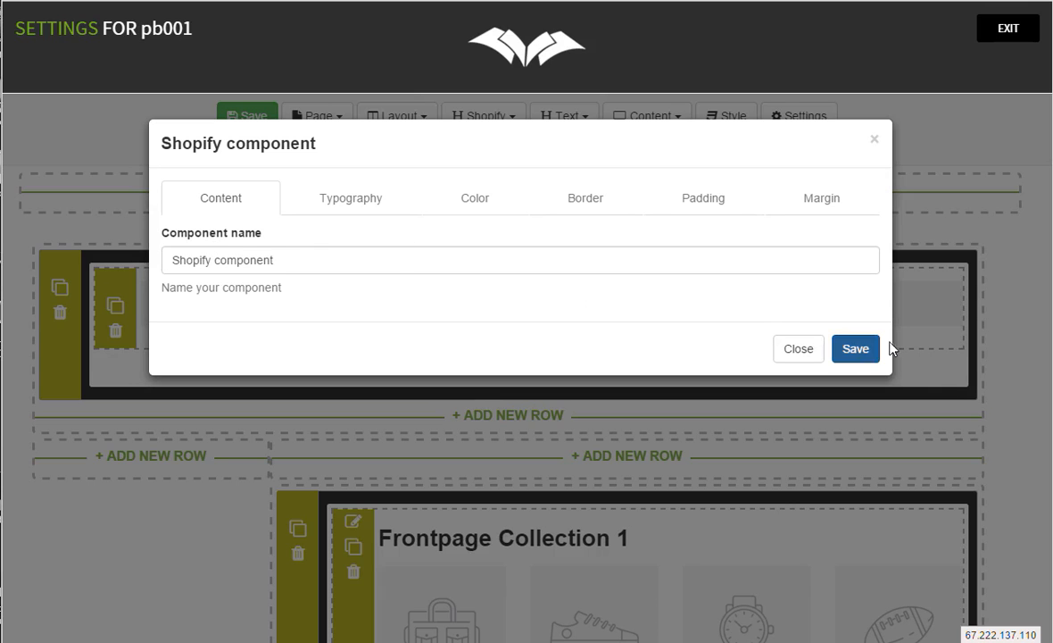
left_click(819, 351)
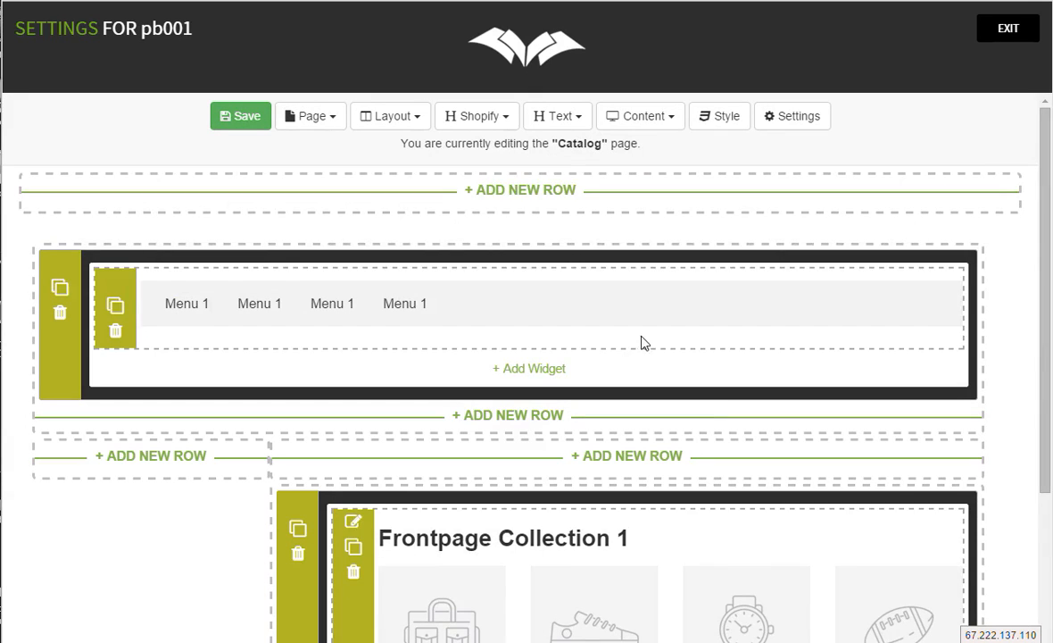
scroll(639, 341, "down", 3)
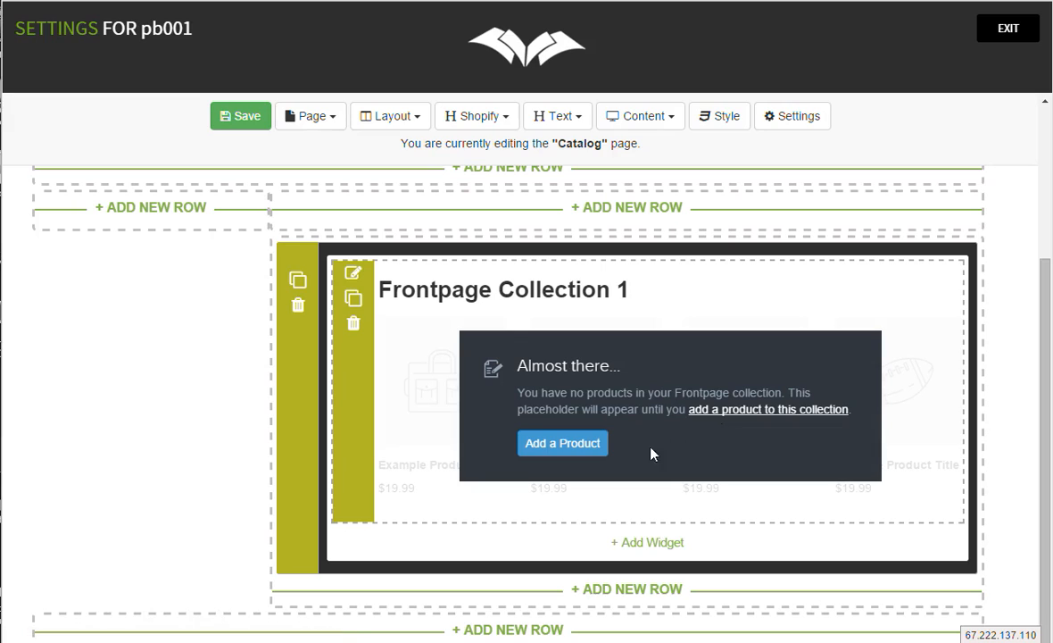
left_click(562, 443)
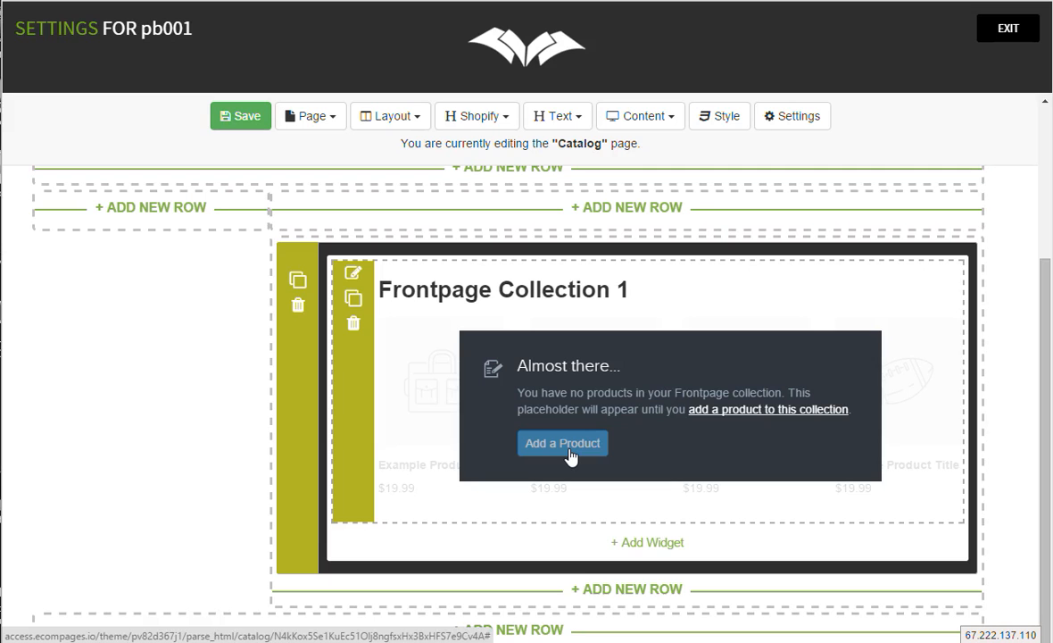
scroll(597, 441, "down", 3)
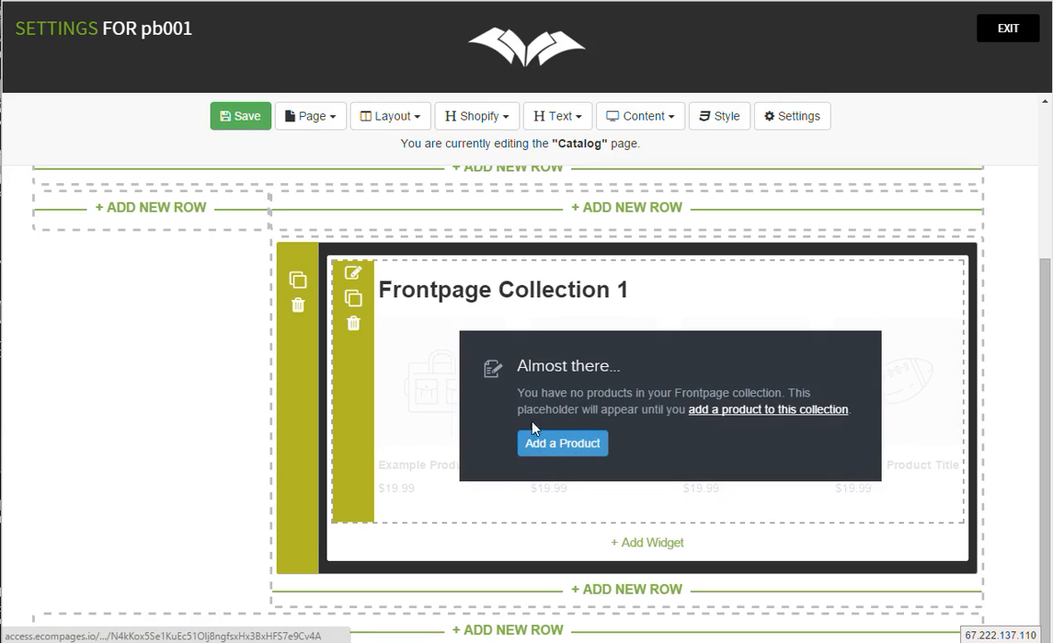
Step: Add the Shopify Products widget above the Frontpage Collection 1 widget and check the product grid
mouse_move(407, 394)
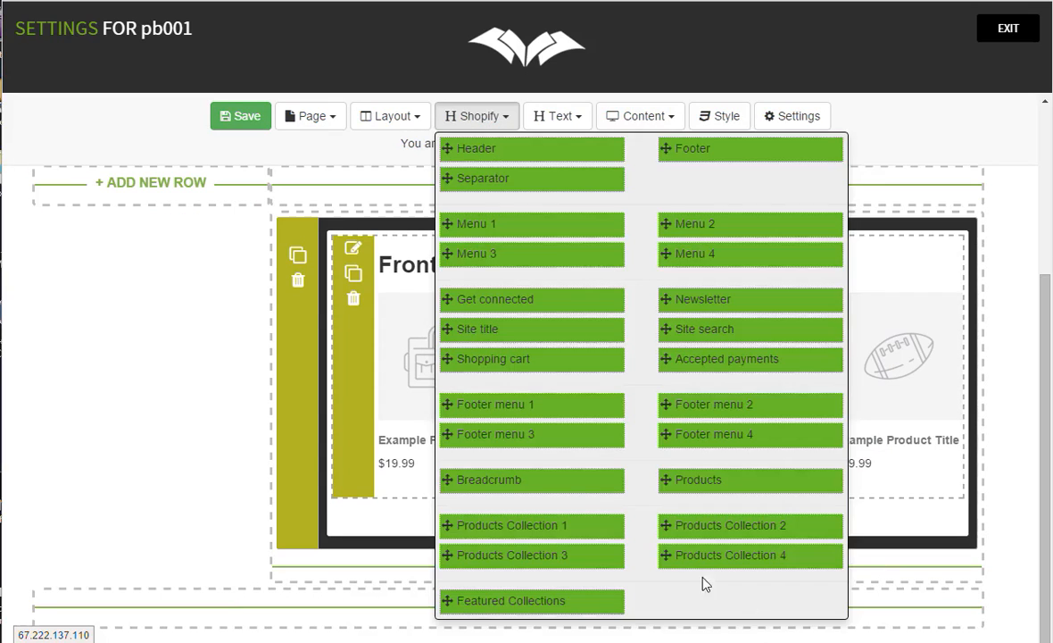
left_click_drag(695, 481, 390, 360)
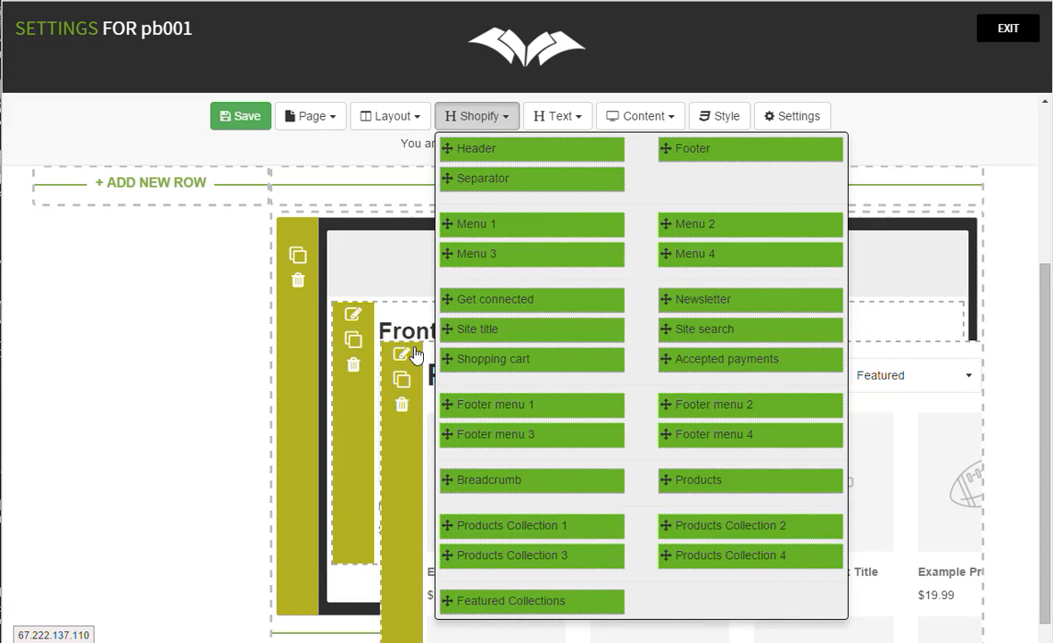
left_click(406, 352)
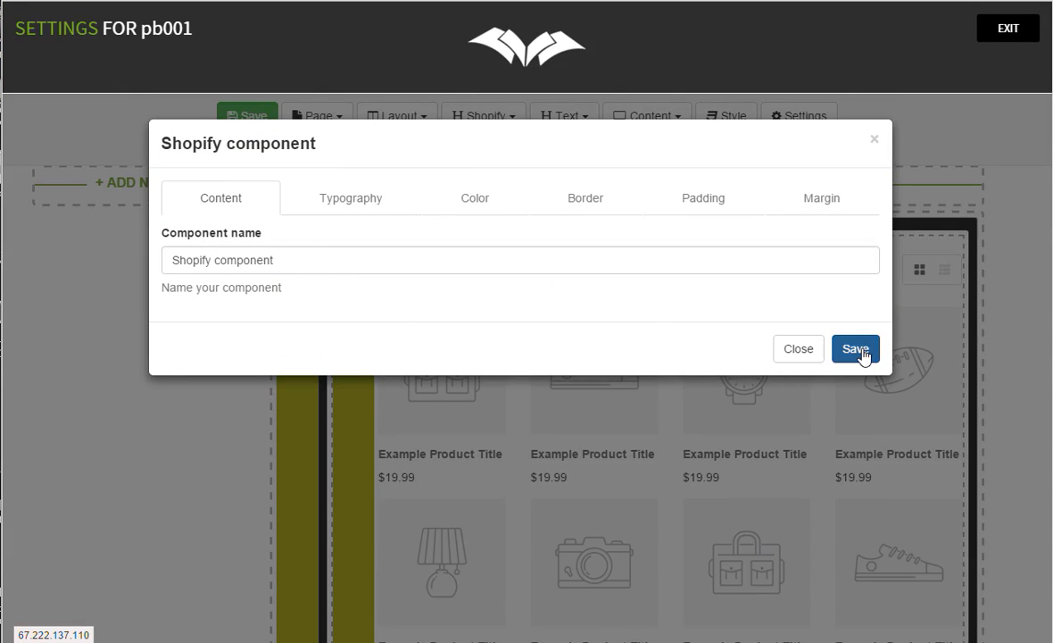
left_click(800, 350)
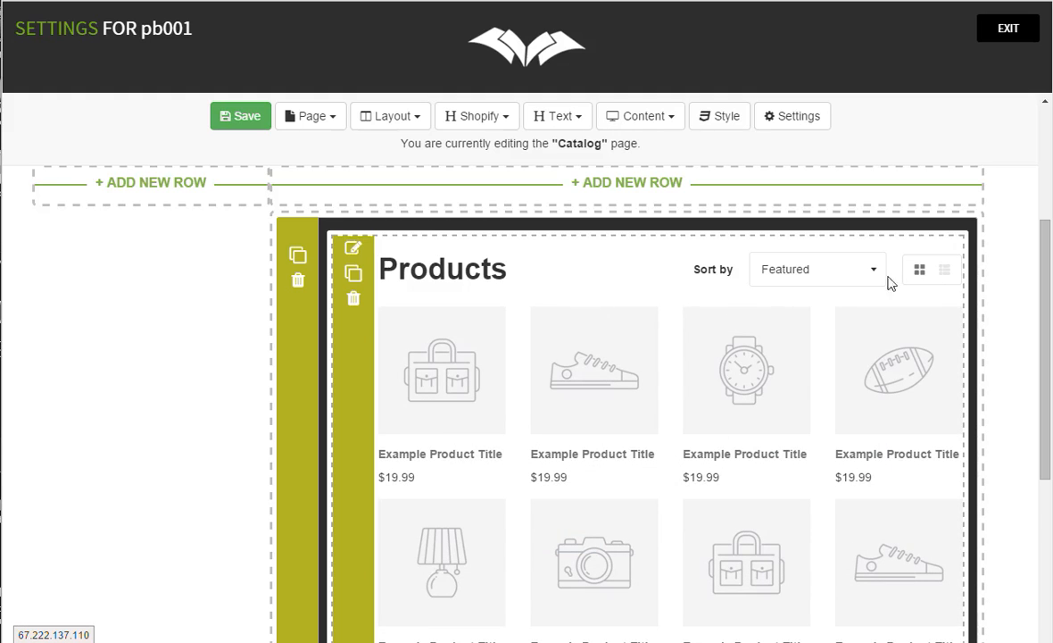
scroll(862, 479, "down", 2)
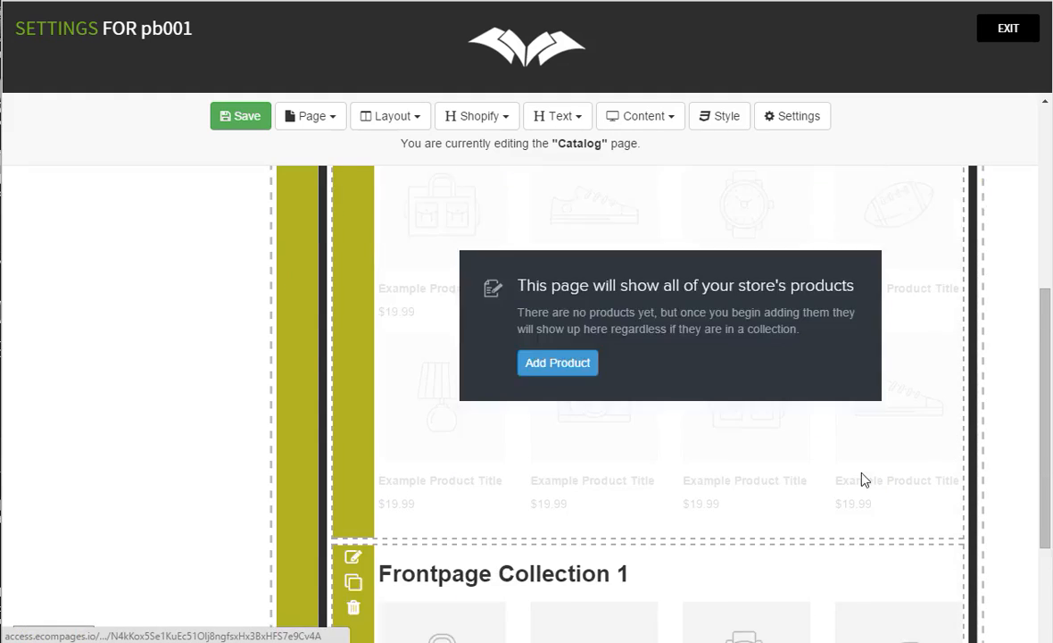
Step: Review the Products and Frontpage Collection 1 grids on the Catalog page, and save the page
scroll(866, 475, "down", 1)
scroll(857, 470, "down", 2)
scroll(670, 459, "up", 6)
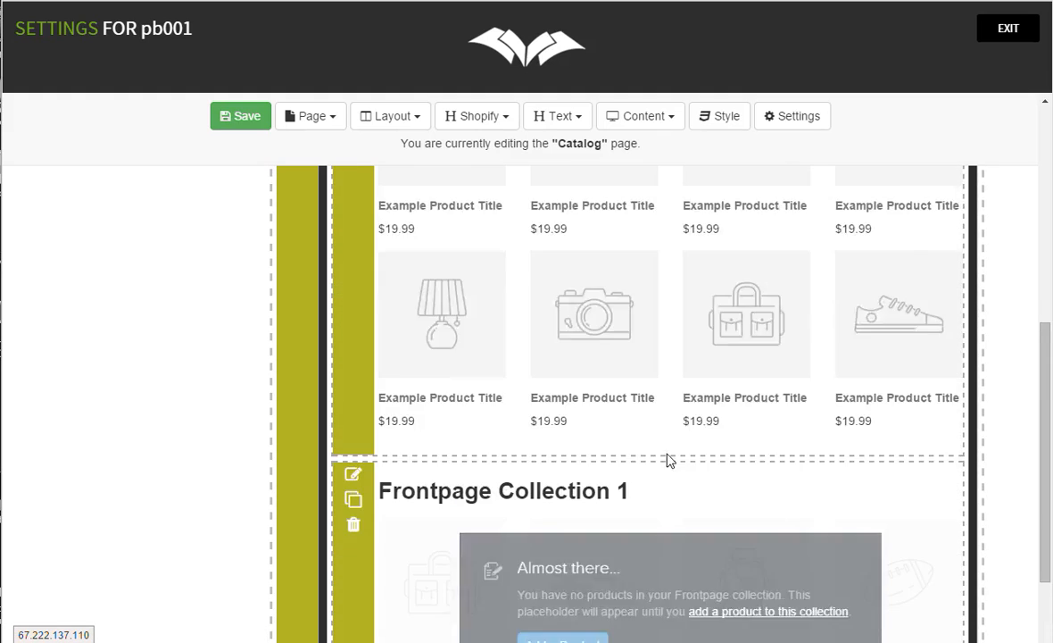
scroll(675, 397, "down", 2)
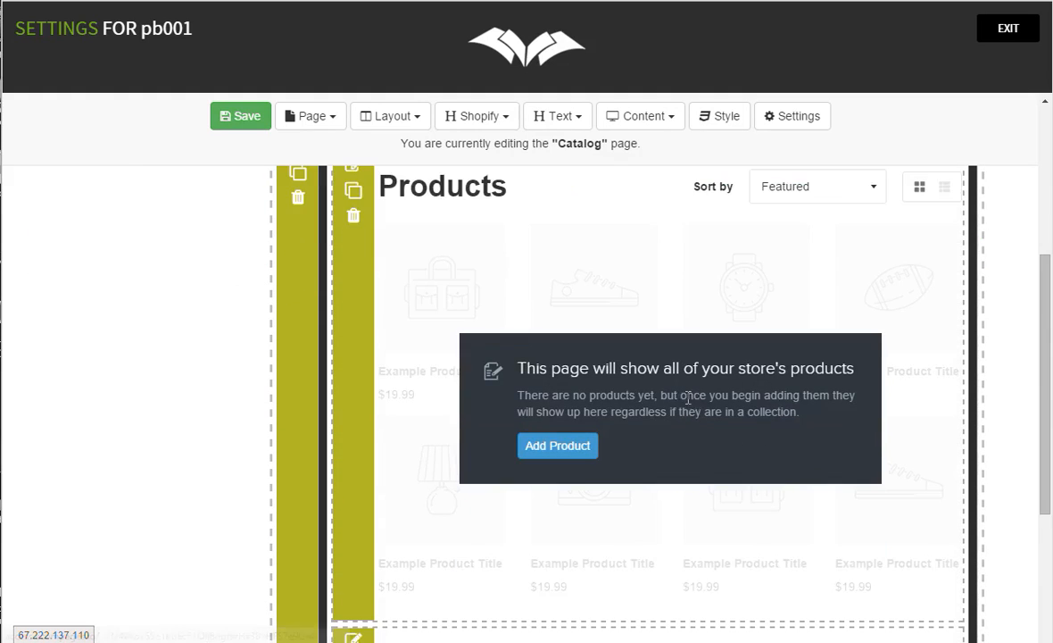
scroll(555, 431, "down", 3)
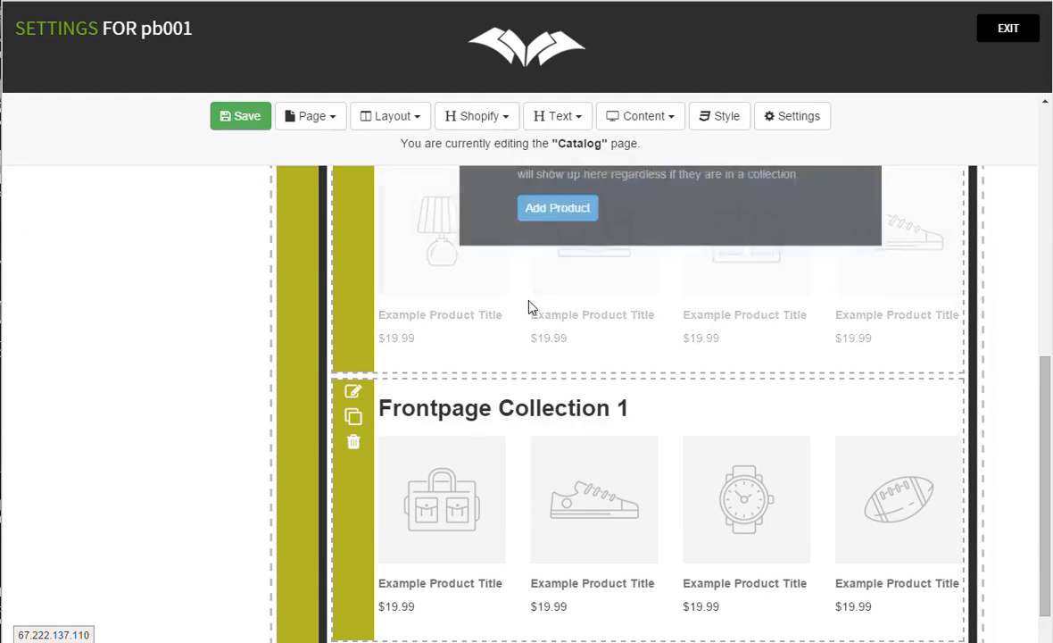
mouse_move(875, 433)
scroll(631, 426, "up", 4)
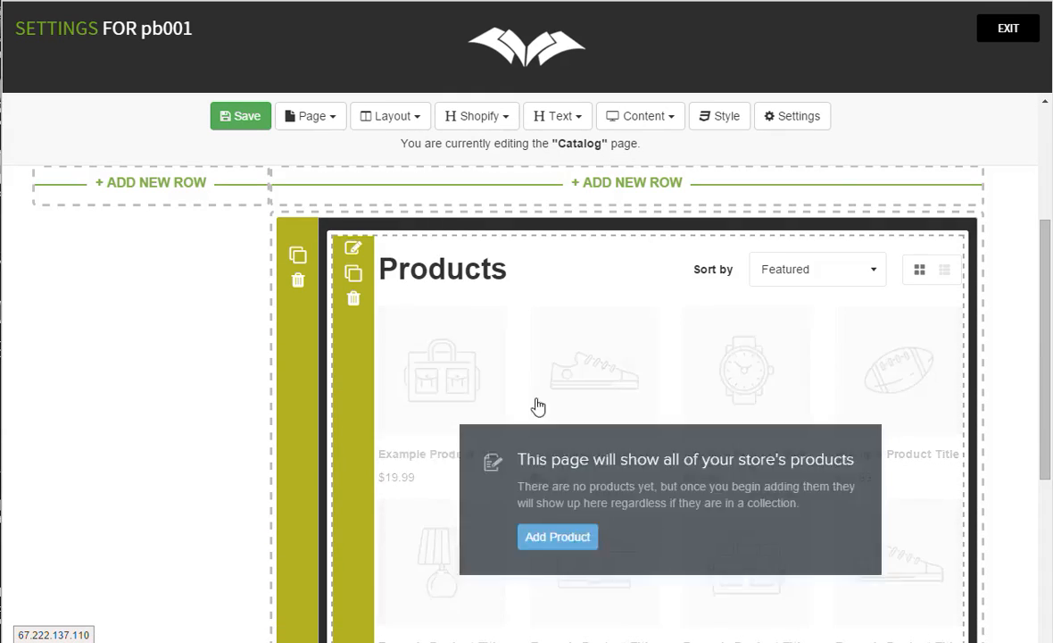
scroll(464, 340, "up", 3)
left_click(244, 121)
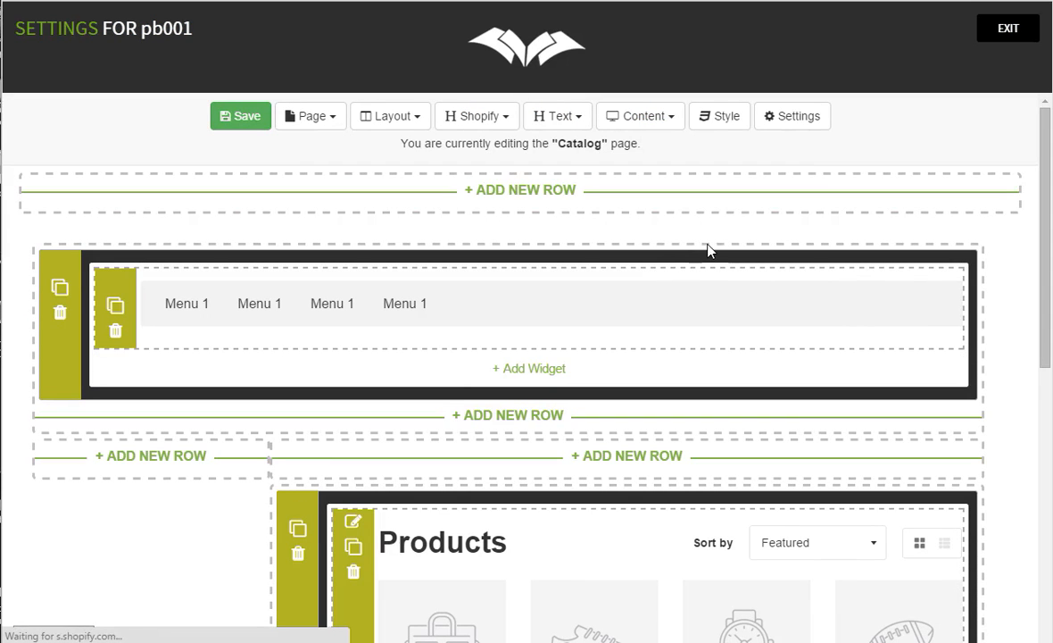
Step: Open the Product page to review its layout, and switch to the Home page
left_click(335, 116)
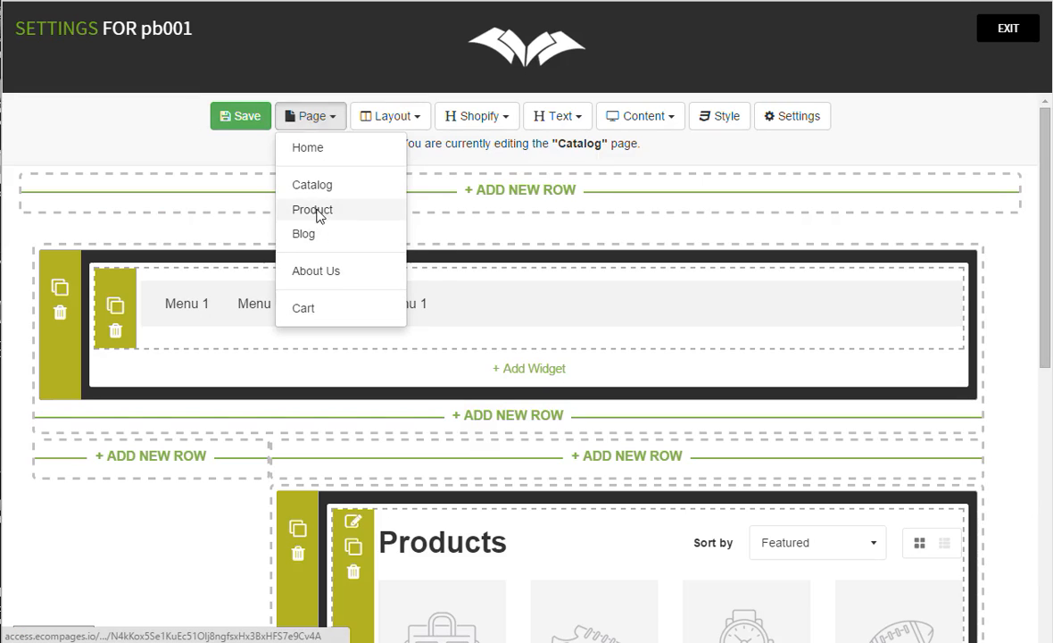
left_click(318, 213)
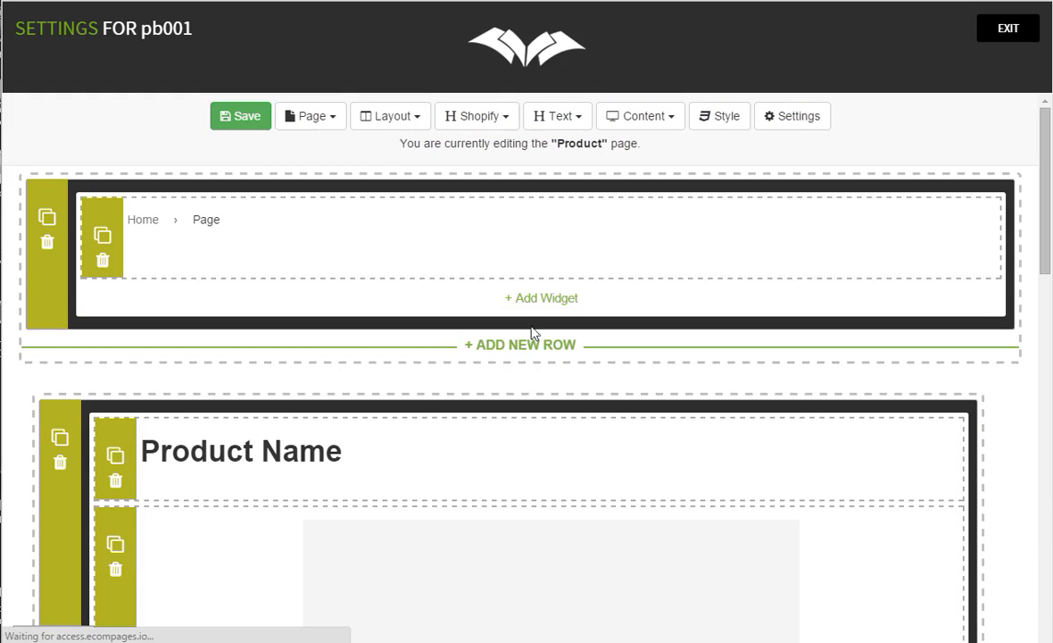
scroll(533, 332, "down", 9)
scroll(616, 470, "up", 7)
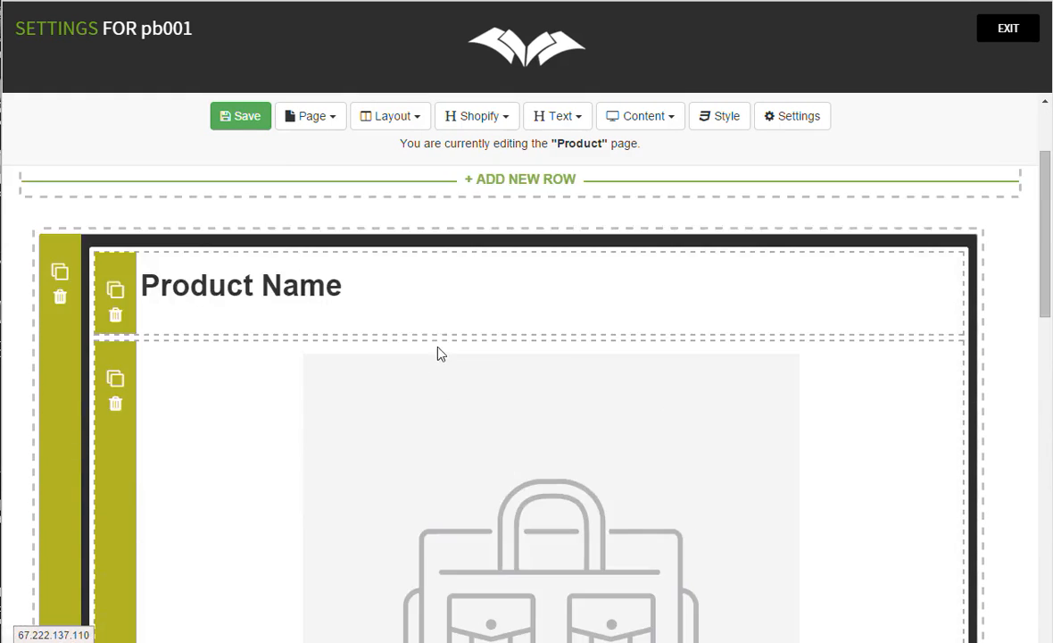
scroll(437, 354, "up", 2)
left_click(336, 123)
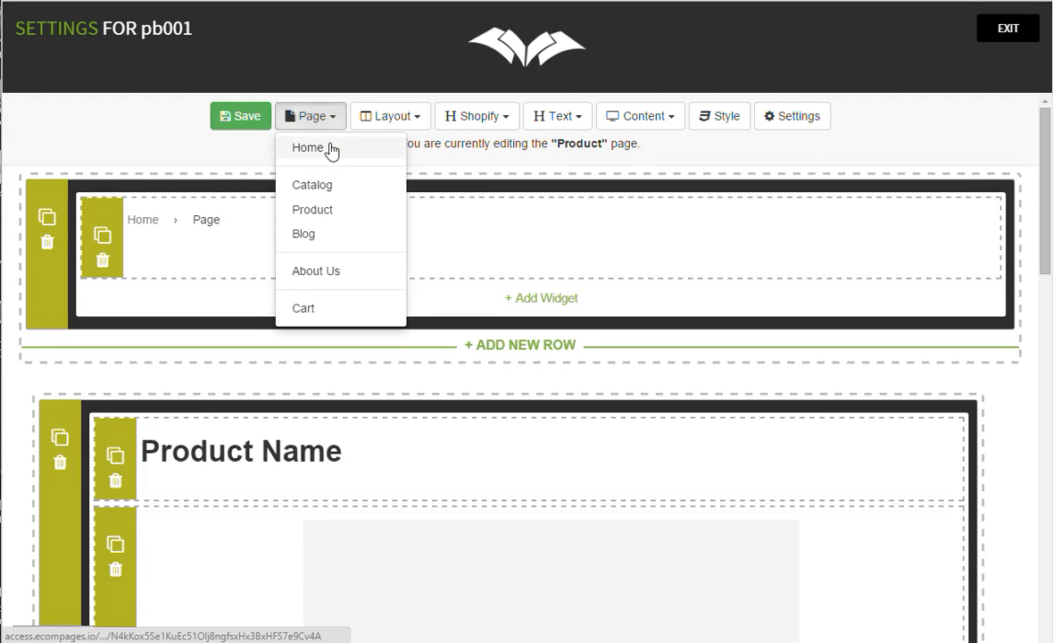
left_click(331, 148)
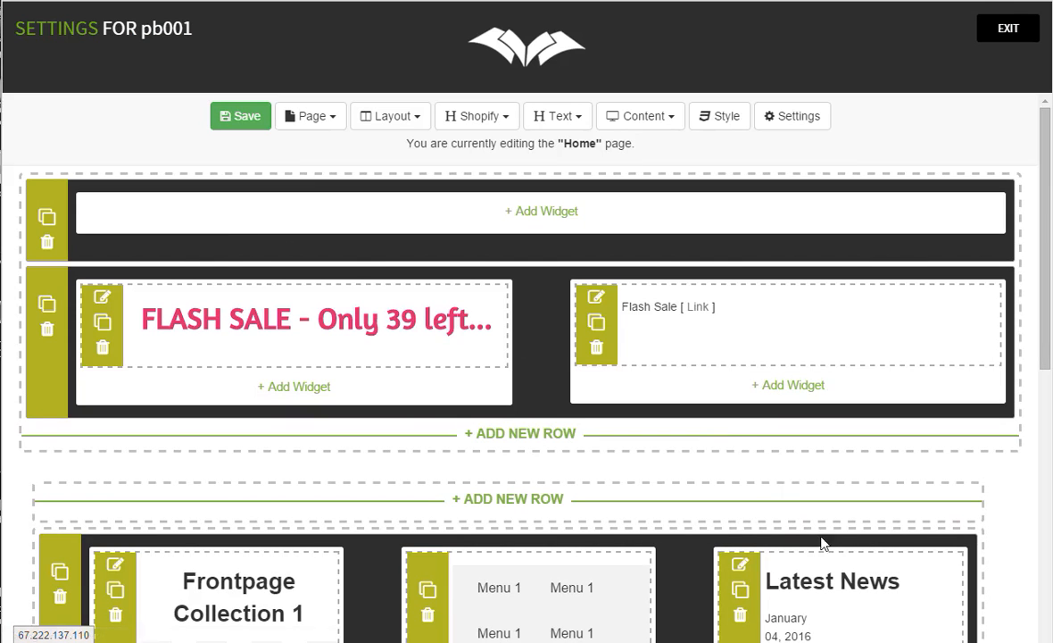
left_click(999, 25)
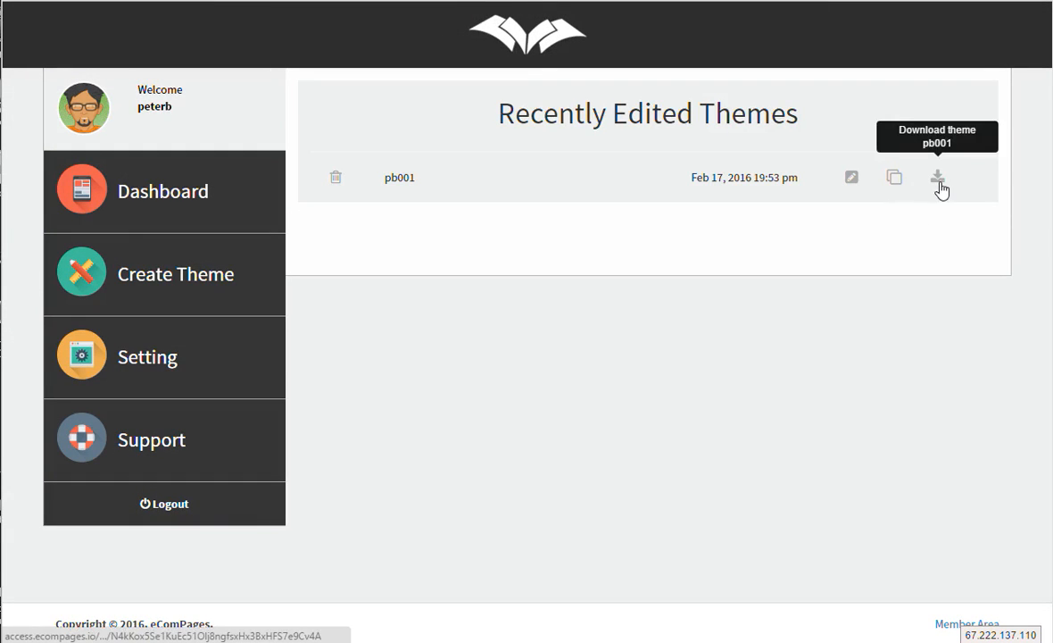
left_click(939, 182)
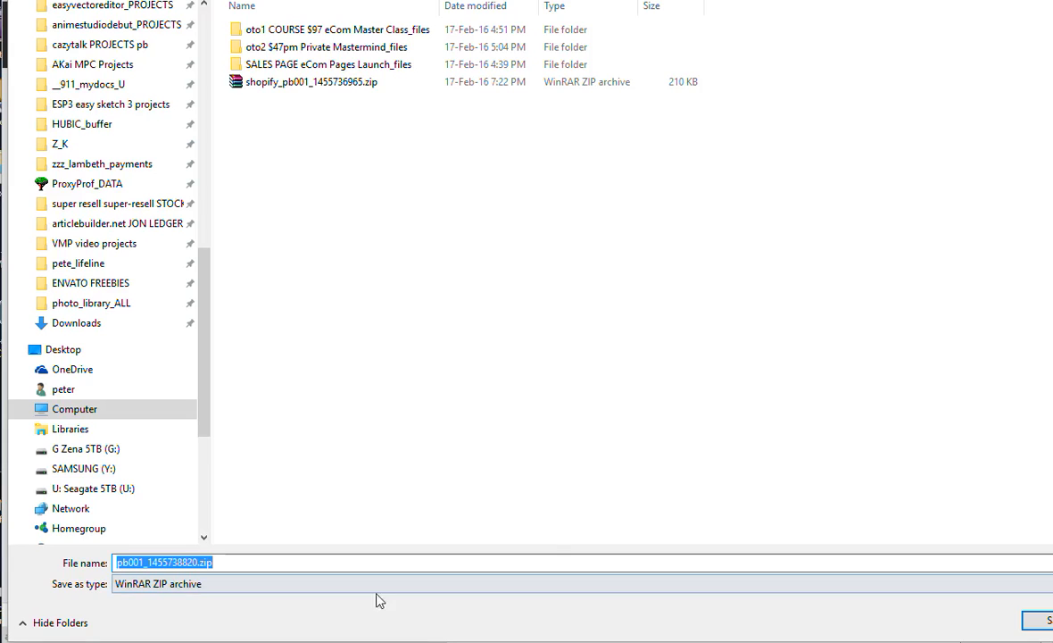
left_click(242, 565)
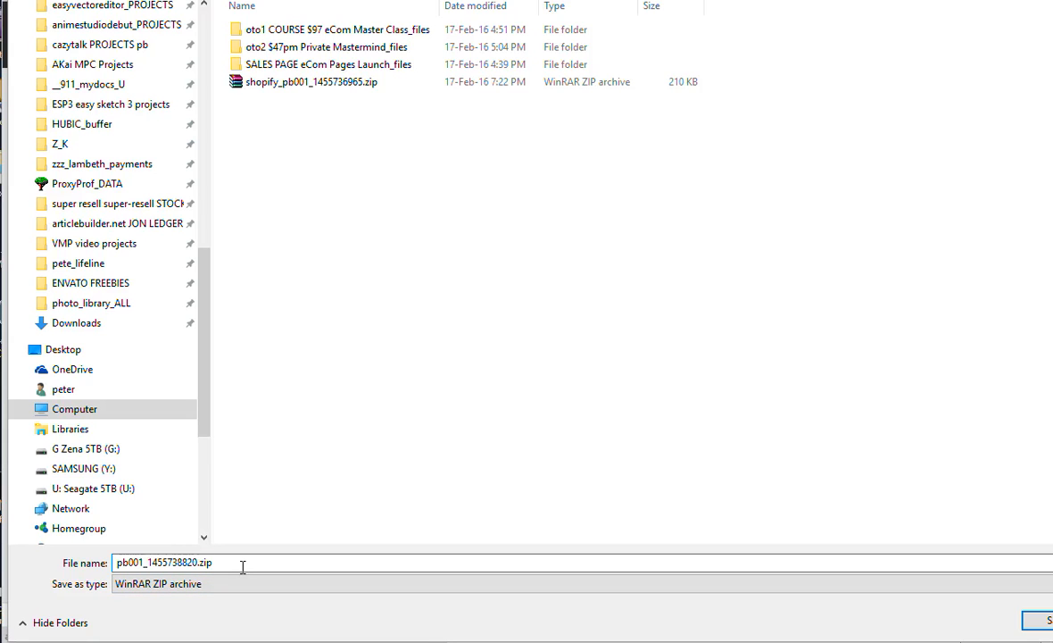
key("Left")
key("Left")
key("Left")
key("Left")
type("_mk")
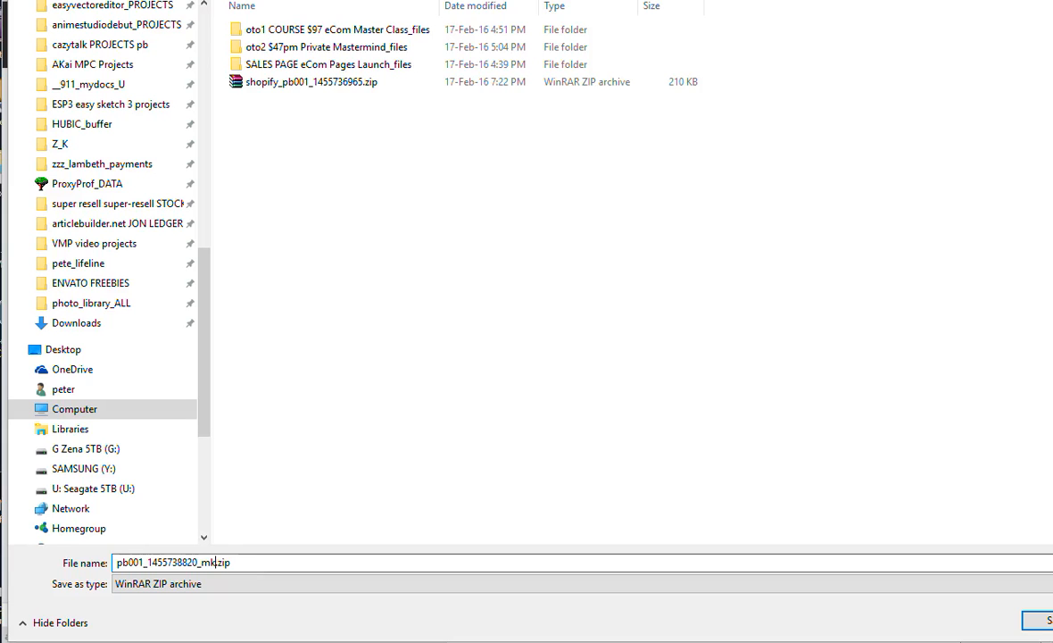
type("2")
key("Return")
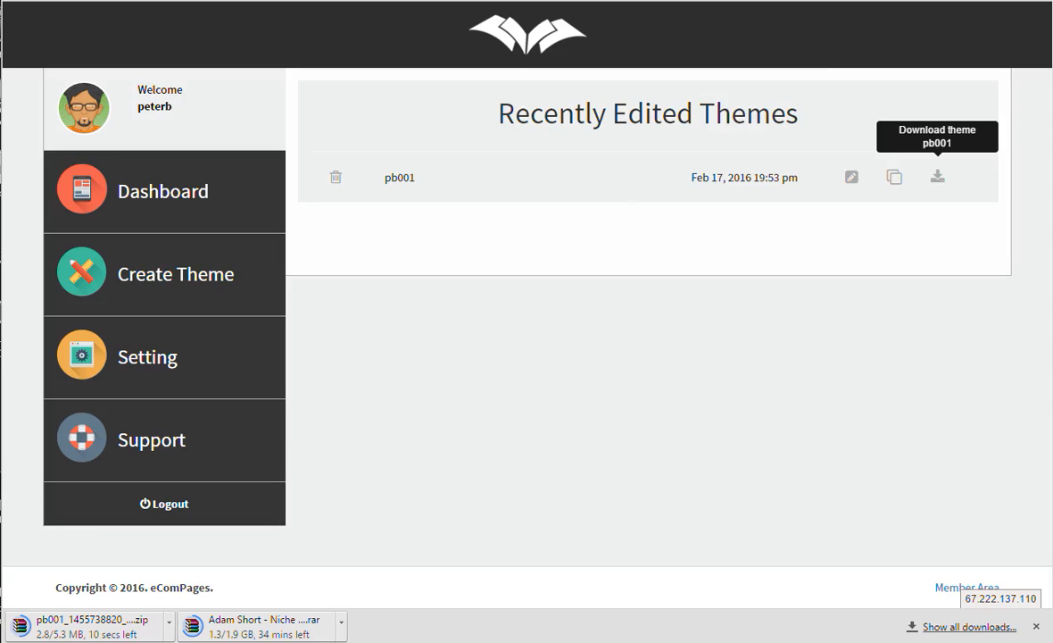
key("ctrl+Tab")
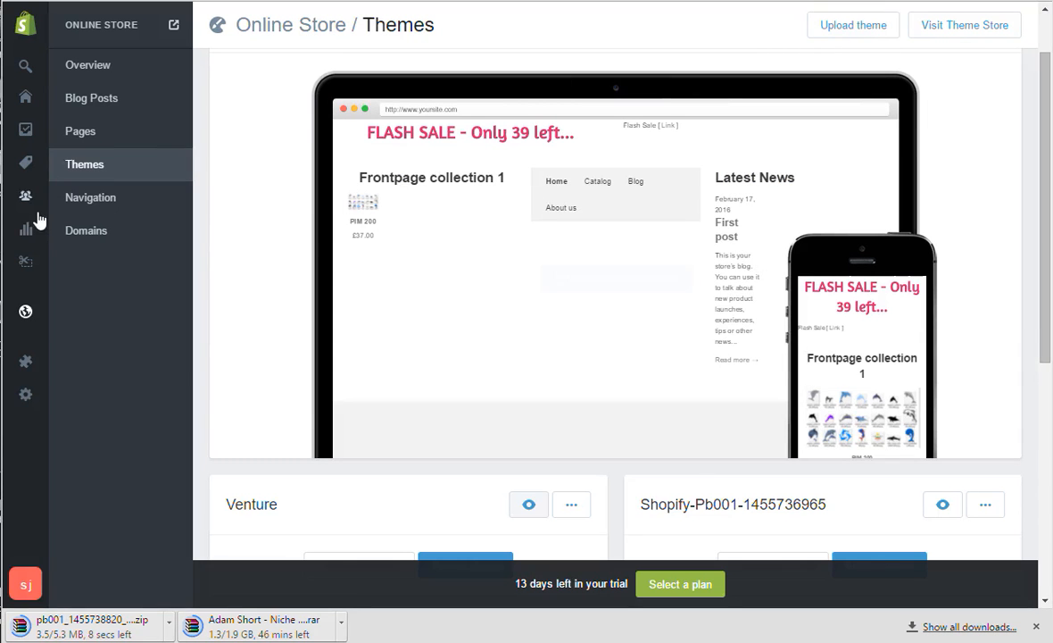
left_click(85, 137)
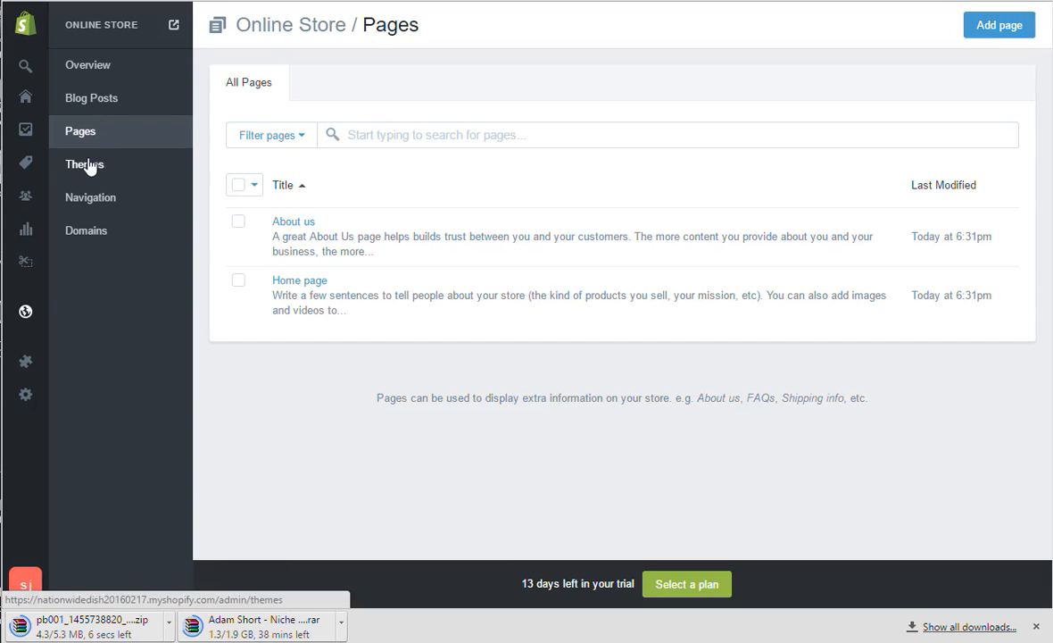
left_click(86, 166)
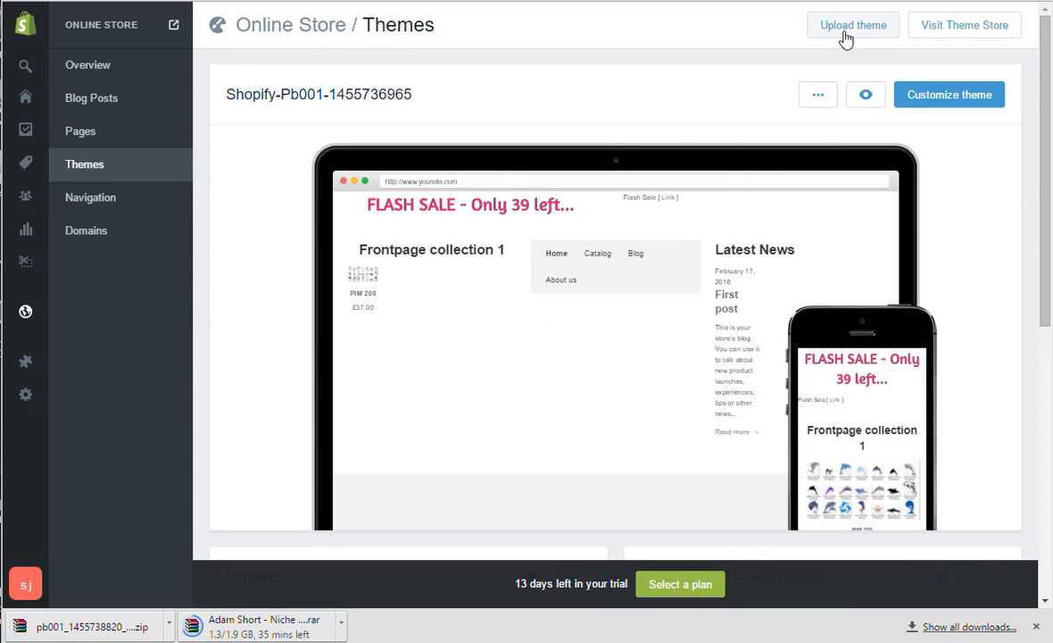
left_click(848, 32)
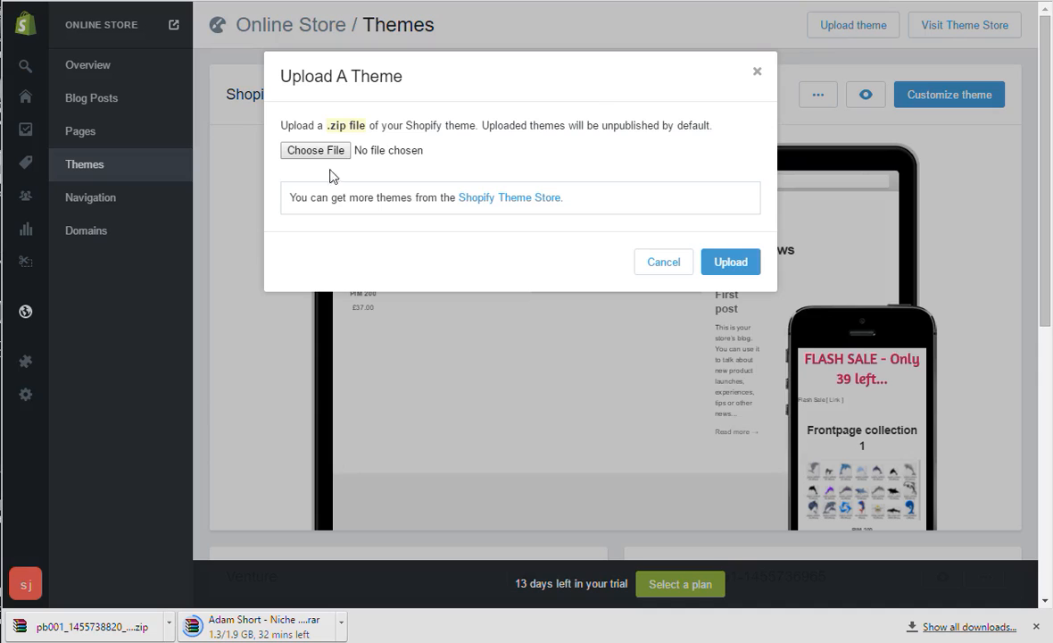
left_click(321, 152)
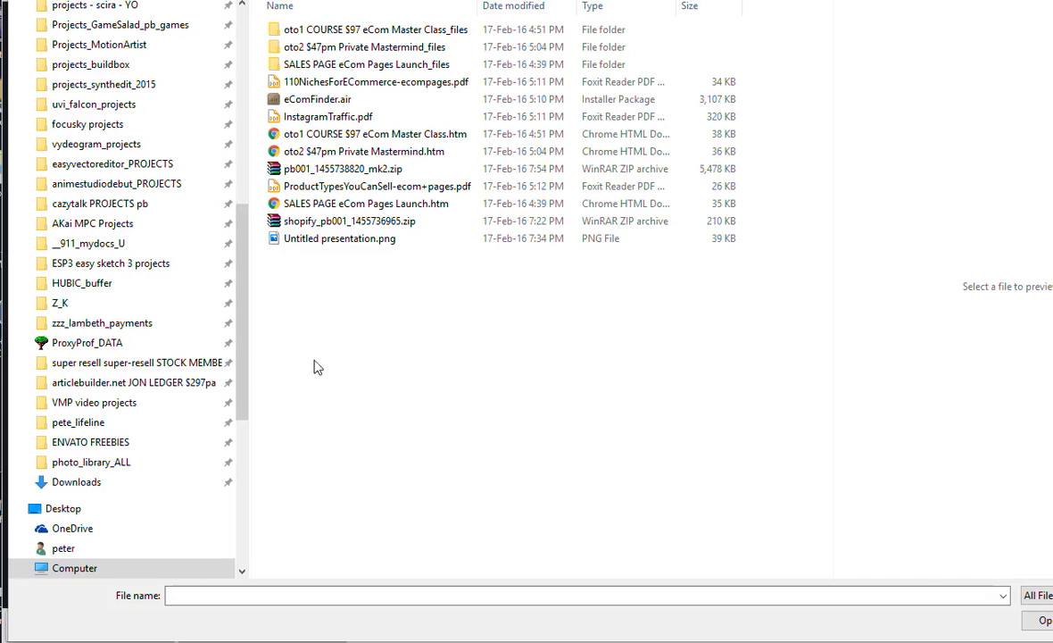
left_click(325, 174)
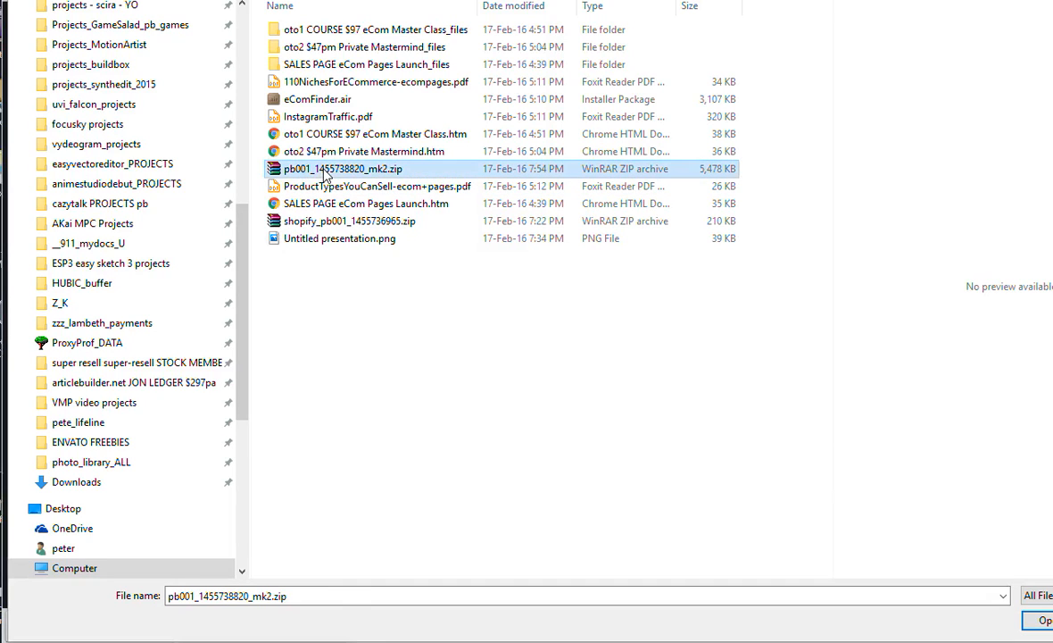
left_click(1031, 628)
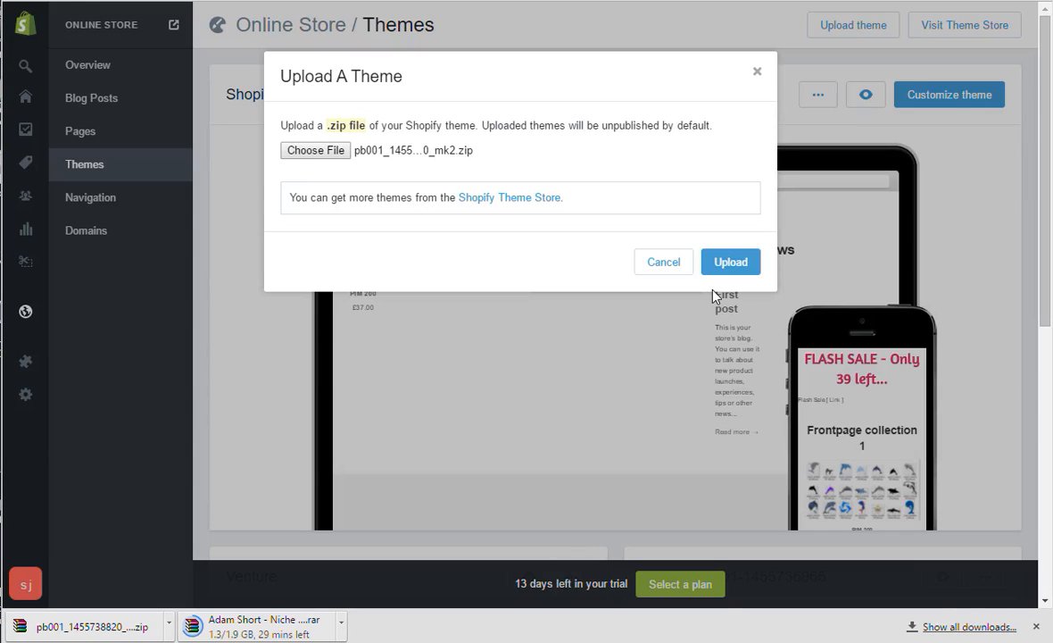
left_click(732, 262)
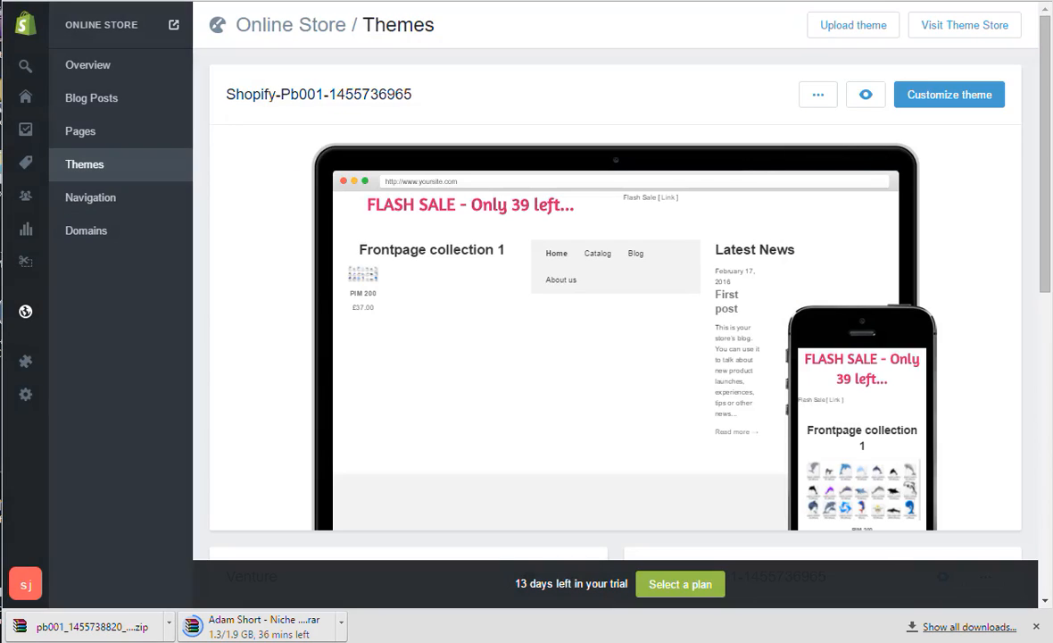
scroll(741, 340, "down", 4)
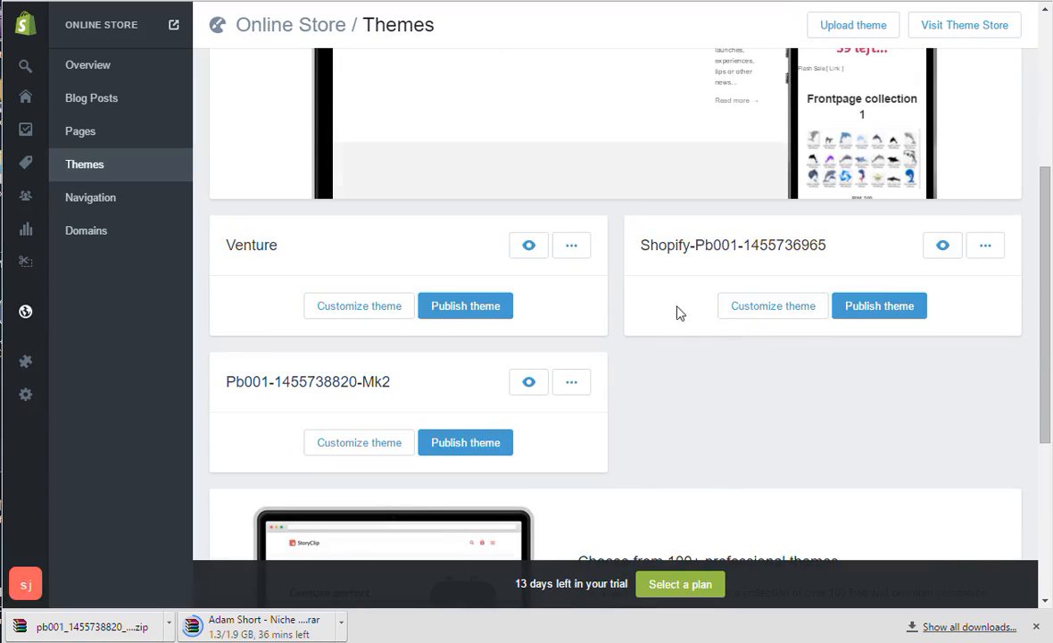
scroll(567, 223, "up", 4)
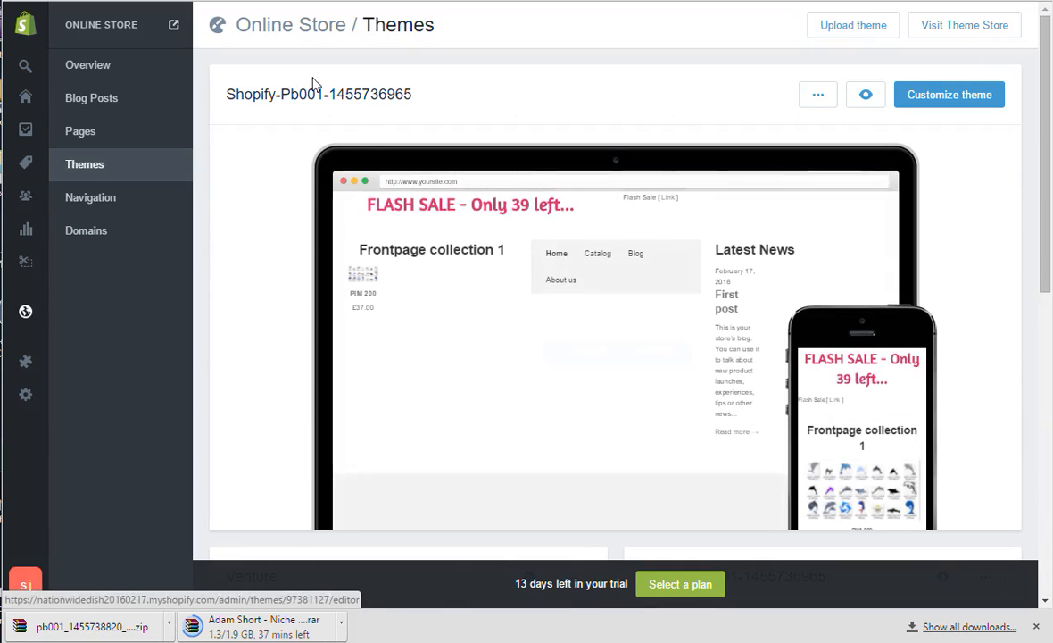
scroll(595, 395, "down", 5)
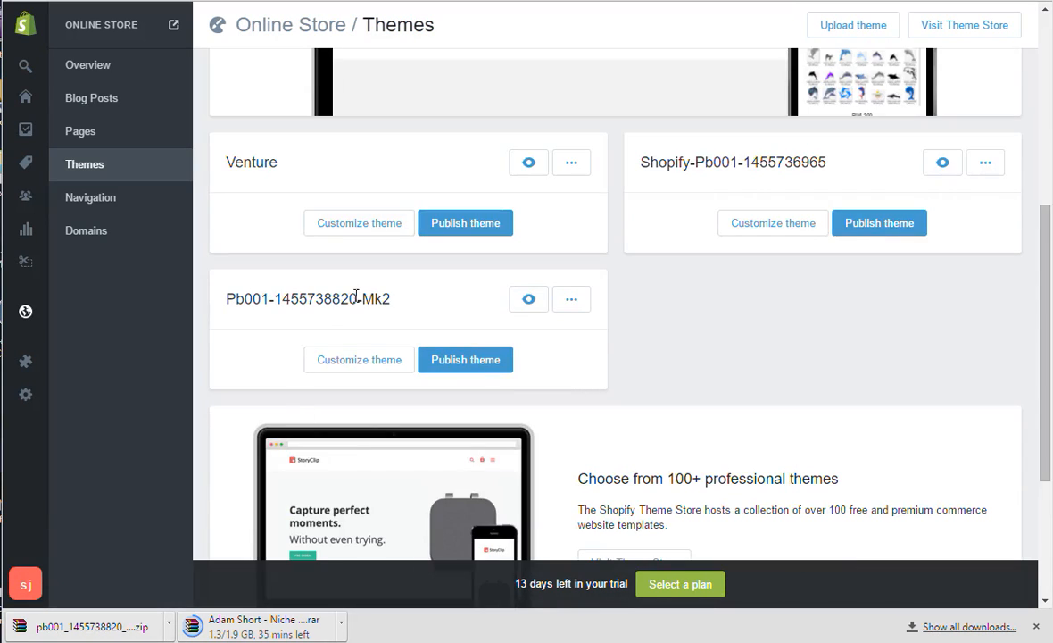
left_click(455, 362)
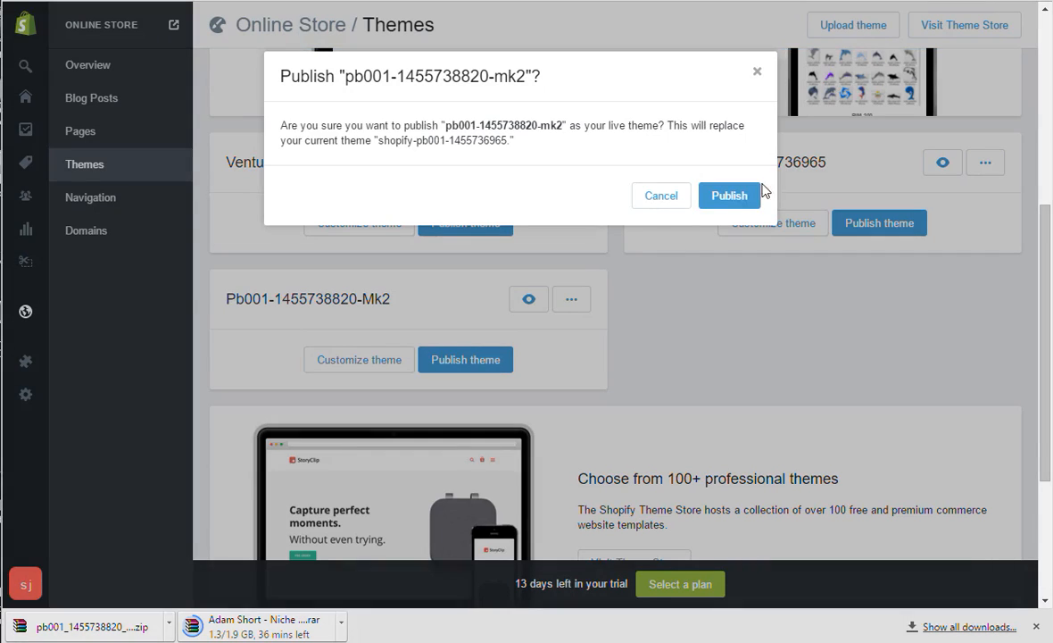
left_click(730, 199)
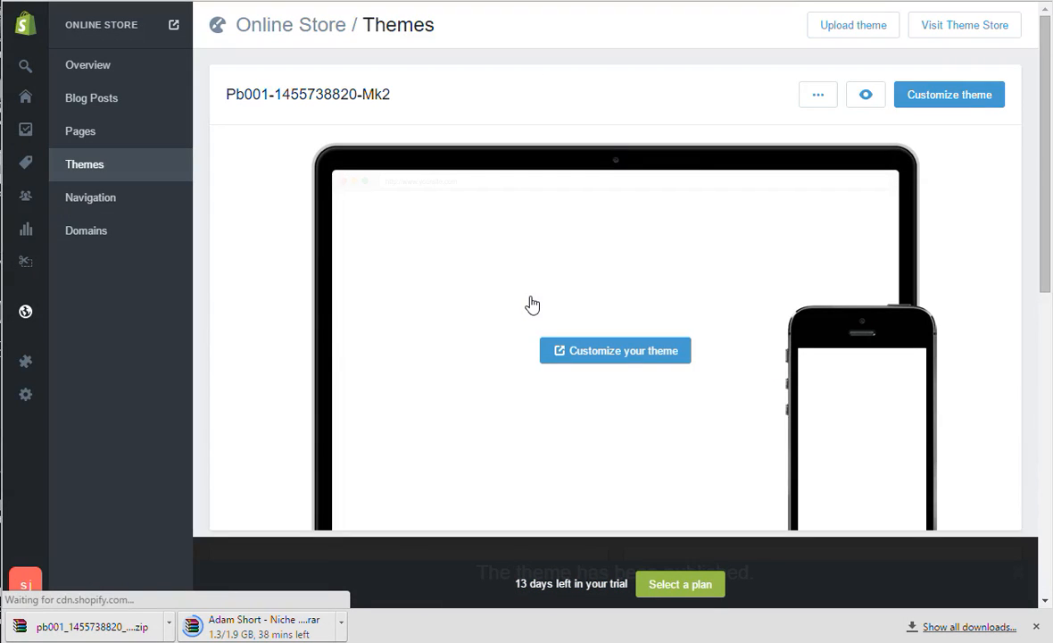
scroll(553, 309, "down", 1)
scroll(553, 309, "up", 1)
scroll(541, 329, "down", 7)
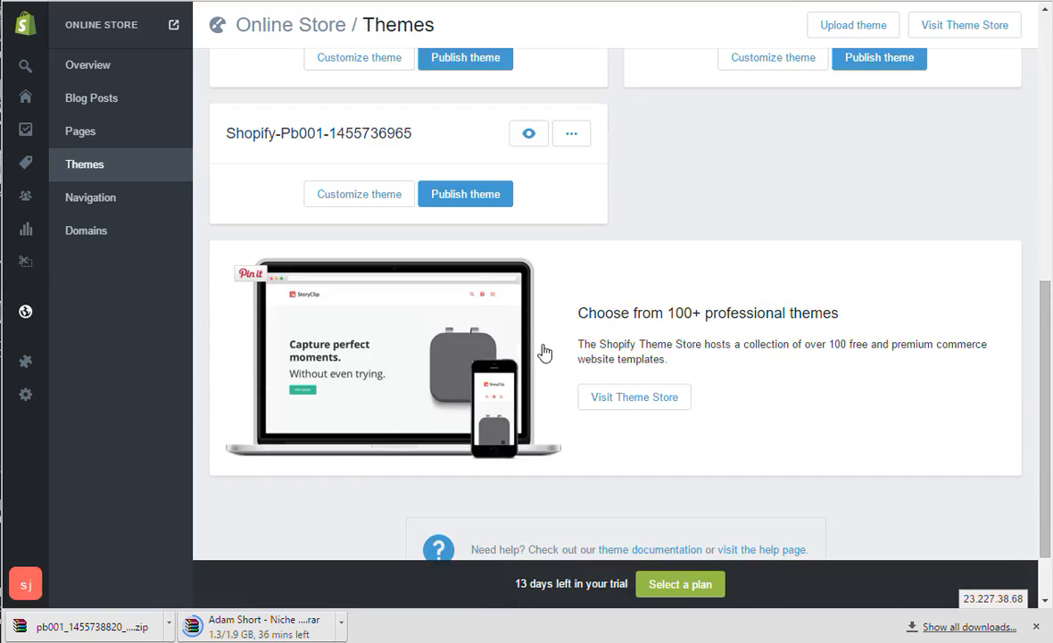
scroll(544, 353, "up", 7)
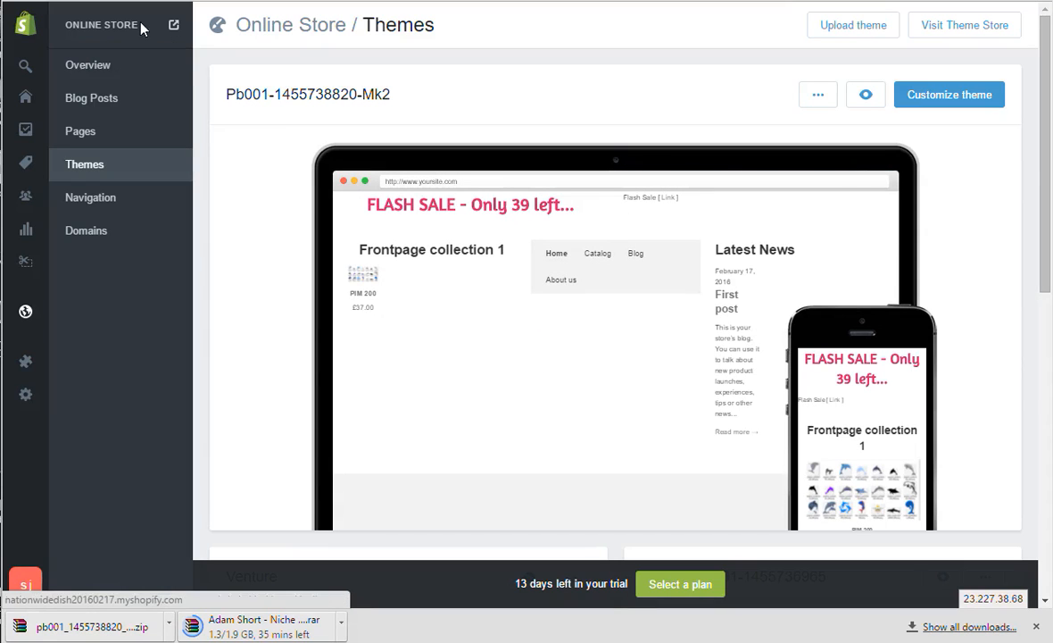
Step: Open the online store, remove the Venture theme preview, and highlight the flash sale heading on the home page
left_click(174, 25)
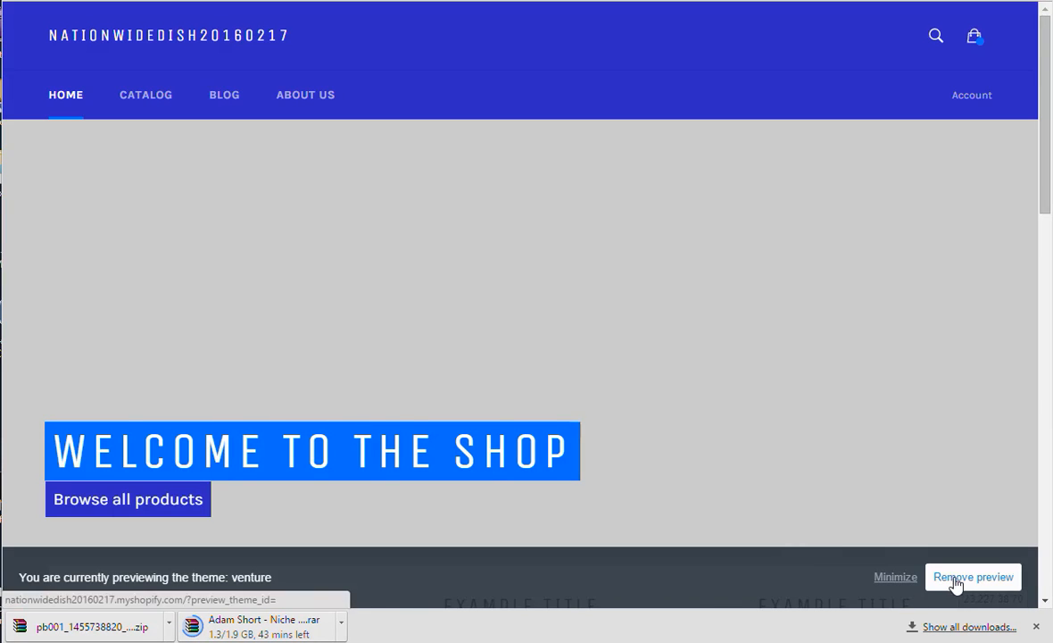
left_click(894, 582)
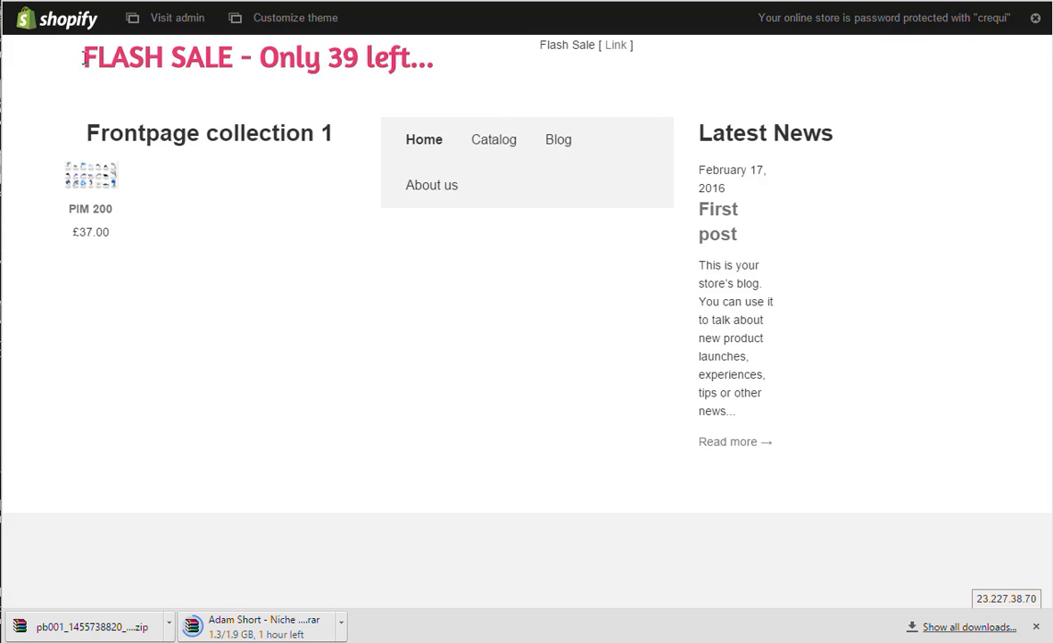
left_click_drag(83, 57, 427, 47)
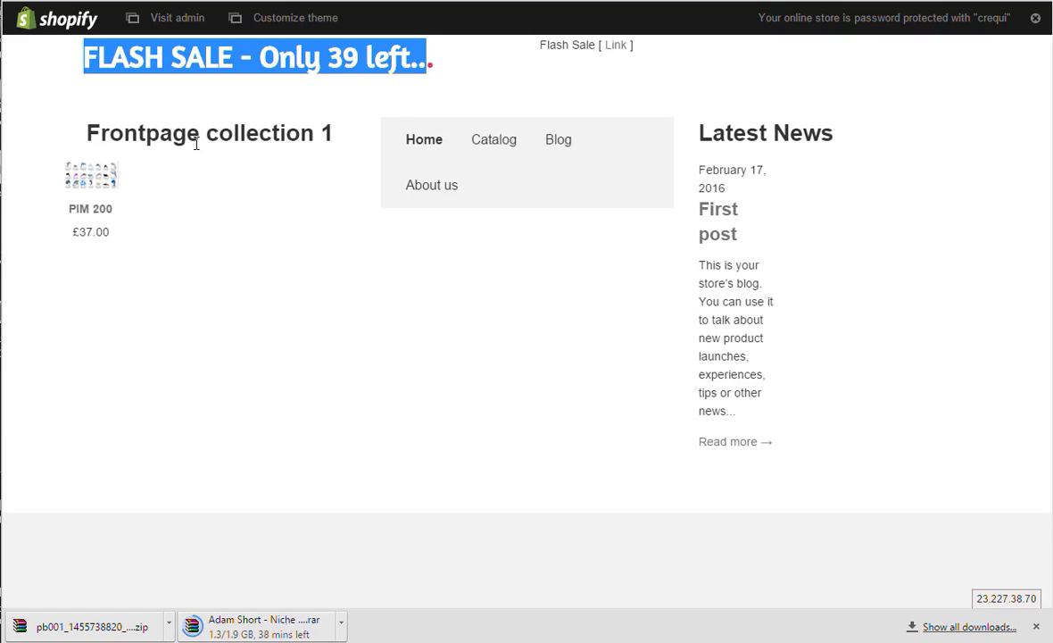
Step: Open the PIM 200 product from the frontpage collection and examine its page layout from the product image to the sharing section
left_click(77, 181)
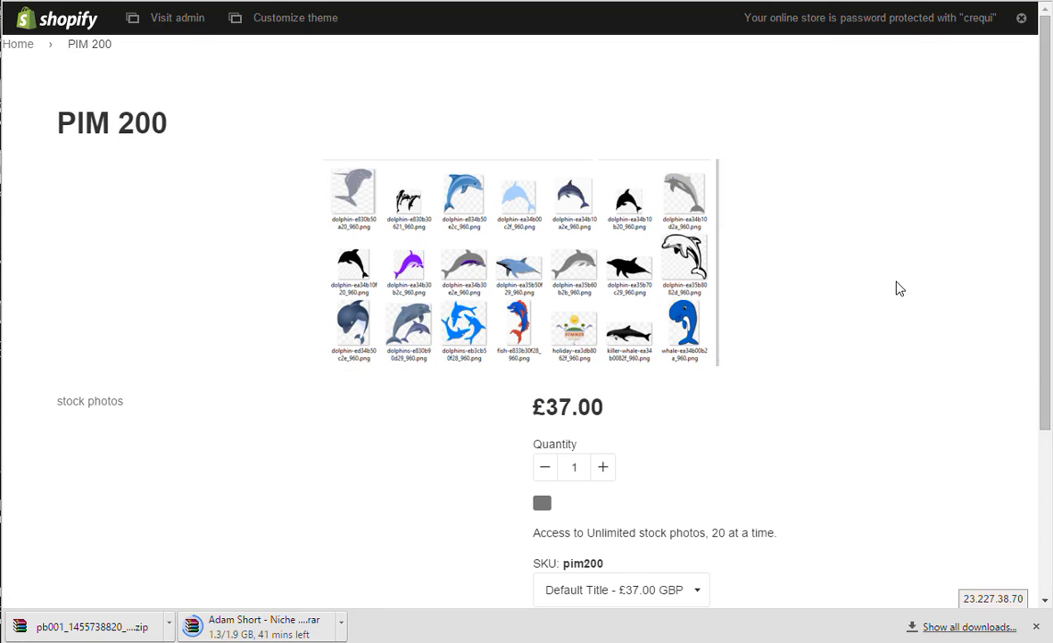
scroll(873, 292, "down", 1)
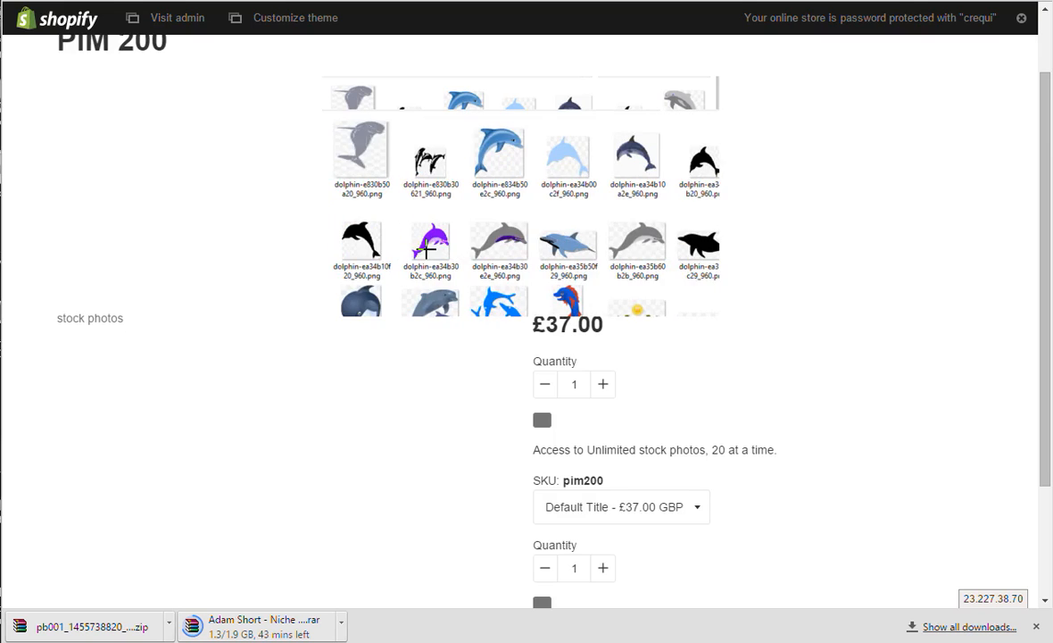
scroll(679, 237, "down", 2)
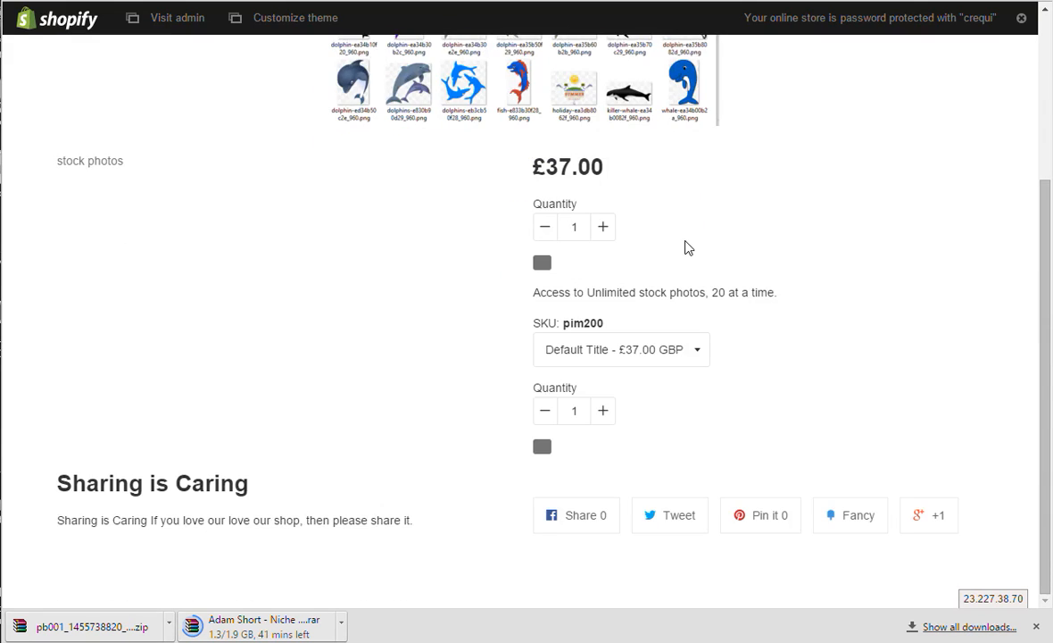
scroll(683, 246, "up", 3)
scroll(674, 360, "down", 1)
scroll(674, 360, "down", 2)
scroll(660, 428, "up", 1)
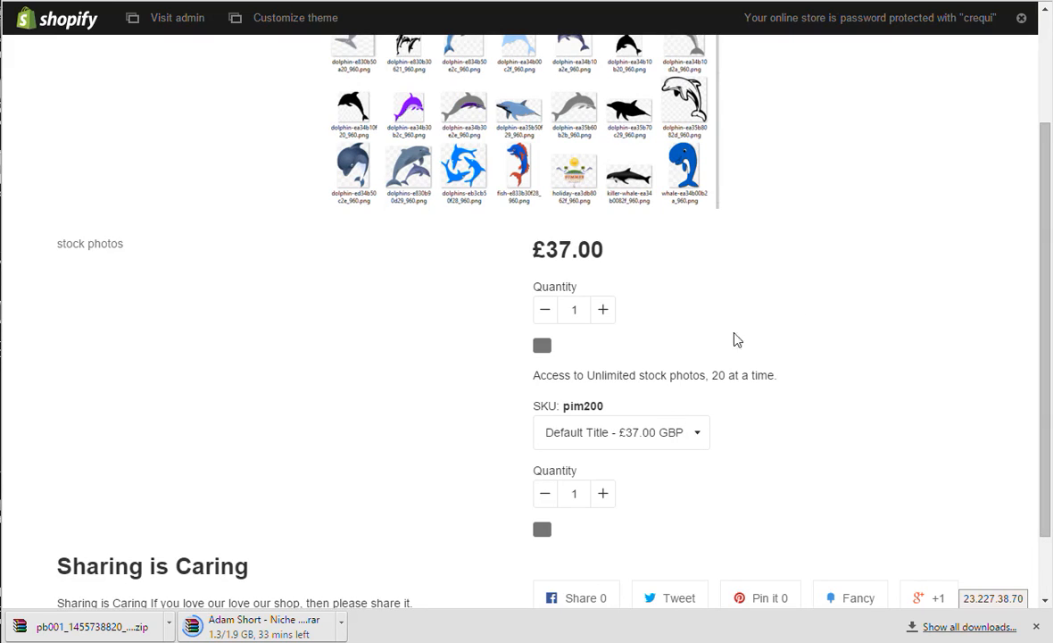
scroll(881, 319, "up", 2)
scroll(883, 324, "down", 3)
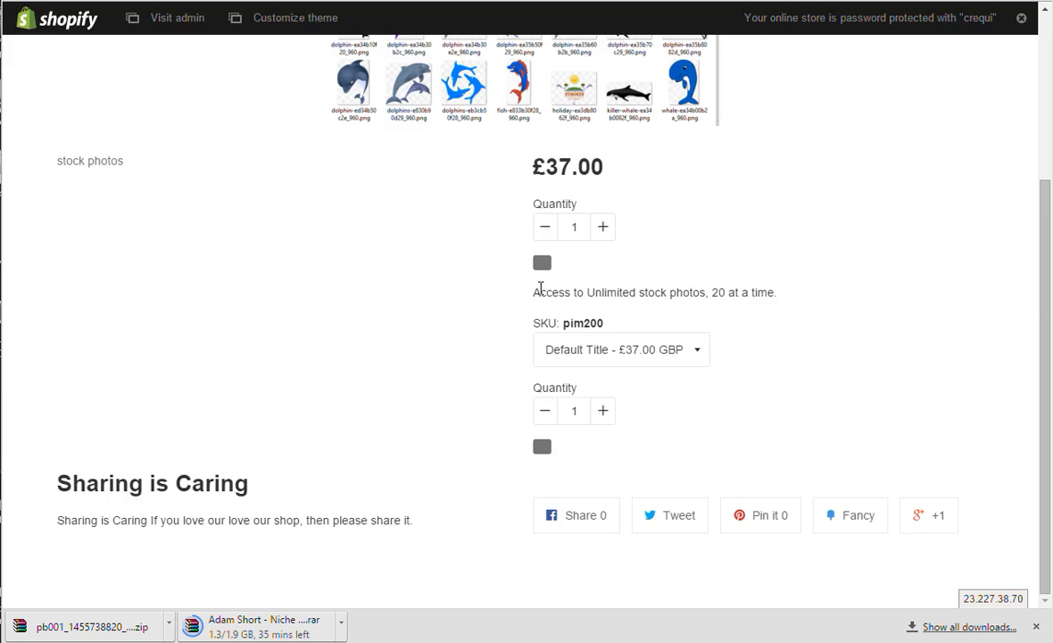
Step: Highlight the PIM 200 description, check the variant selector, and highlight the "Sharing is Caring" heading and text
left_click_drag(540, 290, 735, 293)
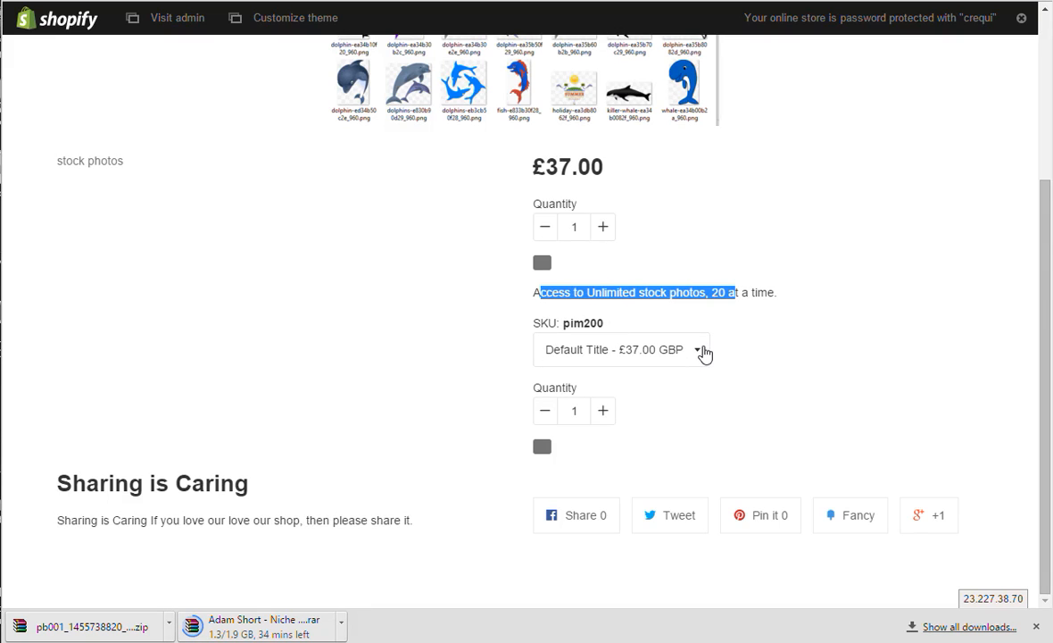
left_click(701, 353)
left_click(741, 353)
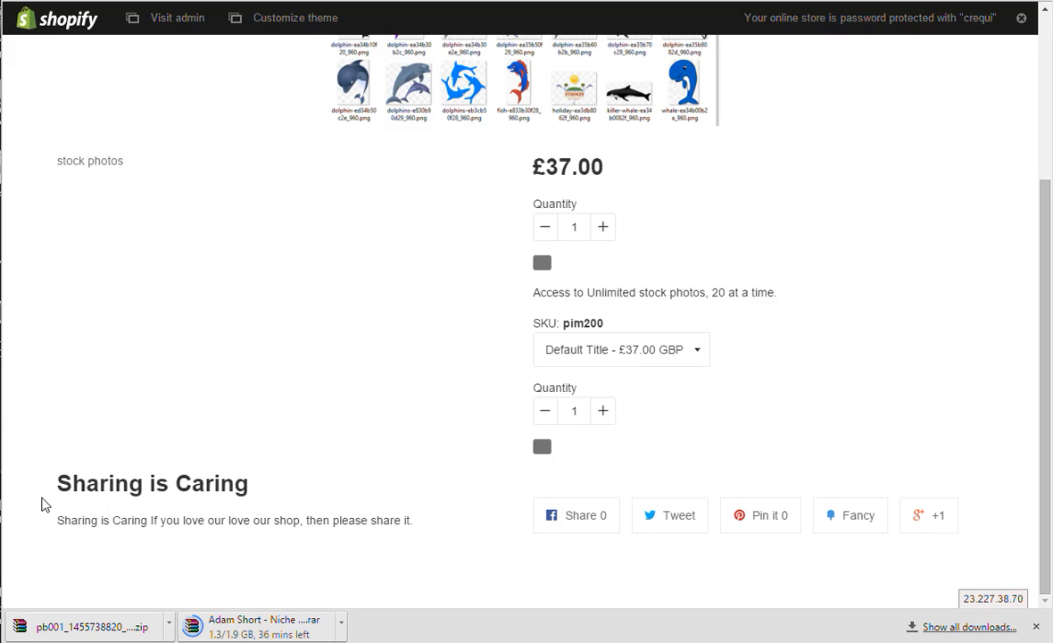
left_click_drag(55, 483, 541, 504)
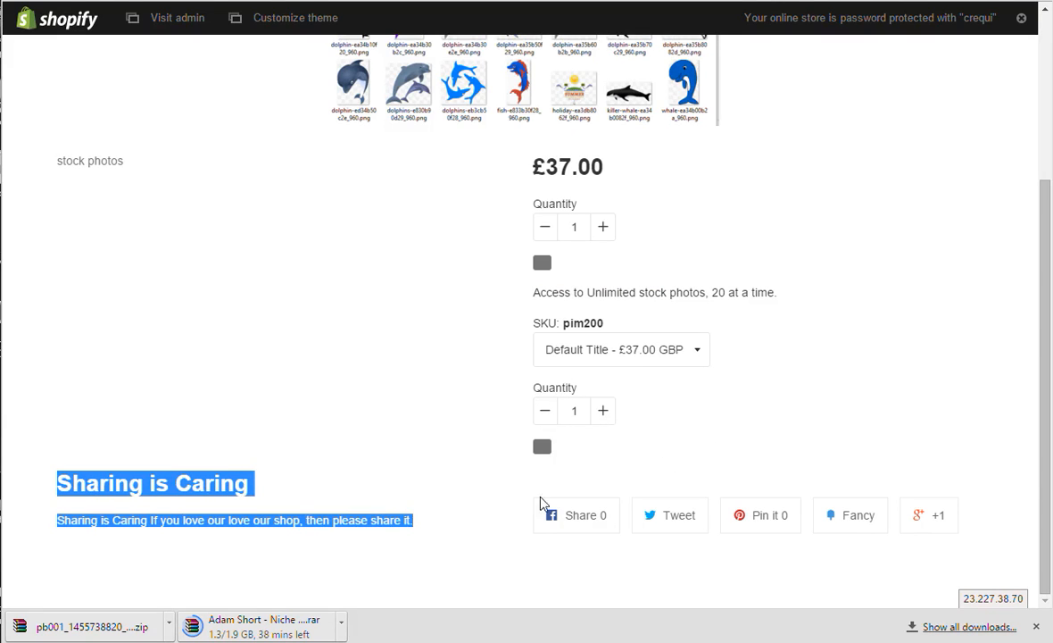
left_click(59, 495)
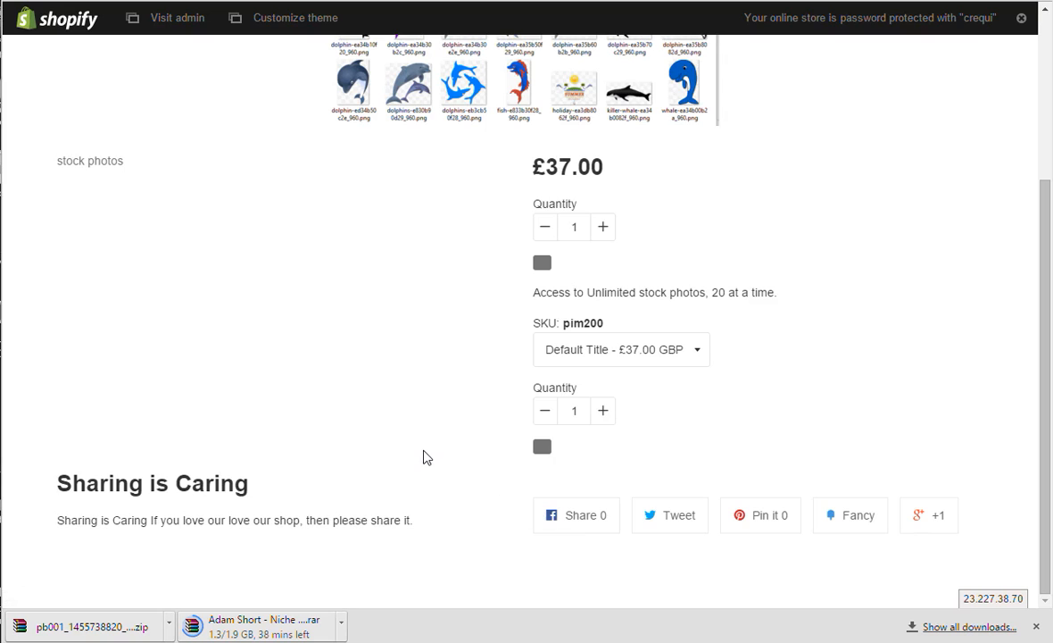
Step: Reload the PIM 200 product page and review its image zoom, purchase options and social sharing buttons
scroll(424, 457, "up", 3)
scroll(250, 510, "down", 3)
key("F5")
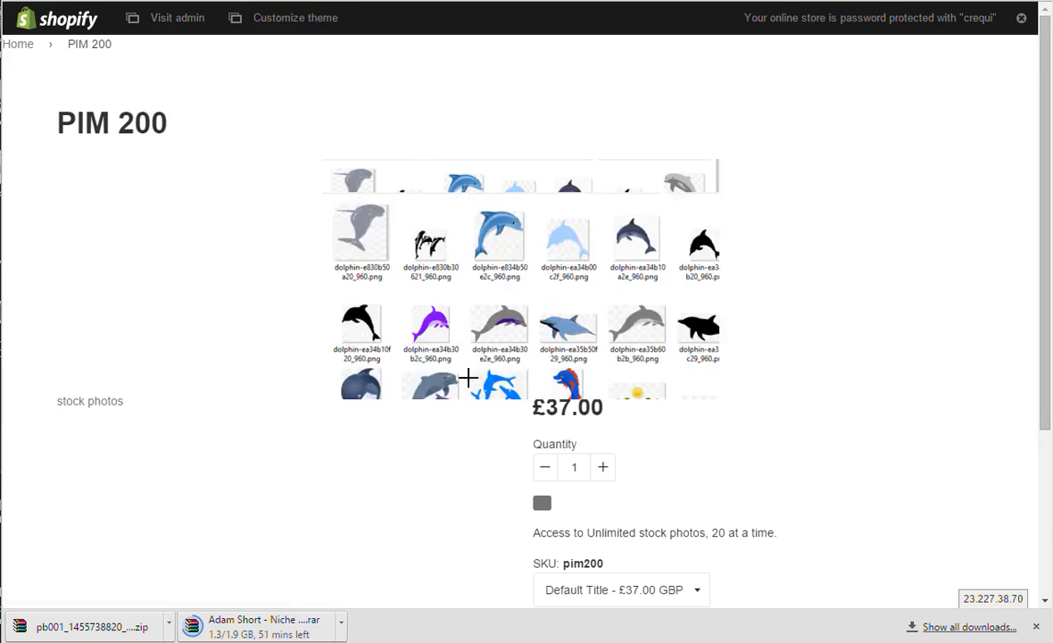
scroll(539, 507, "down", 1)
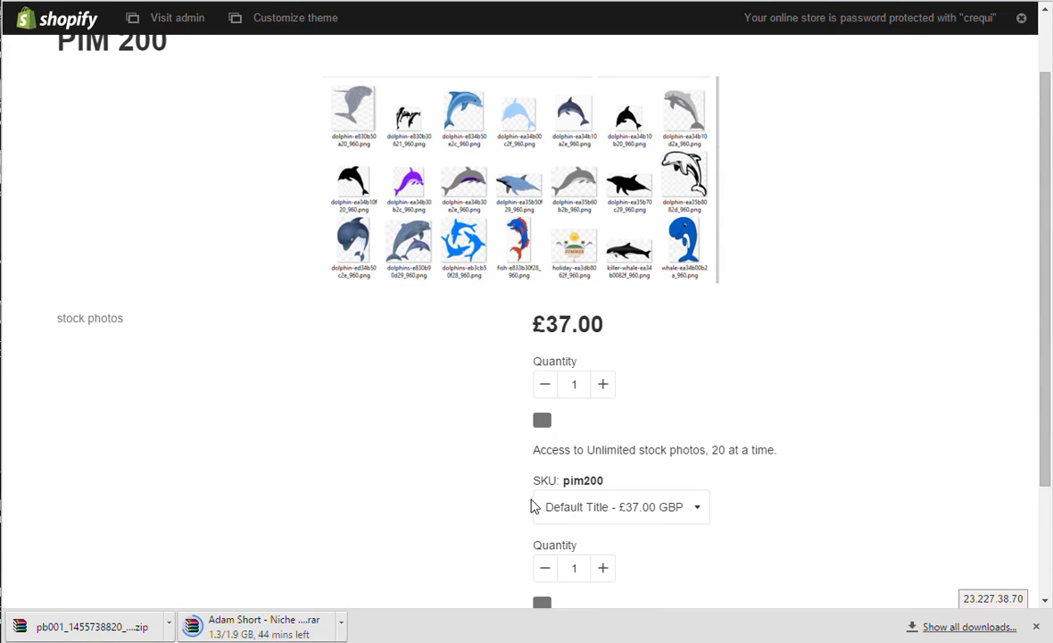
scroll(366, 332, "up", 1)
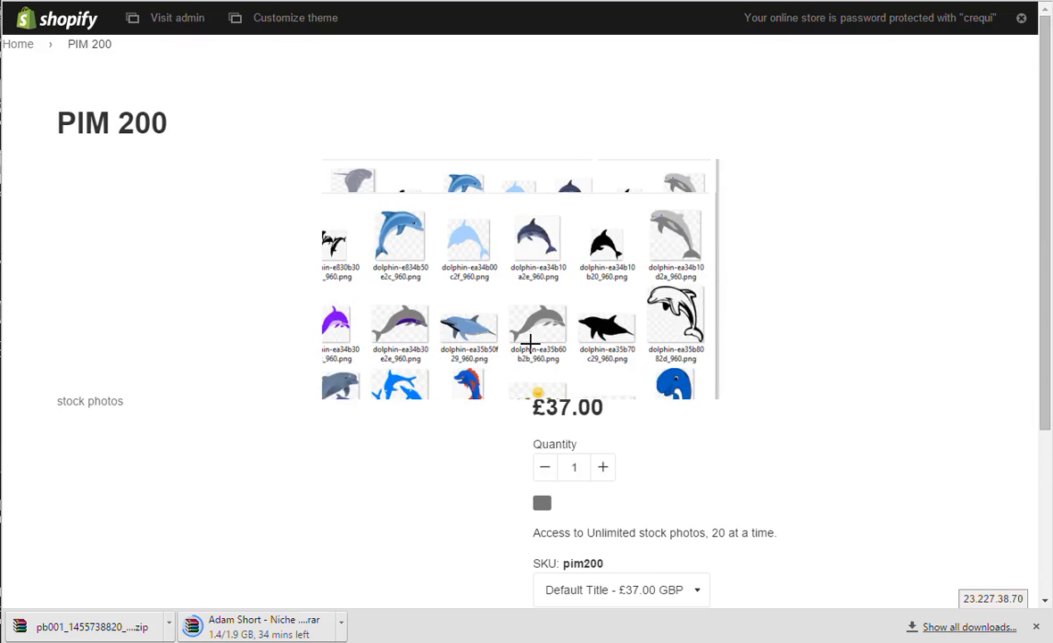
scroll(487, 436, "down", 3)
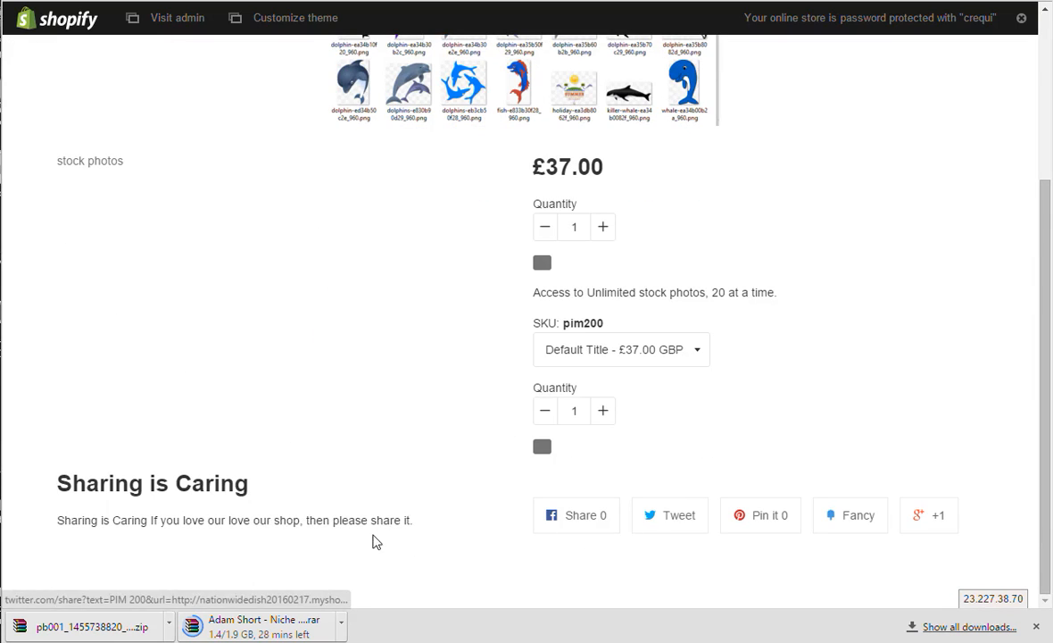
scroll(365, 375, "up", 3)
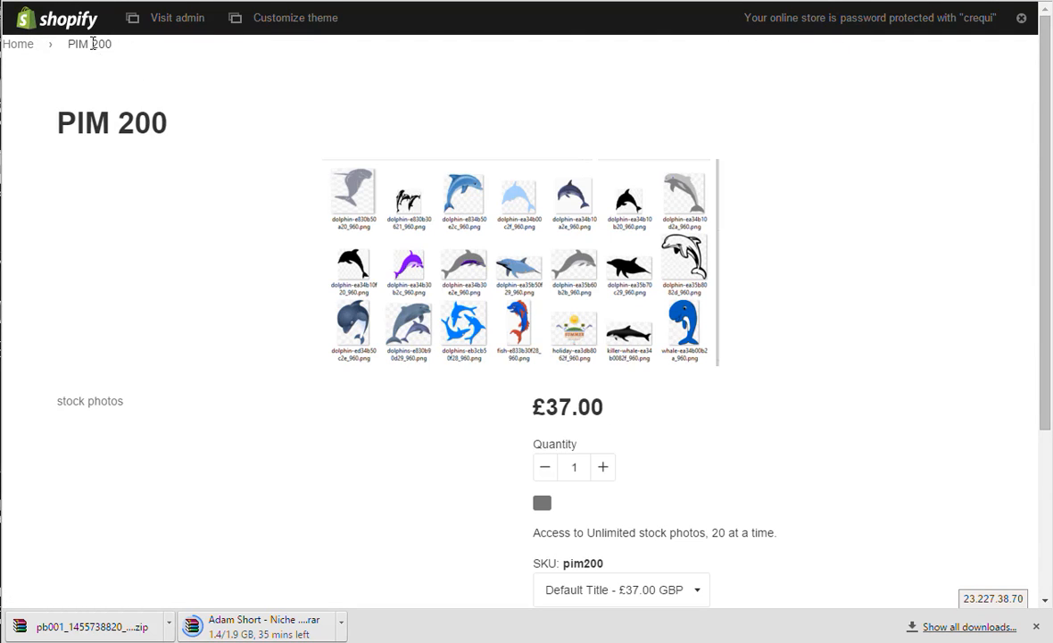
Step: Return to the store's home page, open the About us page, and highlight its "We are awesome!" lines and main content
left_click(16, 44)
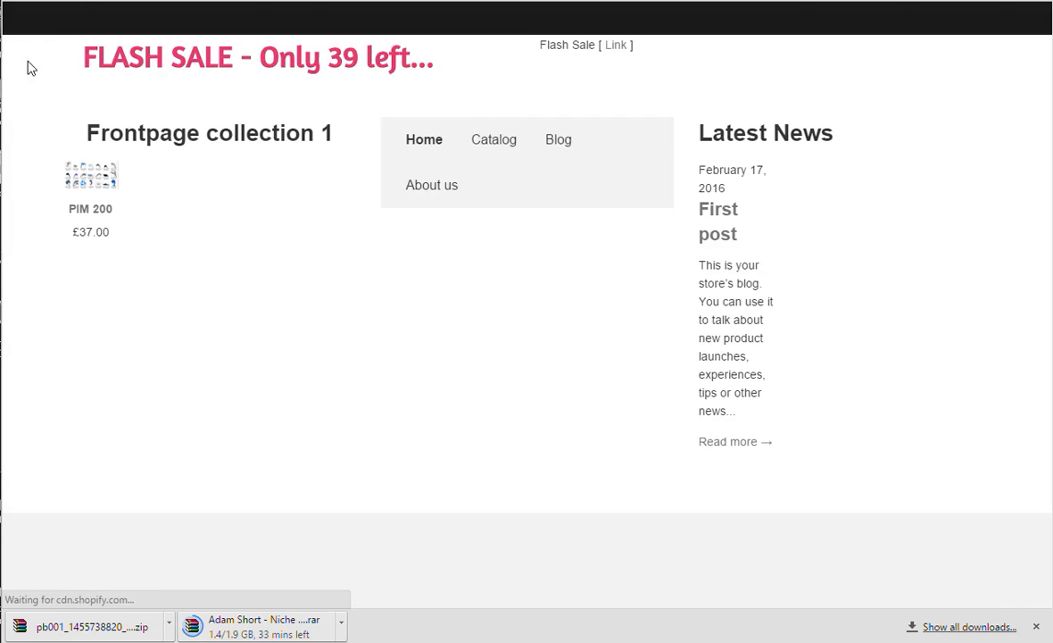
left_click(431, 185)
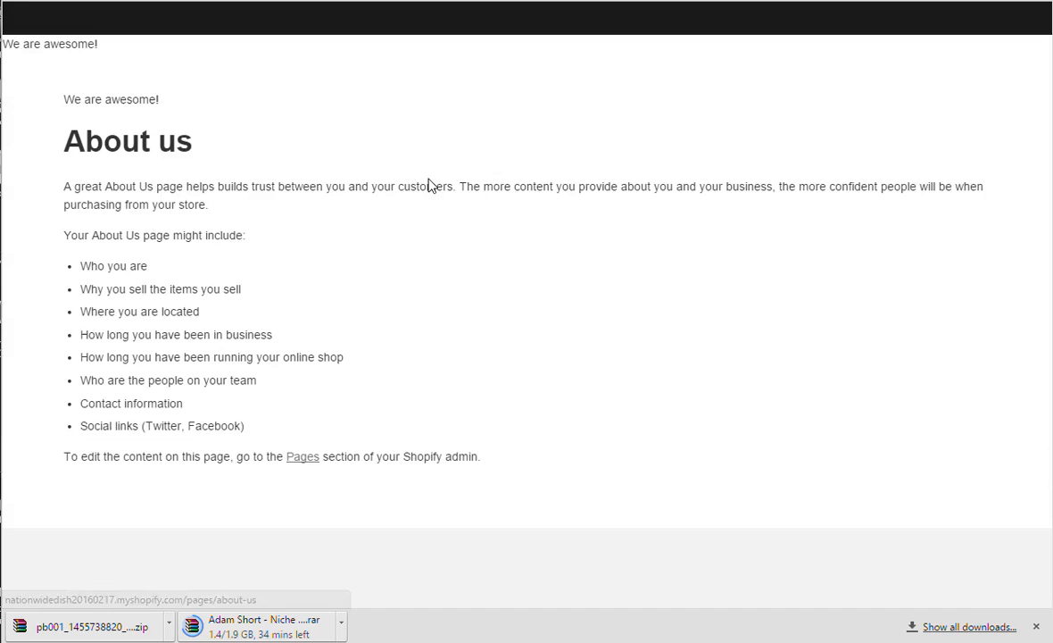
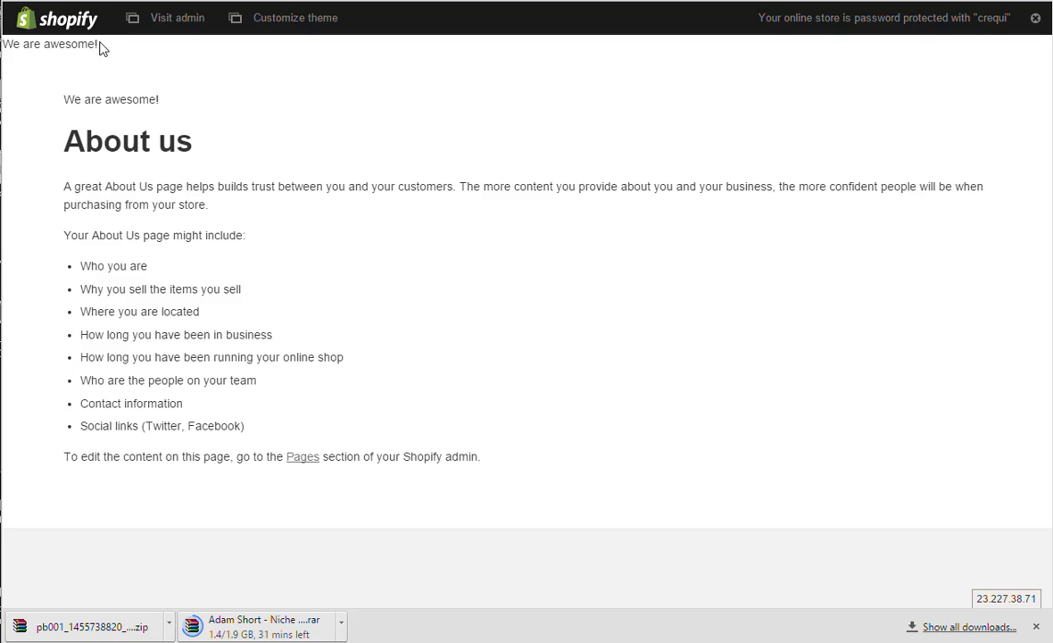
left_click_drag(98, 45, 0, 43)
left_click_drag(163, 101, 51, 96)
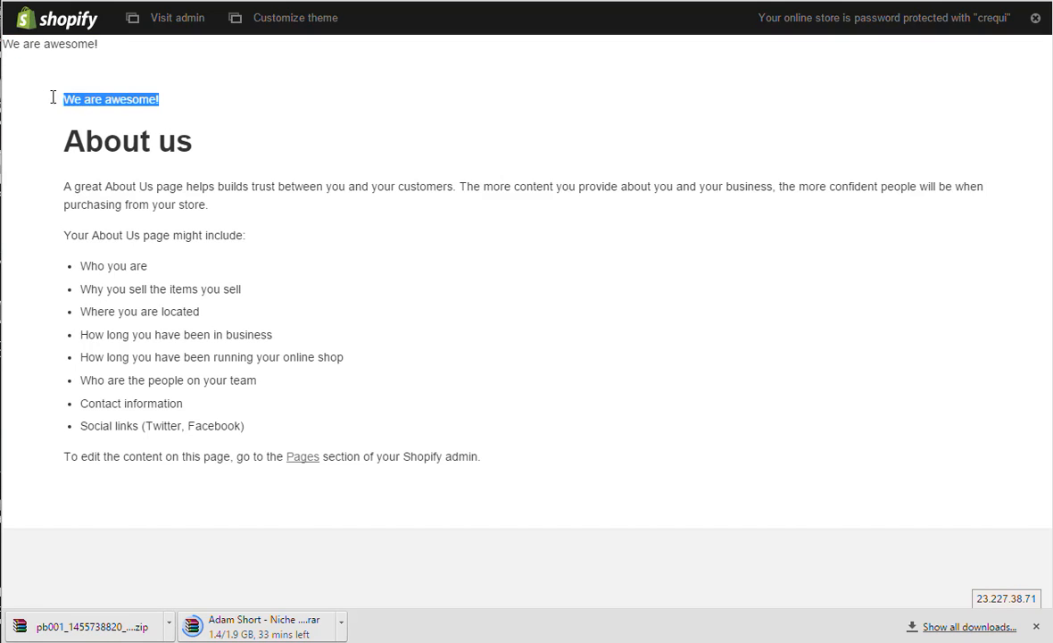
left_click(109, 148)
left_click_drag(68, 139, 487, 458)
left_click(105, 173)
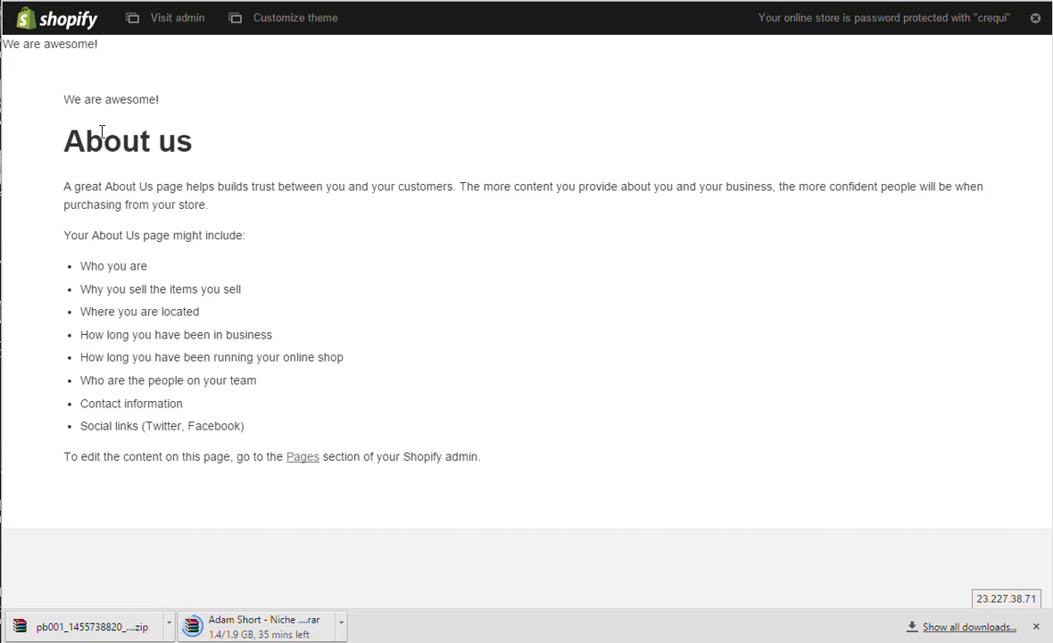
Step: Compare the two "We are awesome!" lines above the About us heading by highlighting their text
triple_click(96, 103)
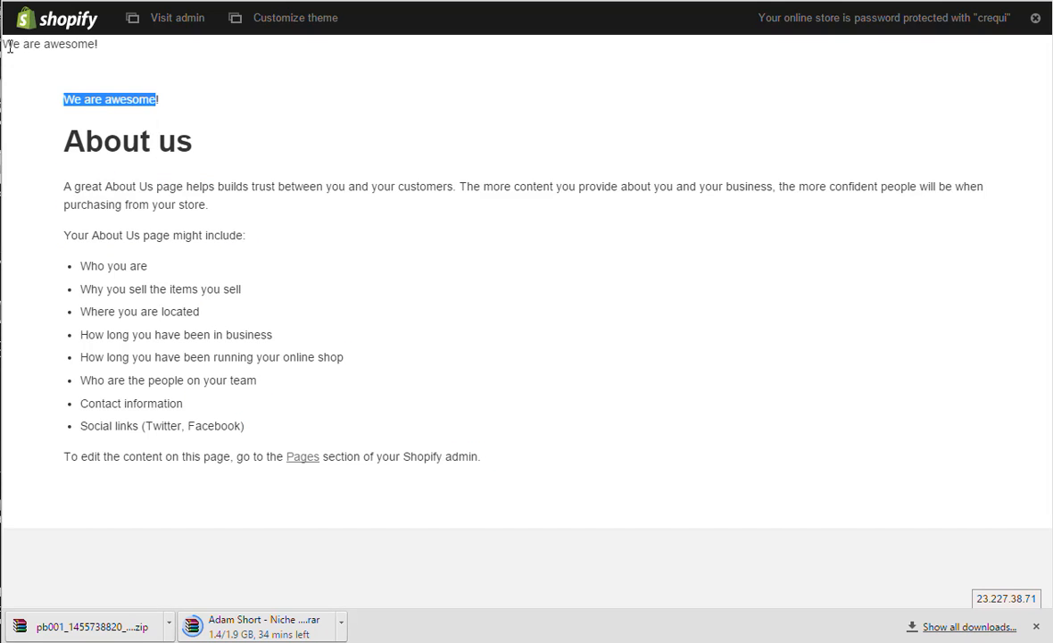
left_click_drag(7, 44, 111, 41)
left_click_drag(120, 99, 126, 100)
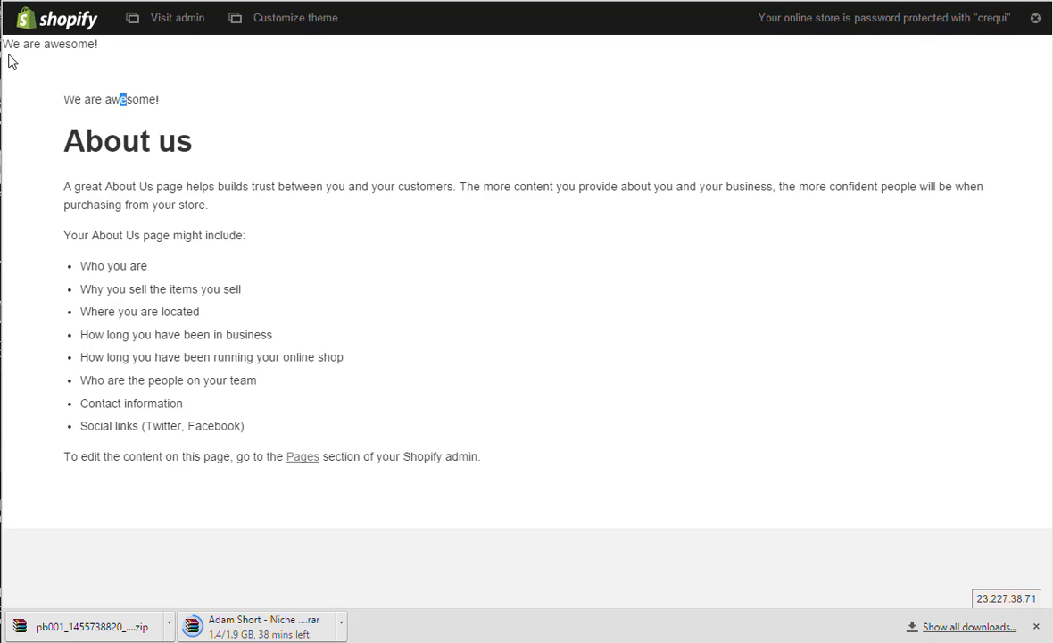
Step: Compare the placement of the two "We are awesome!" lines above the About us heading in the store preview
left_click_drag(10, 46, 93, 46)
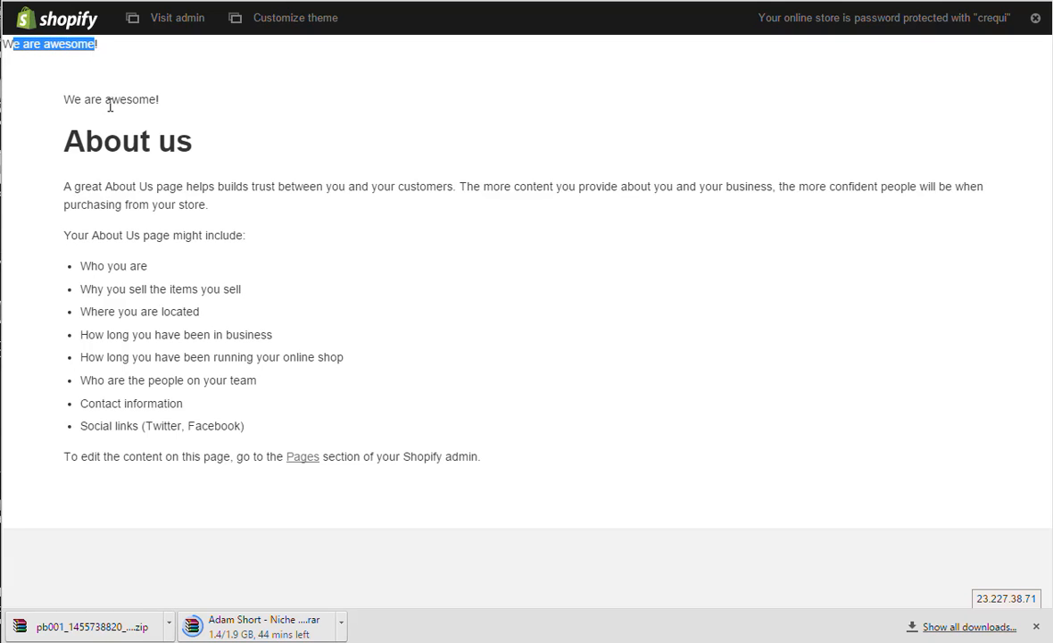
left_click_drag(81, 99, 143, 100)
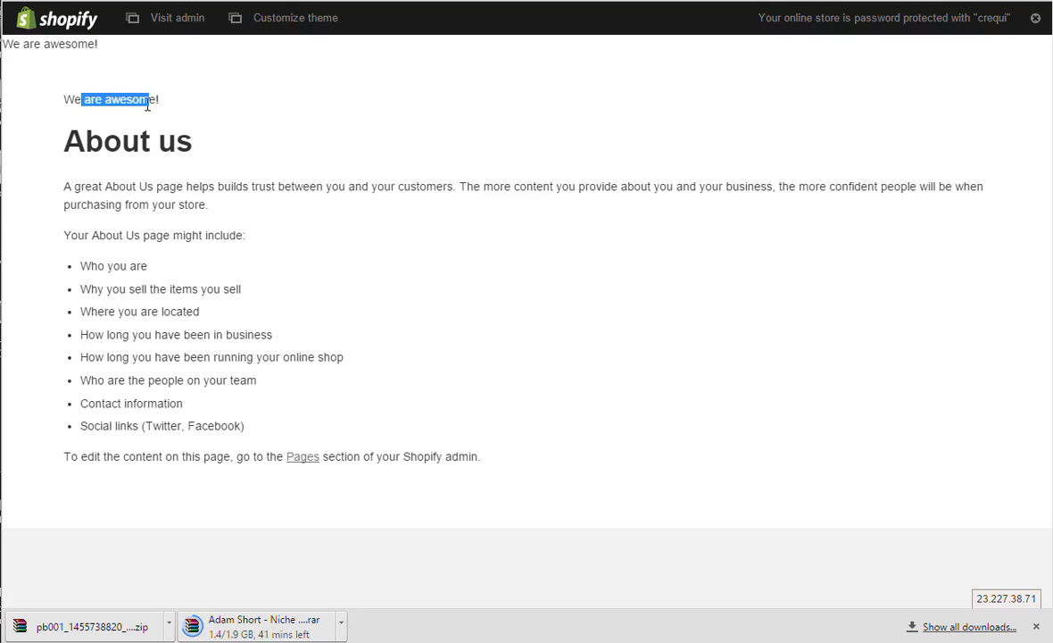
left_click(78, 69)
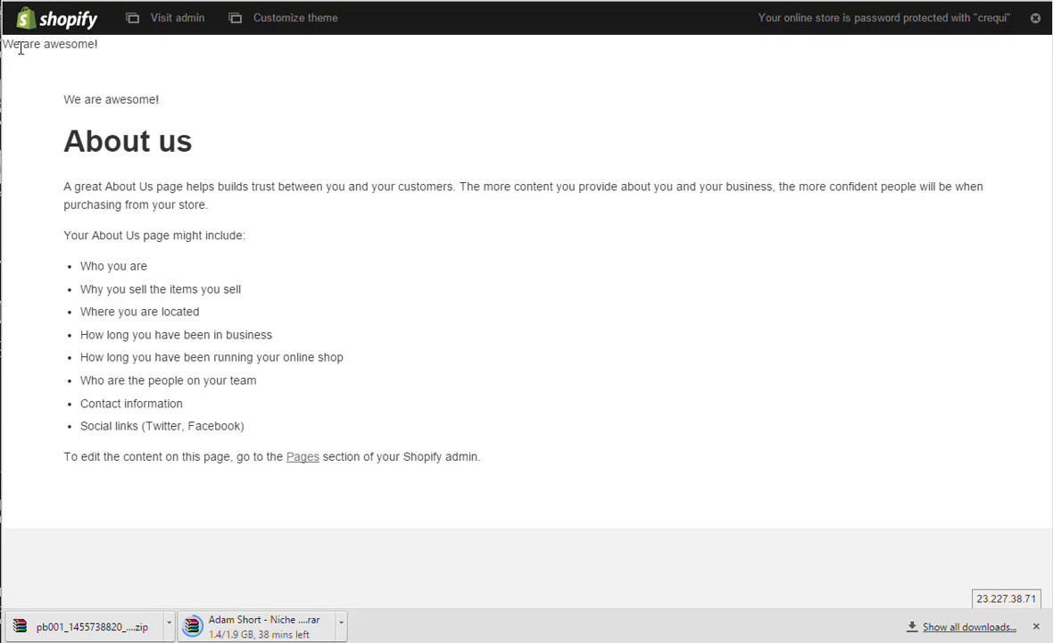
left_click_drag(19, 42, 107, 44)
left_click(100, 95)
left_click_drag(70, 98, 165, 99)
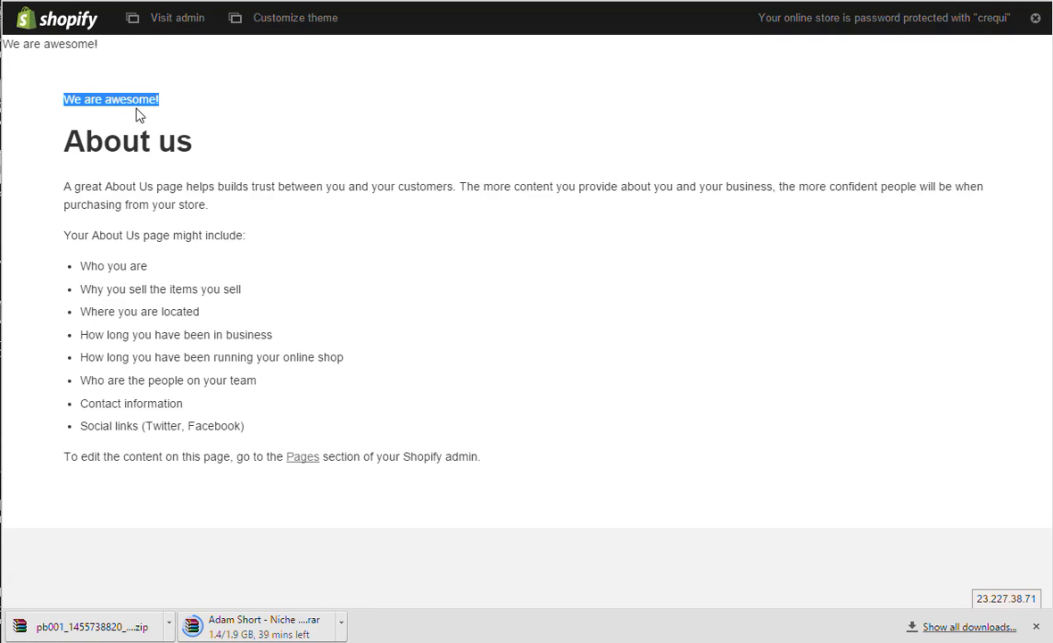
left_click(74, 94)
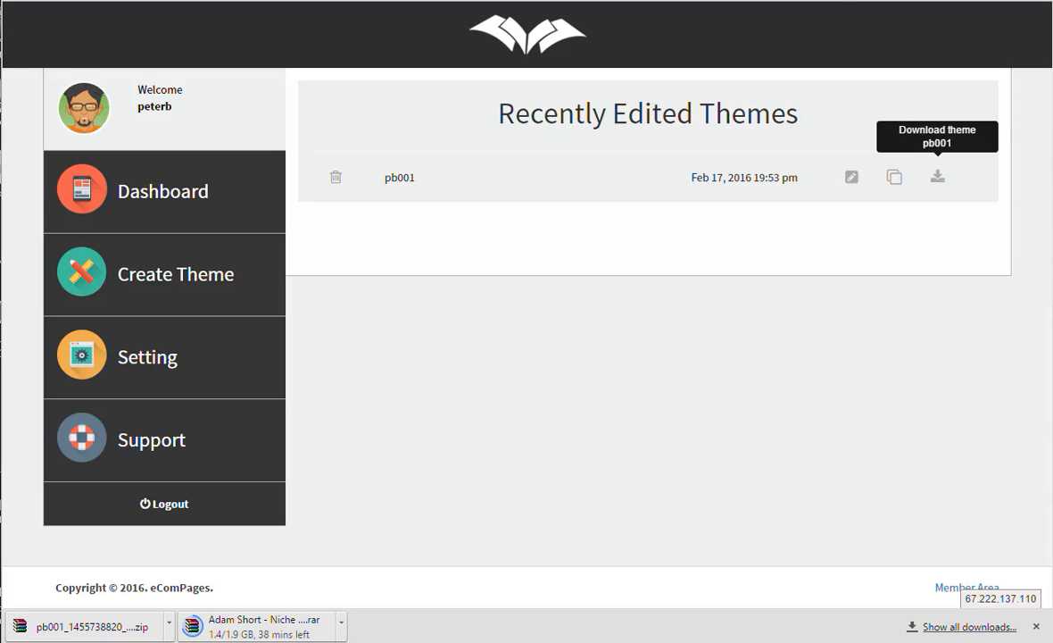
Step: Open the pb001 theme for editing and switch to its About Us page
left_click(852, 181)
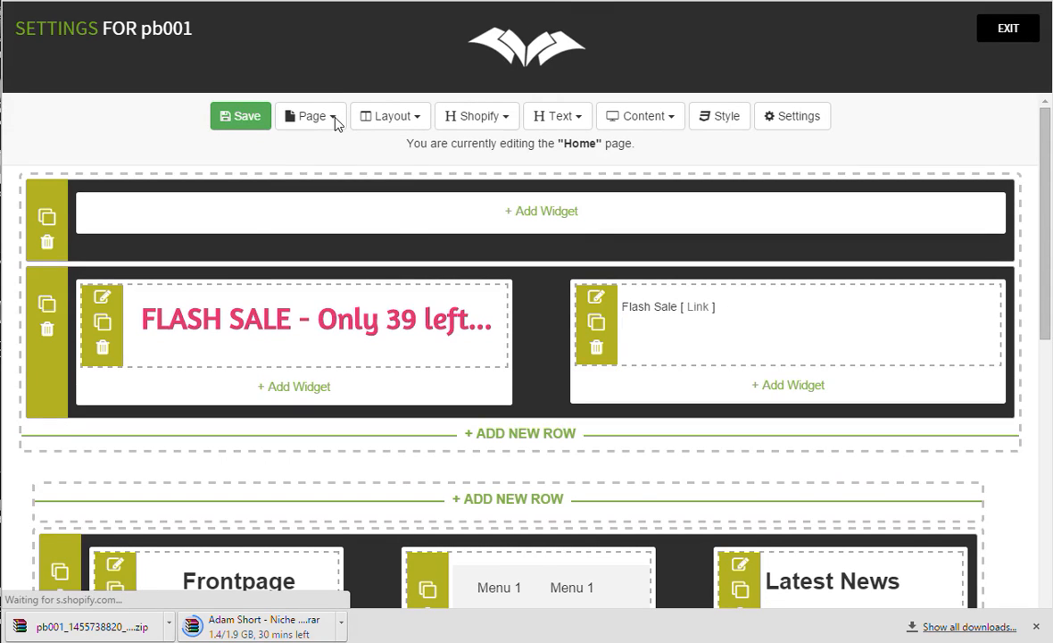
left_click(332, 117)
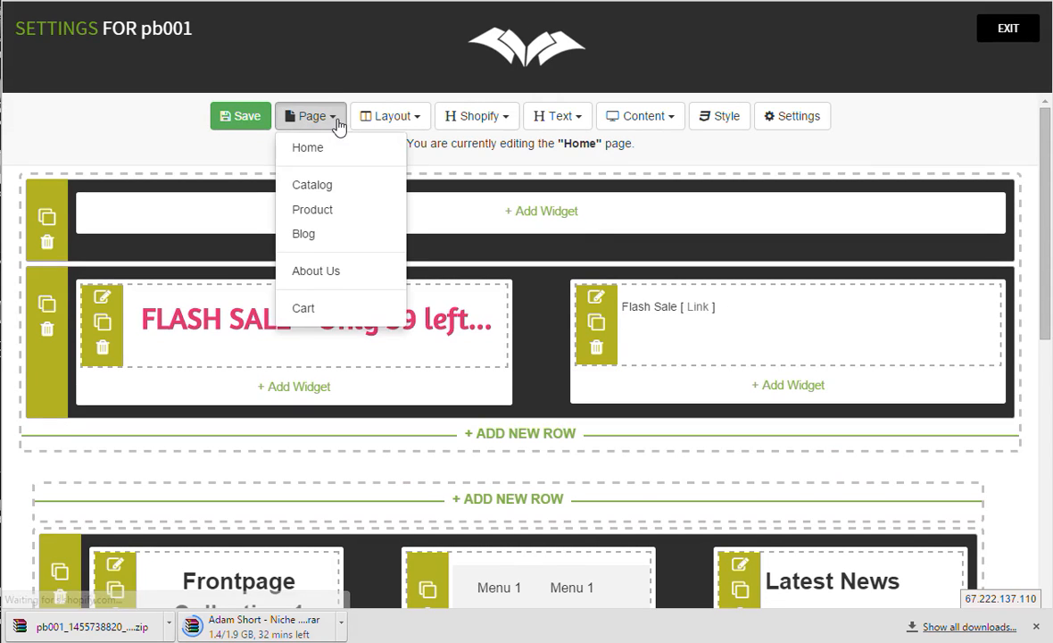
left_click(330, 273)
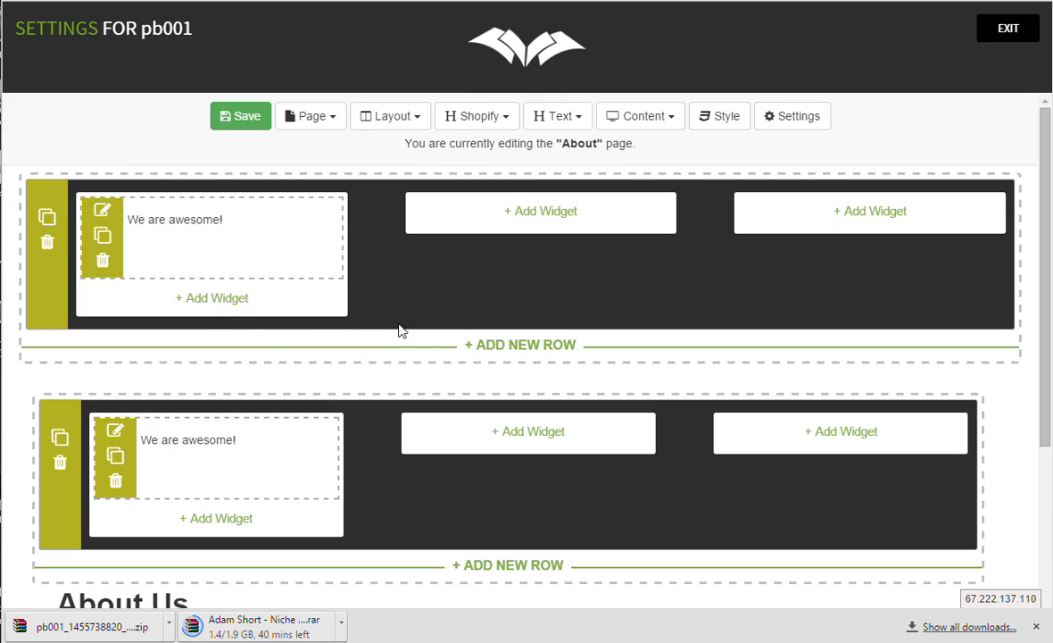
scroll(297, 464, "down", 3)
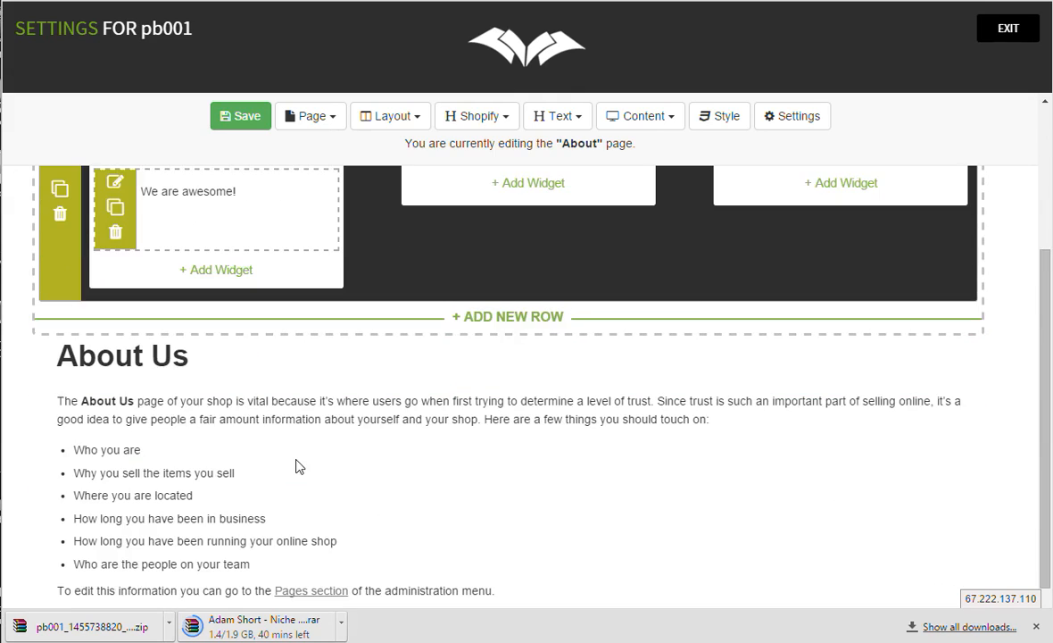
scroll(215, 372, "up", 1)
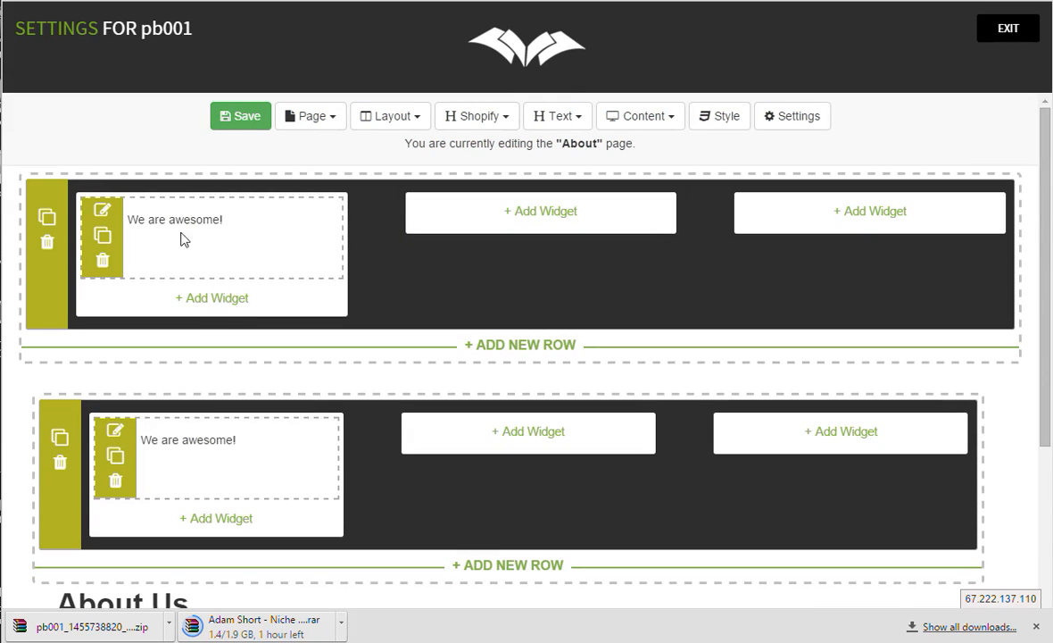
Step: Delete the "We are awesome!" widget from the uppermost full-width section, along with the three-column row that held it
left_click(100, 261)
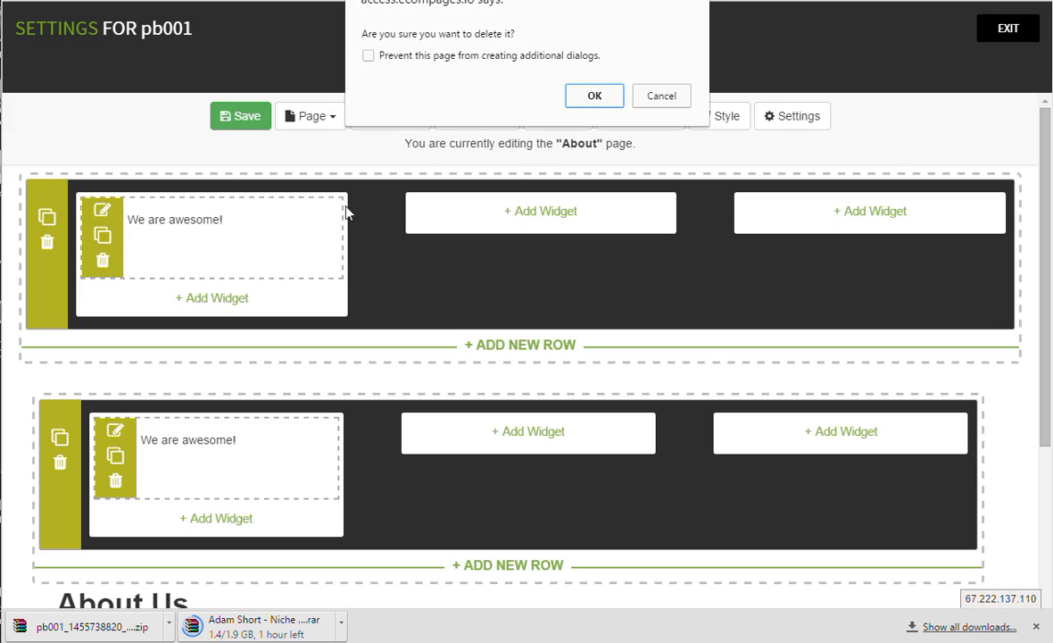
left_click(589, 97)
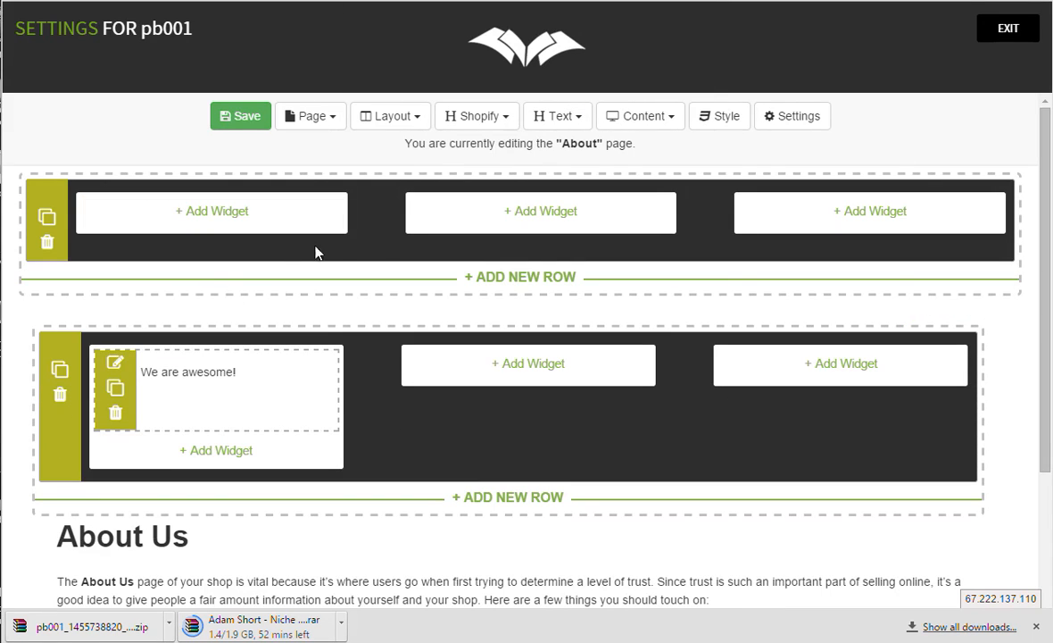
left_click(47, 241)
left_click(594, 98)
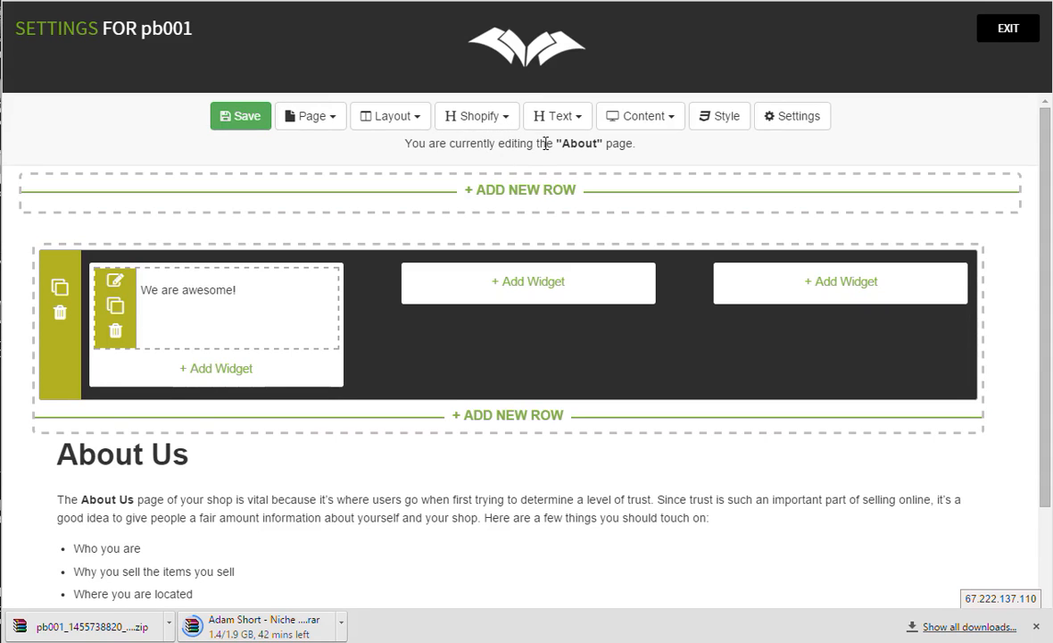
Step: Add a new 1-column row to the empty full-width section above the page content
left_click(375, 116)
left_click(419, 163)
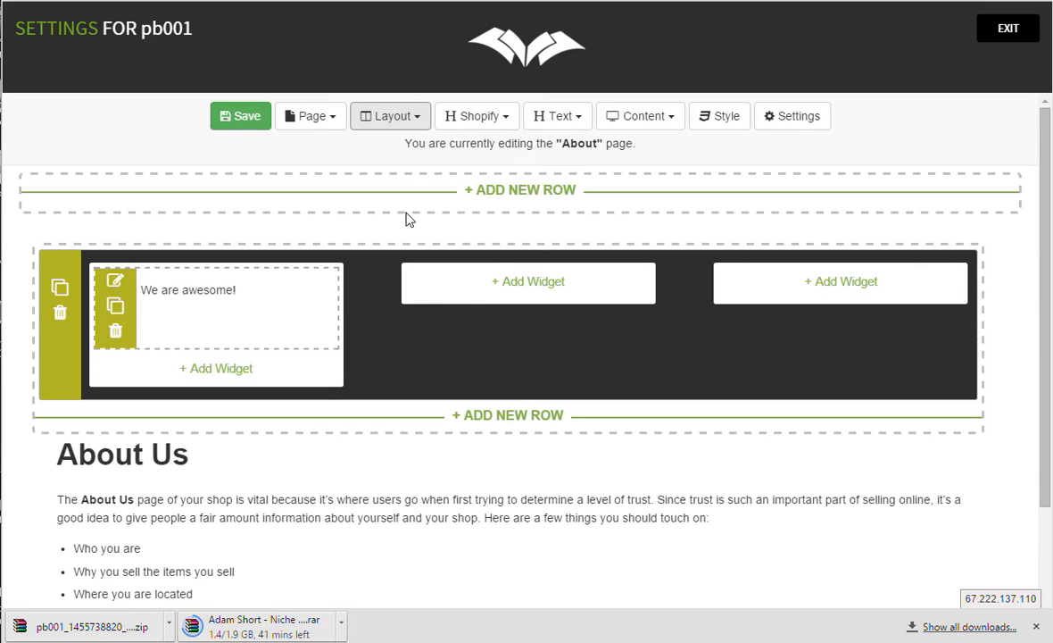
left_click(510, 200)
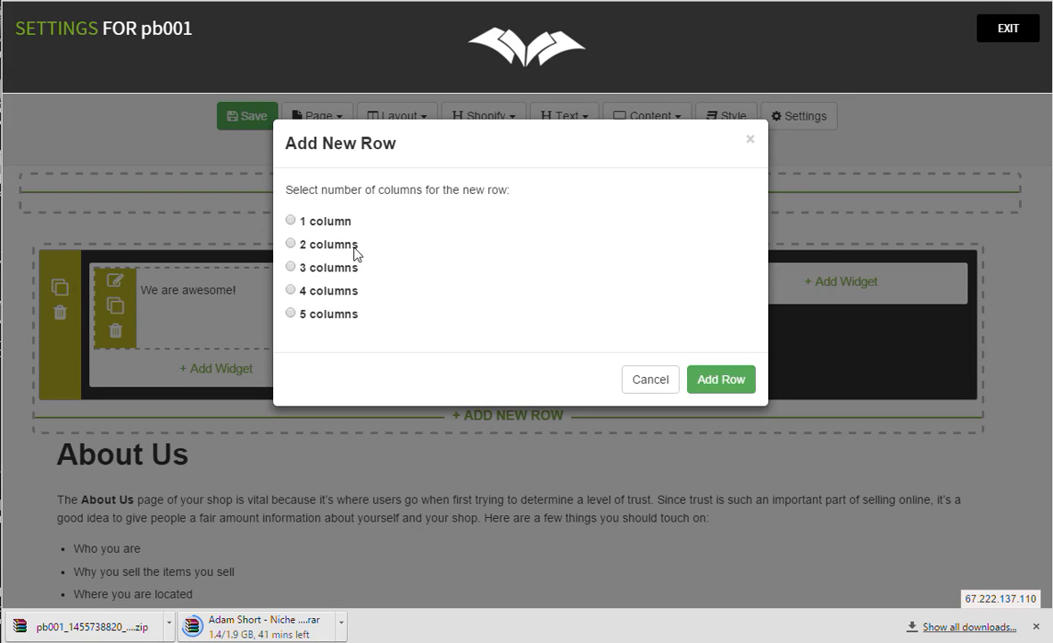
left_click(314, 223)
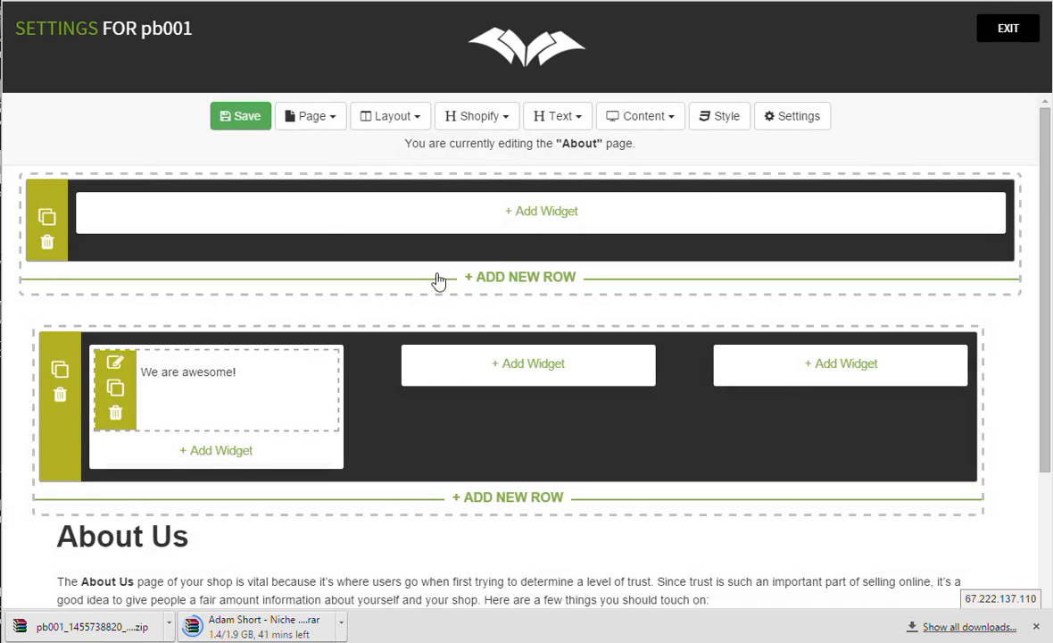
left_click(719, 385)
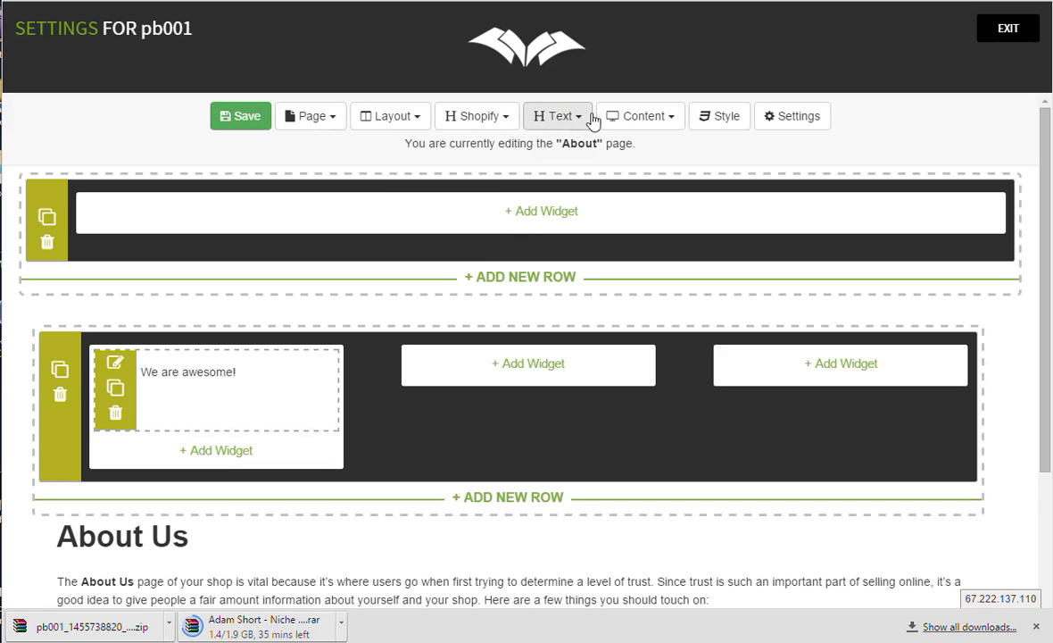
left_click(658, 123)
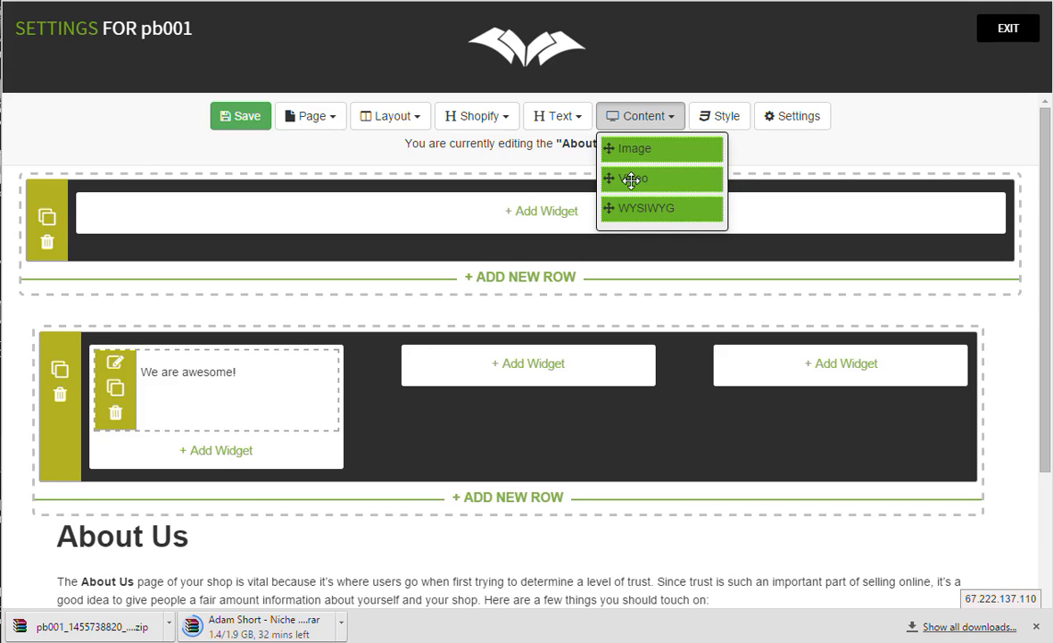
left_click_drag(597, 188, 505, 214)
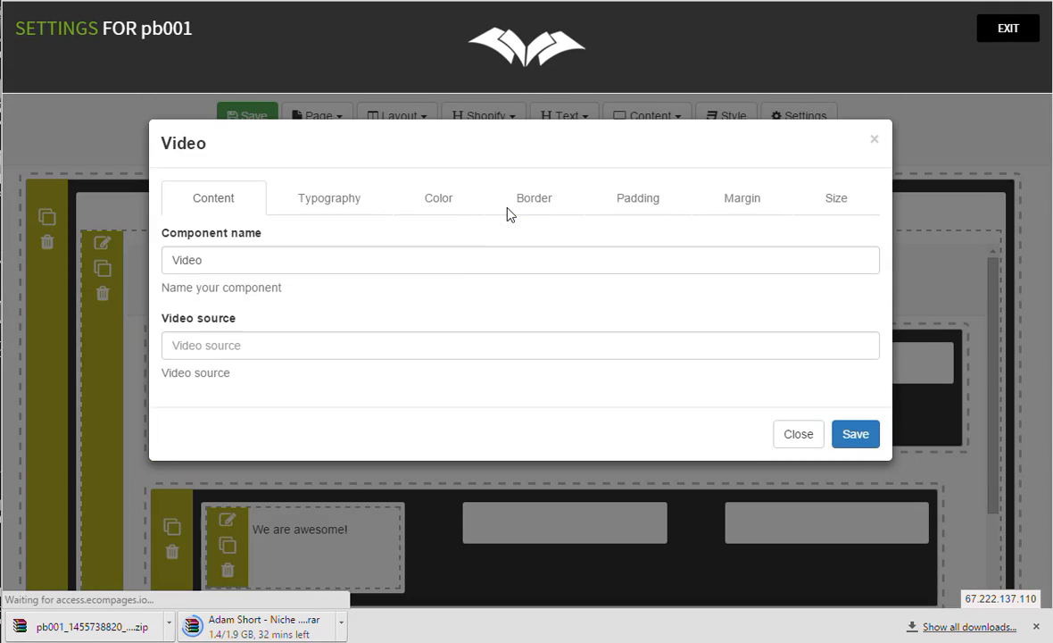
left_click(253, 351)
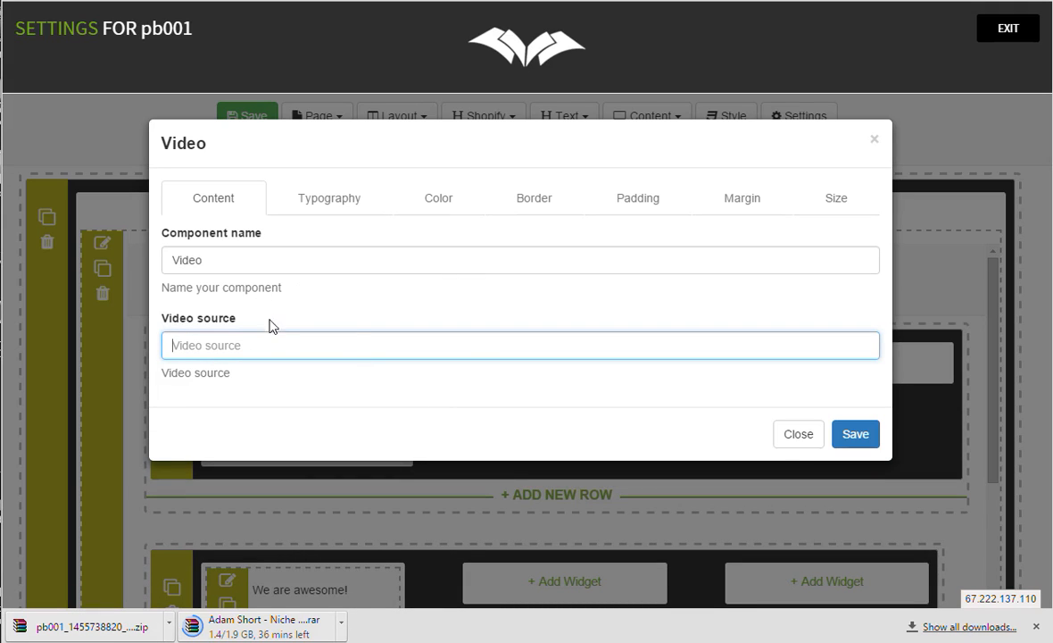
key("alt+Tab")
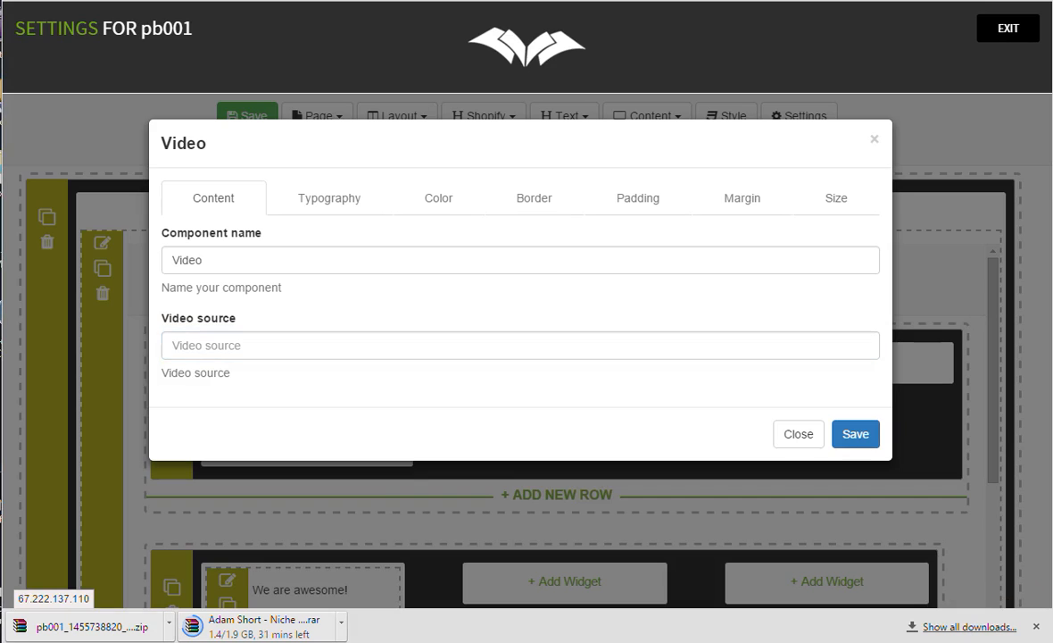
left_click(263, 350)
type("https://www.youtube.com/watch?v=S2APZN9FJNY")
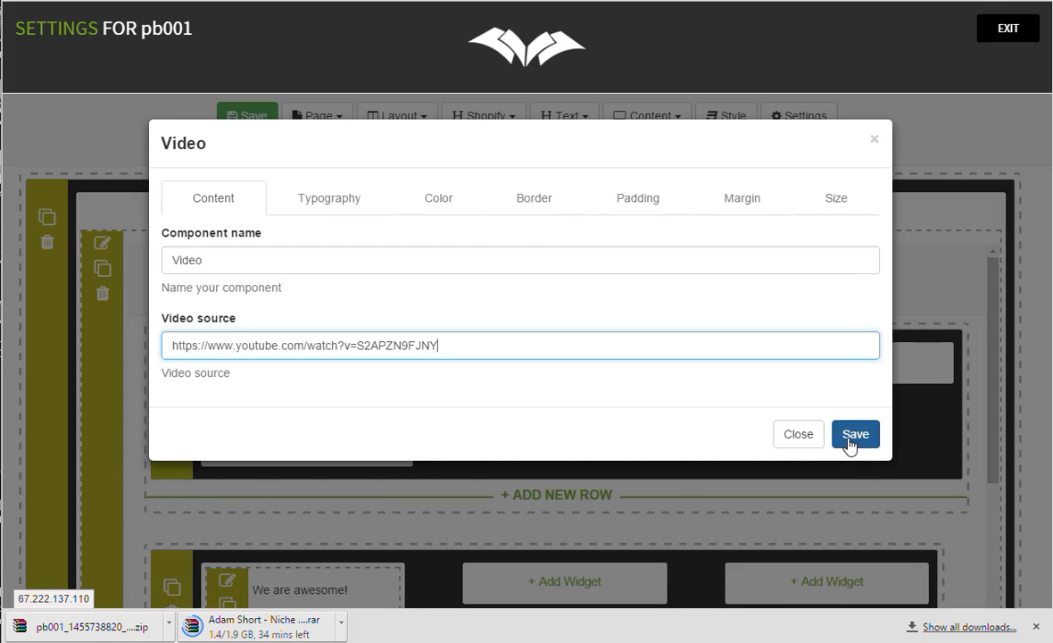
left_click(799, 434)
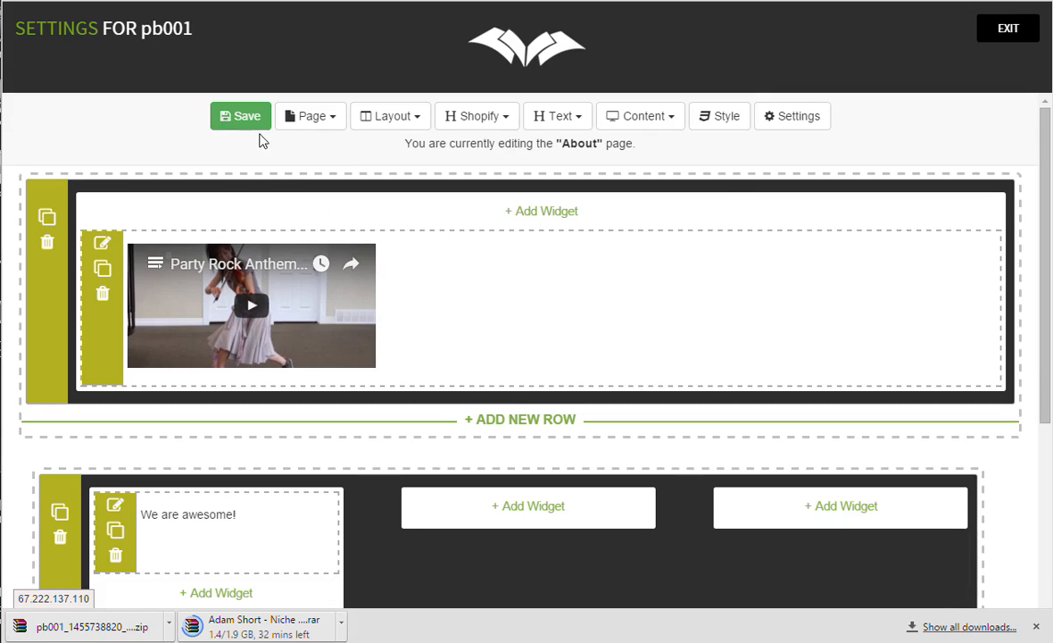
left_click(250, 119)
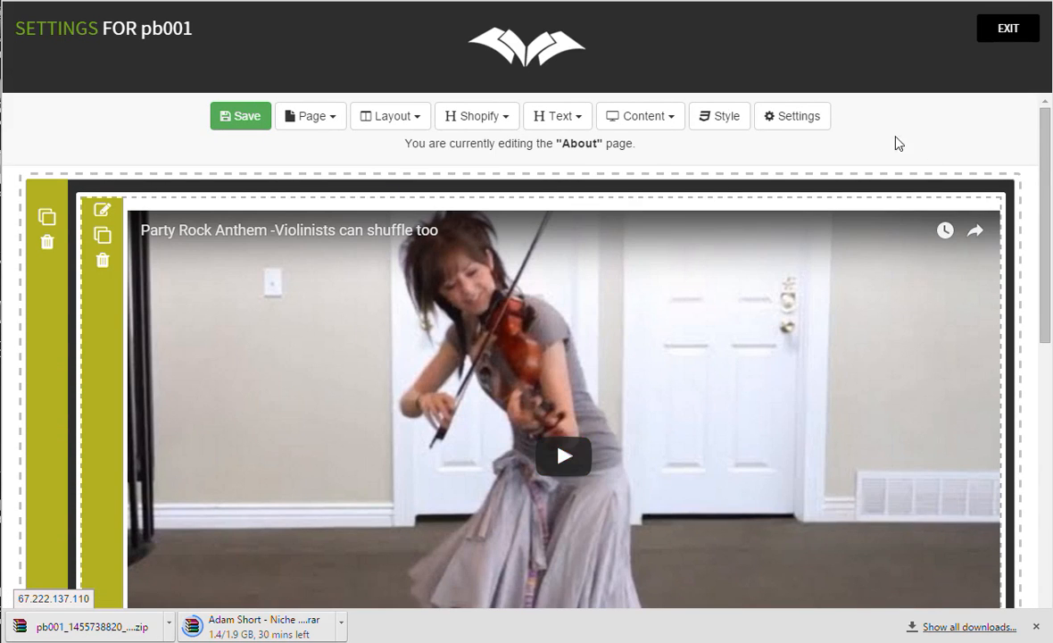
Step: Review the About page layout from the embedded video down to the About Us text
scroll(812, 242, "down", 4)
scroll(812, 242, "down", 3)
scroll(455, 382, "up", 4)
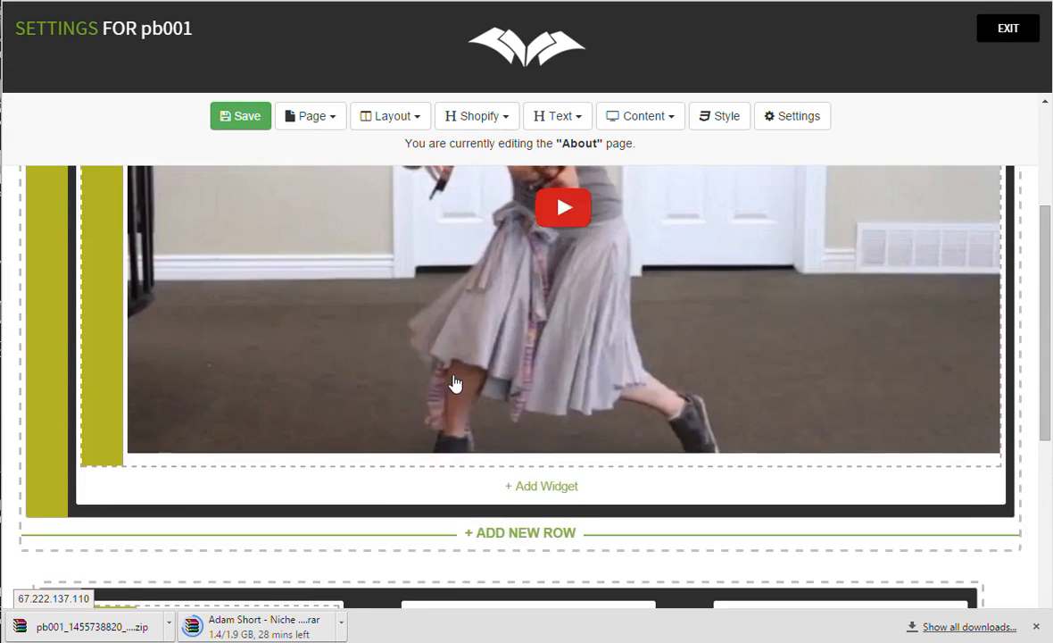
scroll(376, 245, "up", 3)
scroll(553, 327, "down", 5)
scroll(486, 449, "down", 3)
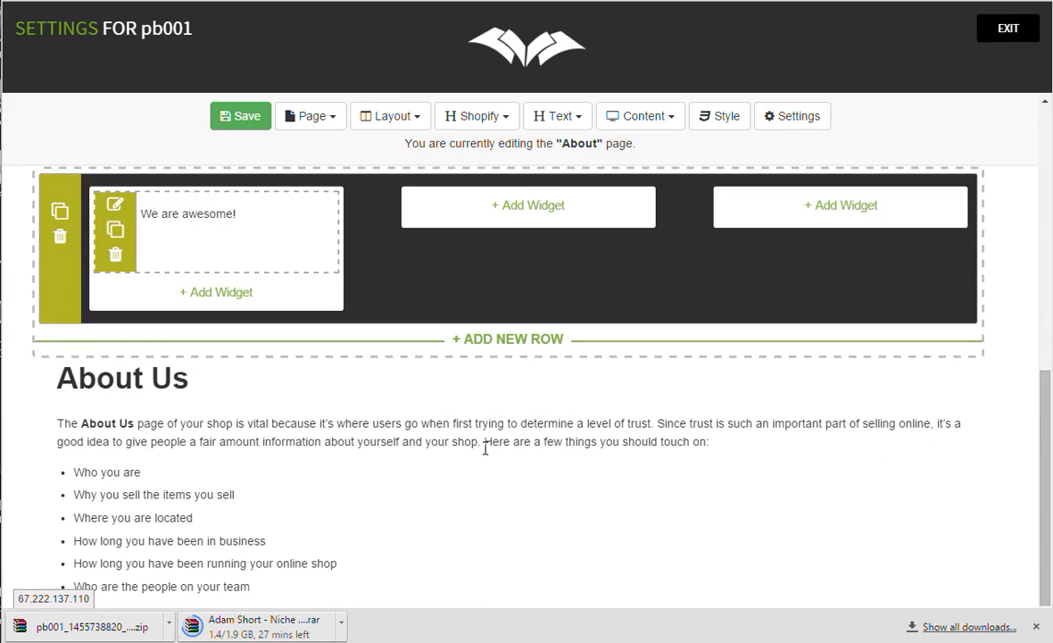
scroll(265, 397, "up", 3)
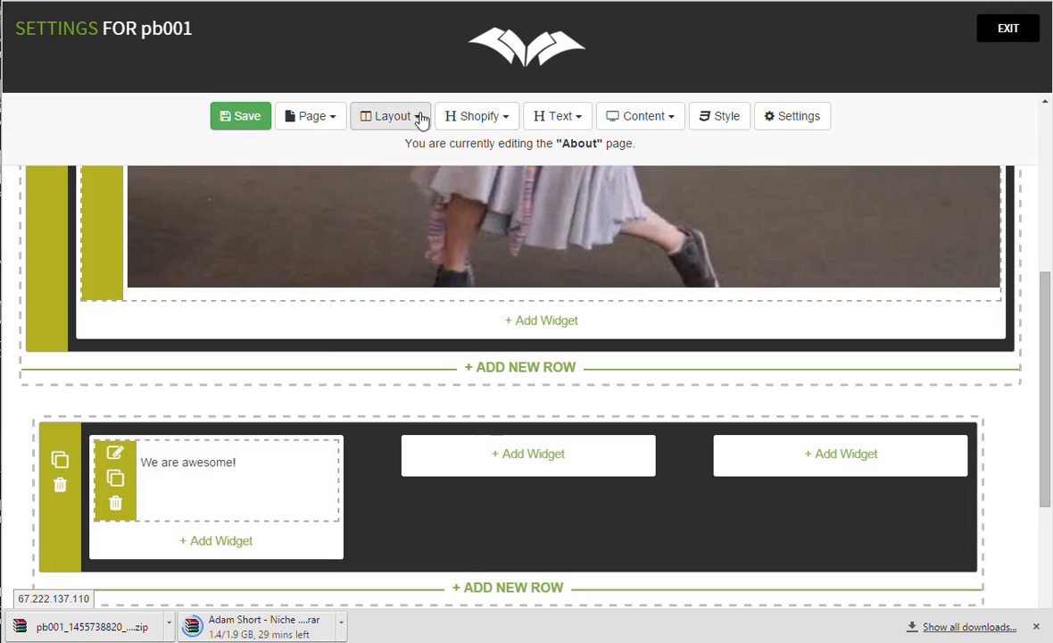
Step: Add a Heading 1 widget above the "We are awesome!" paragraph with the component name "Thank You for visiting our store"
left_click(577, 121)
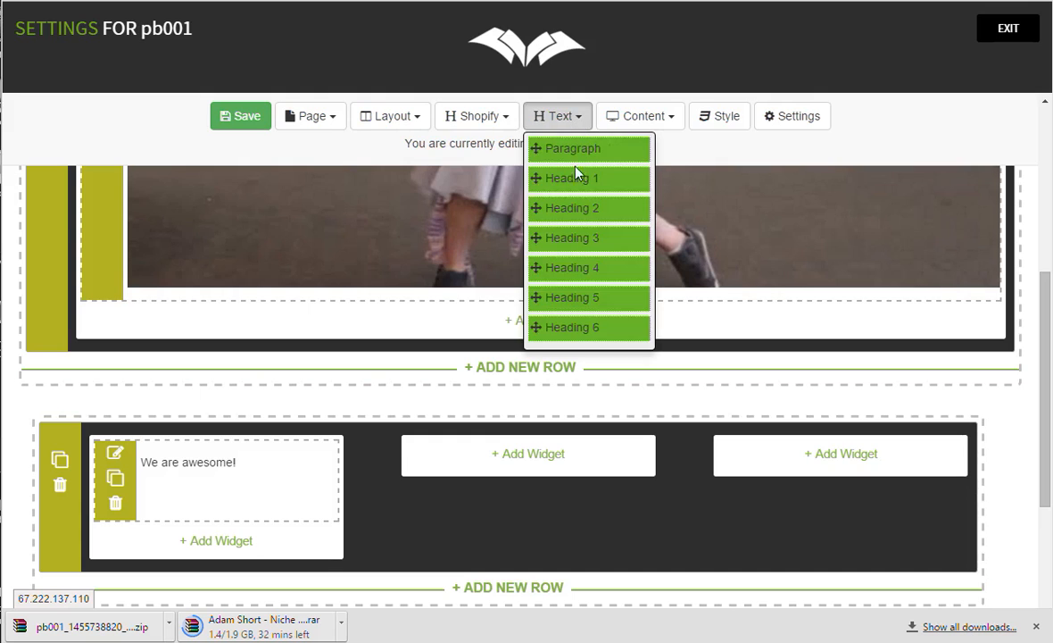
left_click_drag(577, 180, 188, 443)
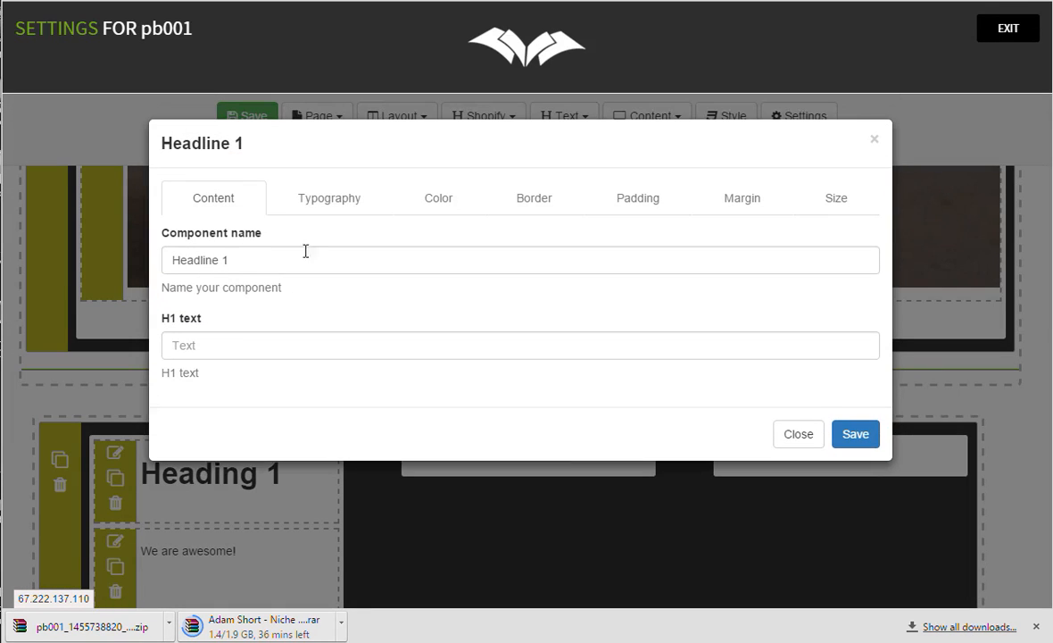
left_click_drag(244, 261, 159, 264)
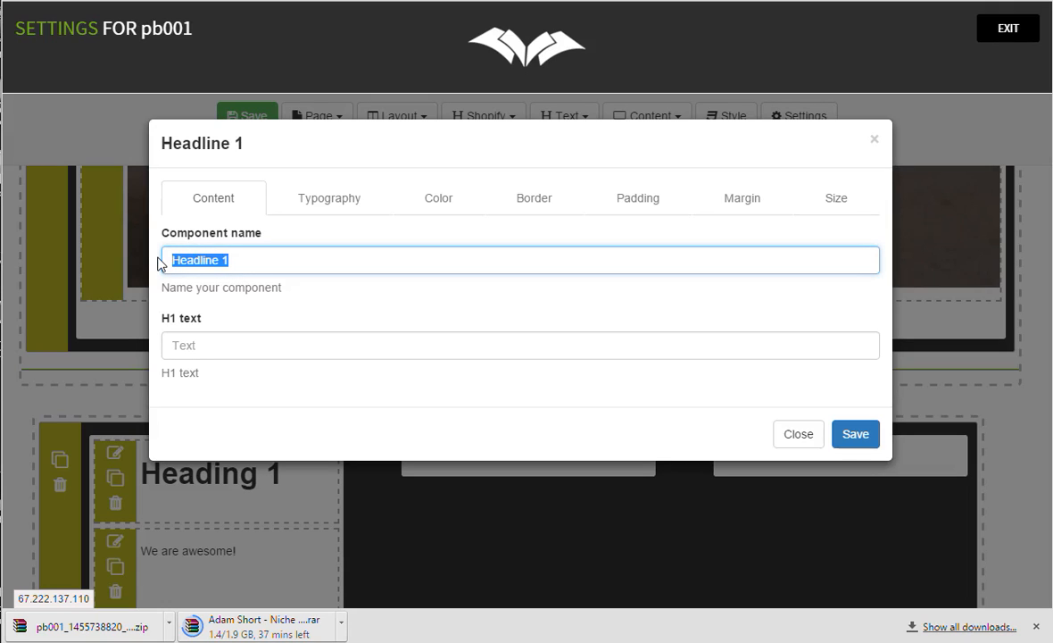
type("T")
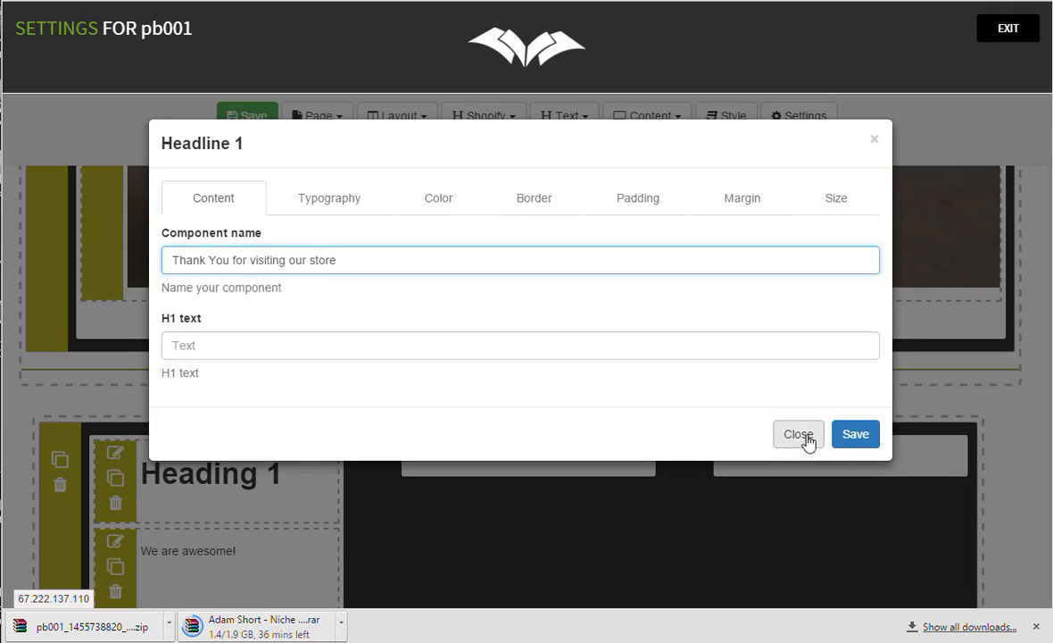
left_click(850, 436)
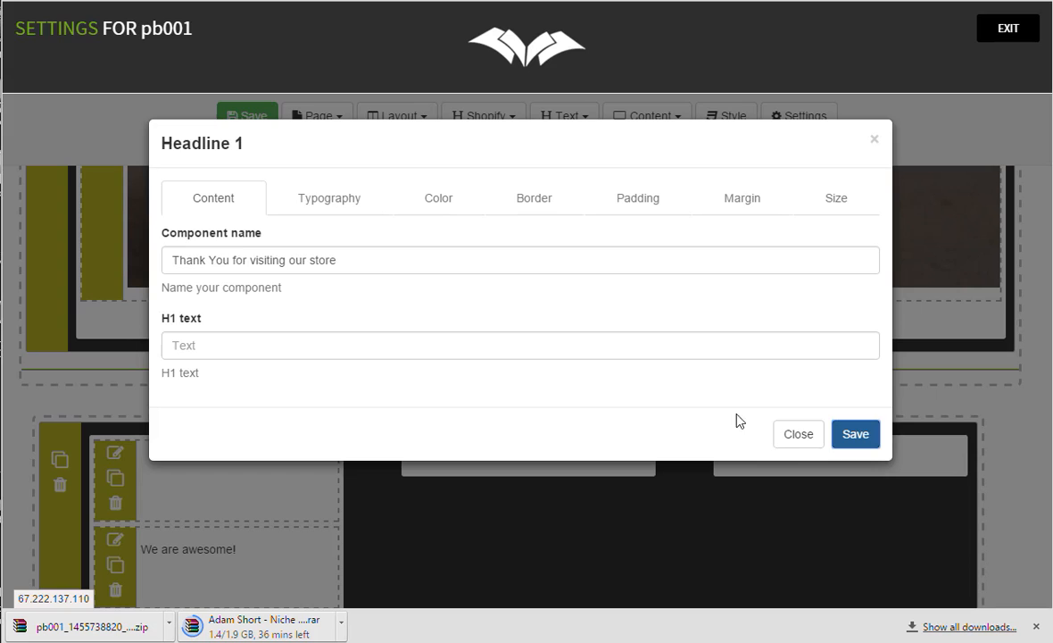
left_click(799, 434)
Step: Set the heading's H1 text to "Thank You for visiting our store" and its component name to "heading", and save the widget
scroll(288, 492, "down", 1)
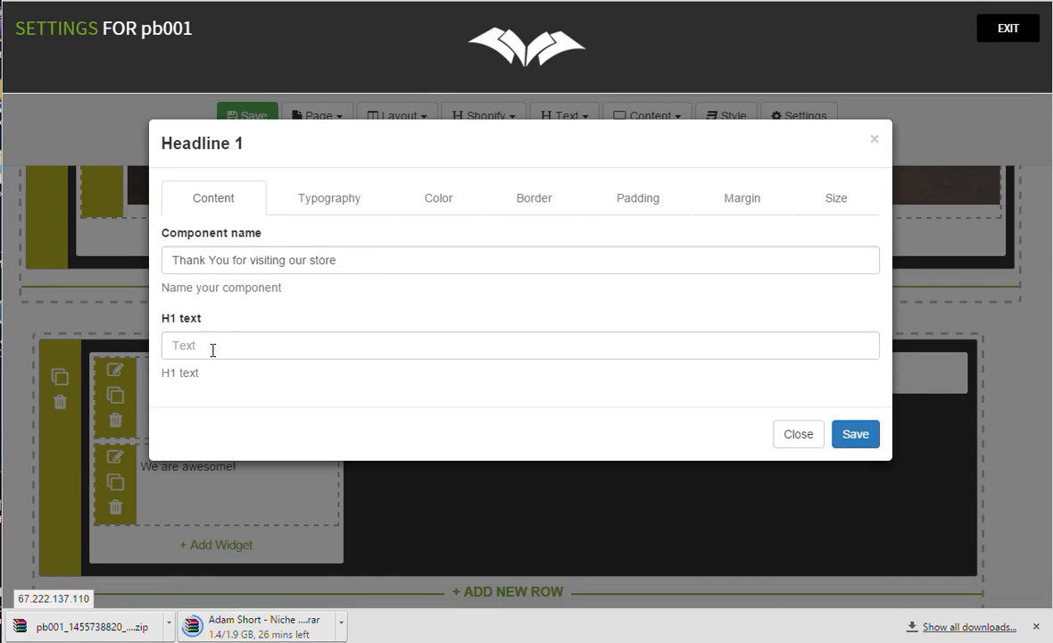
left_click_drag(357, 264, 116, 268)
key("ctrl+c")
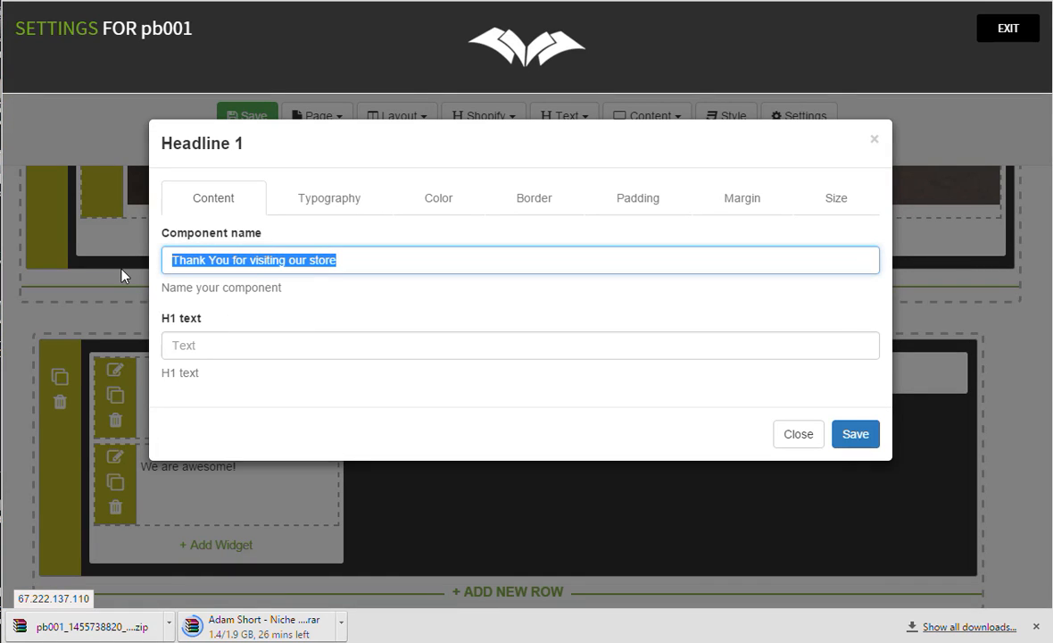
key("BackSpace")
left_click(227, 355)
key("ctrl+v")
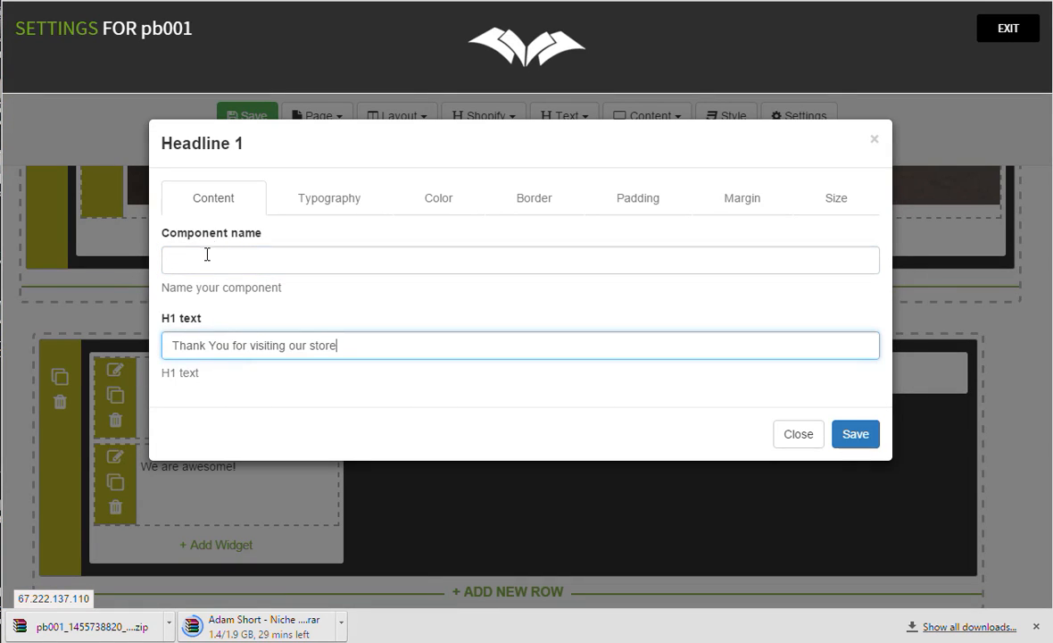
left_click(208, 257)
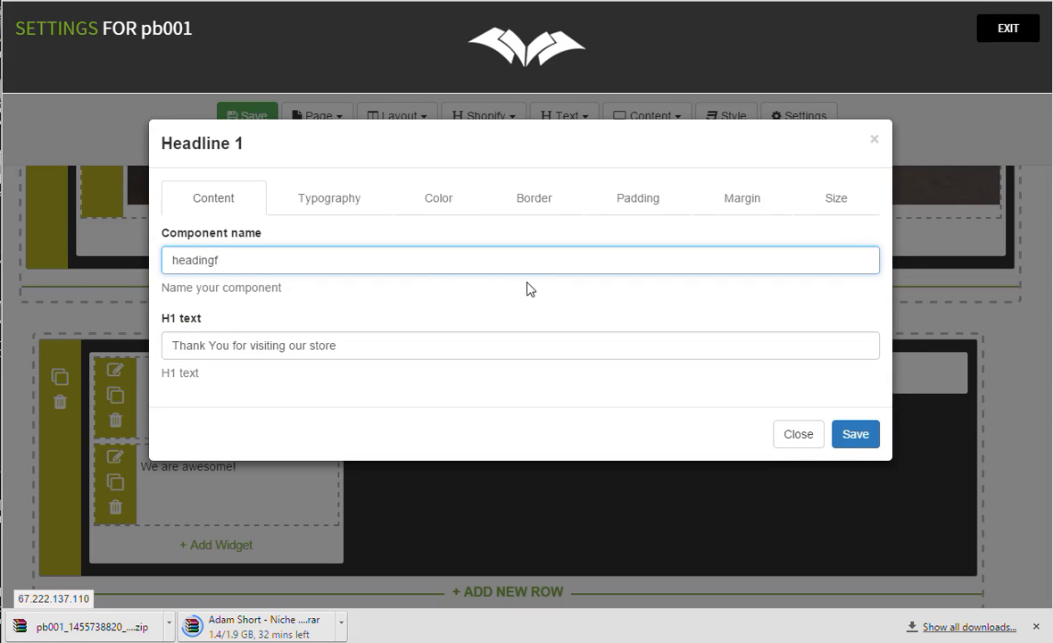
left_click(365, 346)
left_click(860, 442)
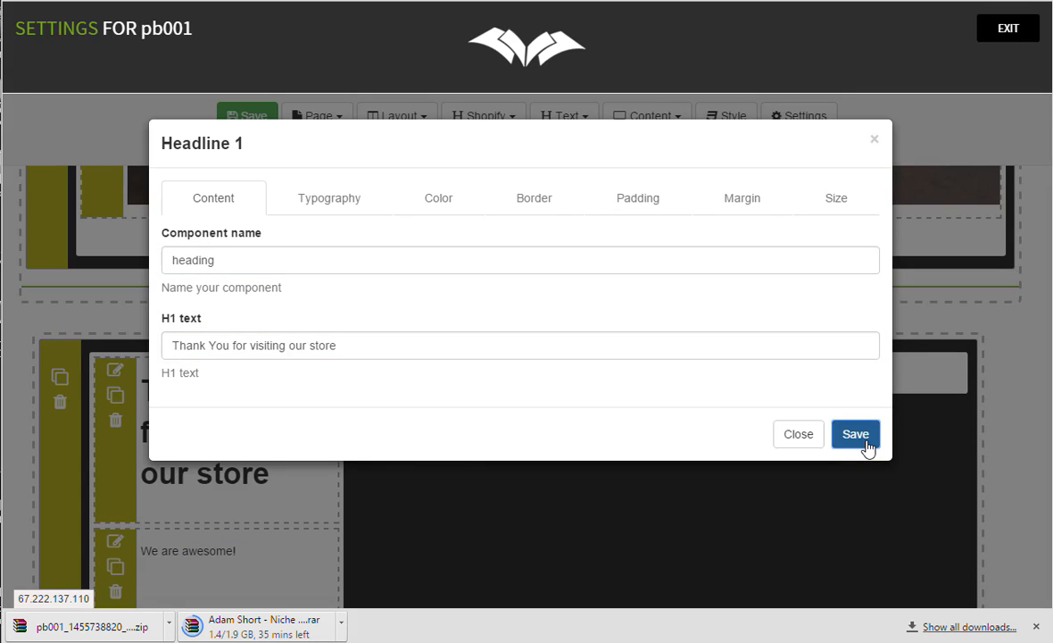
left_click(787, 440)
Step: Check the new heading in the layout, save the About page and exit the theme editor
scroll(280, 478, "down", 2)
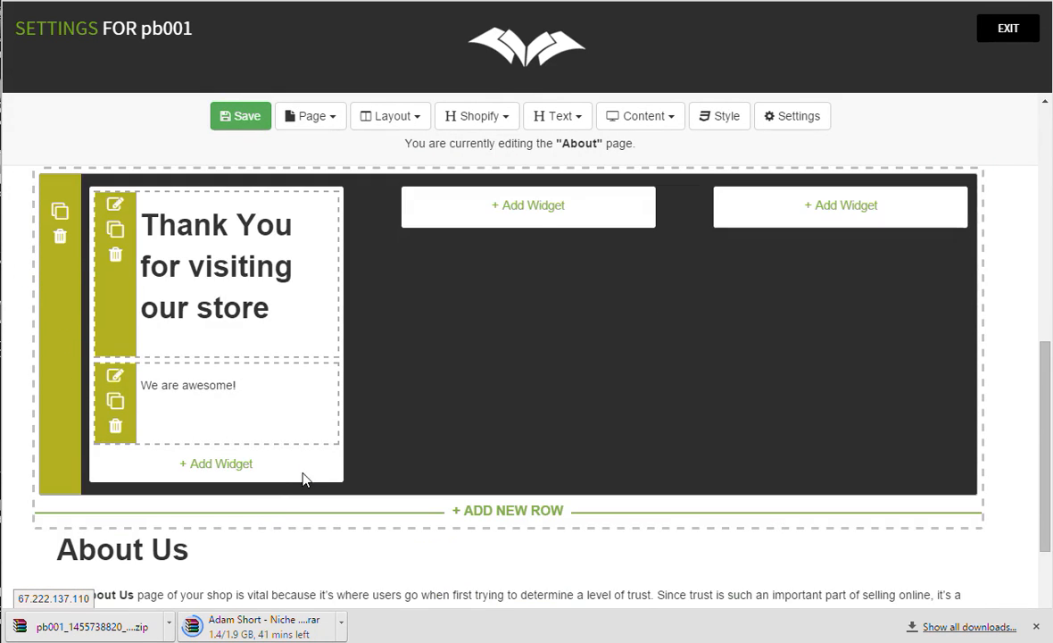
scroll(322, 447, "up", 5)
scroll(816, 470, "down", 2)
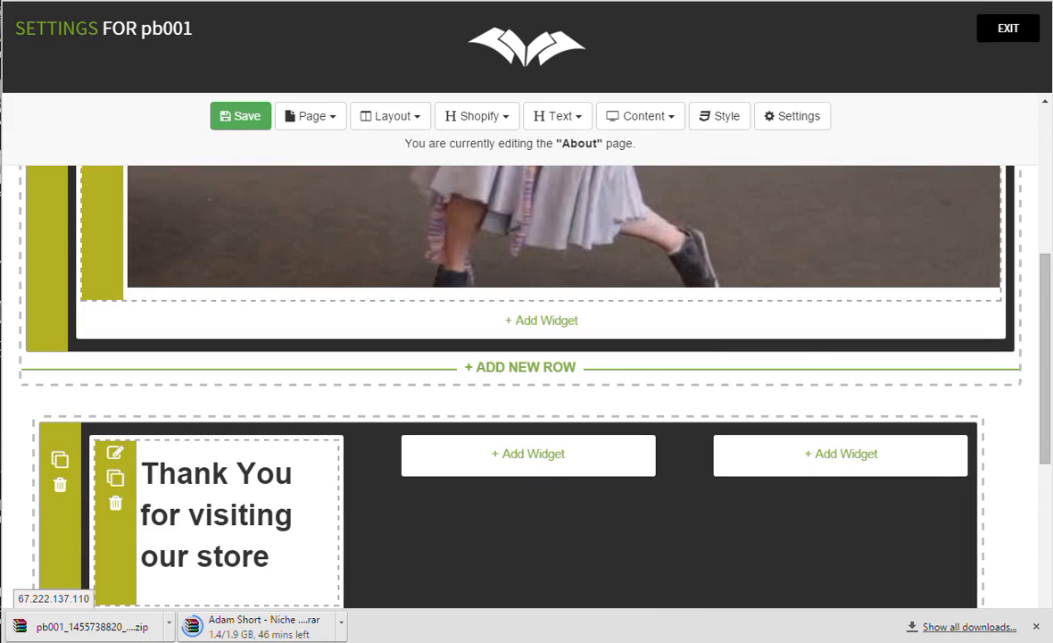
scroll(781, 401, "up", 5)
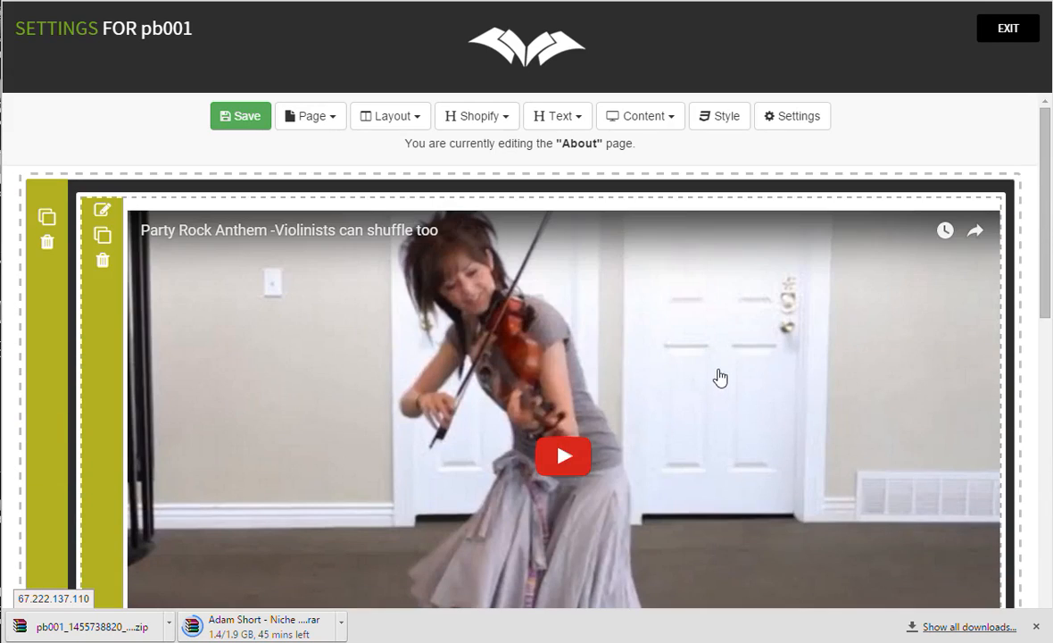
left_click(252, 119)
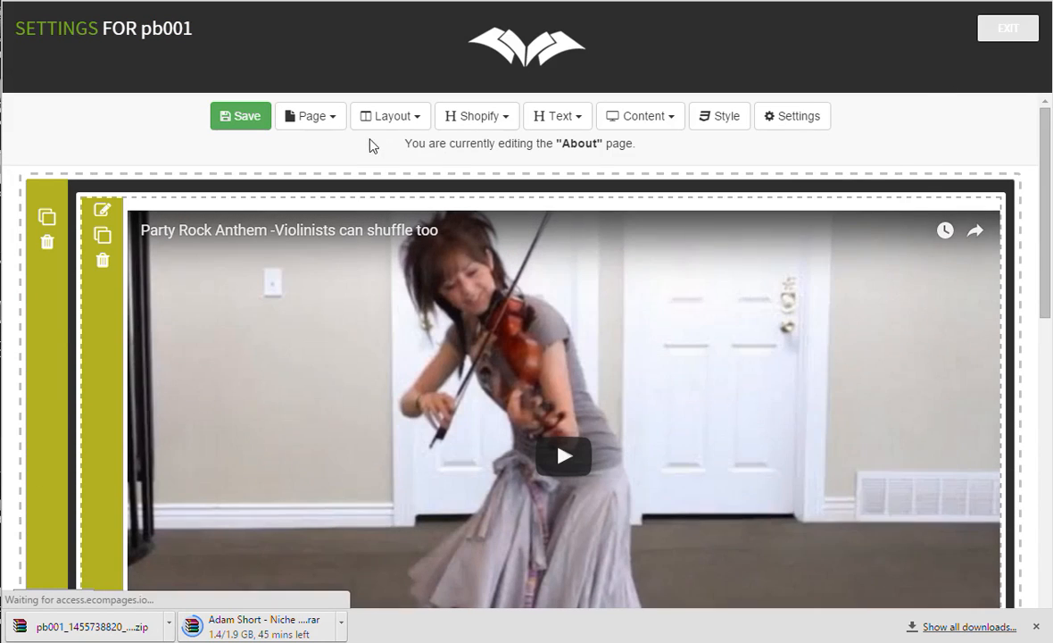
left_click(241, 115)
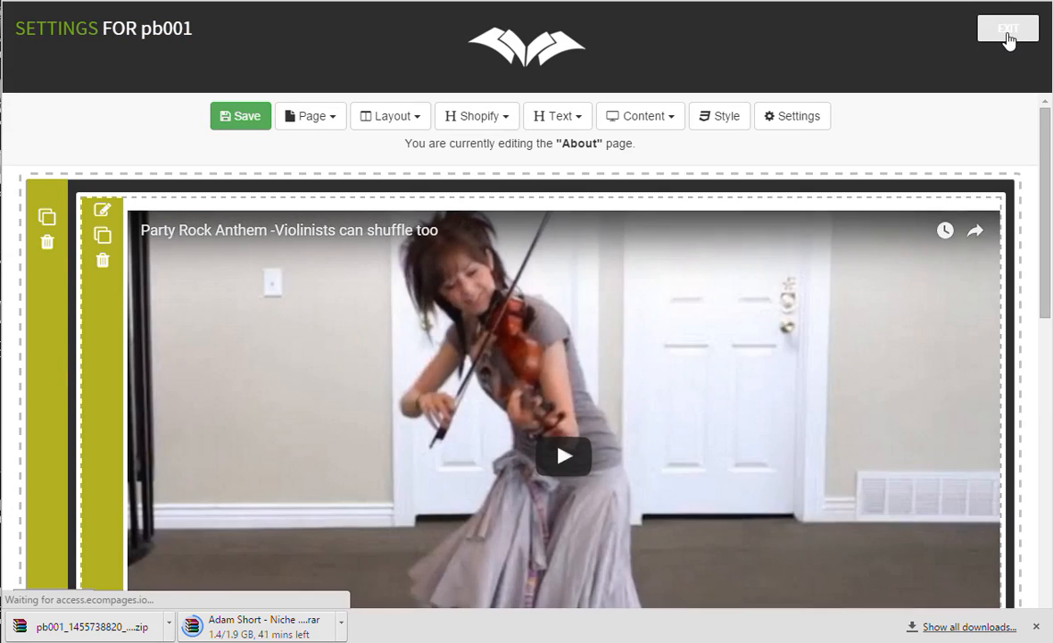
left_click(1008, 38)
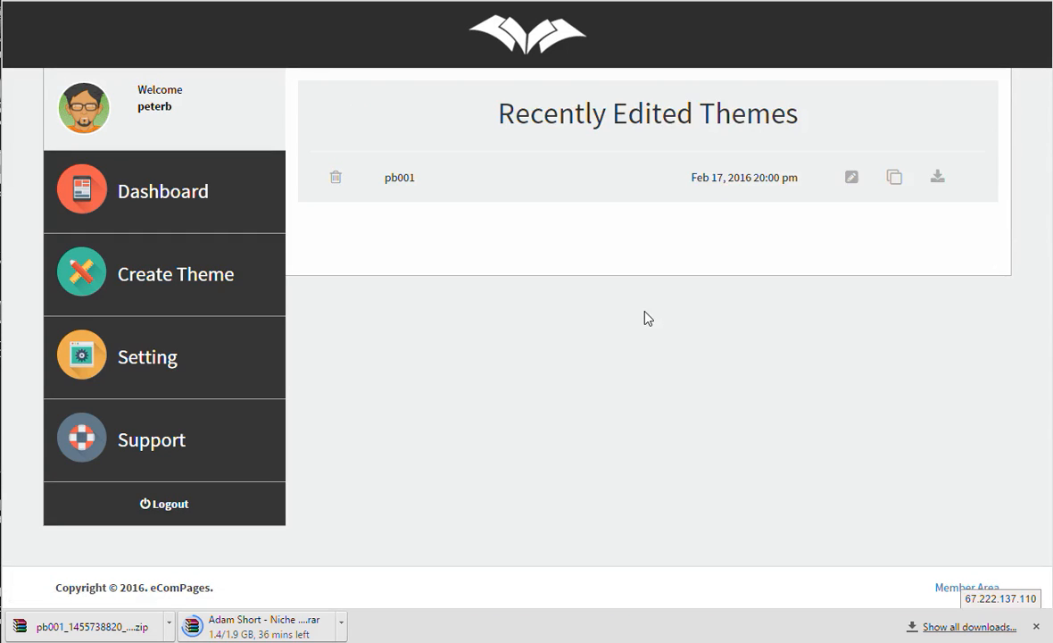
left_click(937, 177)
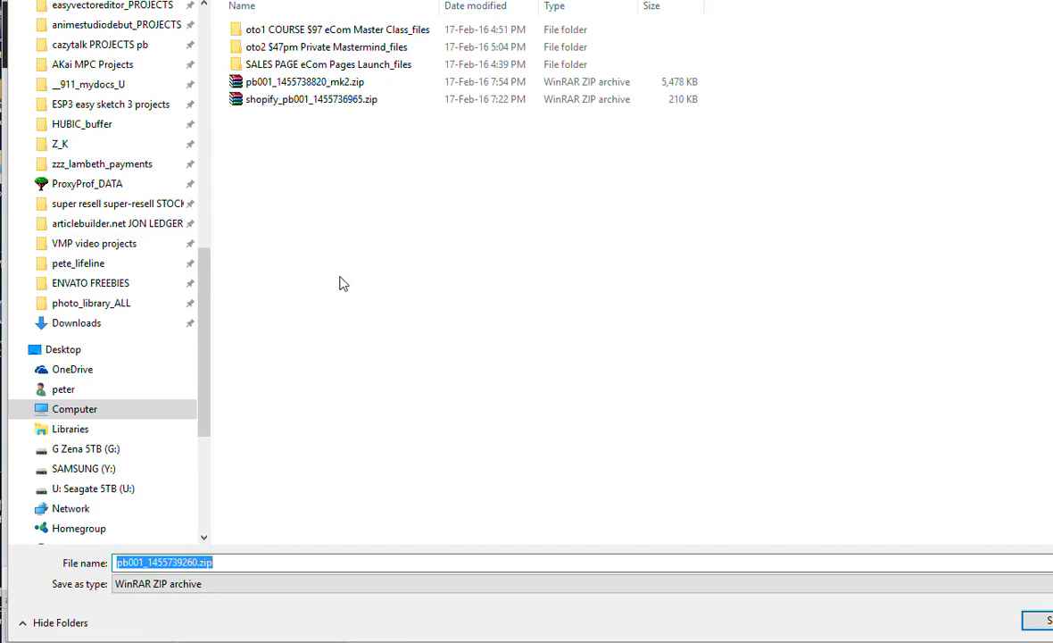
left_click(308, 83)
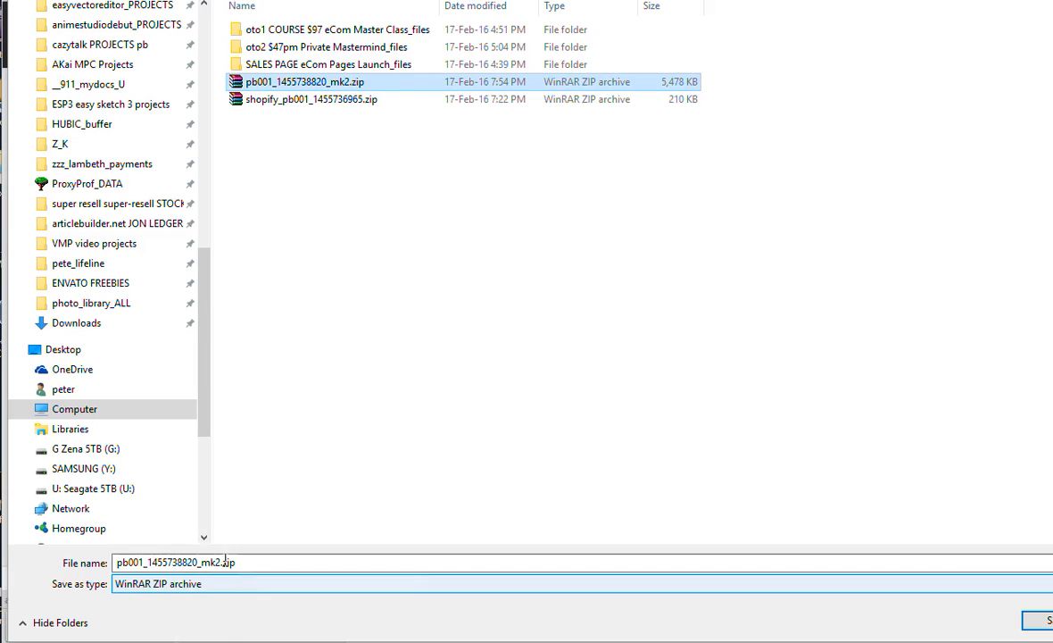
left_click(227, 563)
left_click(218, 563)
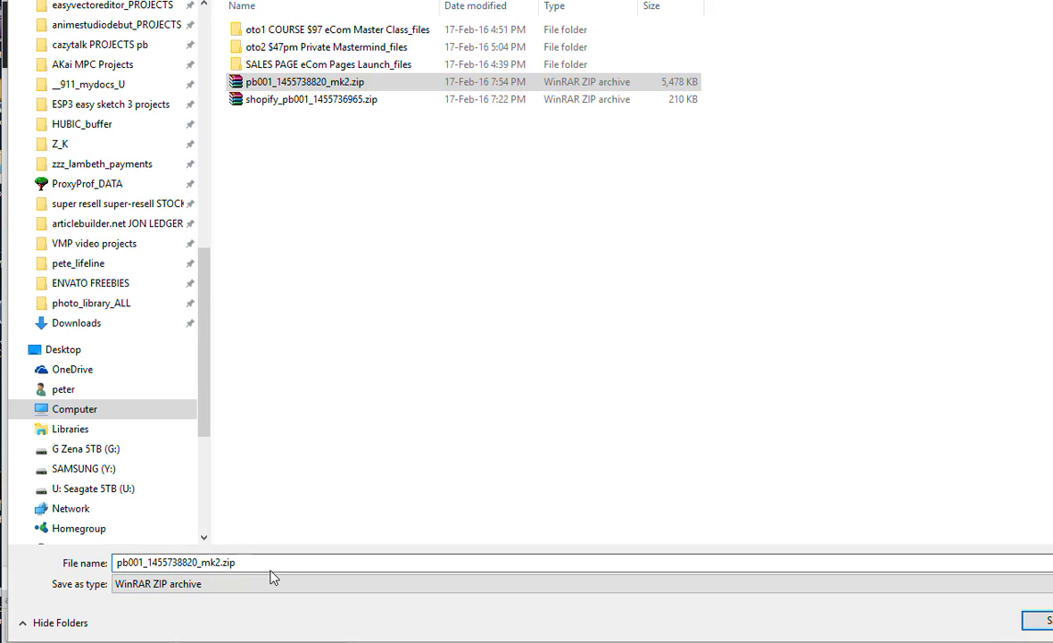
key("shift+Right")
type("3")
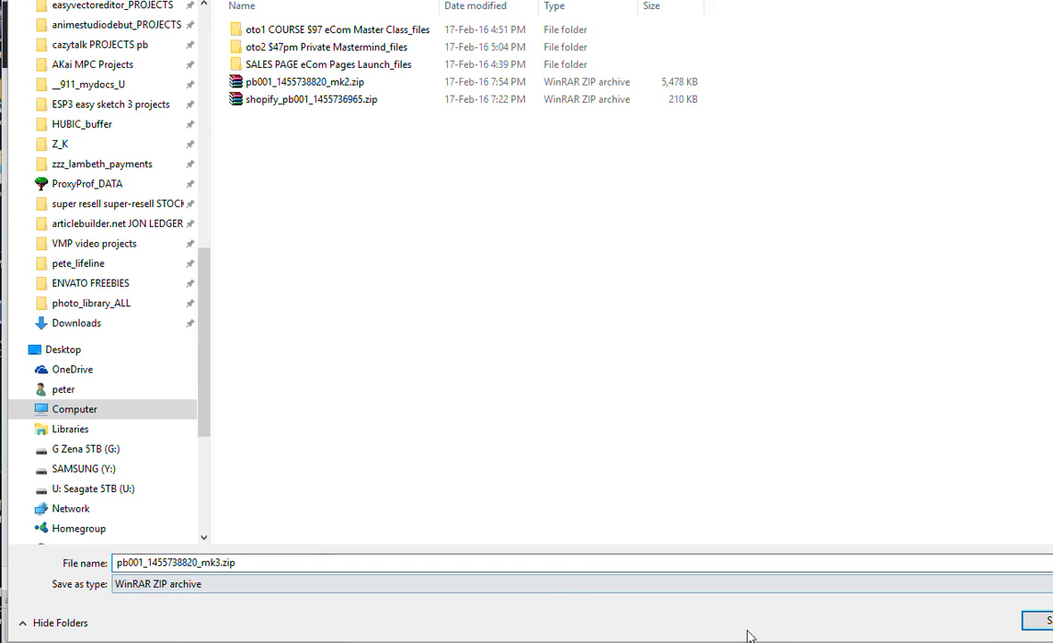
left_click(1038, 620)
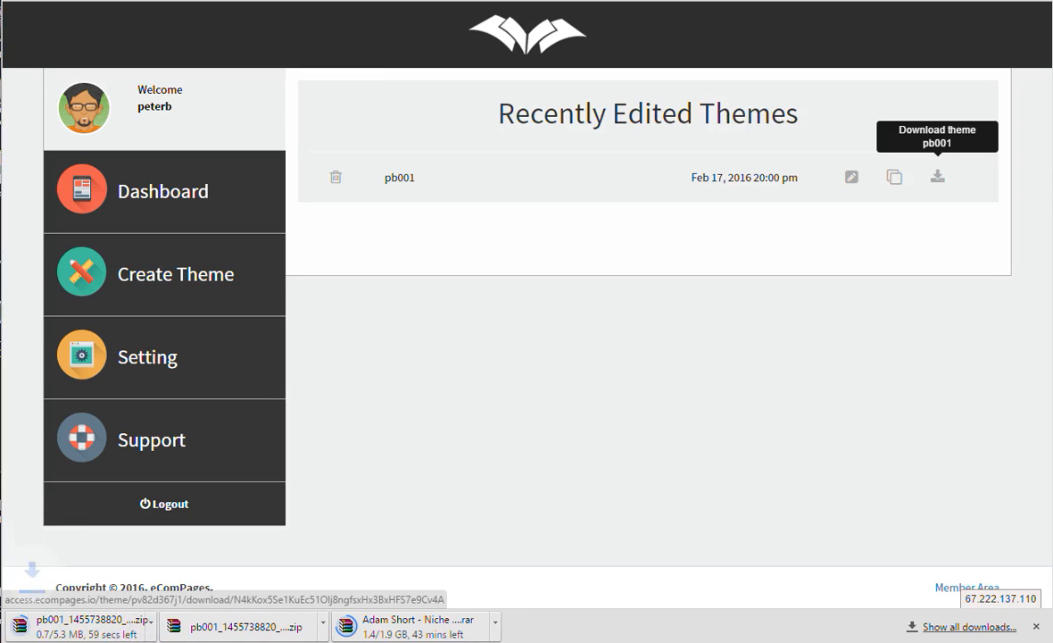
left_click(500, 2)
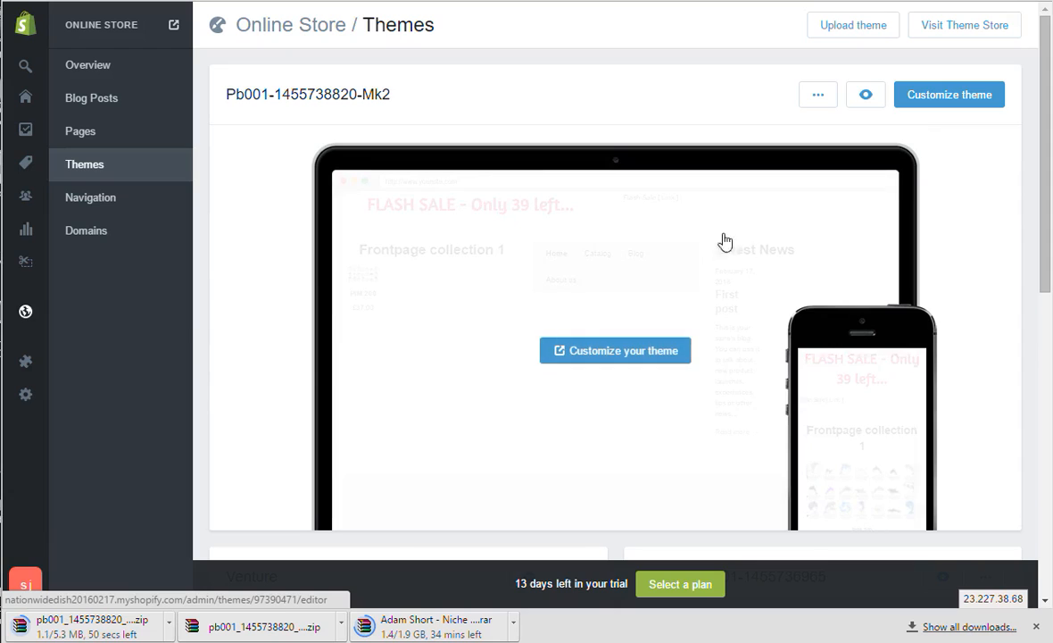
left_click(822, 31)
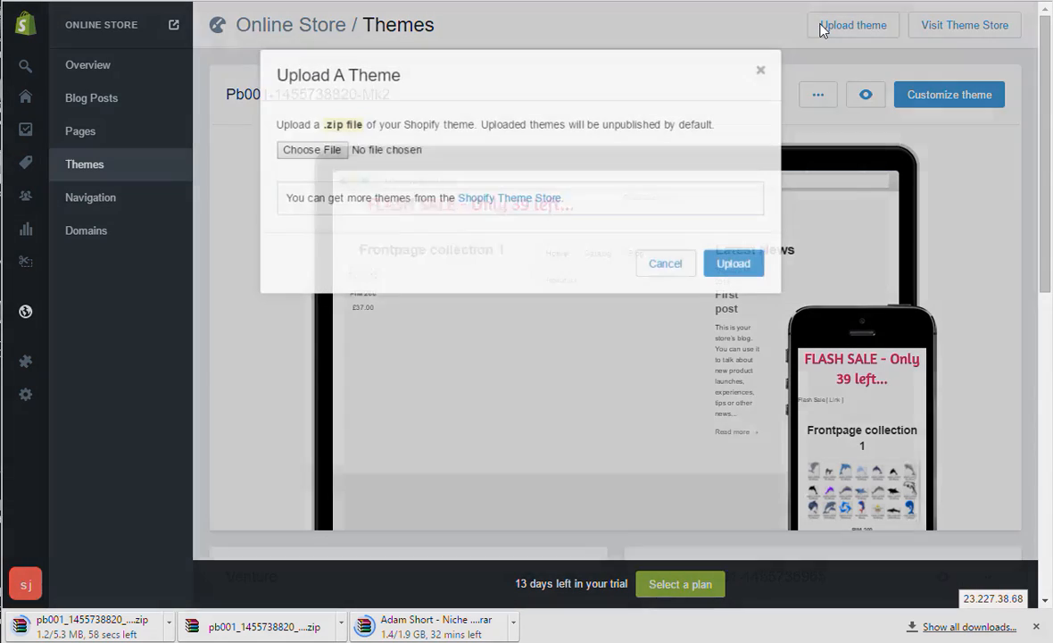
left_click(316, 151)
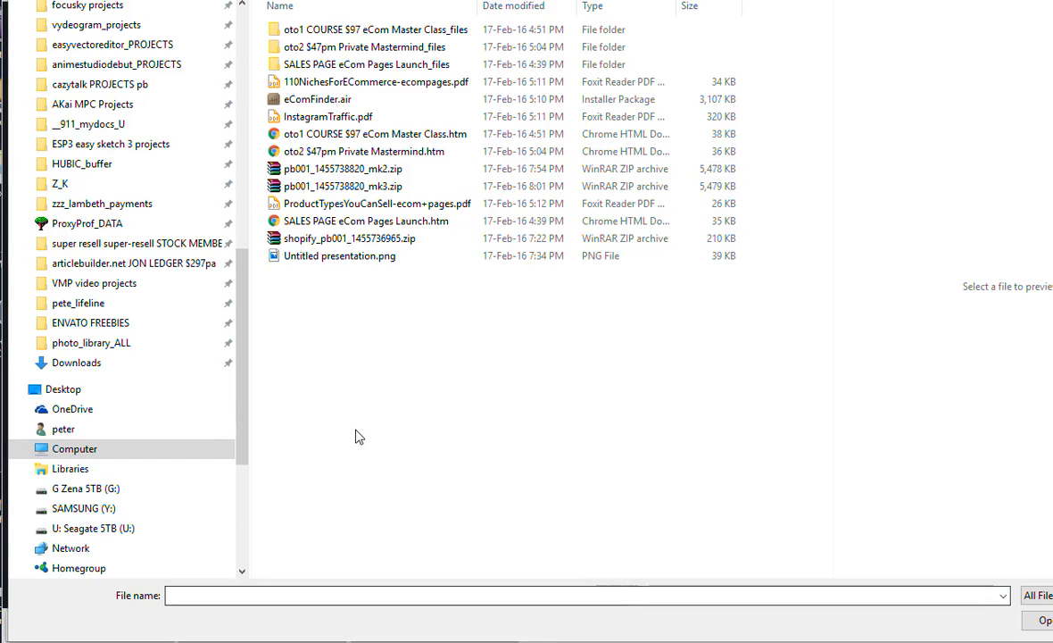
left_click(379, 187)
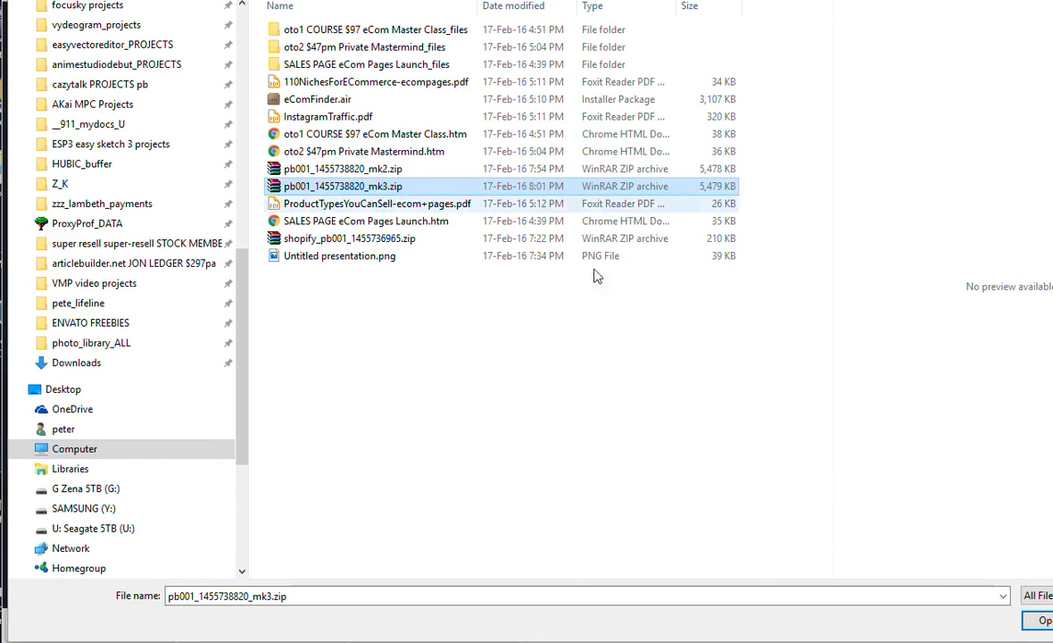
left_click(1043, 625)
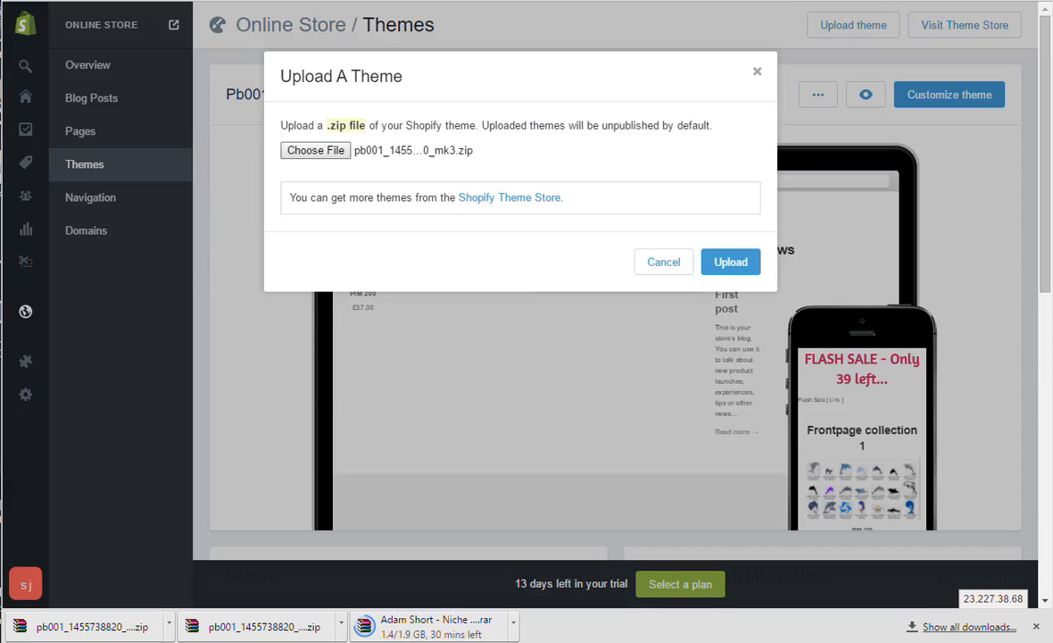
left_click(742, 271)
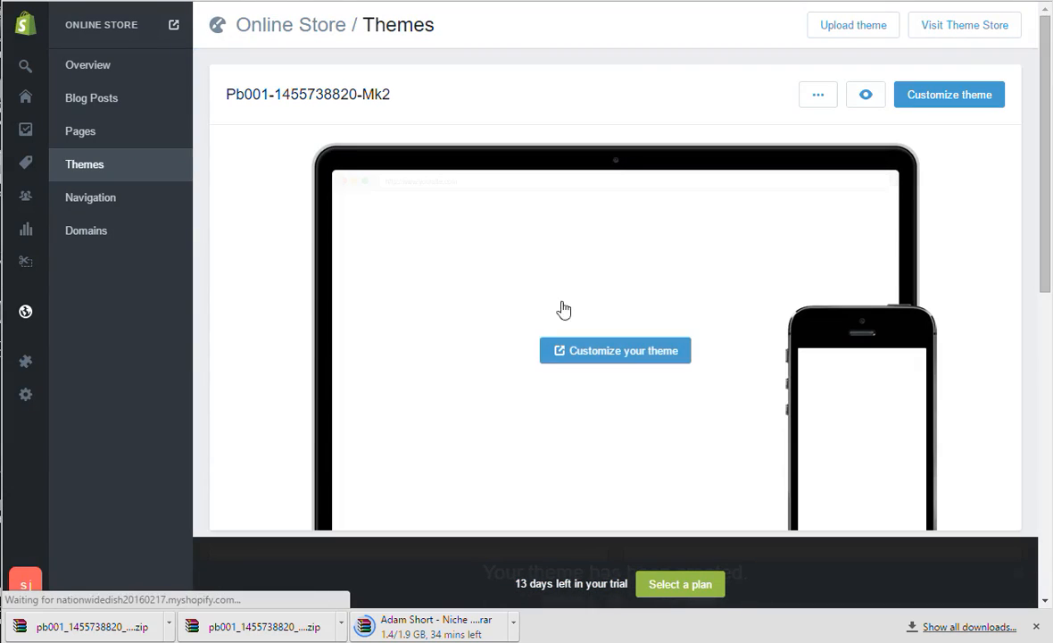
scroll(799, 447, "down", 5)
scroll(749, 469, "down", 3)
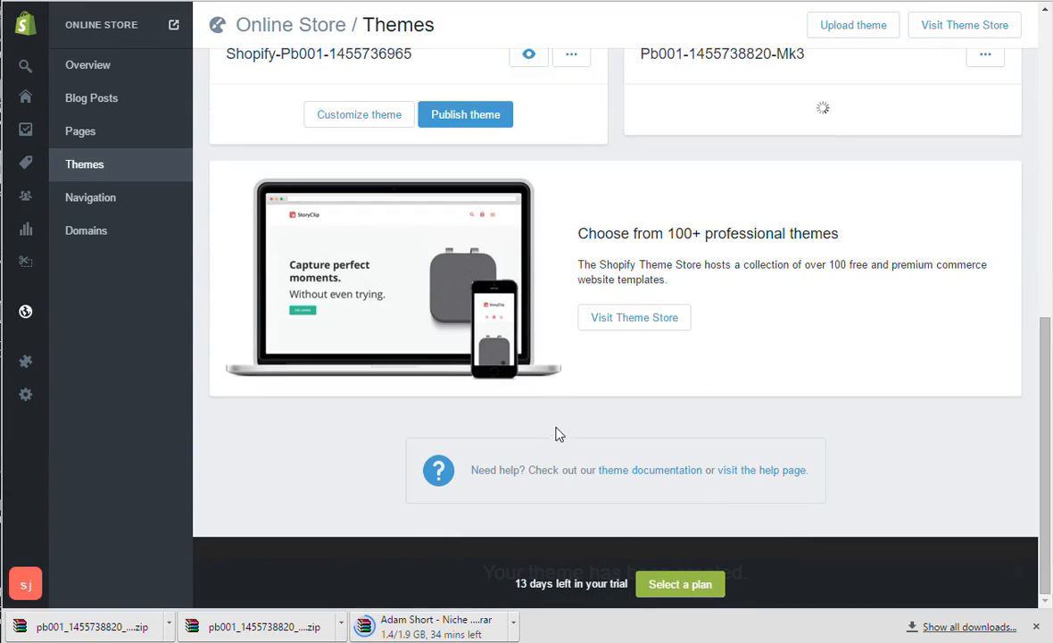
scroll(553, 424, "up", 4)
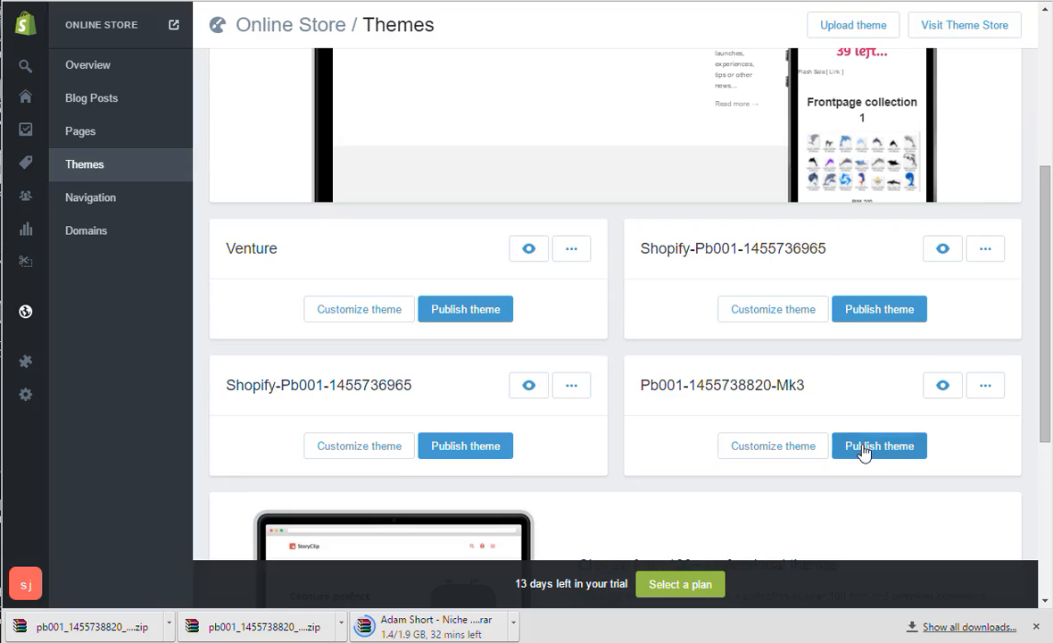
left_click(943, 384)
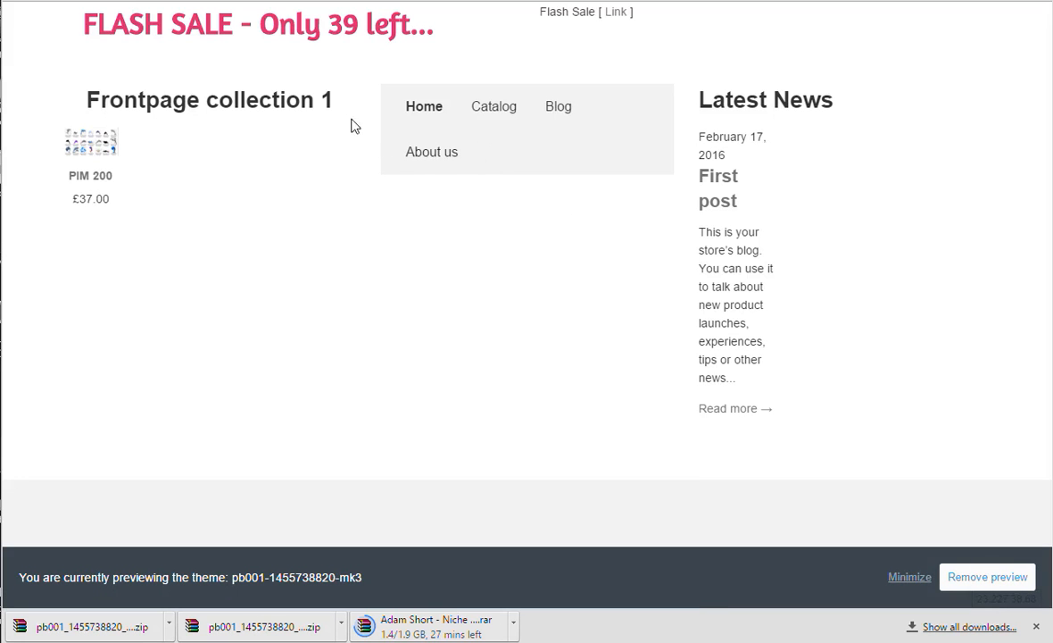
left_click(429, 154)
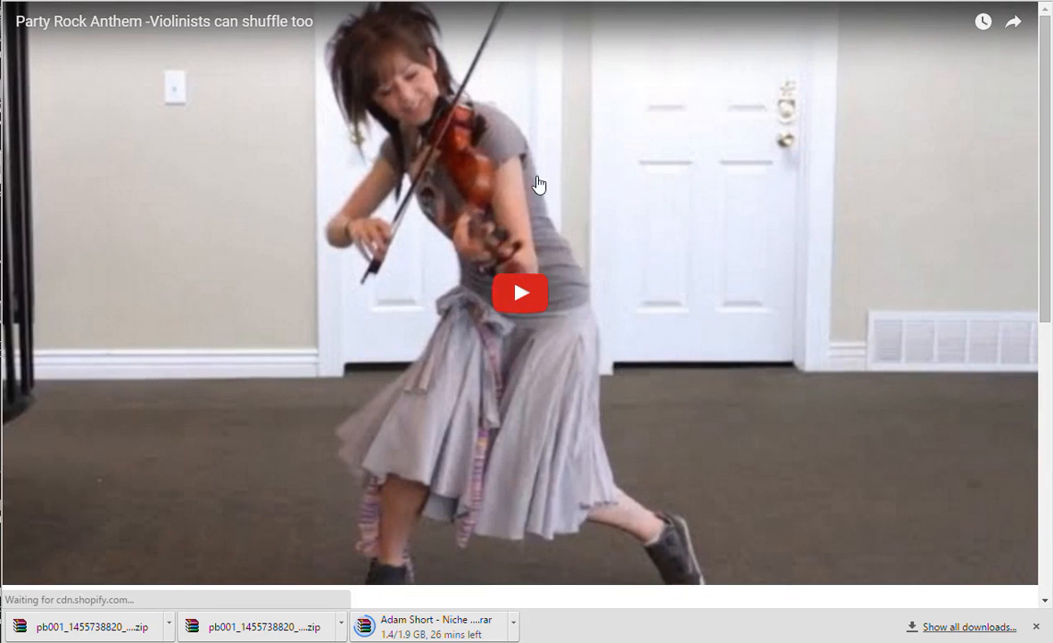
left_click(526, 314)
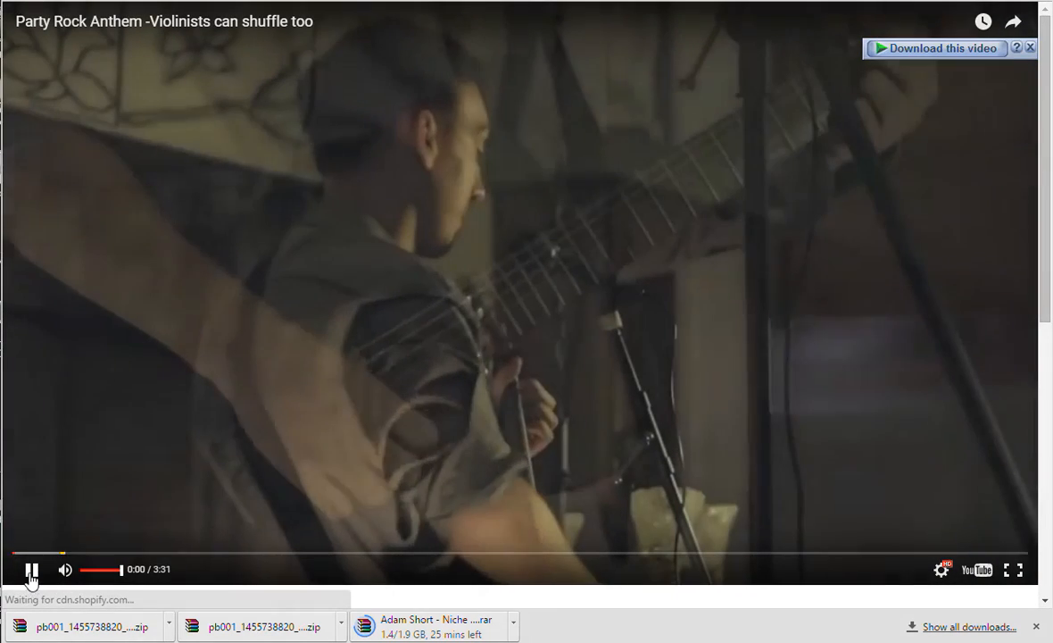
left_click(31, 568)
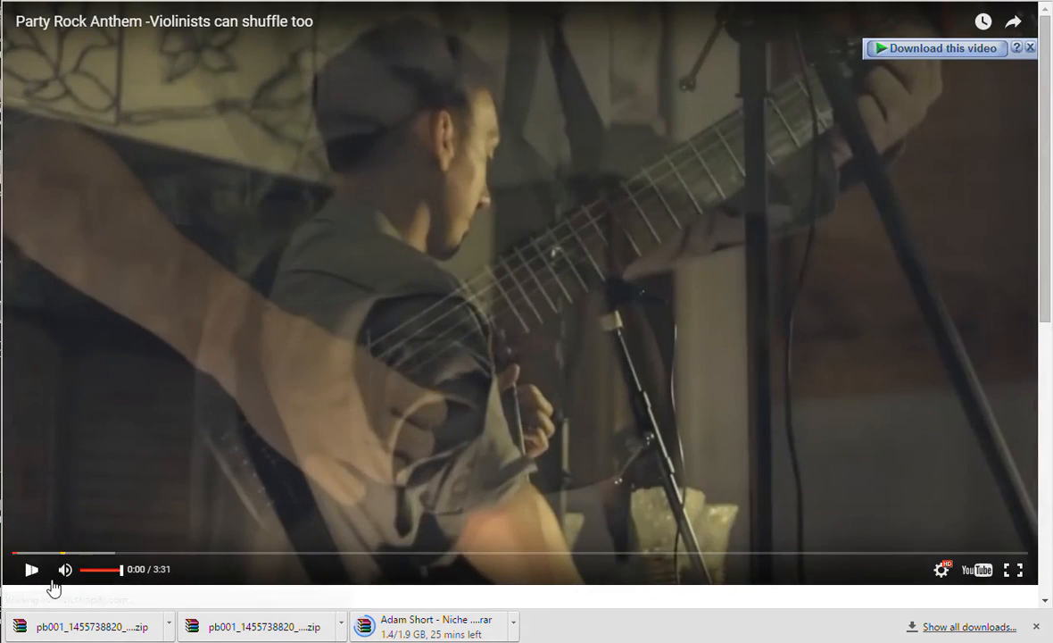
Step: Examine the thank-you heading, the "We are awesome!" paragraph and the About us text below the video
scroll(635, 296, "down", 4)
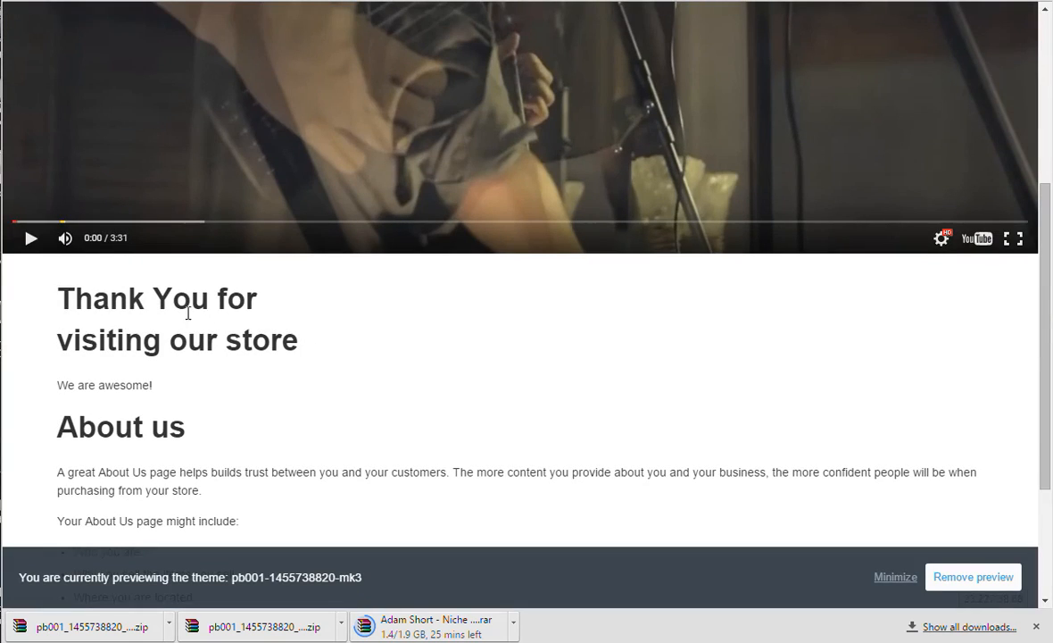
left_click_drag(66, 303, 295, 341)
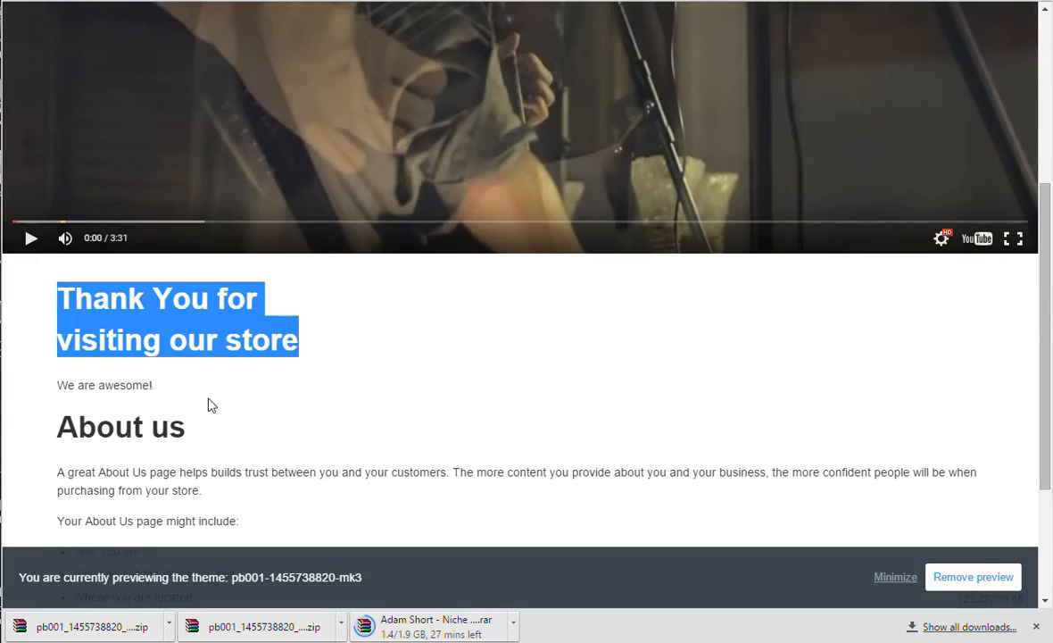
left_click(93, 382)
left_click_drag(60, 391, 120, 386)
scroll(129, 447, "down", 2)
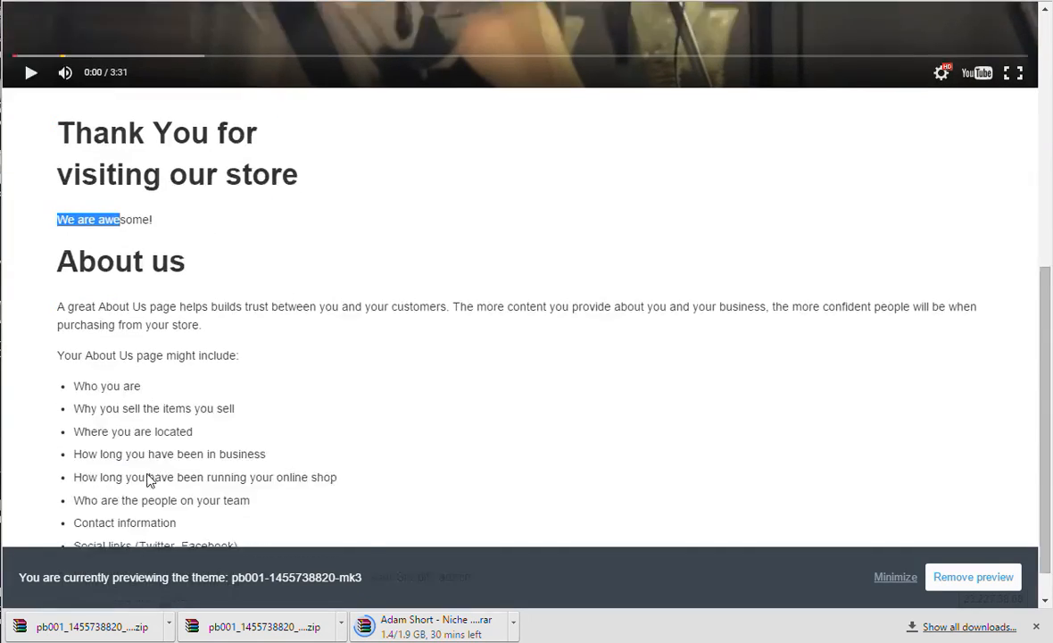
left_click_drag(132, 221, 393, 476)
scroll(392, 476, "up", 3)
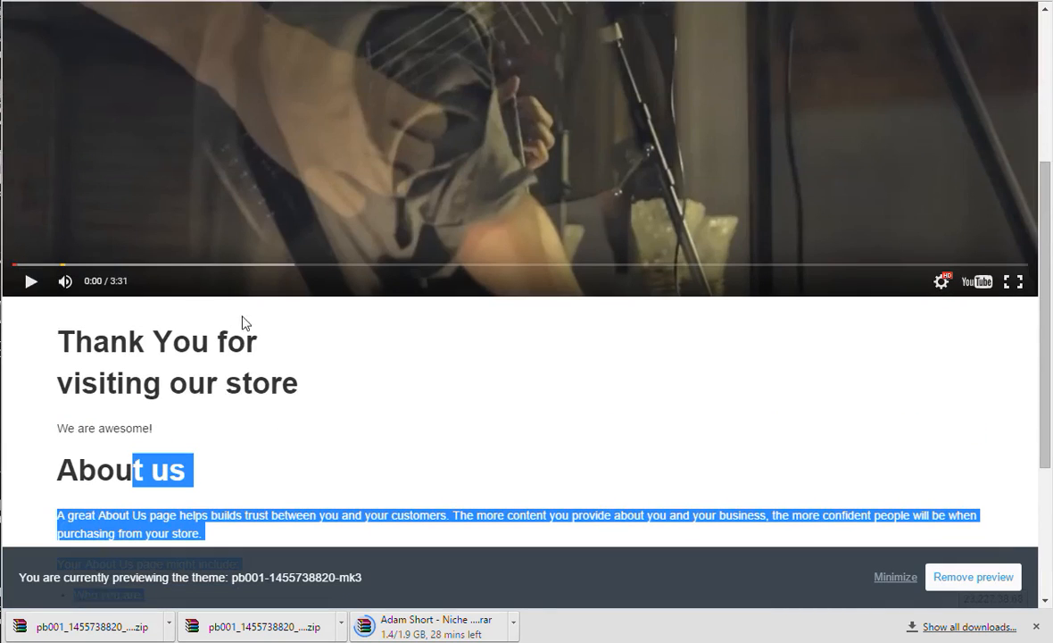
left_click_drag(96, 324, 190, 354)
left_click_drag(249, 410, 253, 440)
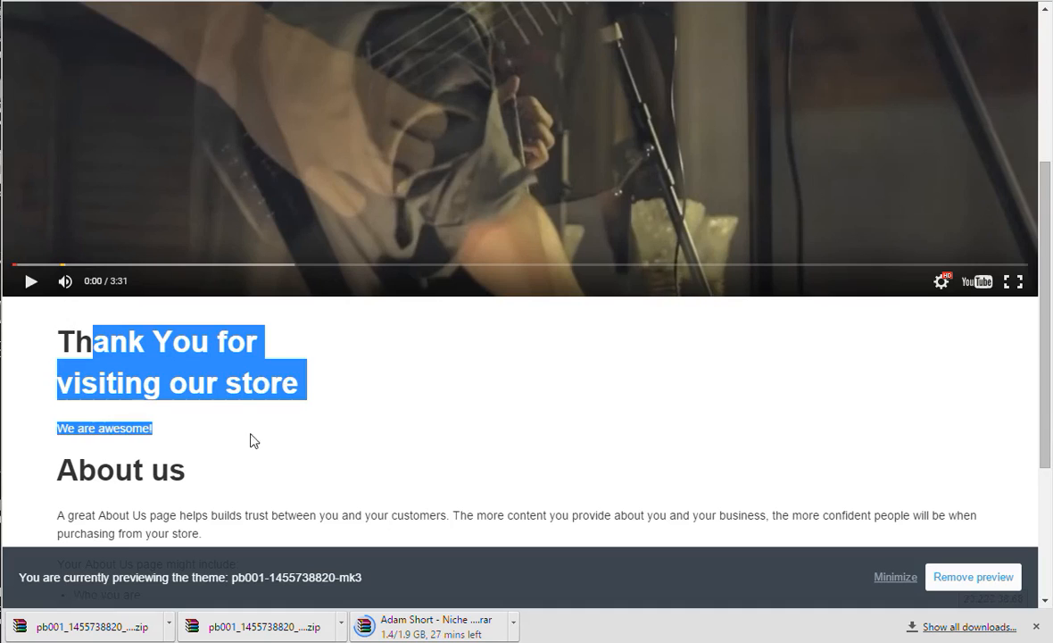
left_click(175, 432)
scroll(196, 416, "up", 3)
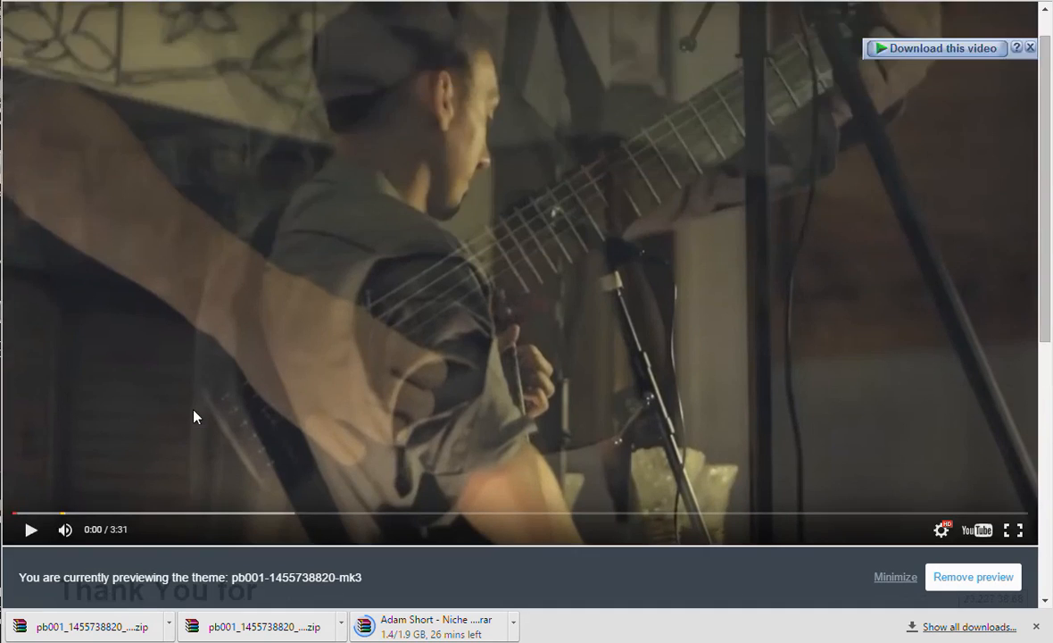
scroll(191, 425, "down", 2)
scroll(192, 425, "down", 2)
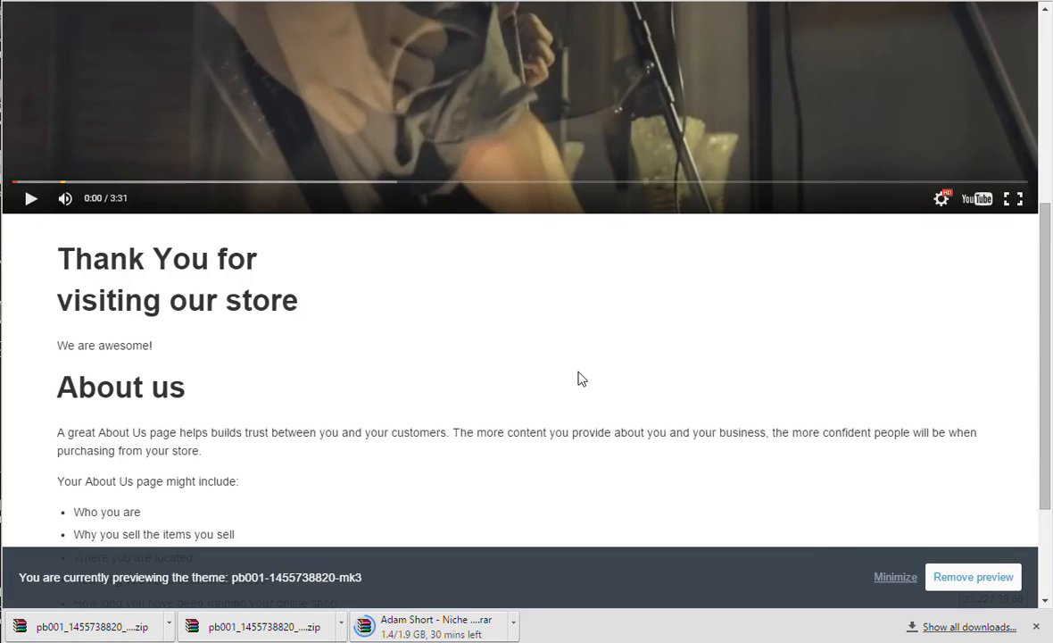
Step: Review the previewed About us page from the full-width video down to the list of suggested contents
scroll(576, 379, "up", 4)
scroll(593, 345, "down", 6)
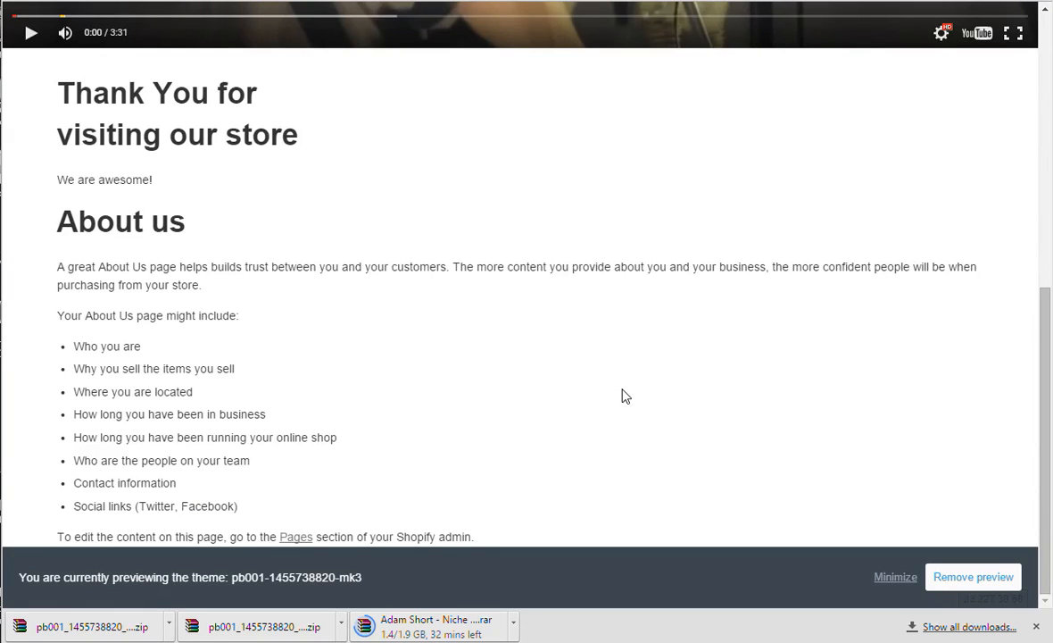
scroll(624, 395, "up", 6)
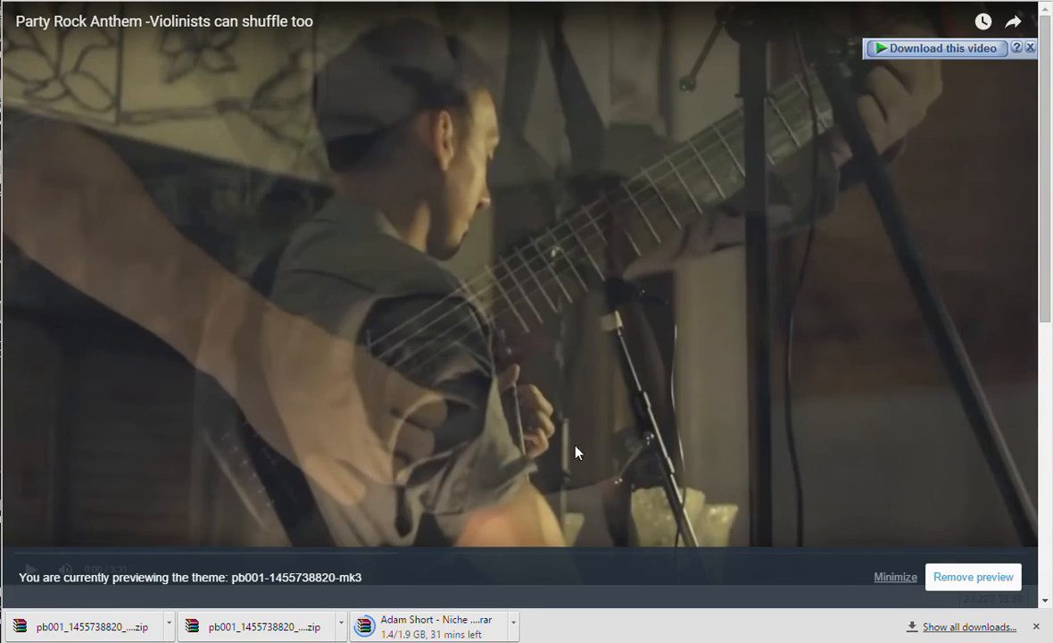
scroll(576, 453, "down", 6)
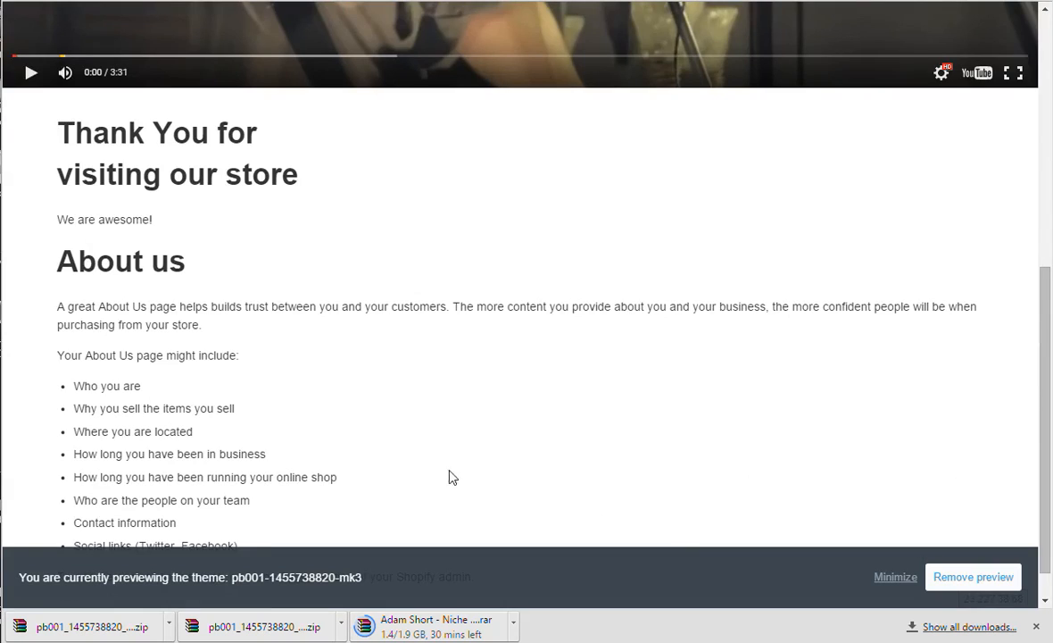
scroll(171, 441, "up", 6)
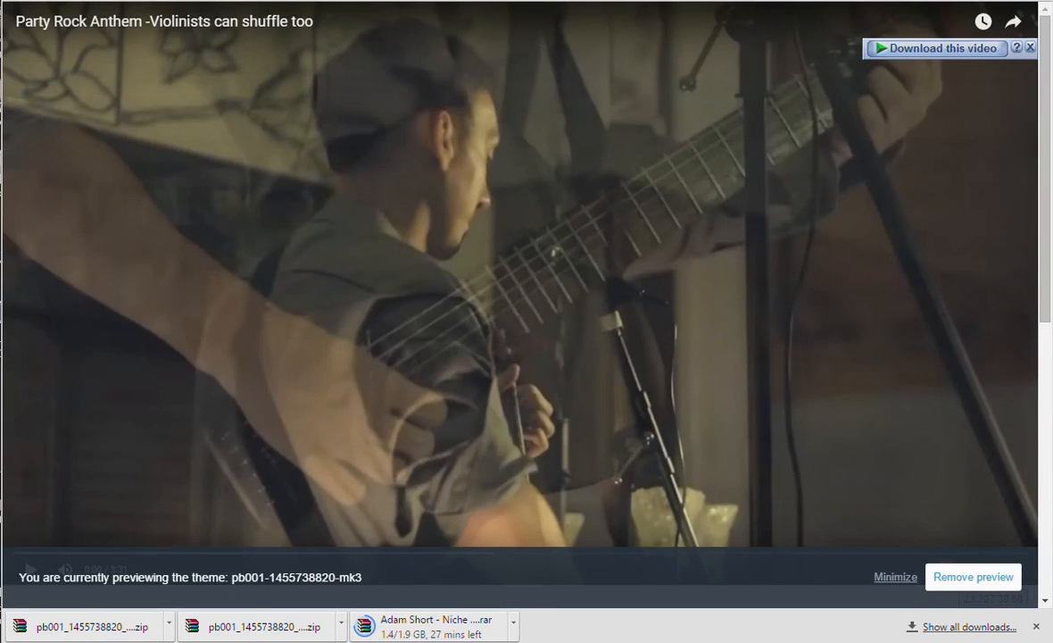
Step: Return to the previewed home page, inspect the PIM 200 product page down to the sharing section, and go back home
key("alt+Left")
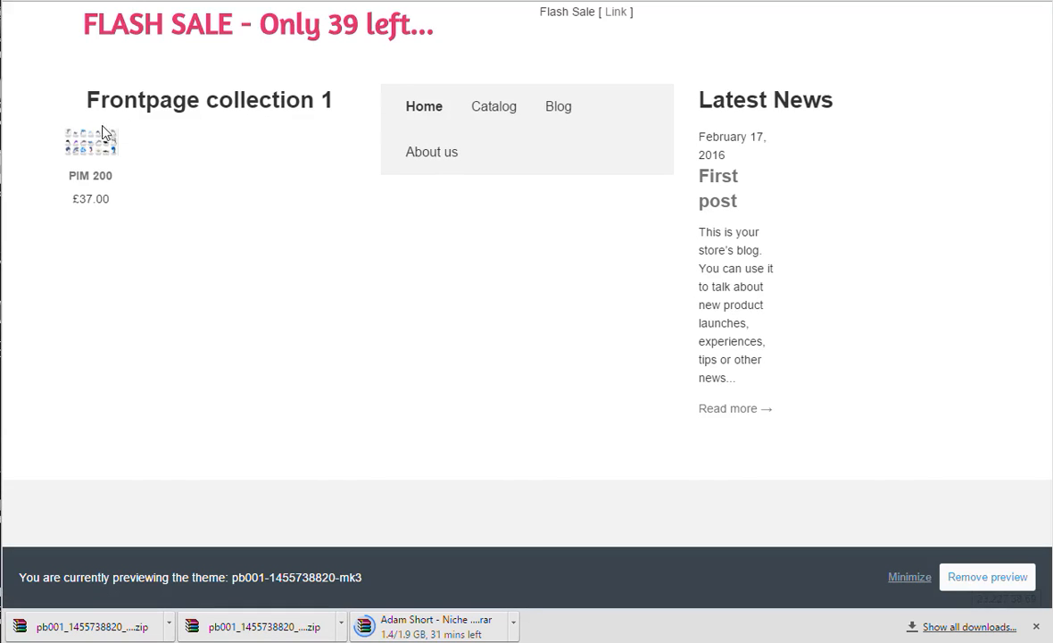
left_click(86, 143)
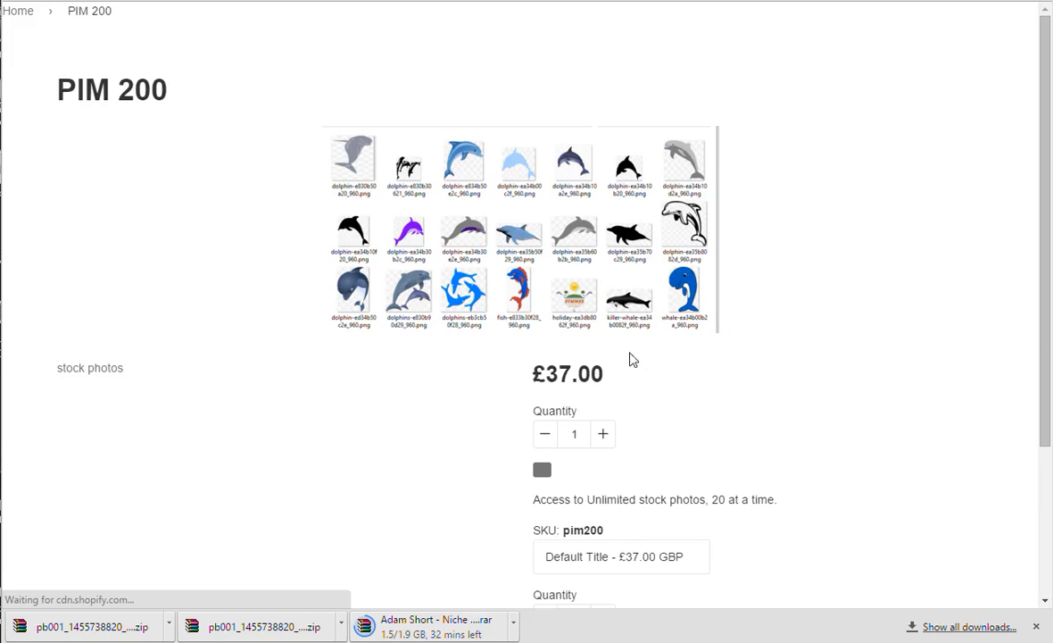
scroll(656, 415, "down", 2)
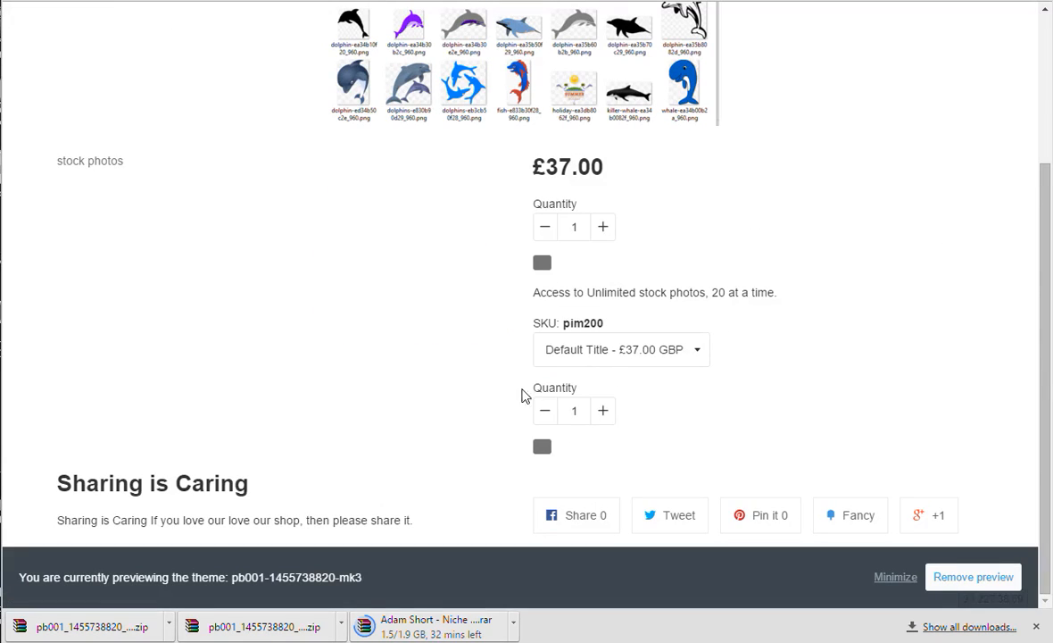
scroll(445, 398, "up", 2)
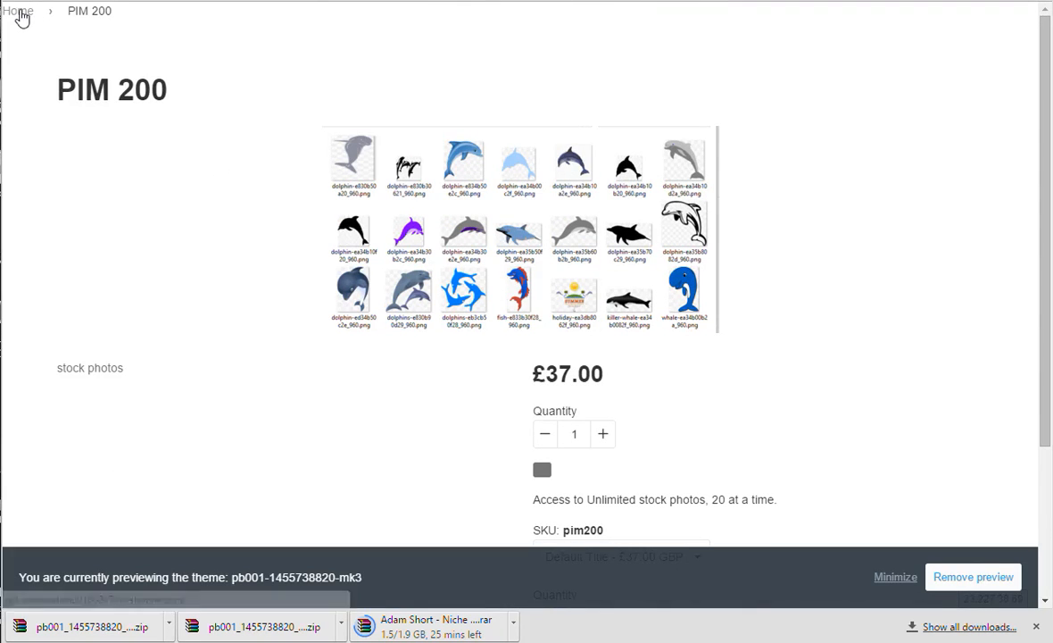
left_click(18, 13)
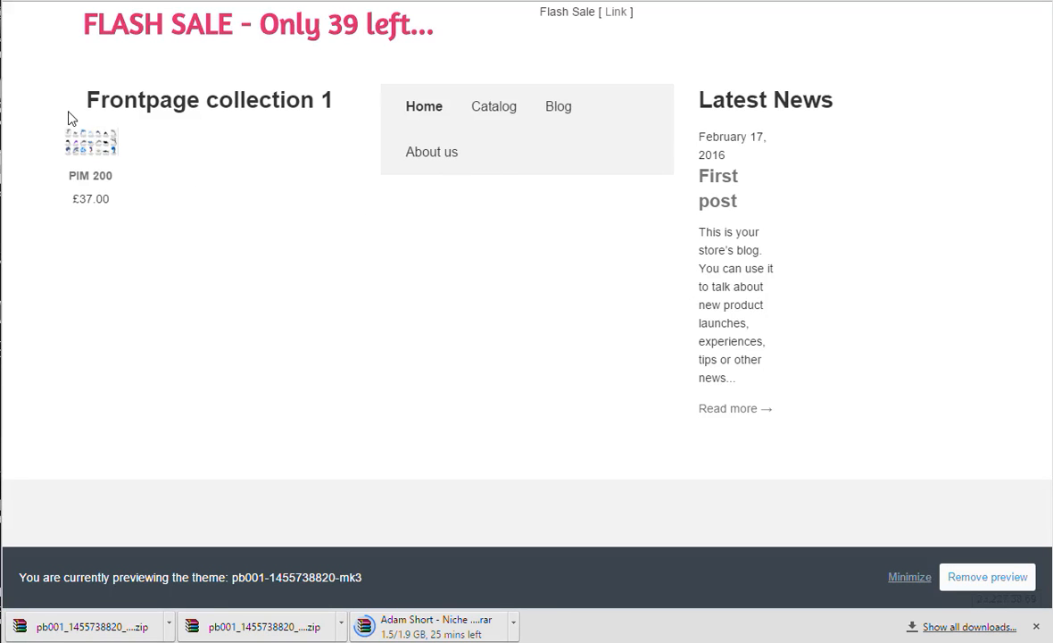
Step: Reopen the previewed About us page and highlight the thank-you heading together with the "We are awesome!" paragraph
left_click(432, 155)
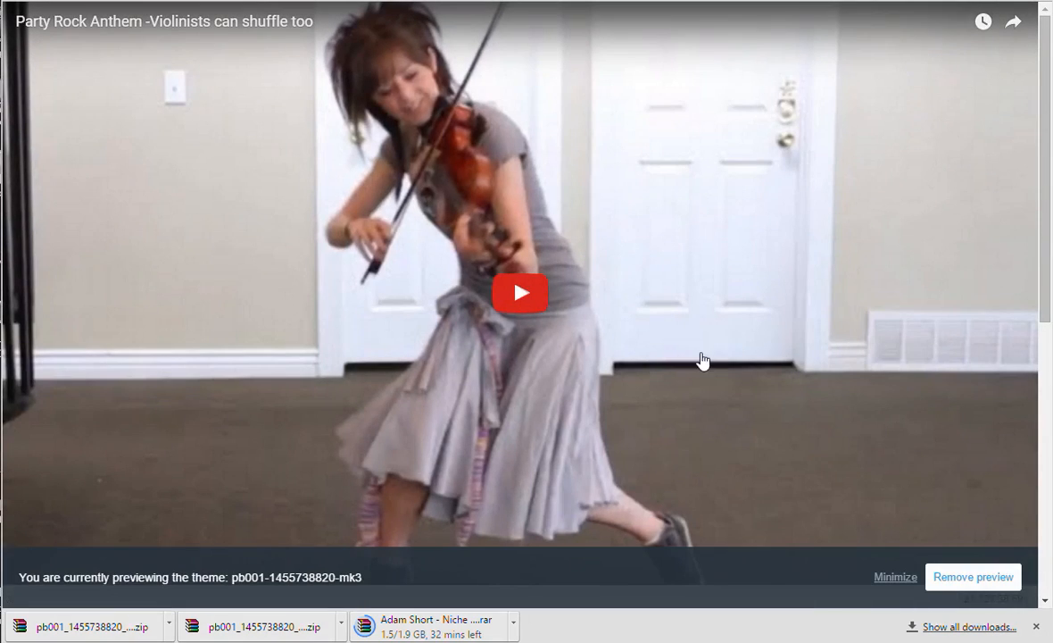
scroll(701, 363, "down", 1)
scroll(702, 362, "down", 5)
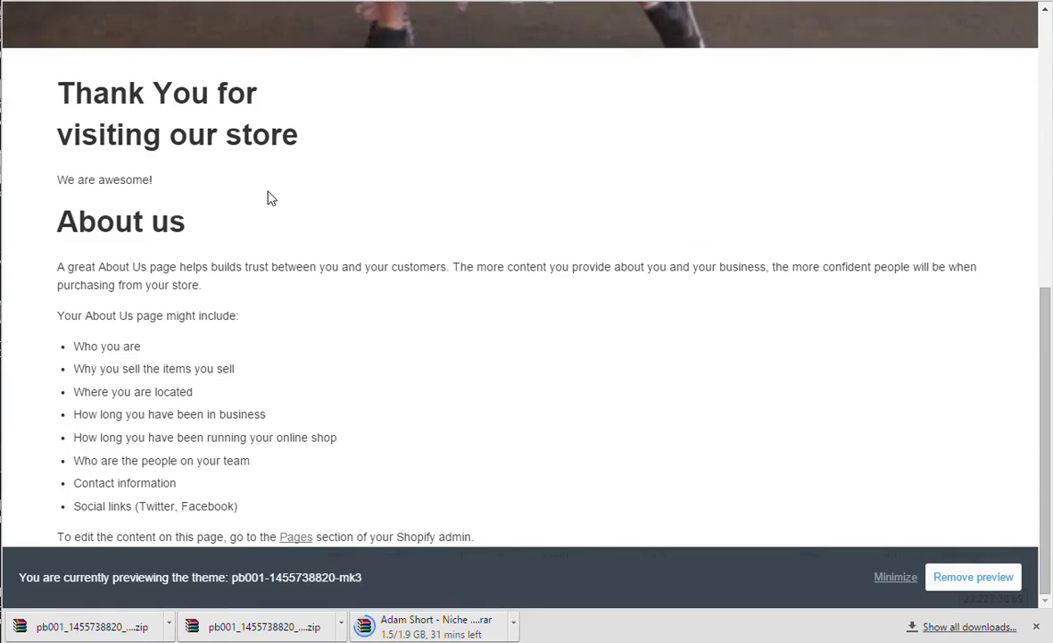
left_click_drag(64, 93, 209, 182)
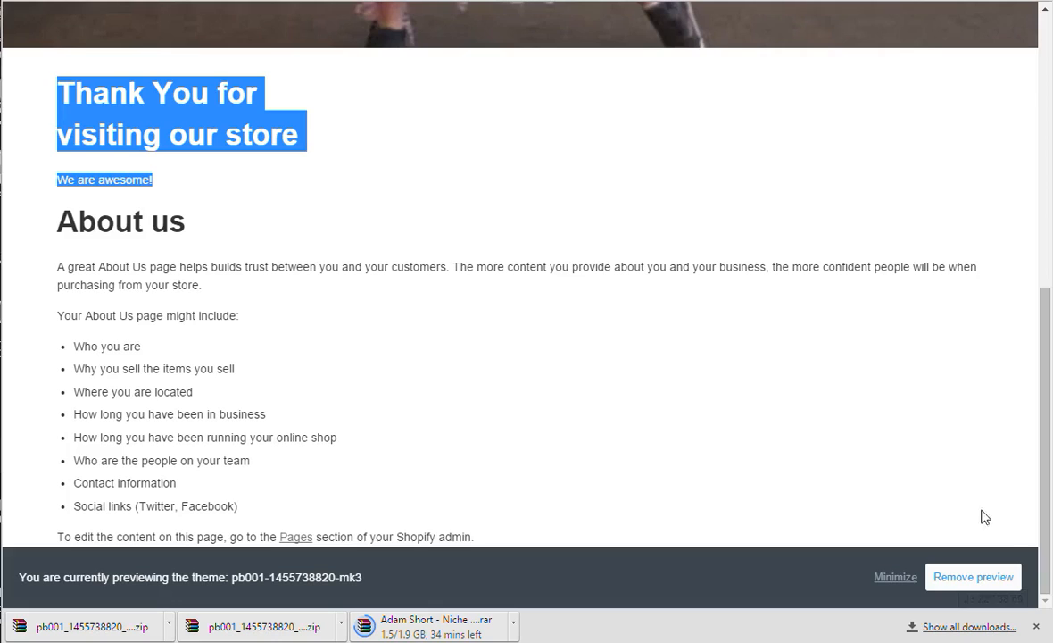
left_click(983, 576)
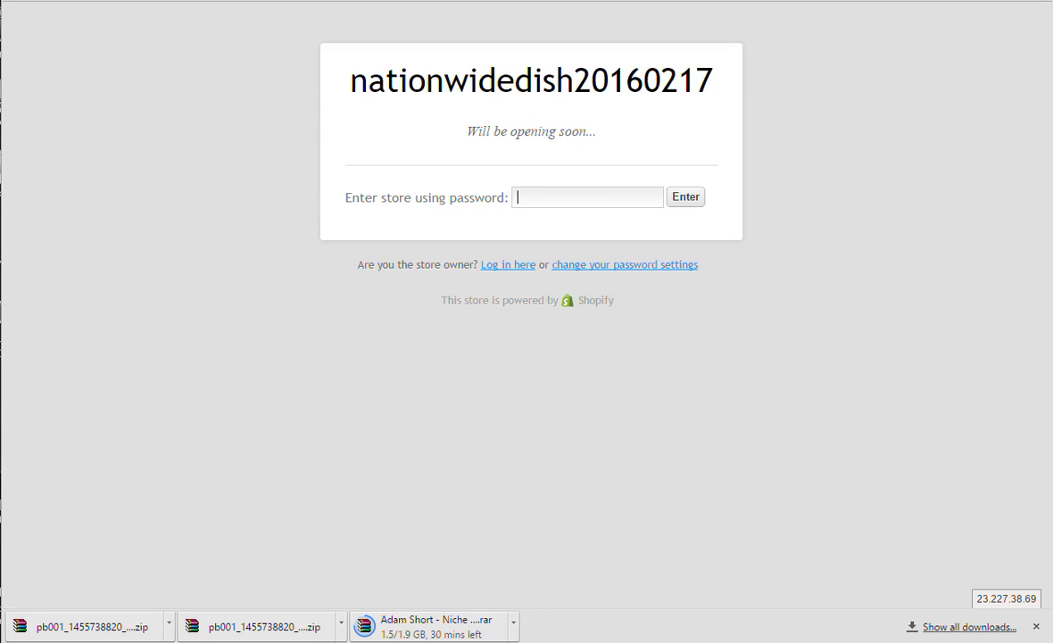
key("ctrl+w")
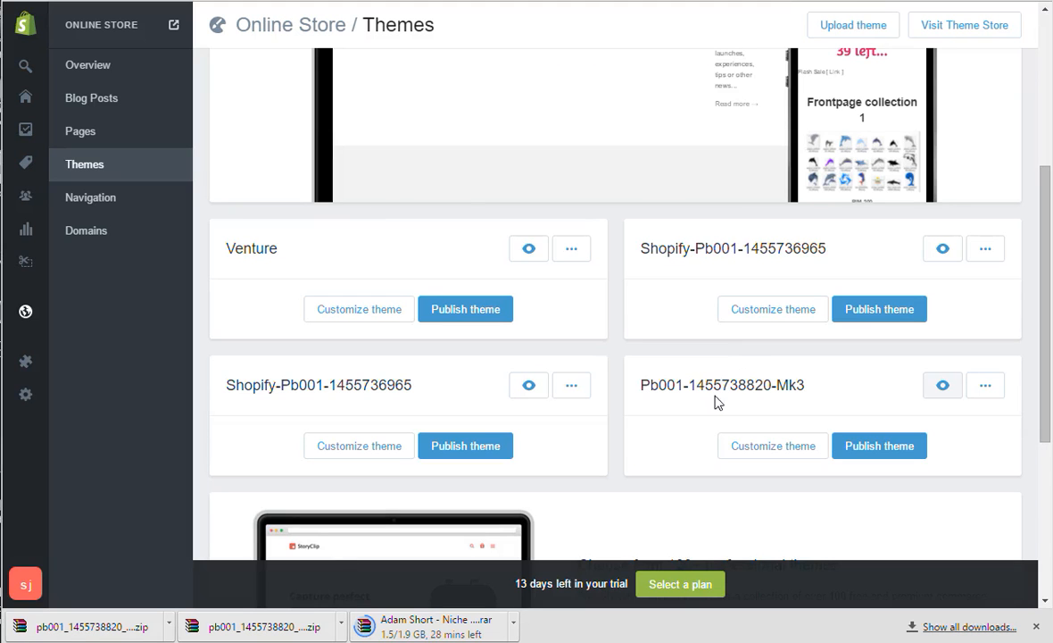
left_click(876, 446)
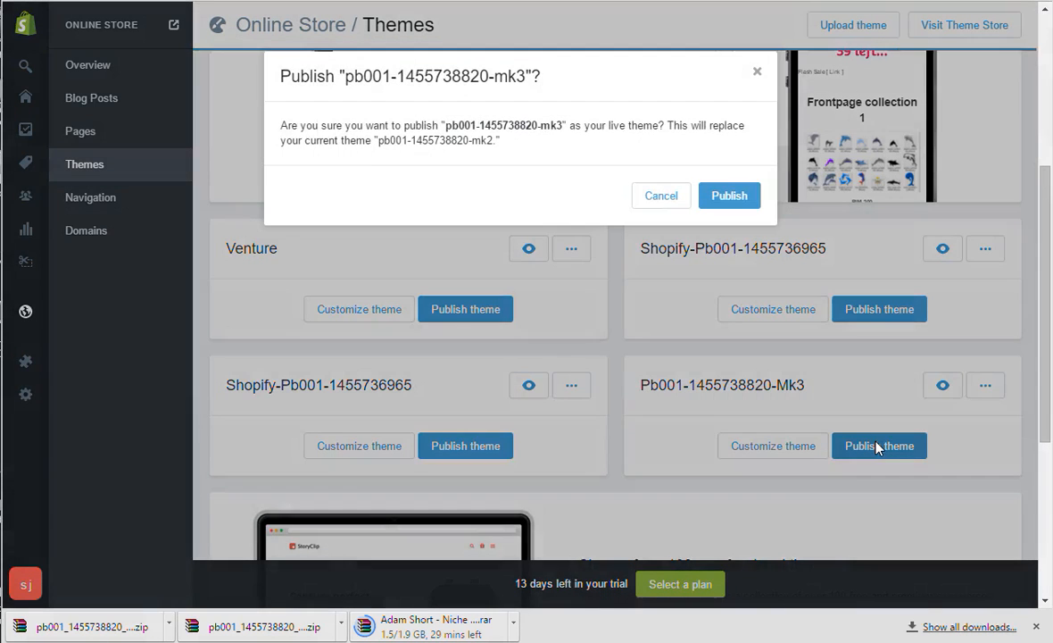
left_click(747, 189)
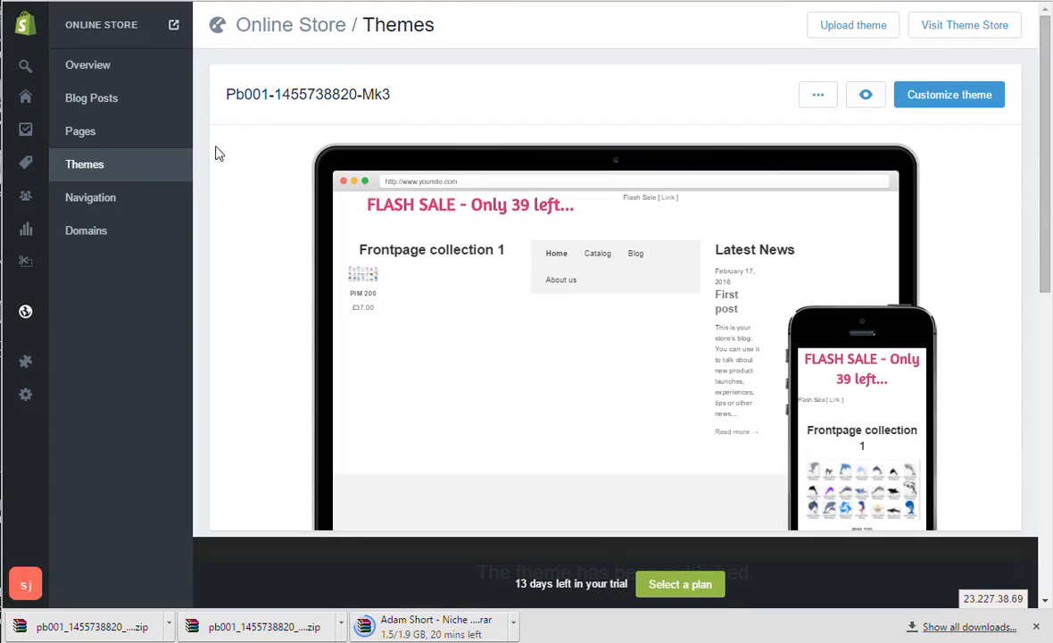
Step: View the live store's About us page and check the video and the text below it
left_click(177, 28)
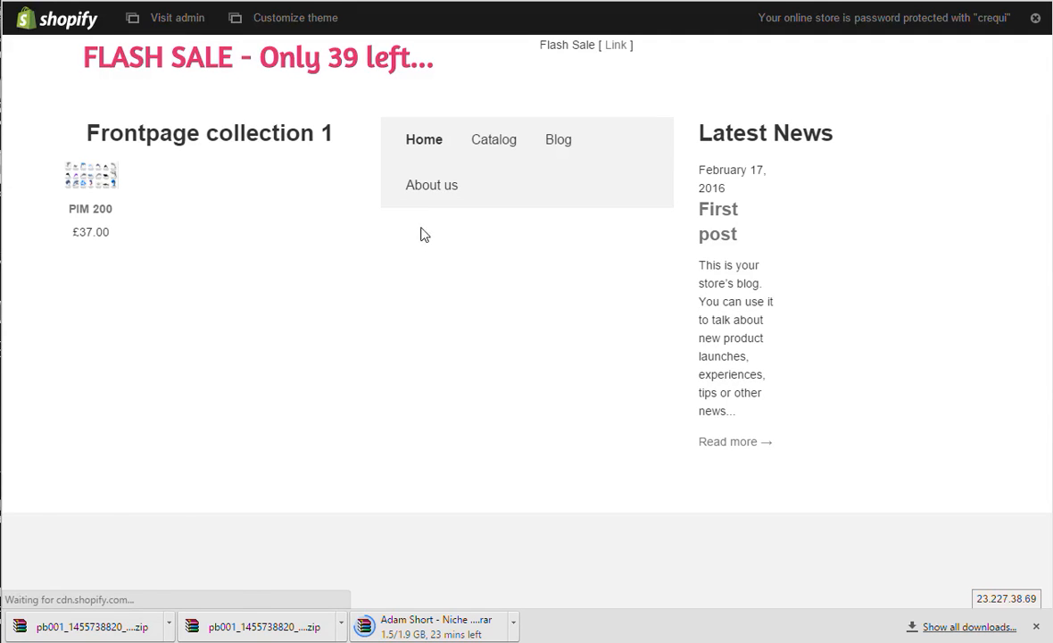
left_click(448, 193)
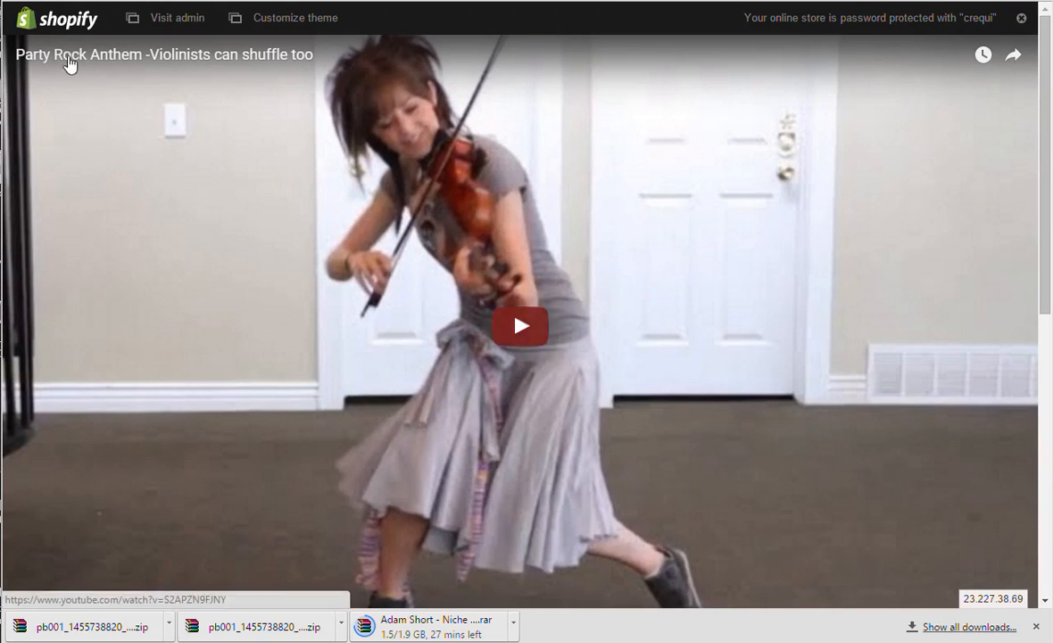
scroll(714, 351, "down", 4)
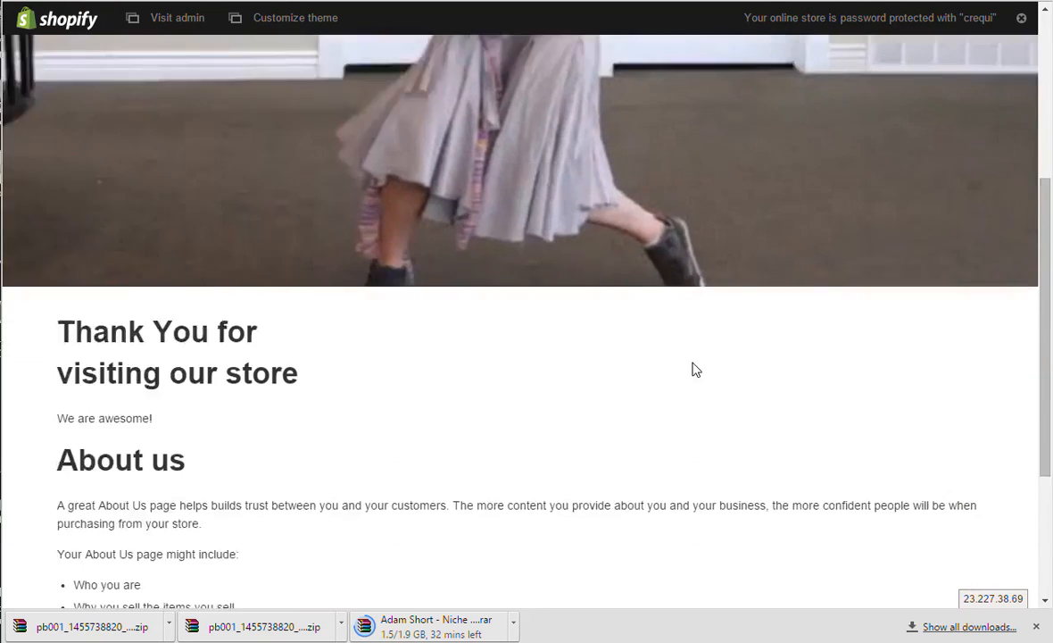
scroll(627, 343, "up", 3)
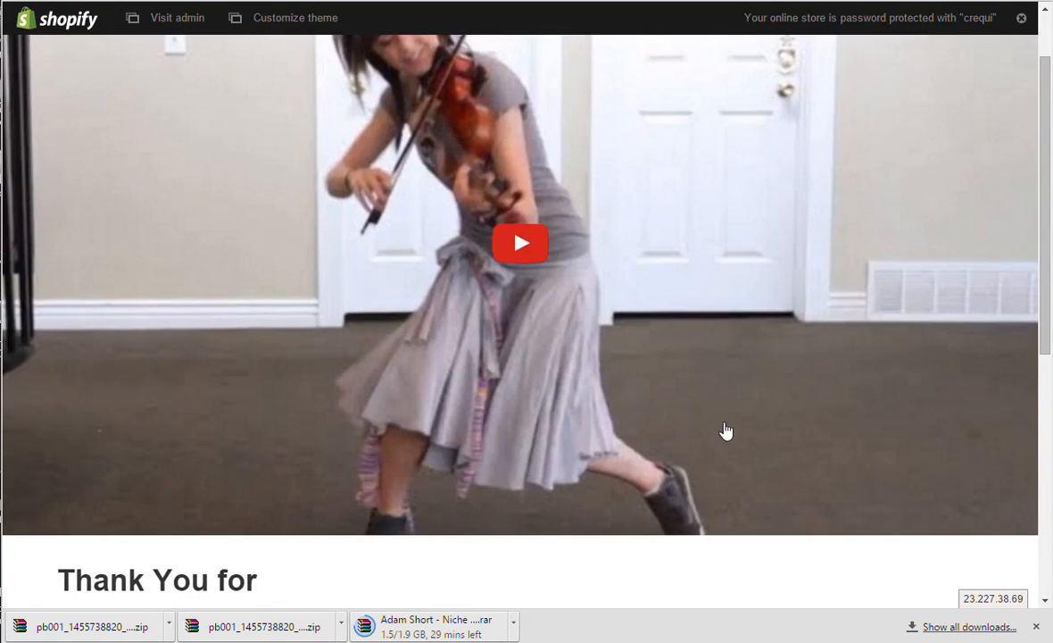
scroll(674, 461, "down", 3)
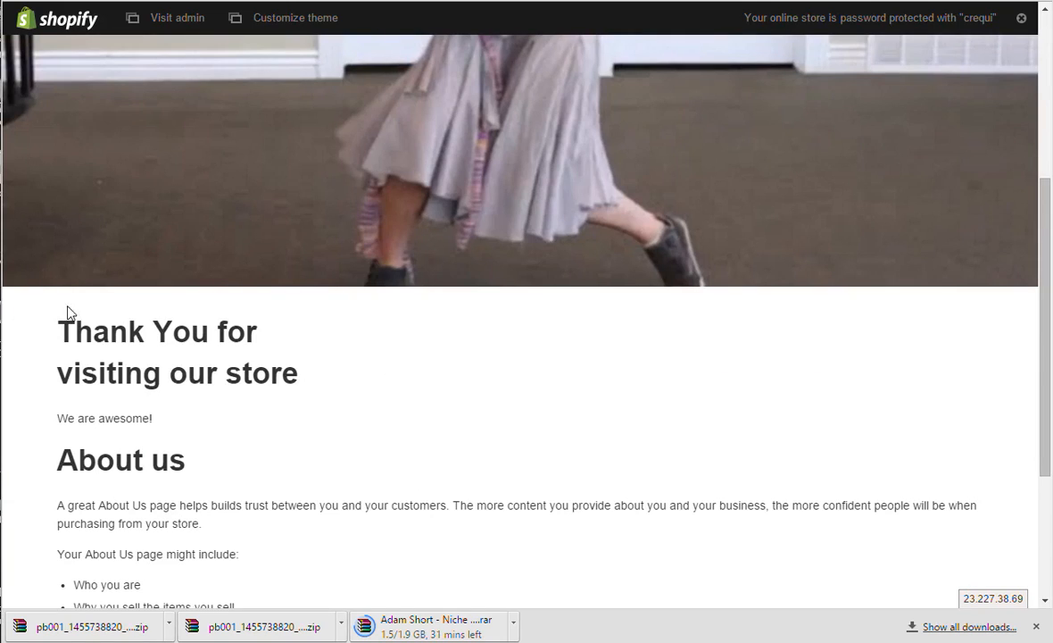
scroll(384, 259, "up", 3)
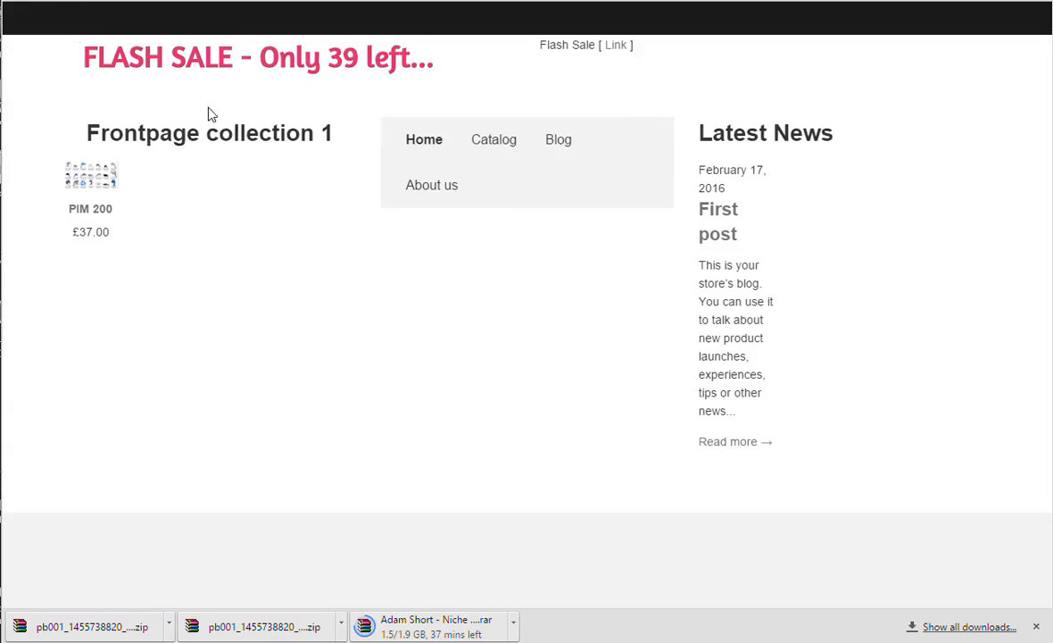
Step: Inspect the live store's PIM 200 product page from the image down to the Sharing is Caring section
left_click(86, 176)
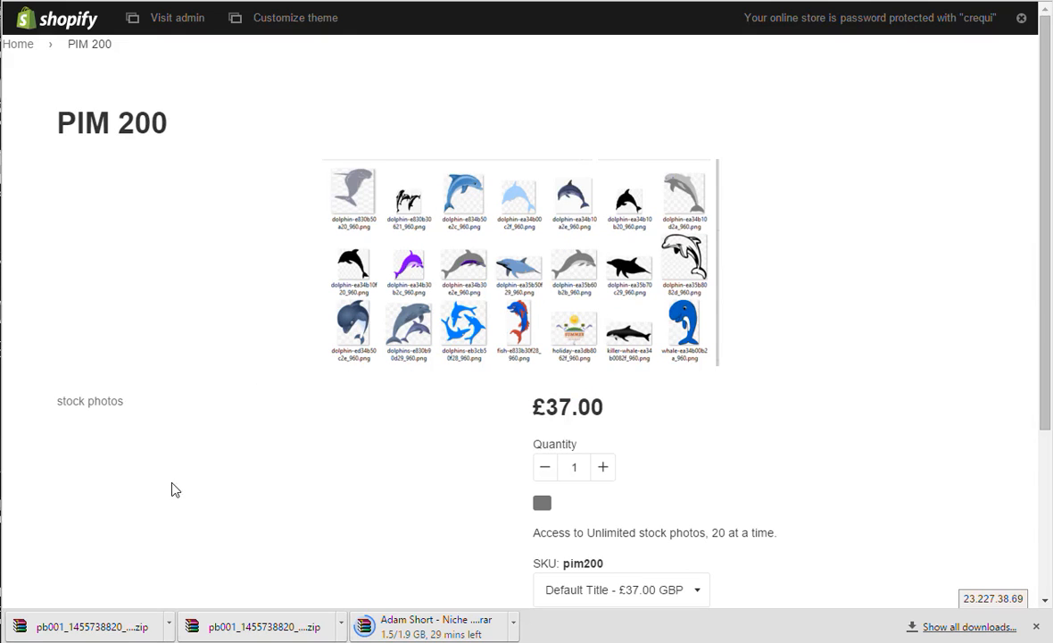
scroll(404, 496, "down", 2)
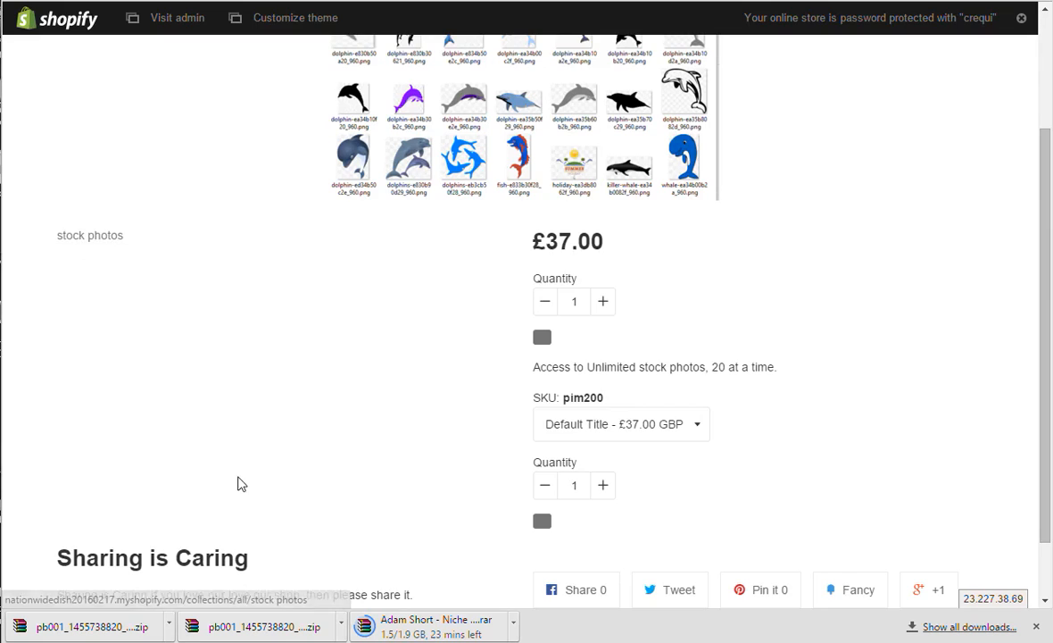
scroll(242, 480, "down", 1)
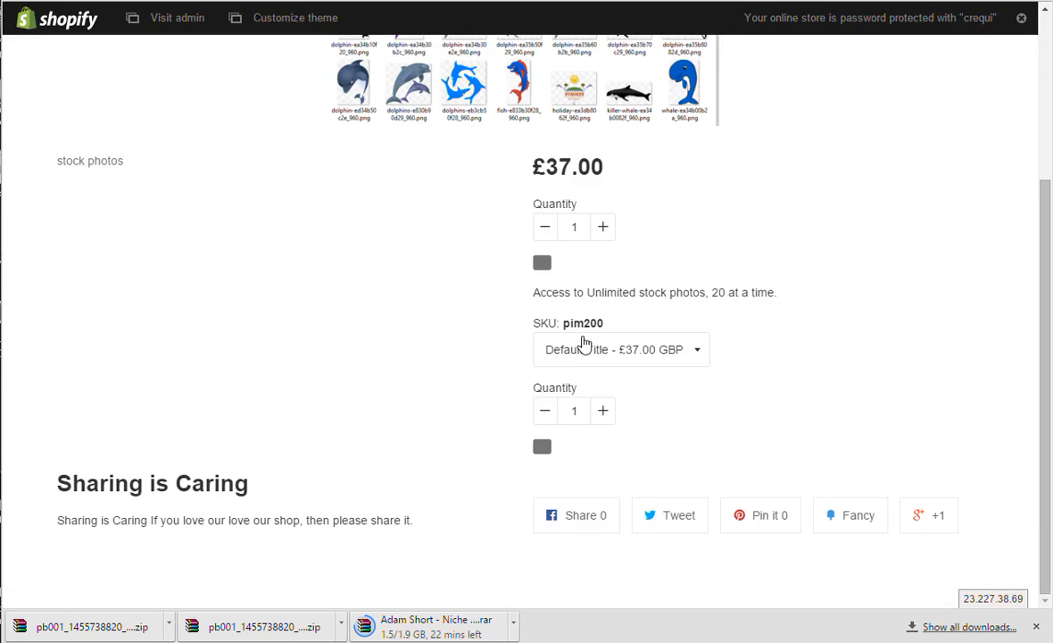
scroll(589, 379, "up", 3)
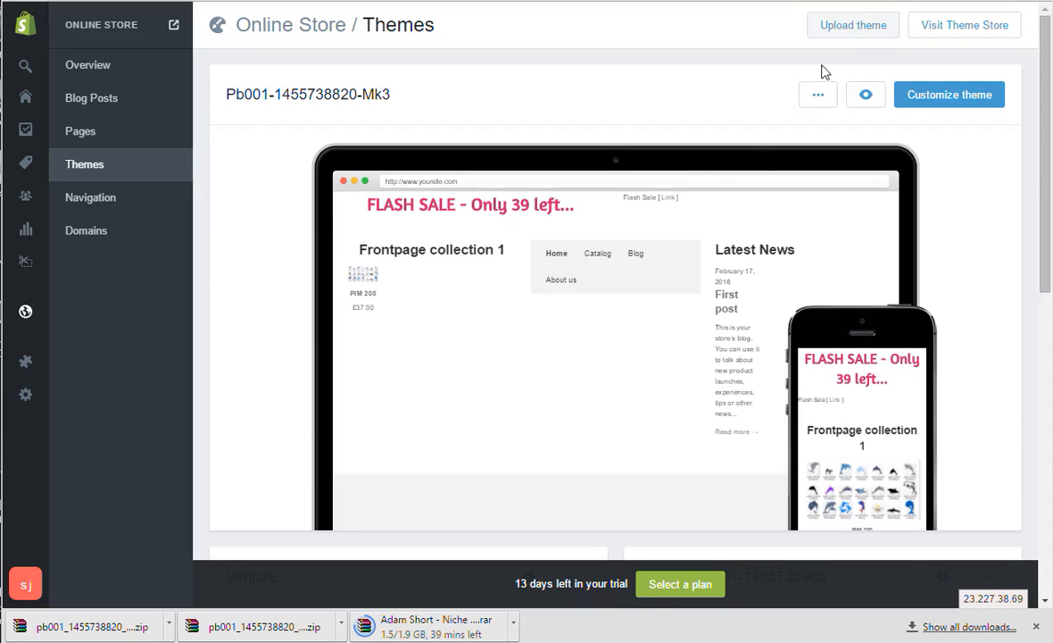
Step: Open the list of store pages in the Shopify admin and view the live store's Catalog page
mouse_move(475, 211)
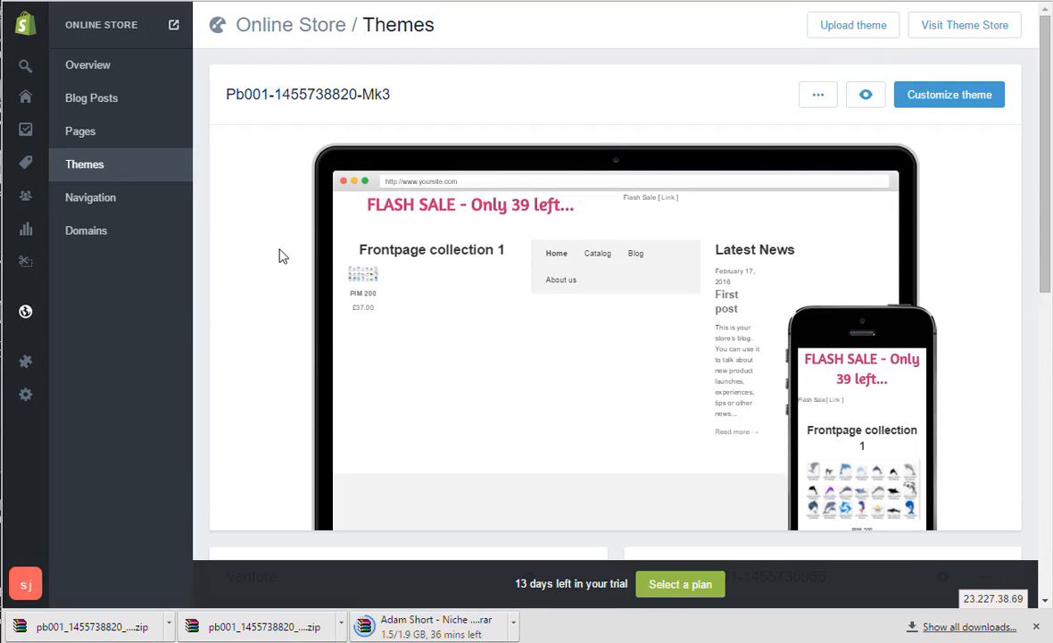
left_click(82, 136)
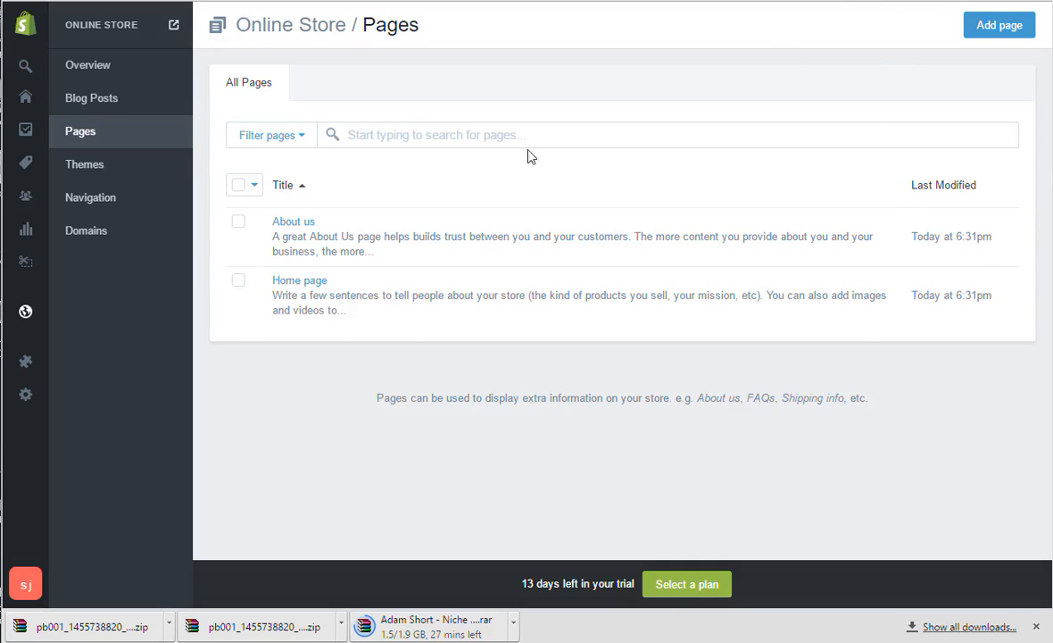
left_click(174, 32)
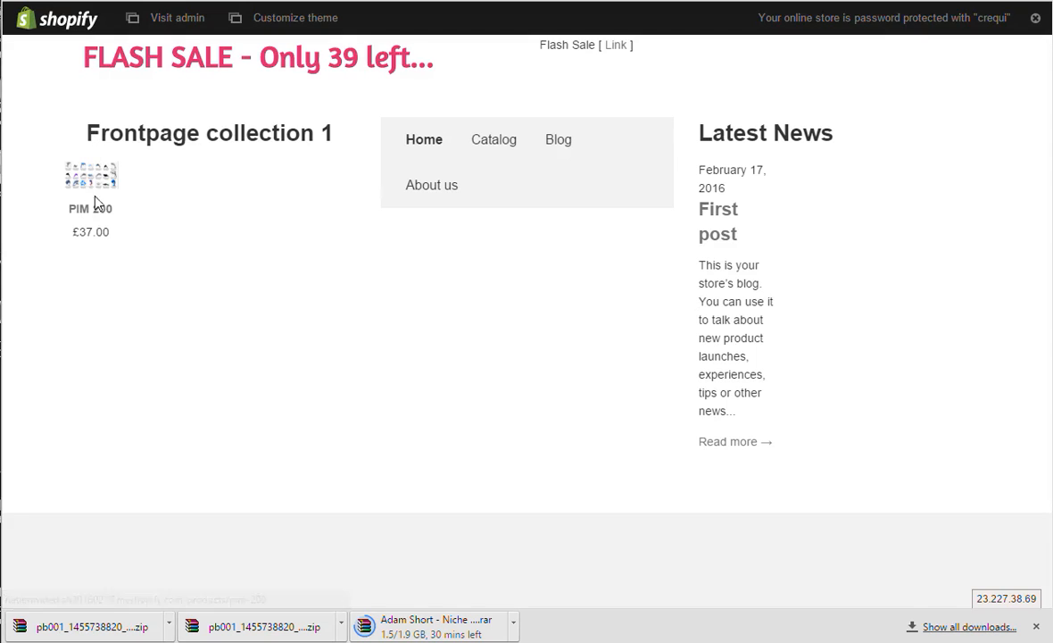
left_click(494, 140)
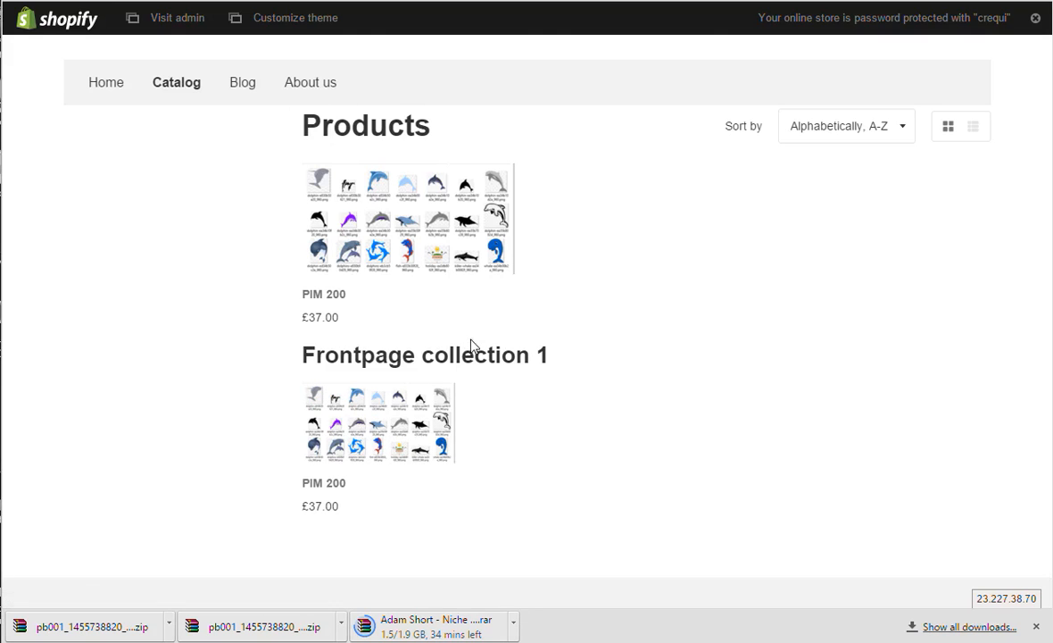
Step: Open the PIM 200 product under Frontpage collection 1 in the catalog and look over its page
left_click(385, 444)
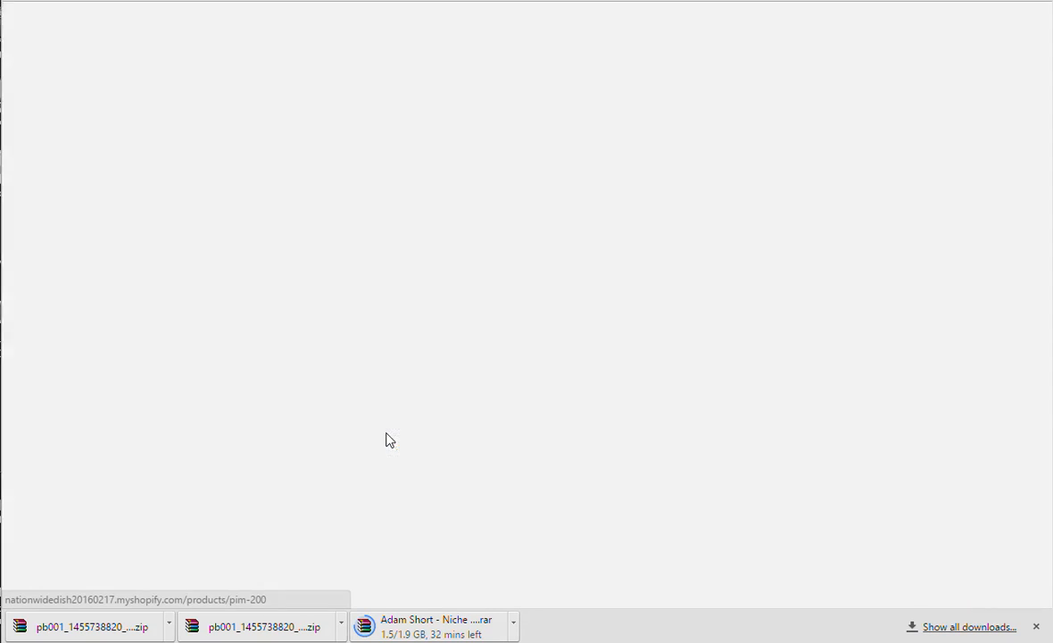
scroll(867, 267, "down", 3)
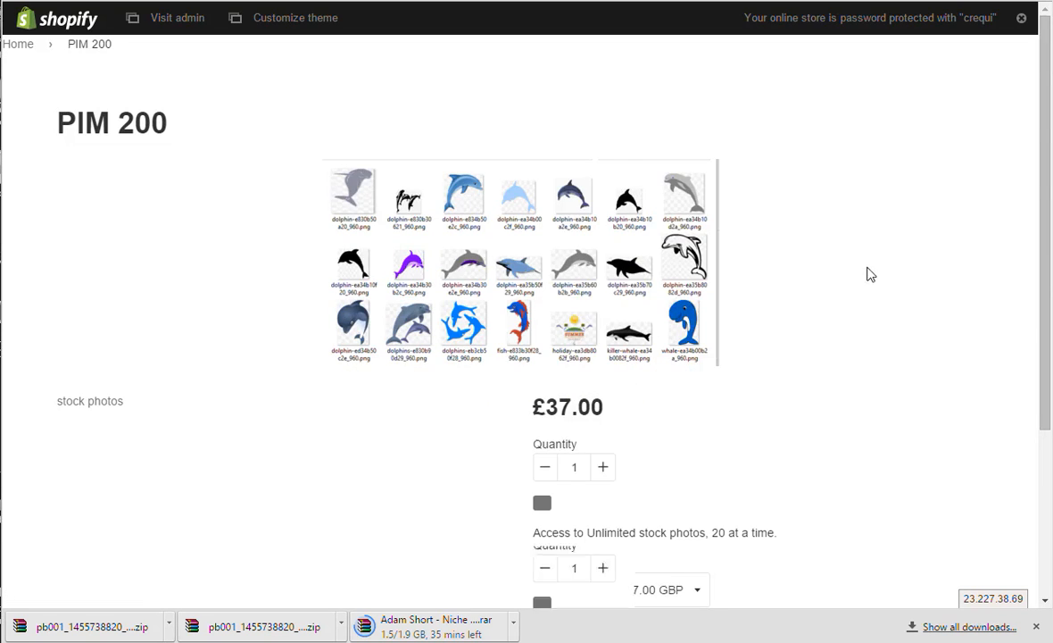
scroll(876, 268, "up", 2)
scroll(875, 274, "up", 1)
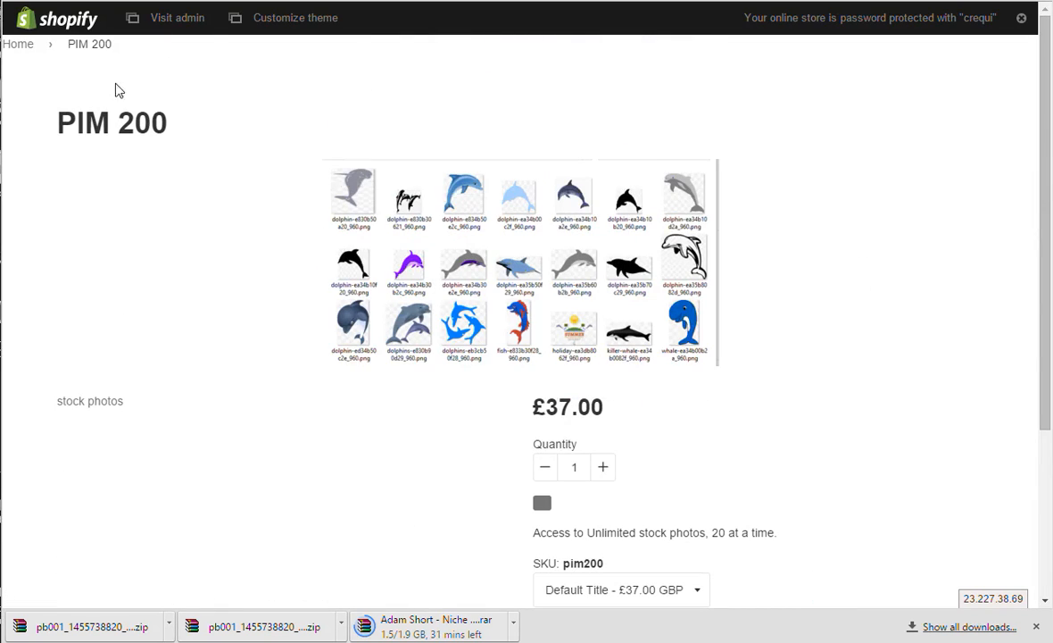
Step: Return to the live store's home page and highlight the flash sale heading, leaving it deselected
left_click(25, 46)
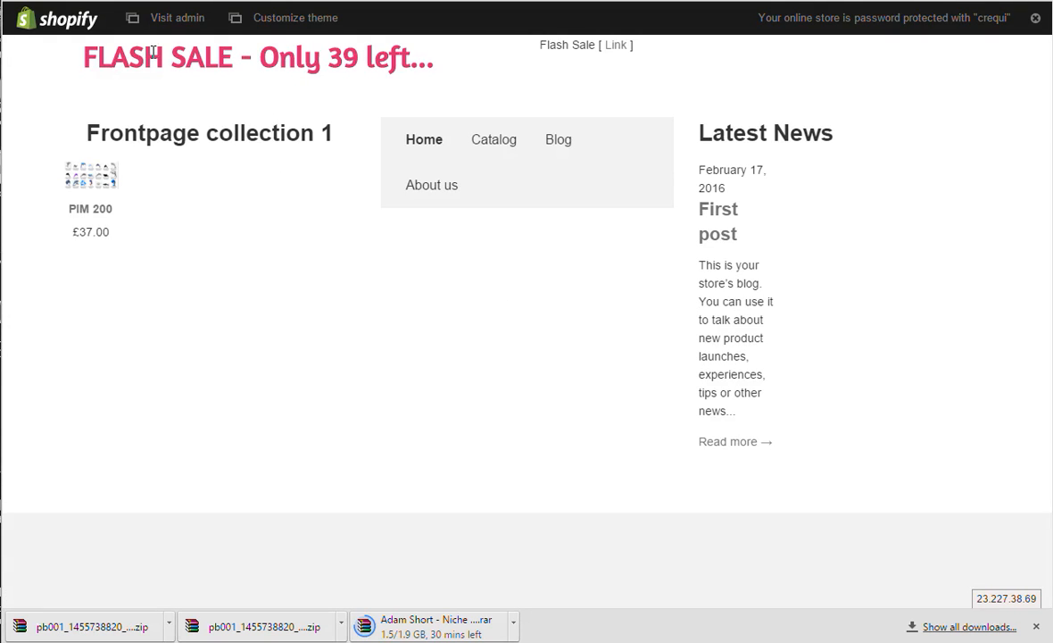
left_click_drag(153, 54, 269, 57)
left_click_drag(85, 55, 379, 73)
left_click(401, 350)
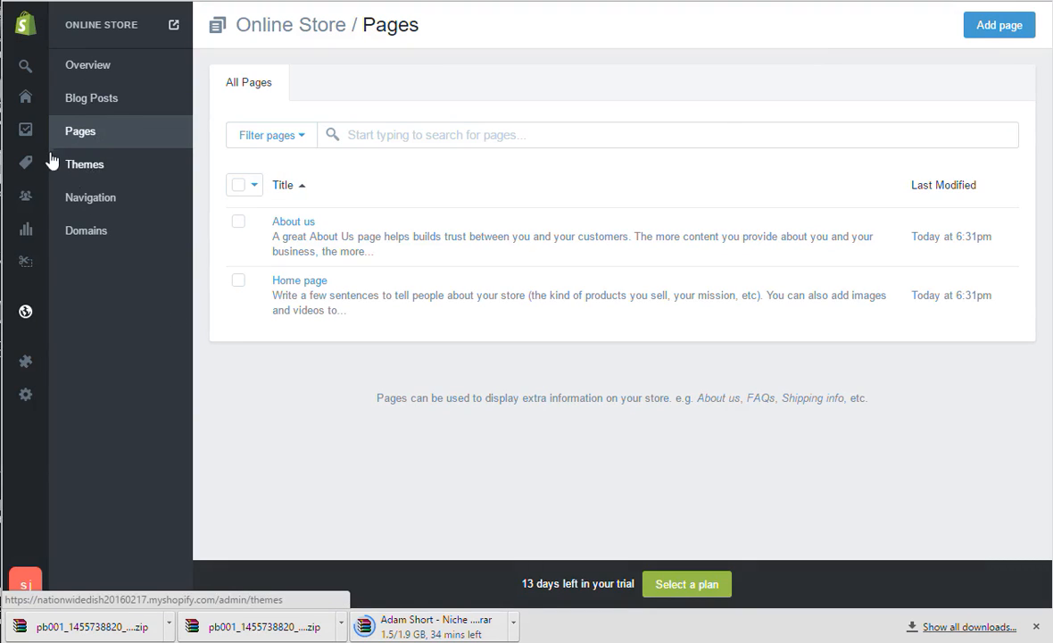
mouse_move(16, 279)
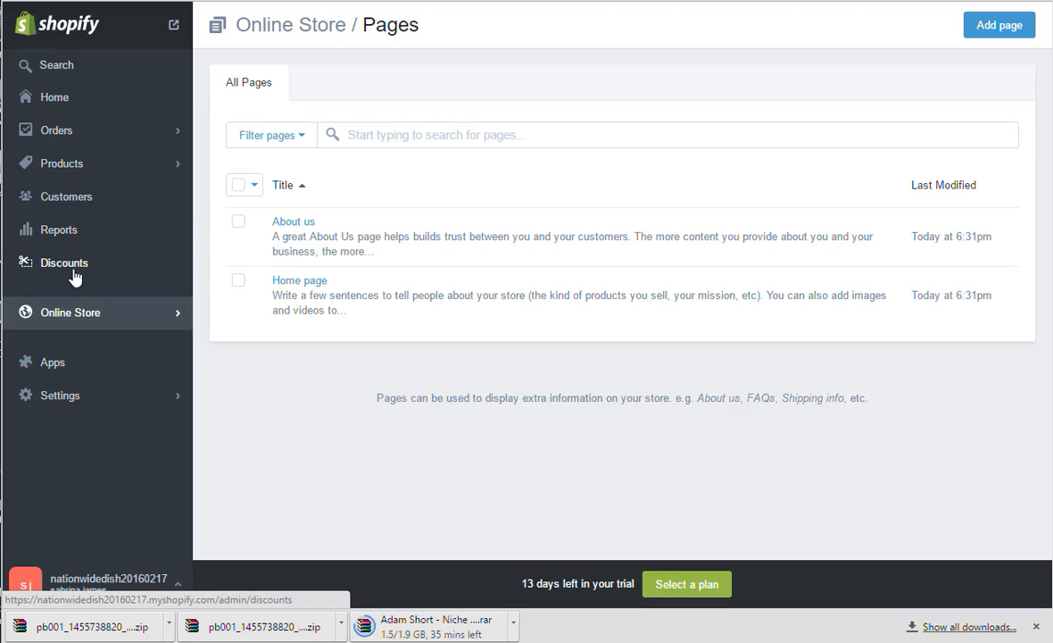
left_click(92, 313)
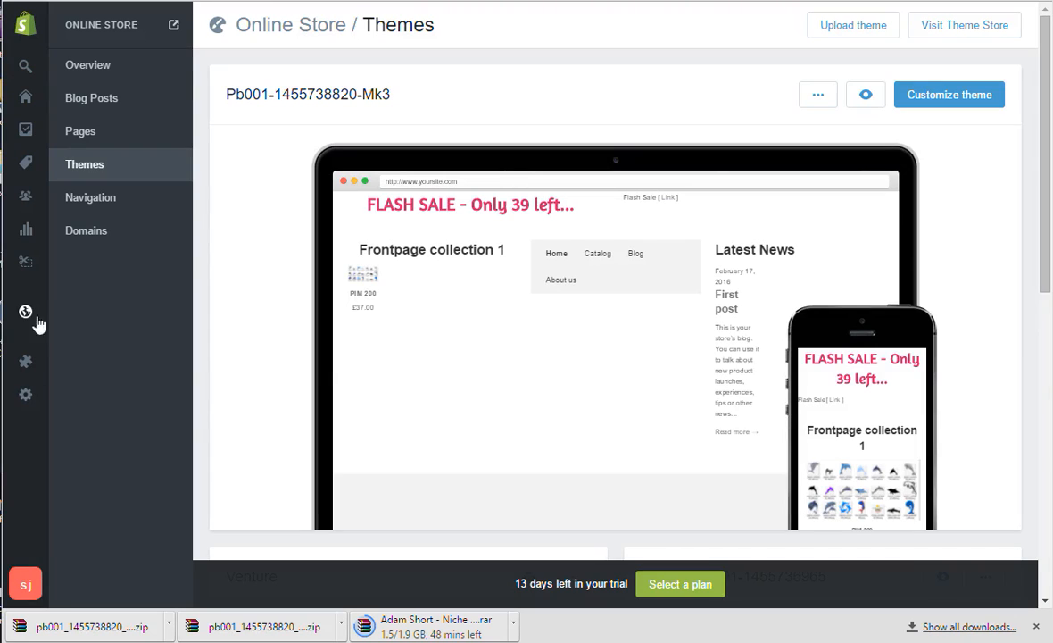
mouse_move(47, 195)
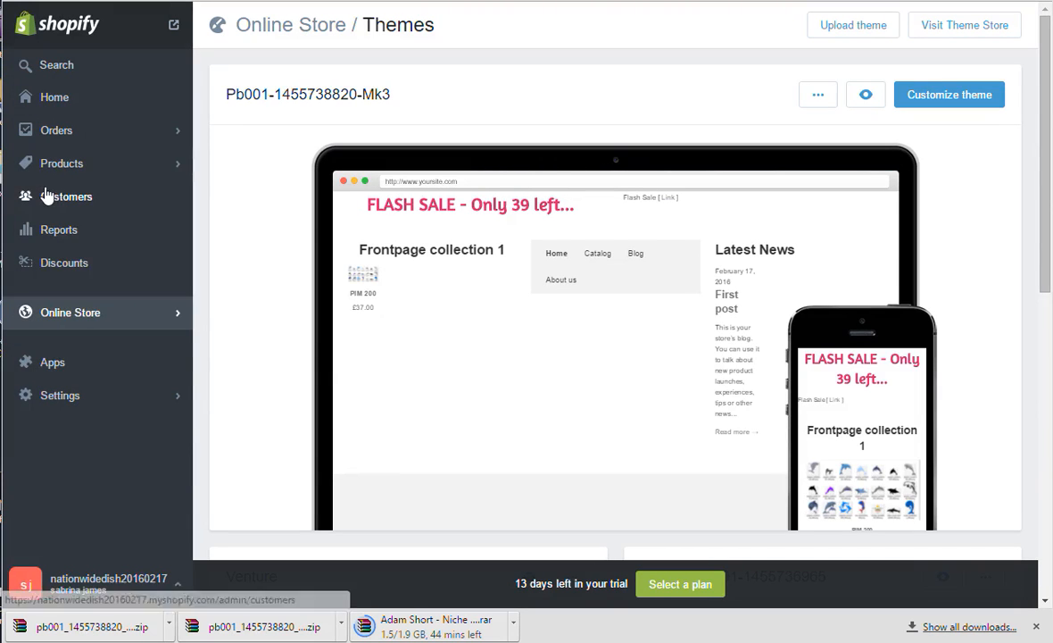
left_click(55, 308)
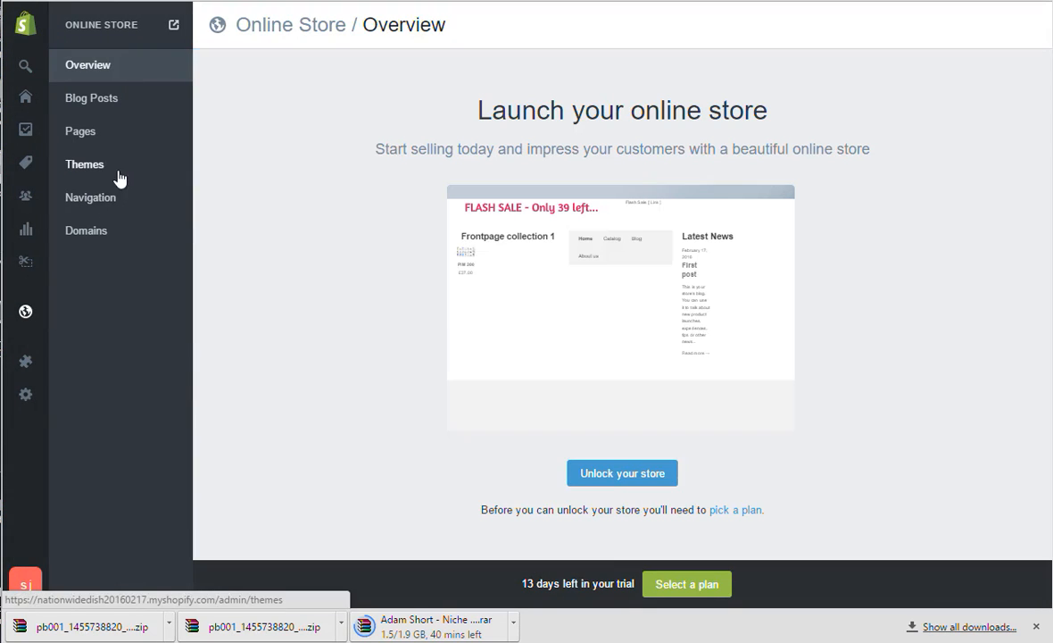
left_click(101, 174)
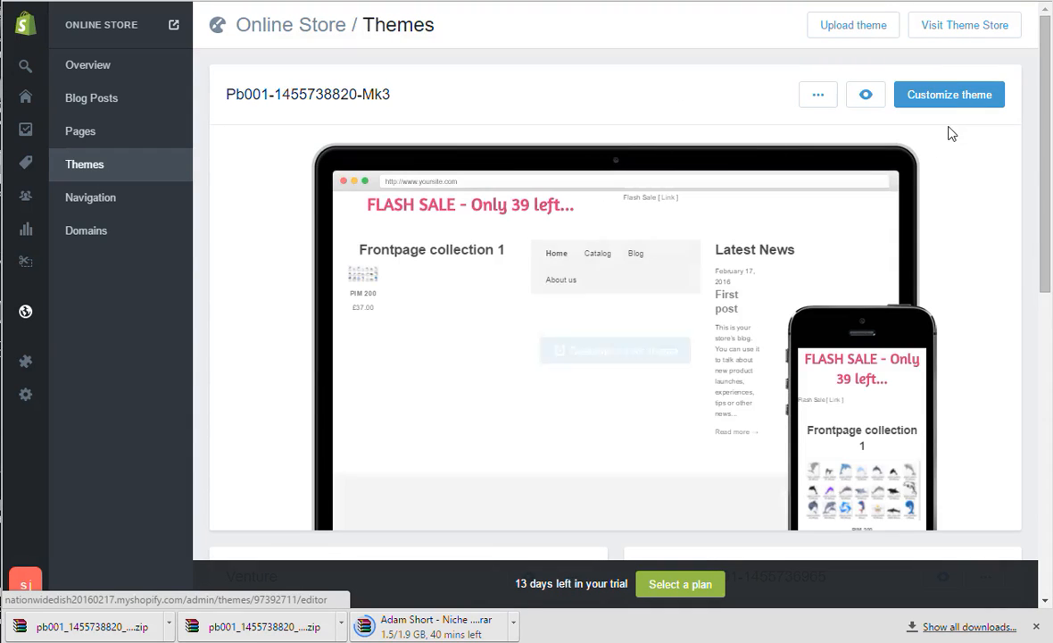
left_click(962, 104)
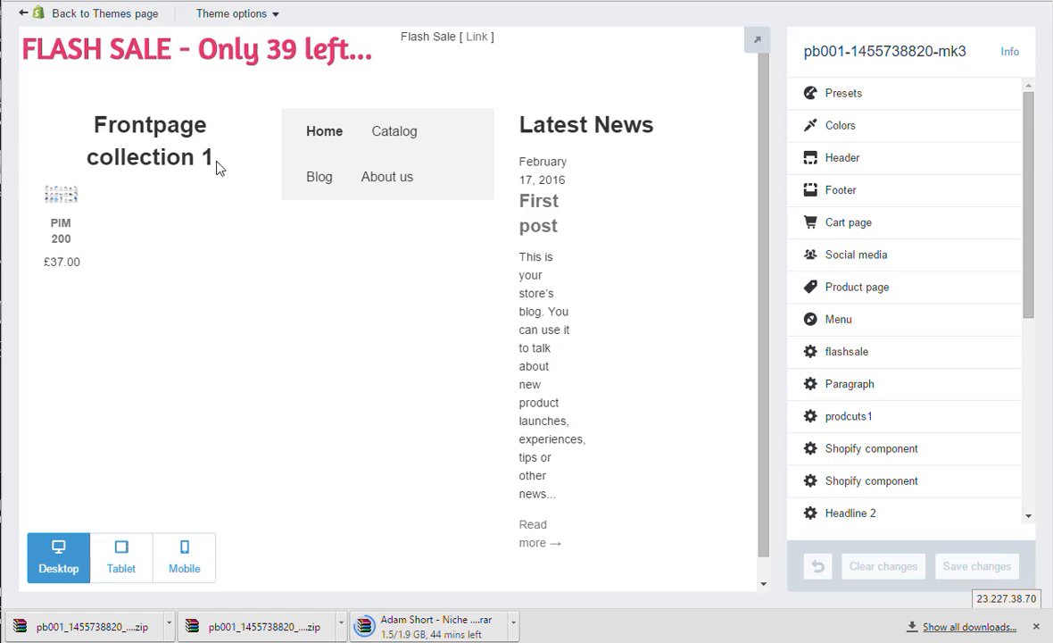
left_click(271, 20)
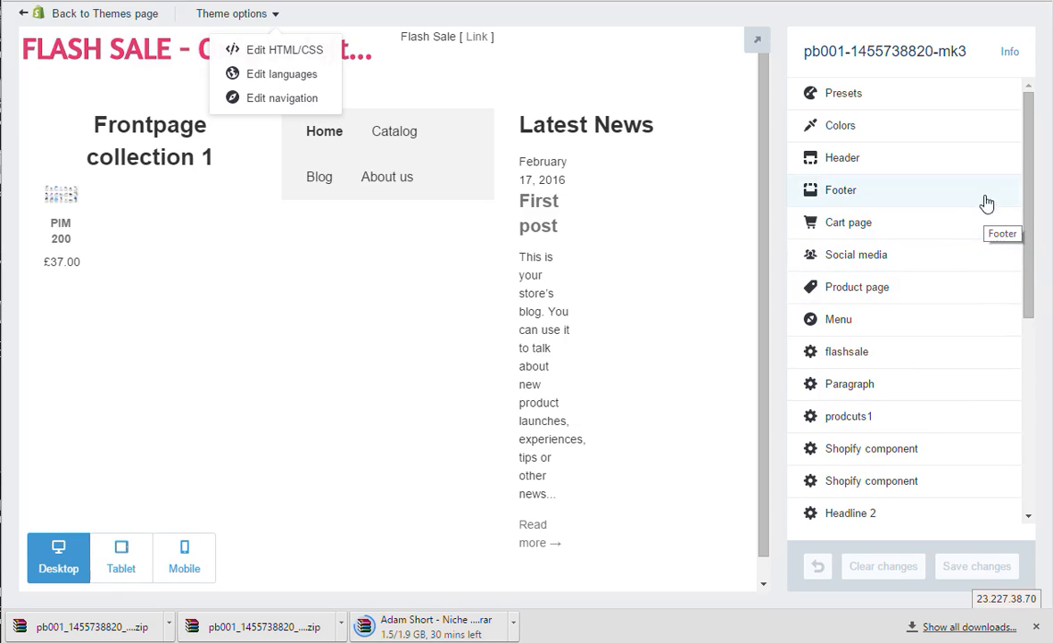
Step: Change the theme's body background color to light golden yellow and save the change
left_click(833, 128)
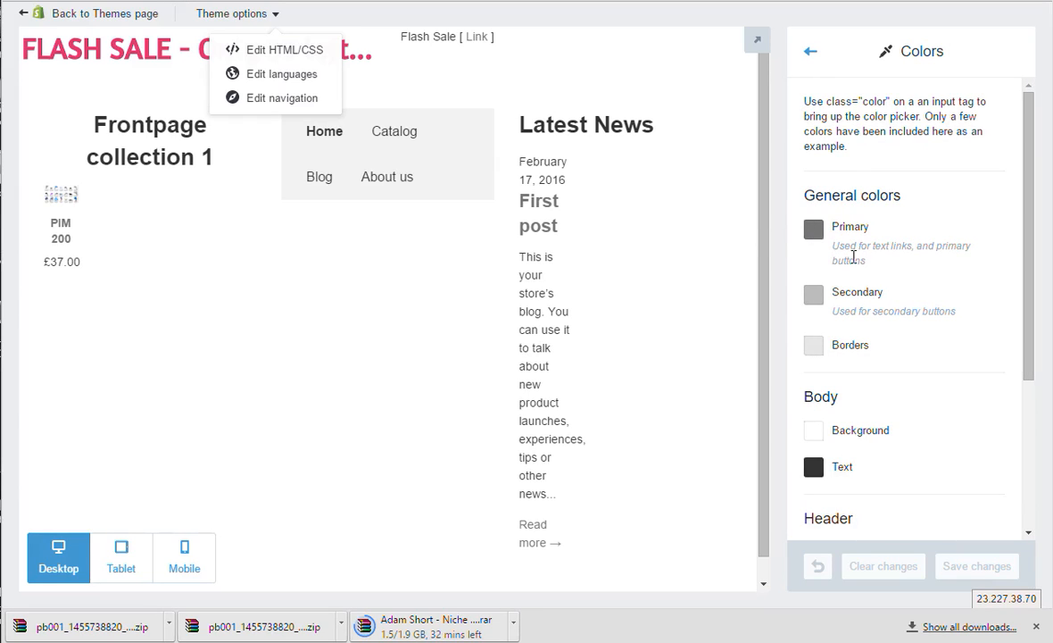
left_click(814, 432)
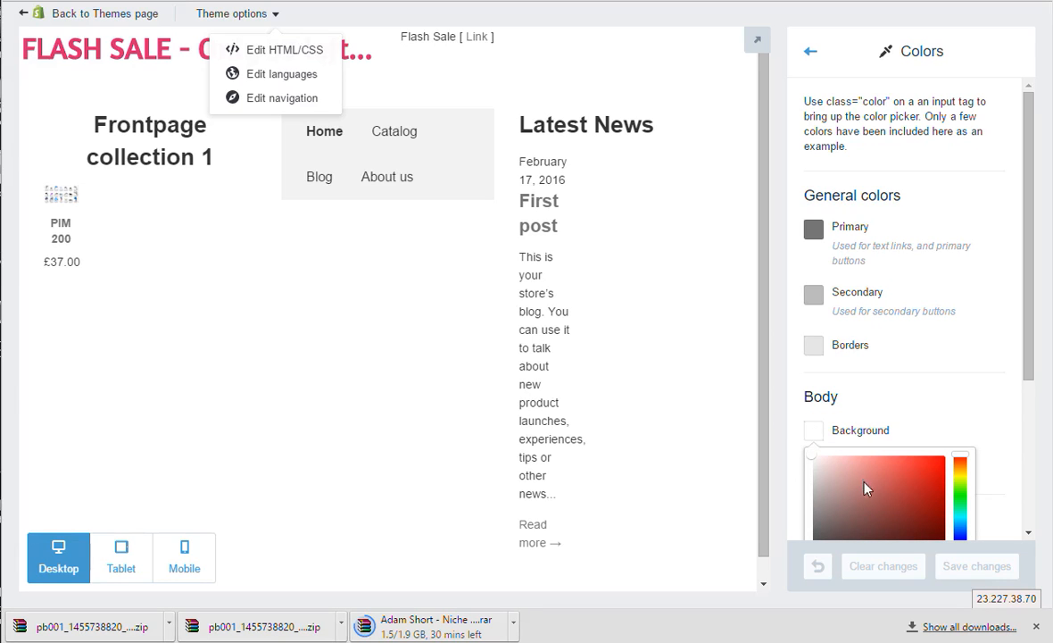
mouse_move(864, 484)
left_mouse_down()
mouse_move(920, 478)
mouse_move(872, 469)
left_mouse_up()
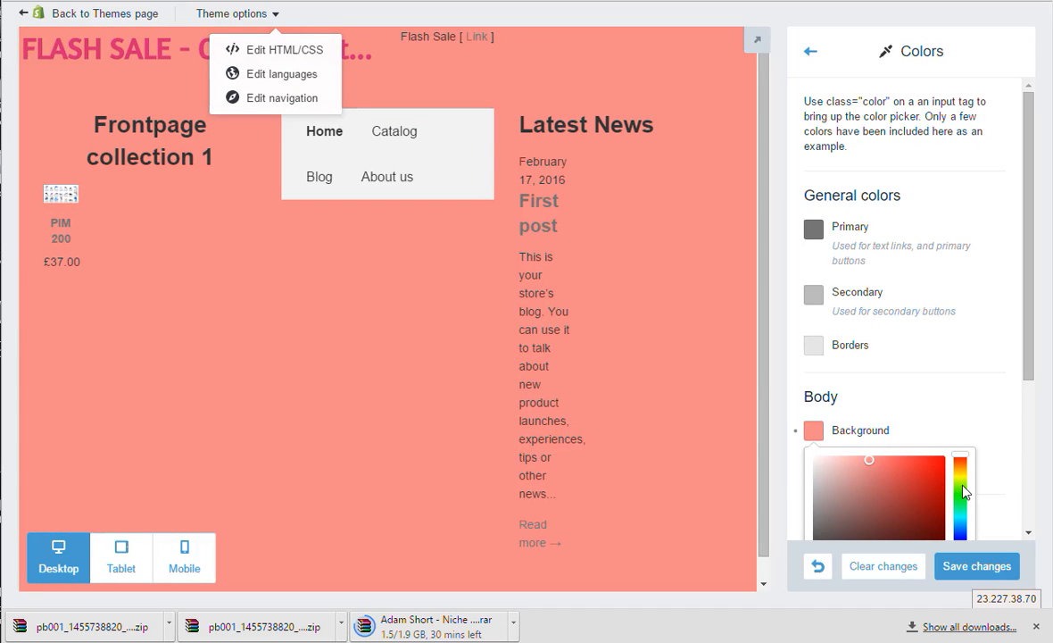
left_click_drag(964, 491, 963, 481)
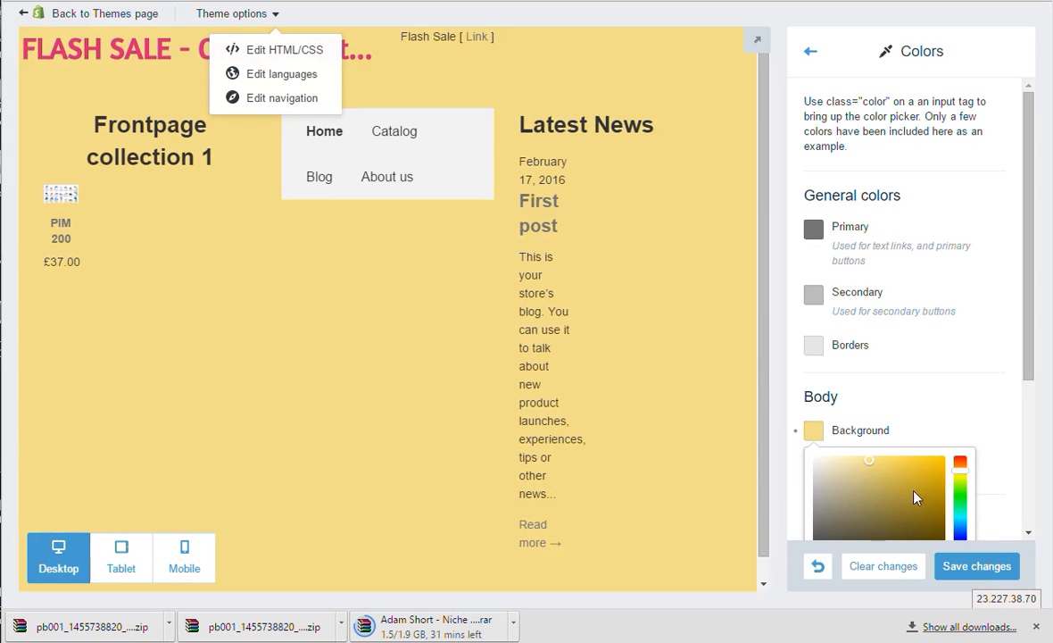
left_click(946, 569)
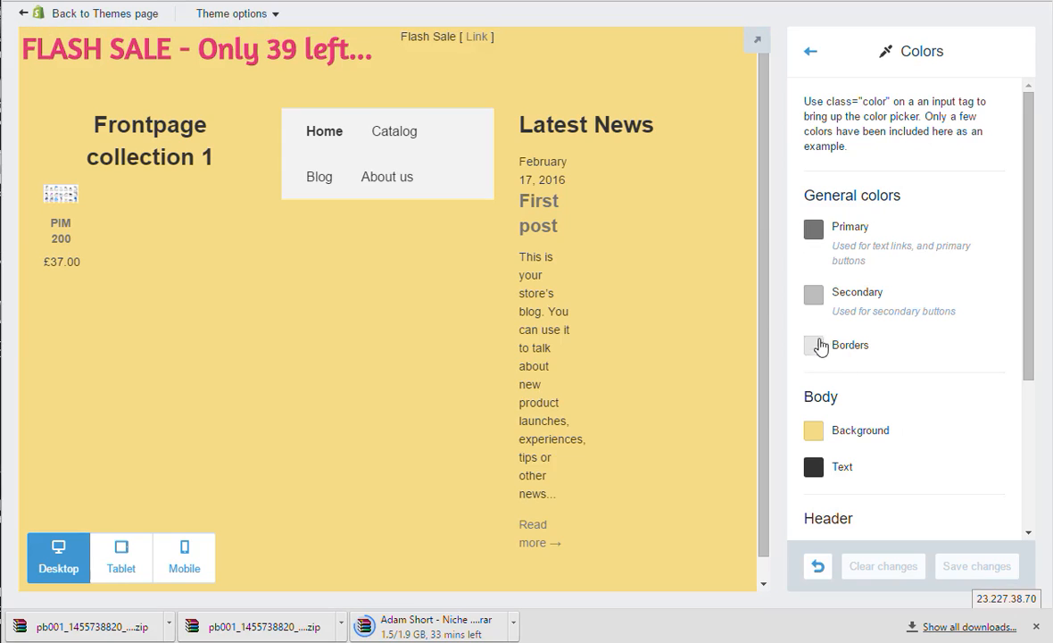
Step: Set the secondary color under the general colors to #bb8383
scroll(902, 451, "down", 2)
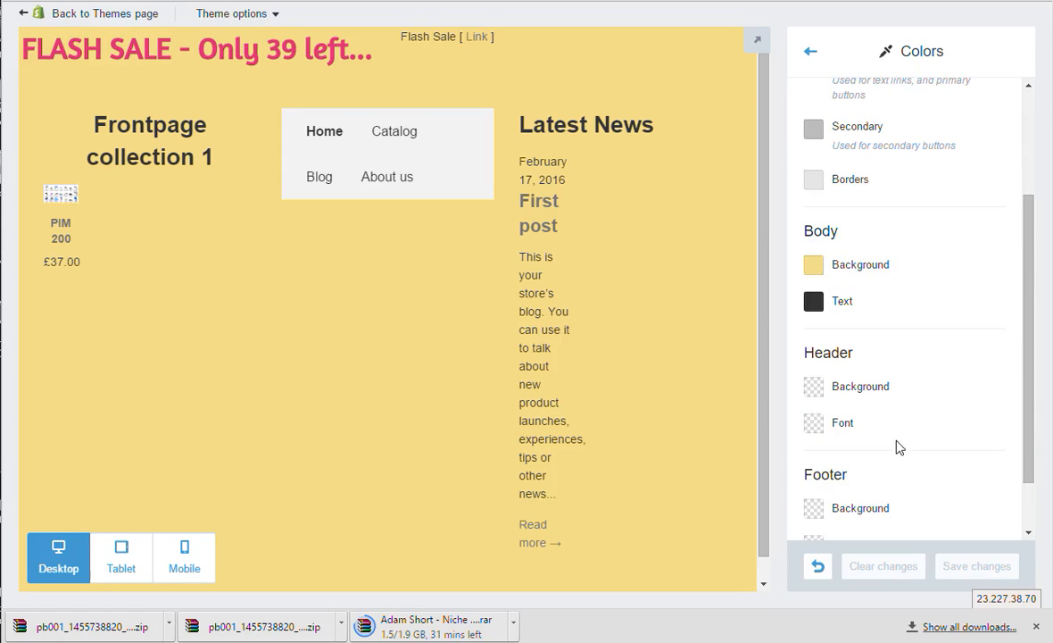
scroll(906, 433, "down", 1)
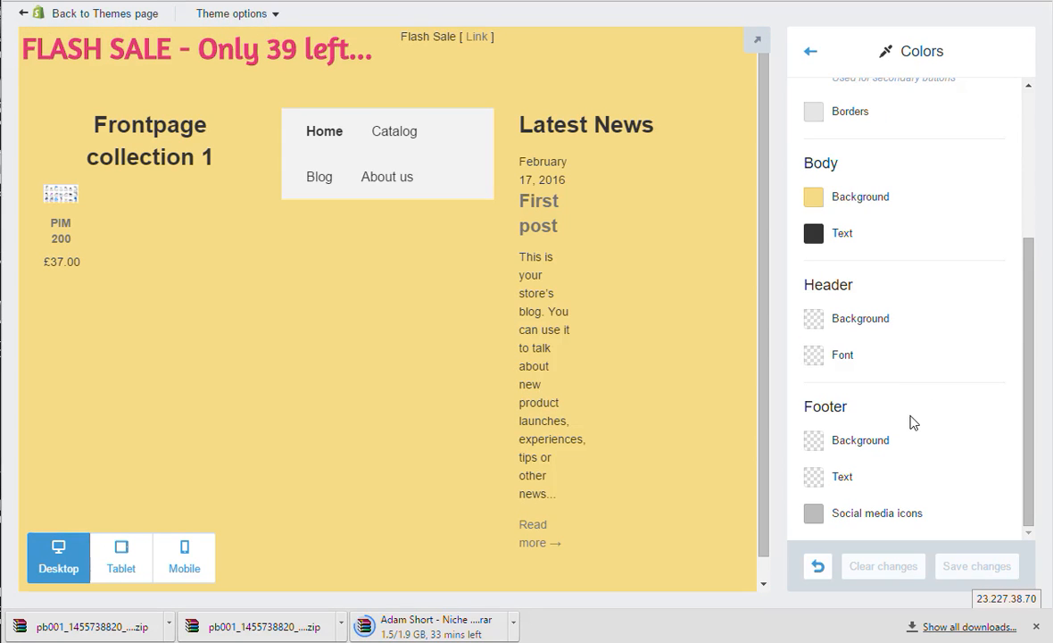
scroll(901, 410, "up", 3)
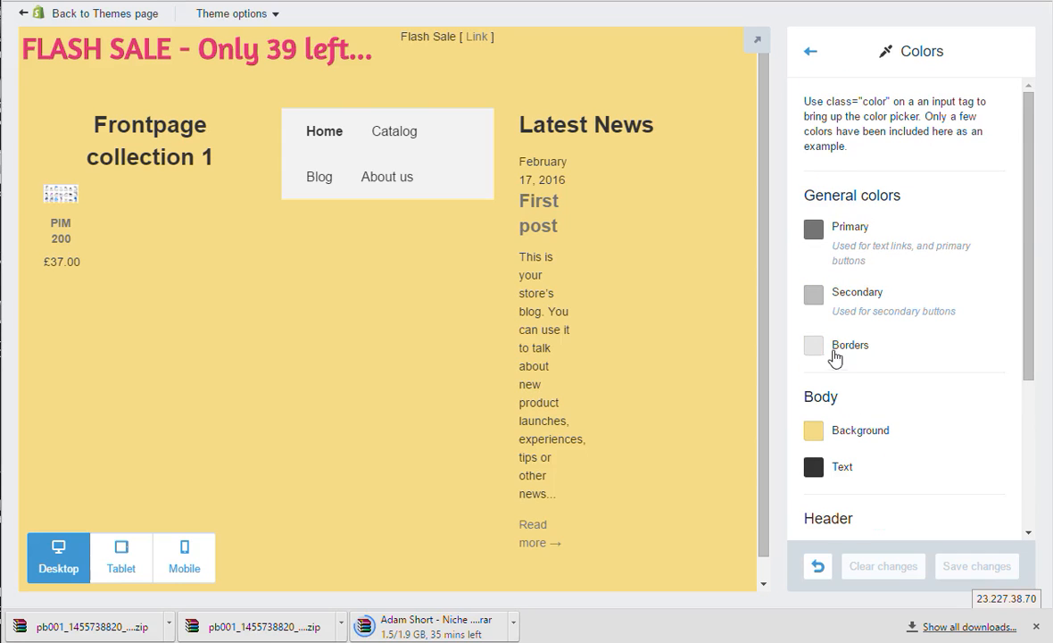
left_click(814, 297)
left_click_drag(835, 341, 858, 361)
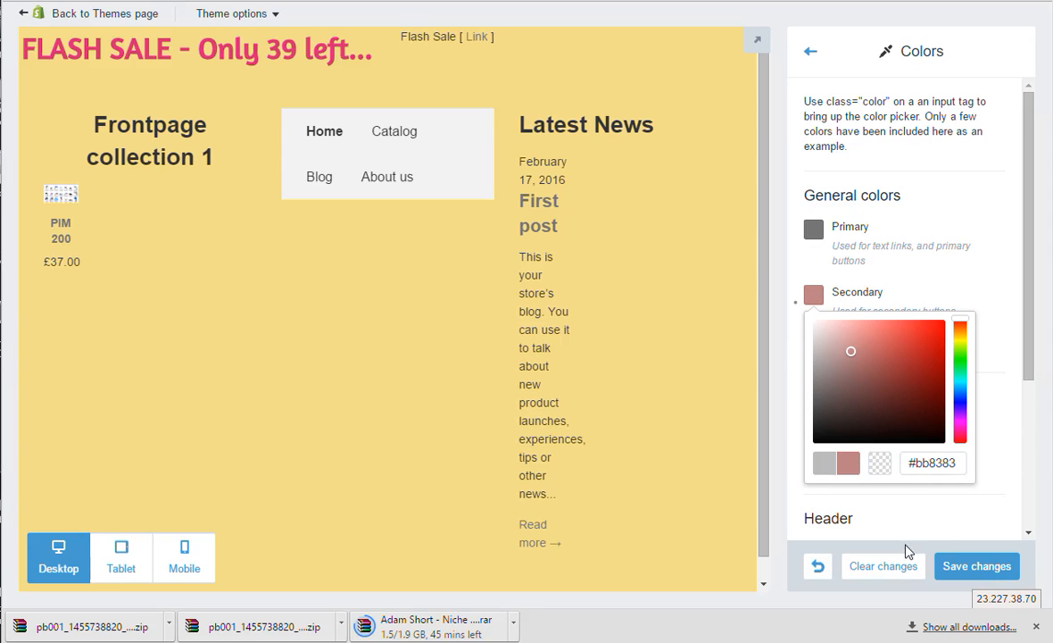
left_click(913, 285)
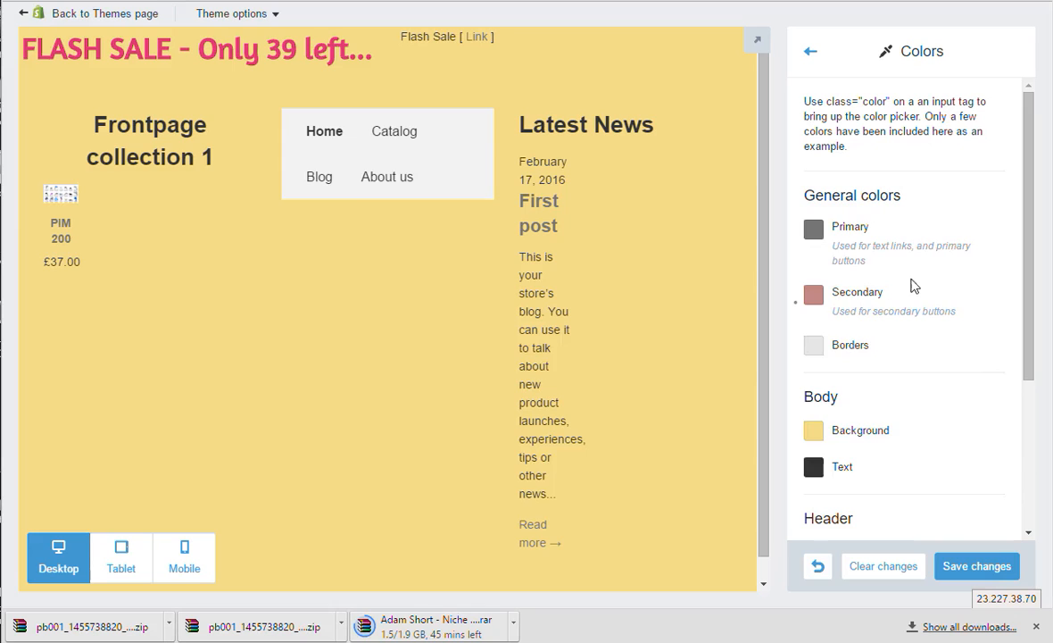
Step: Try dark red #842323 and green #8bca49 as the primary color, settling on near-black
left_click(814, 229)
left_click_drag(870, 341, 909, 312)
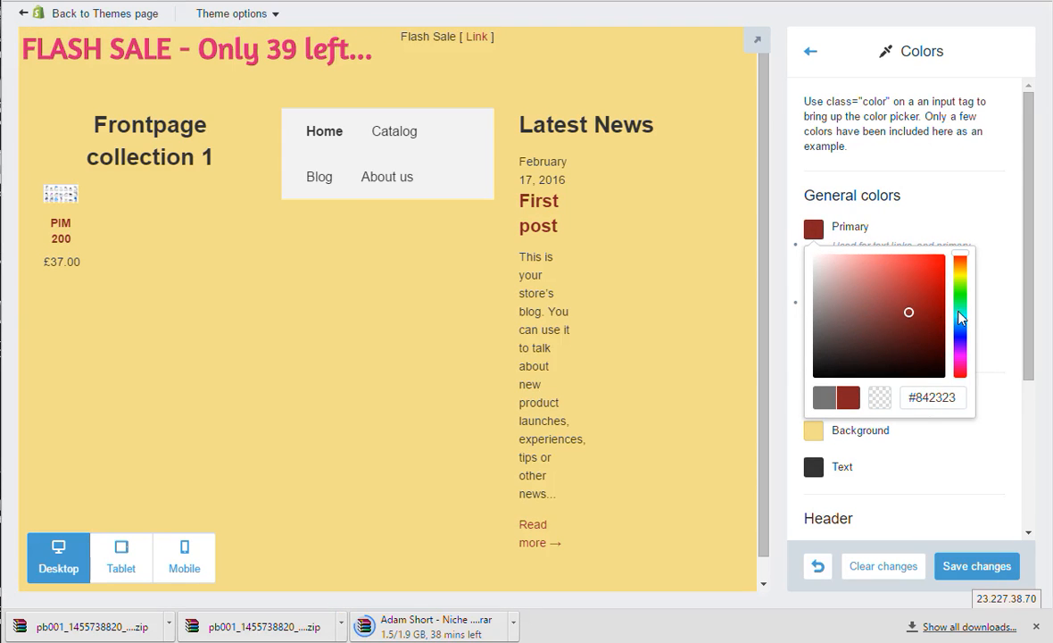
left_click(960, 283)
left_click(897, 280)
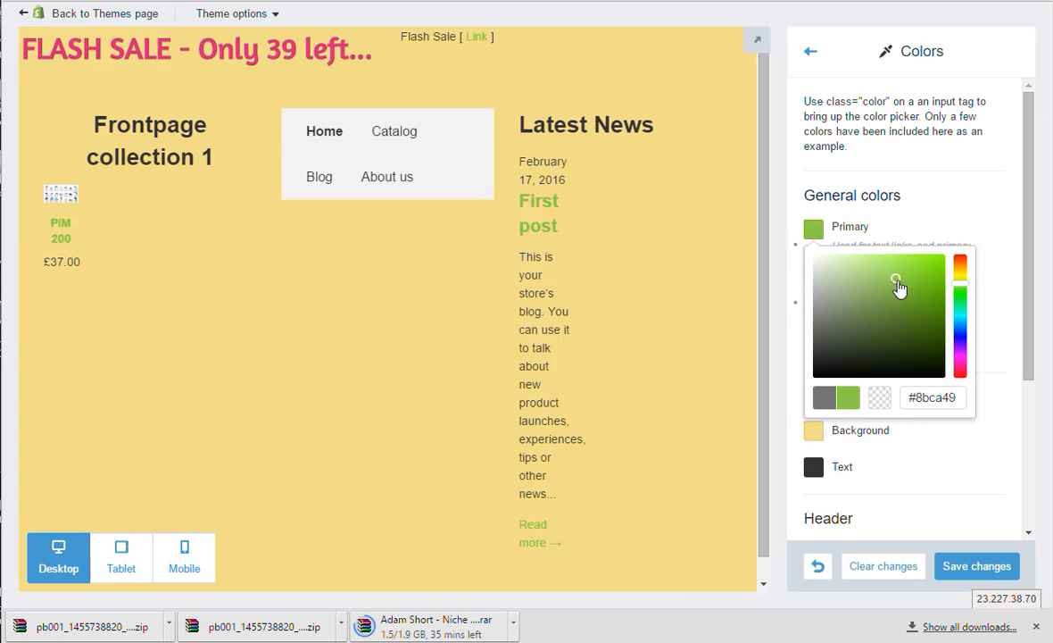
left_click_drag(896, 280, 828, 361)
left_click(979, 474)
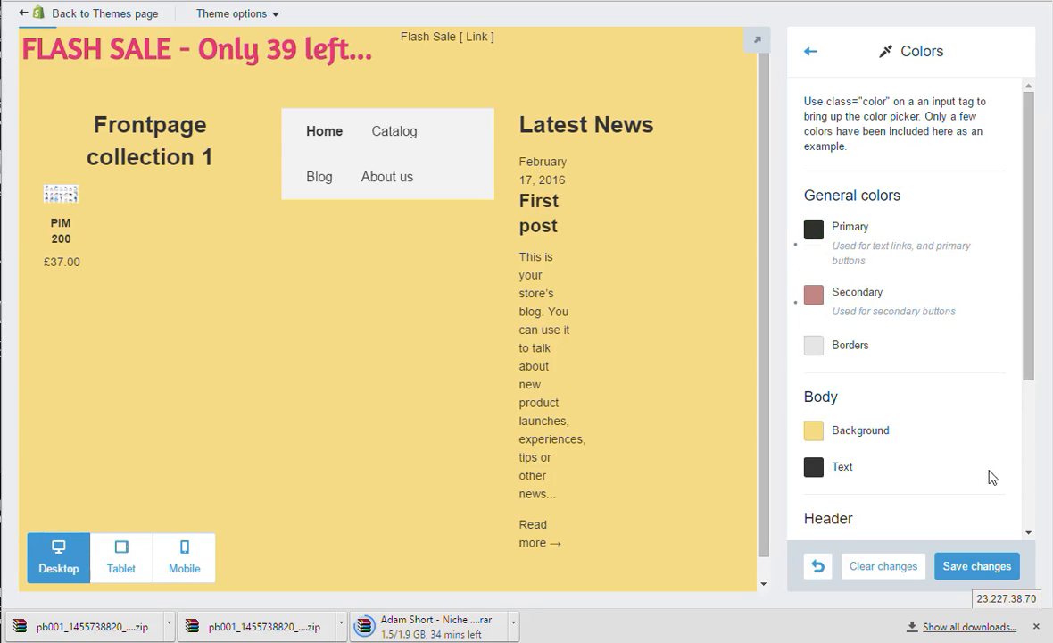
Step: Change the borders color under the general colors to a light dusty pink
left_click(814, 348)
left_click(896, 416)
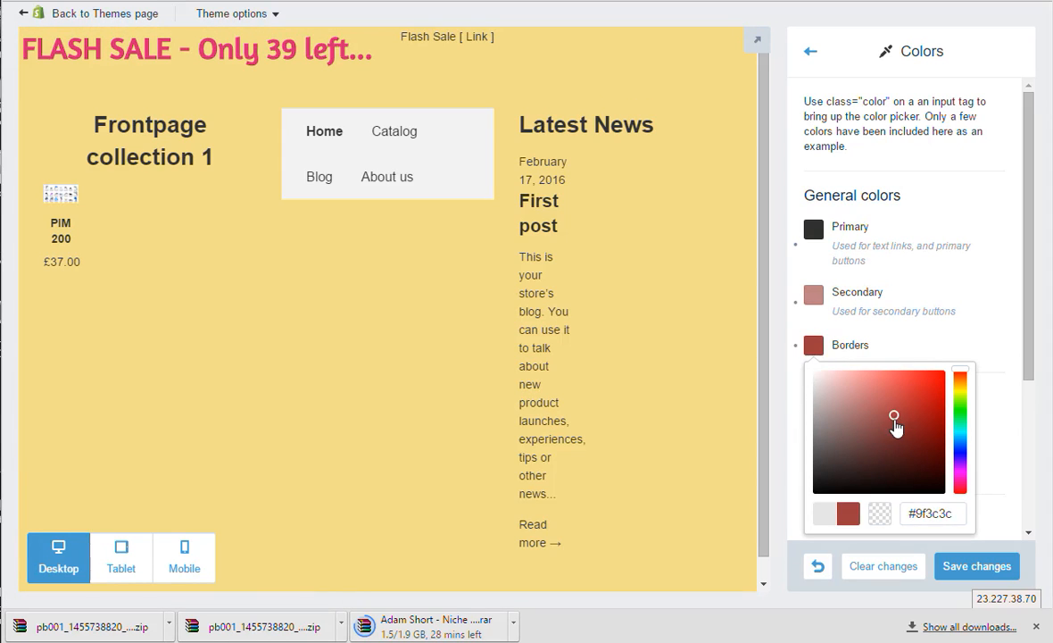
left_click_drag(894, 416, 845, 392)
left_click(993, 463)
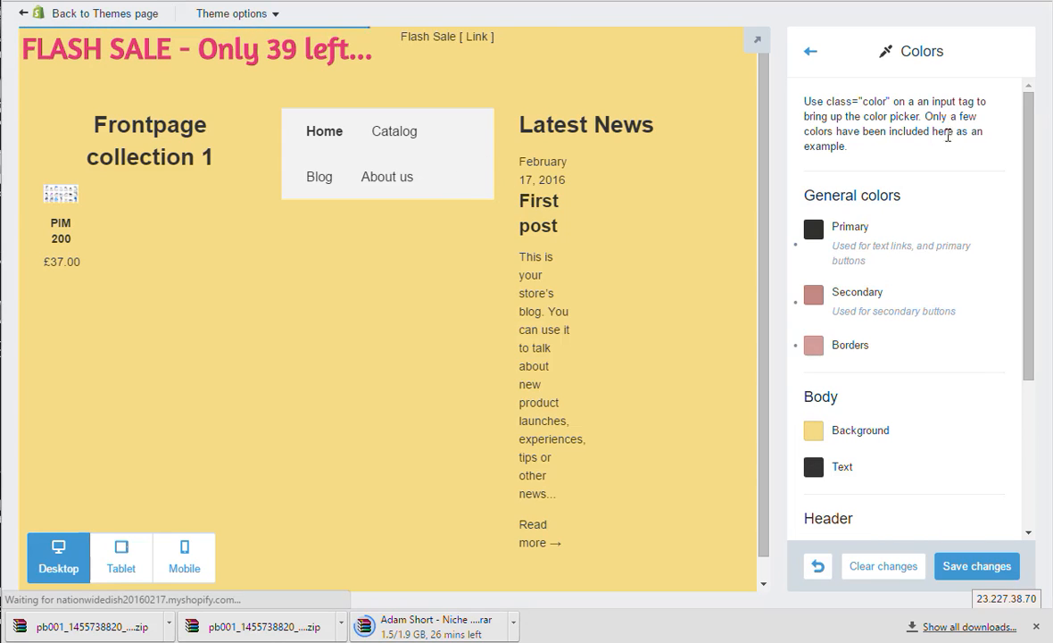
Step: Set the header background color to #ab4343
scroll(1000, 357, "down", 3)
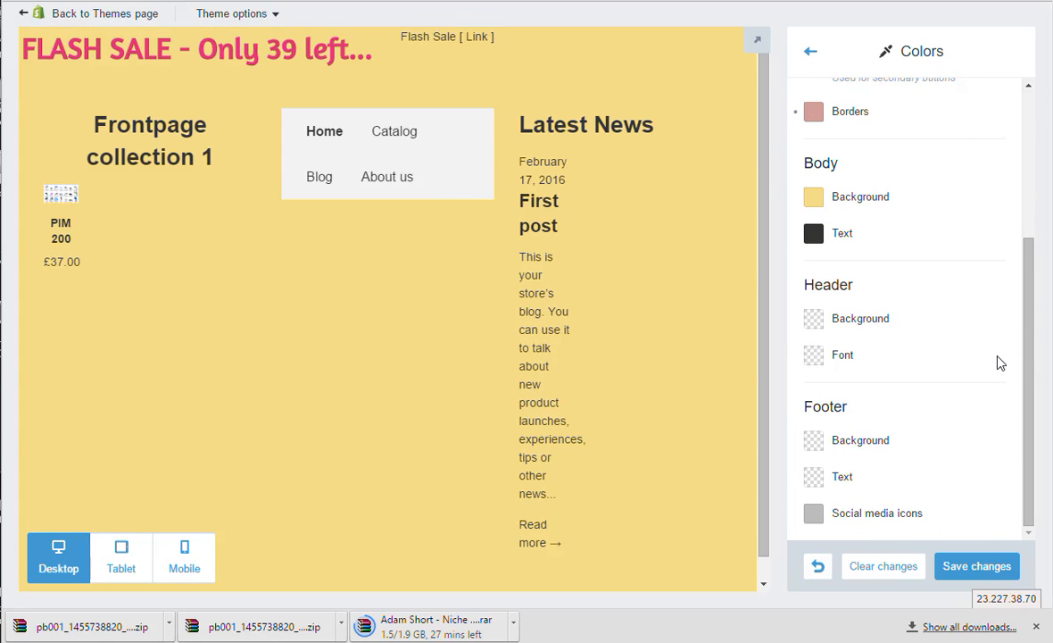
left_click(813, 328)
left_click_drag(837, 366, 893, 383)
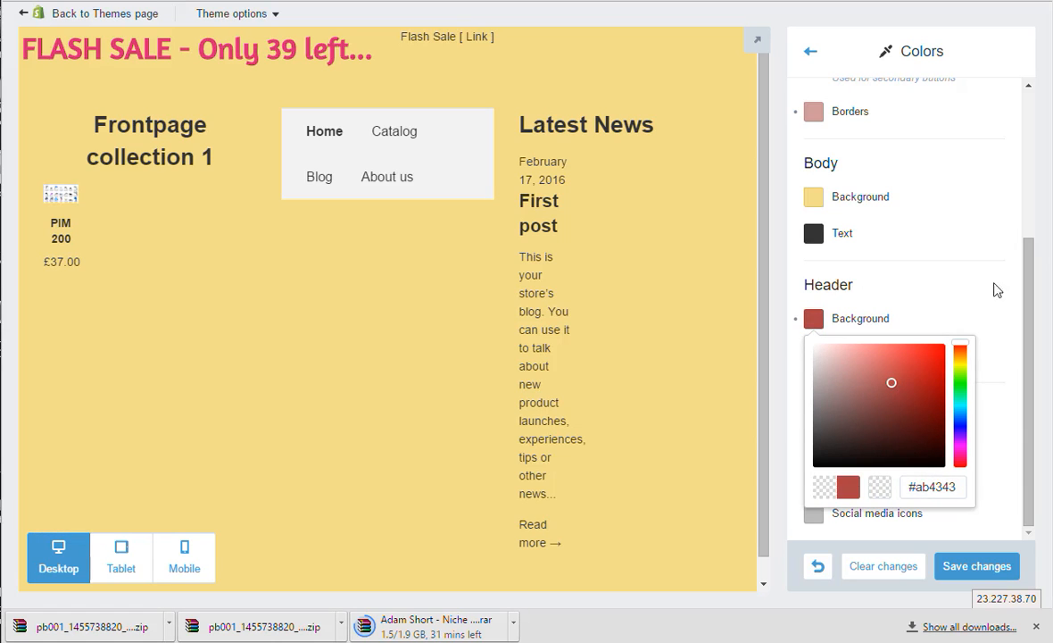
left_click(998, 291)
left_click(836, 361)
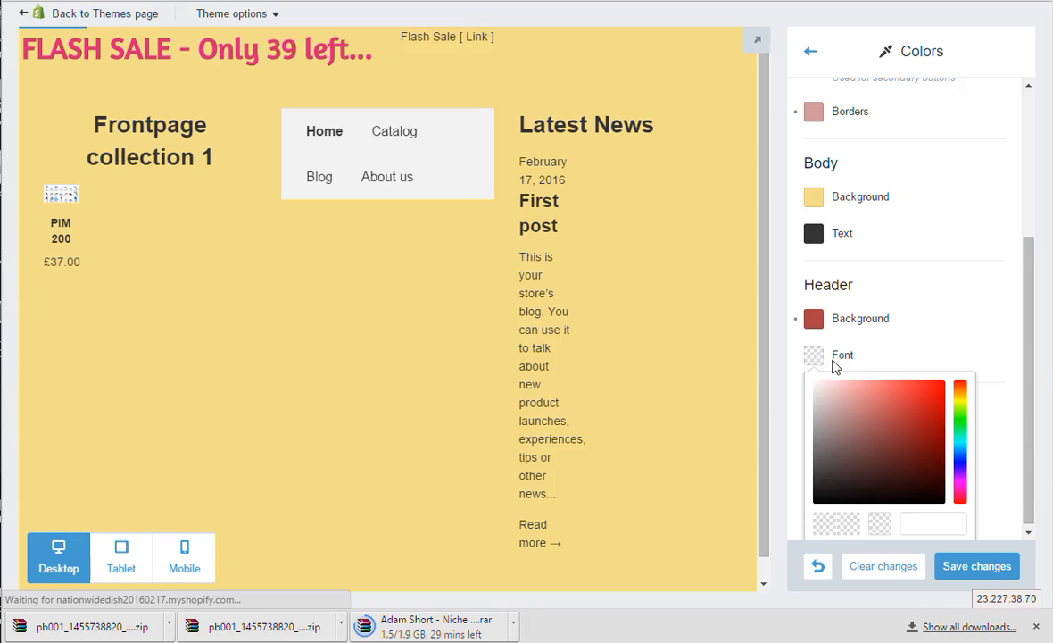
left_click(949, 327)
left_click(818, 447)
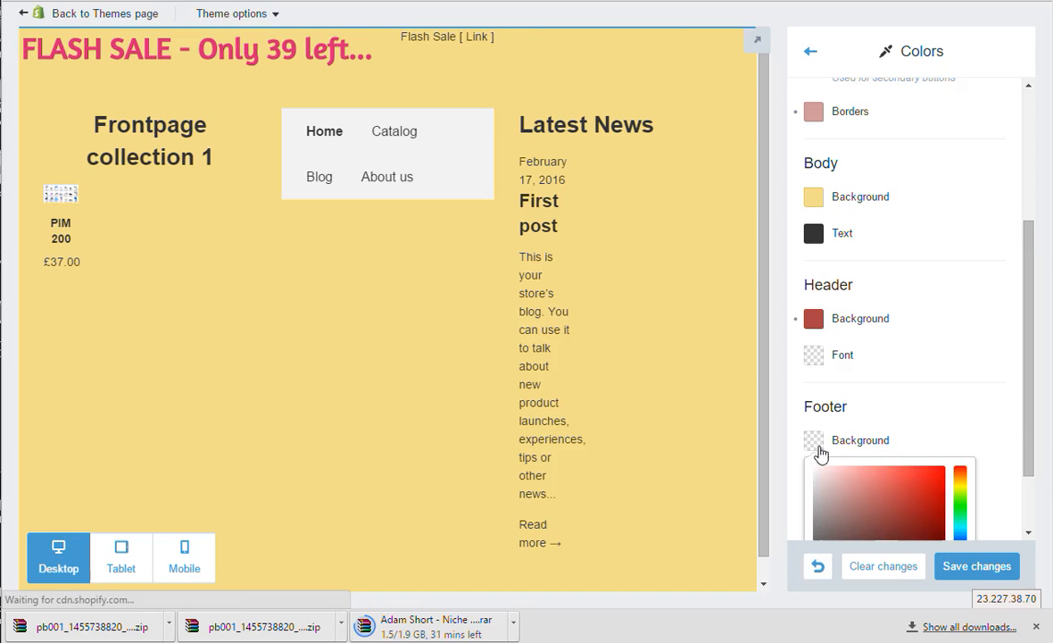
left_click(944, 401)
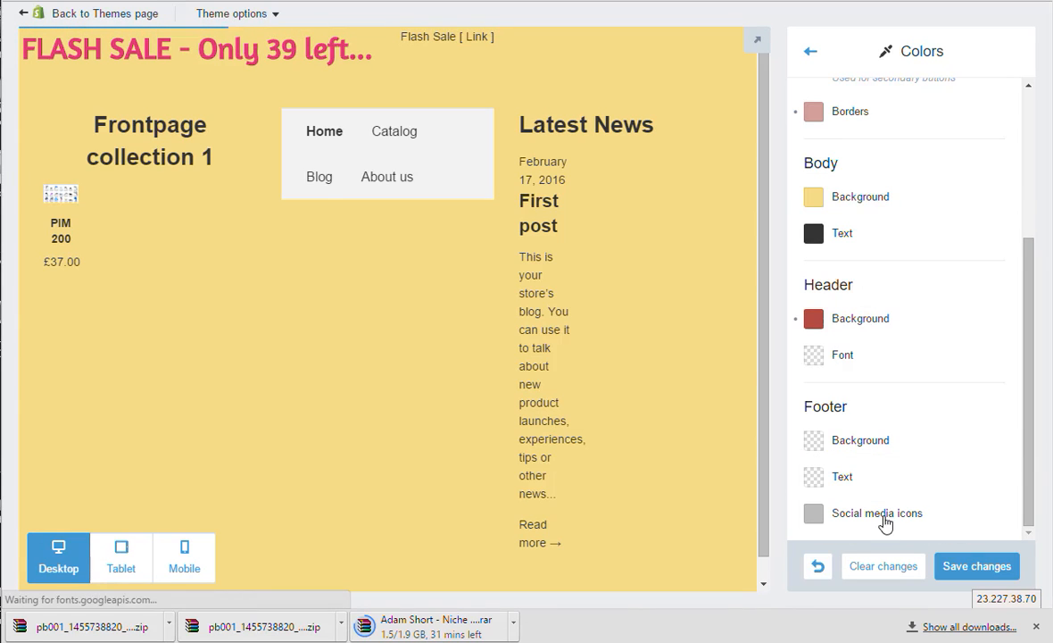
Step: Save the theme's color changes and return to the store's Themes page
scroll(982, 348, "up", 3)
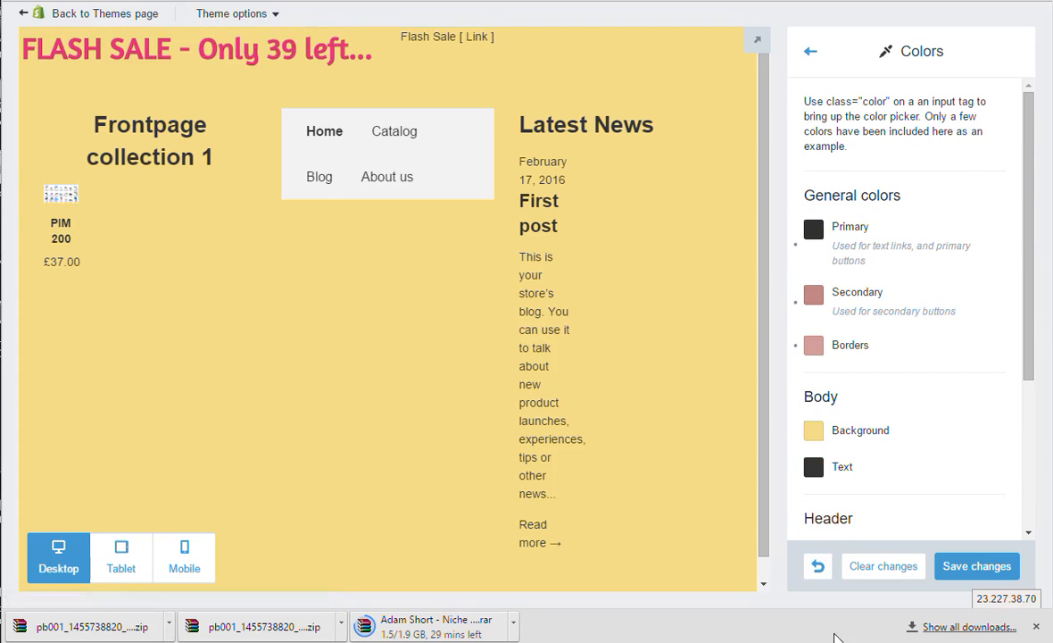
left_click(973, 568)
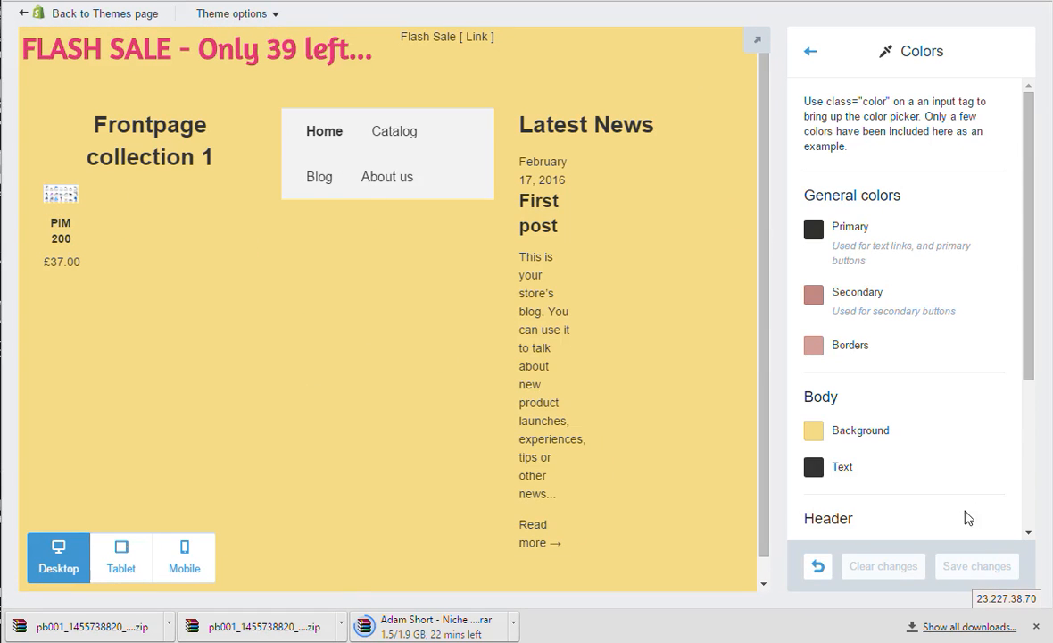
left_click(812, 56)
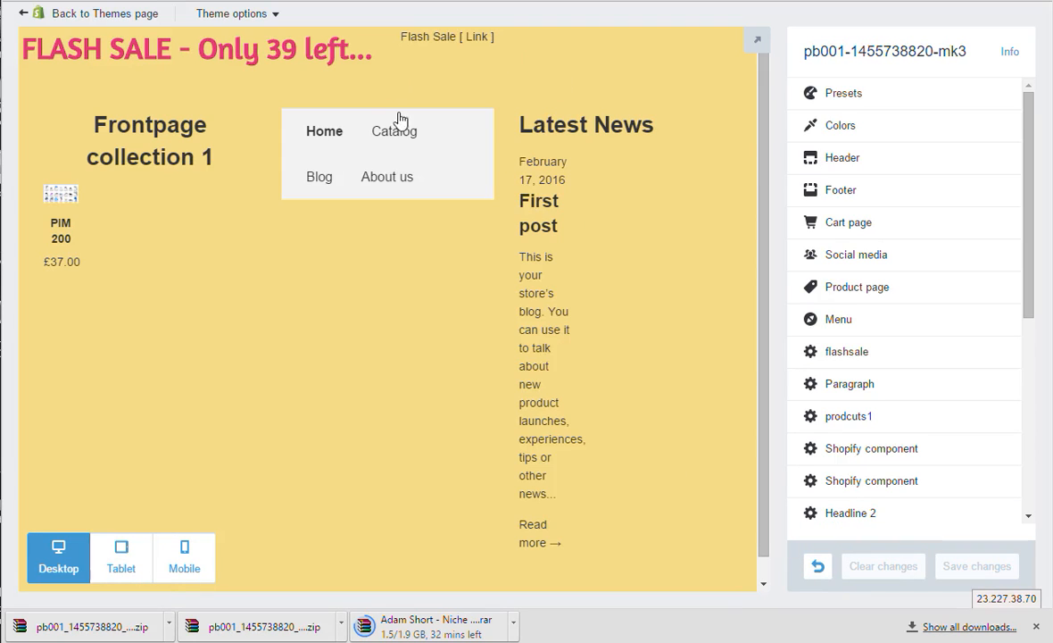
left_click(72, 15)
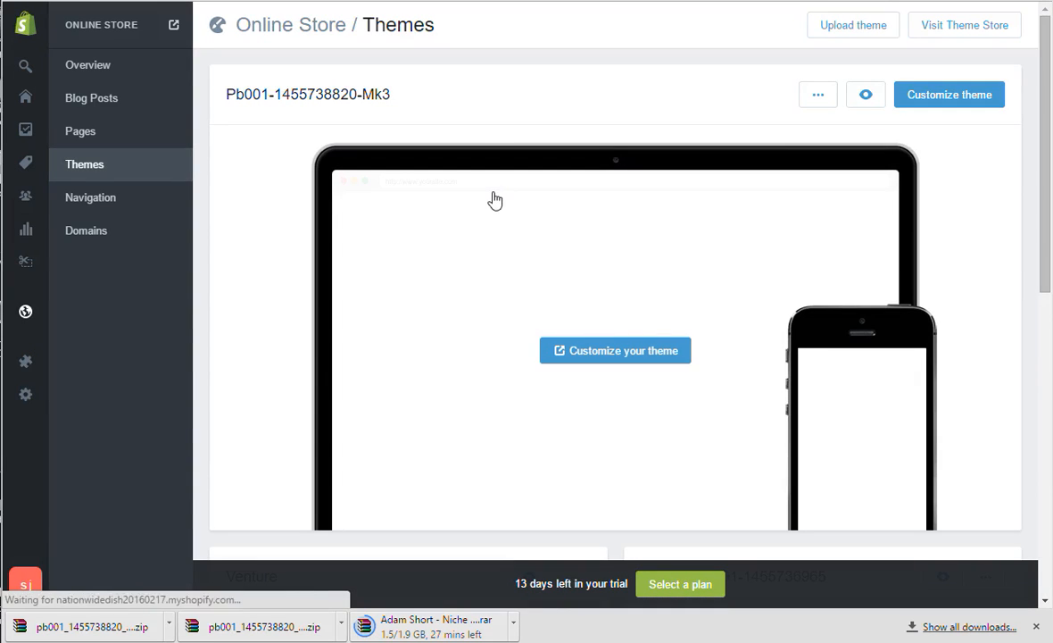
Step: View the live store with the new colors and look over its About us page down to the end
scroll(527, 214, "down", 2)
scroll(539, 230, "down", 4)
scroll(553, 243, "up", 6)
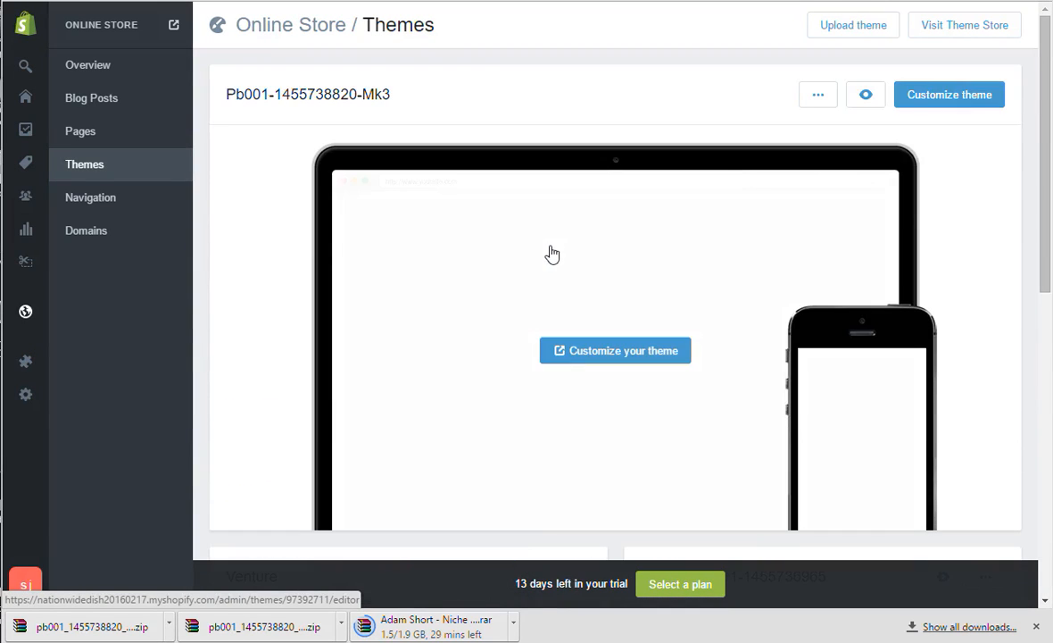
left_click(174, 24)
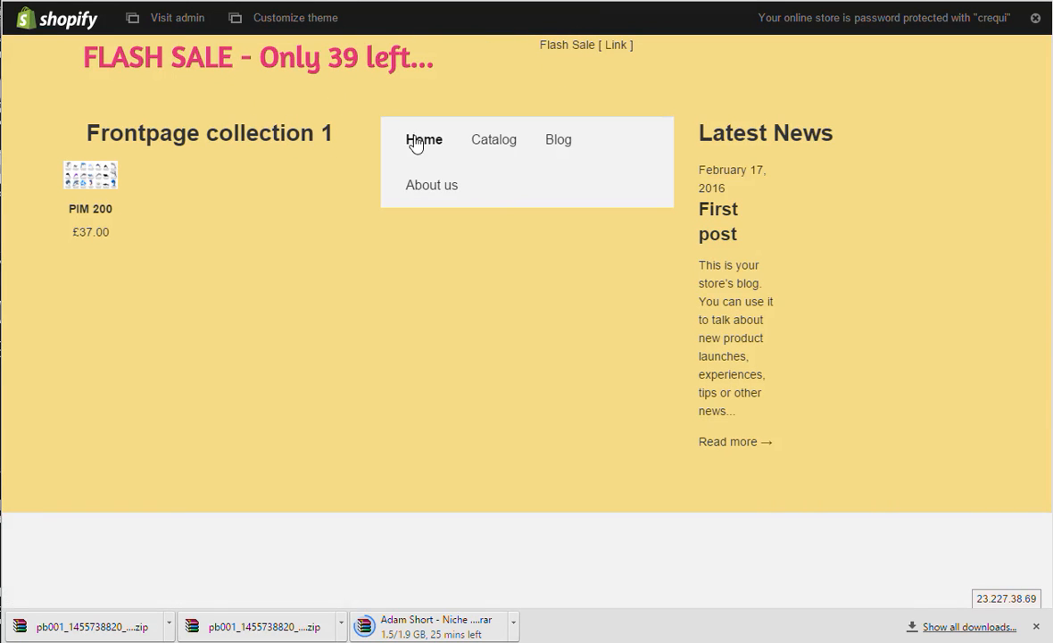
left_click(426, 189)
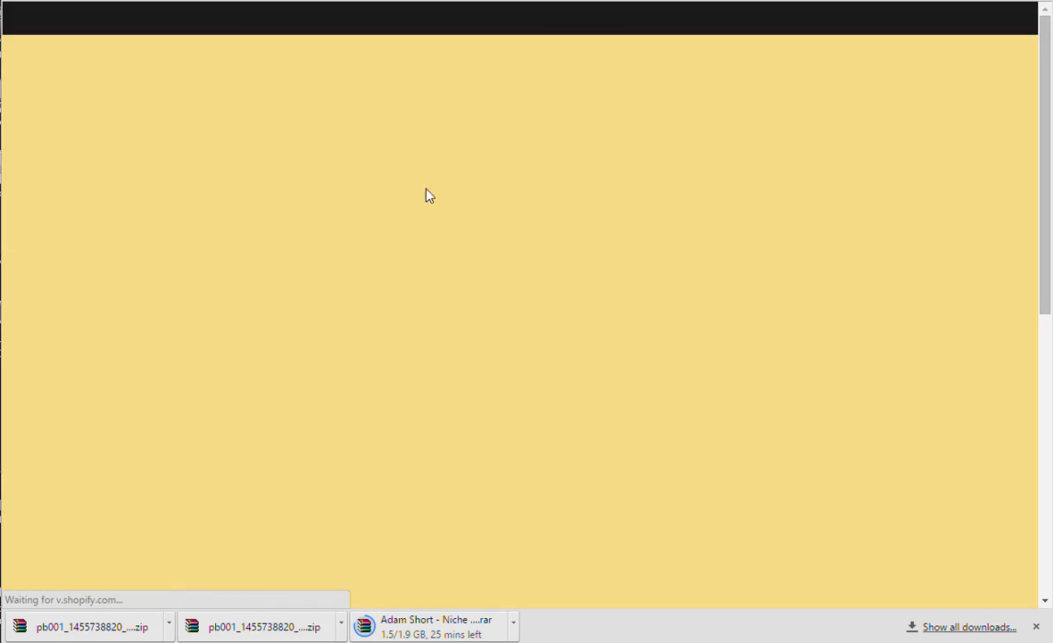
scroll(731, 442, "down", 6)
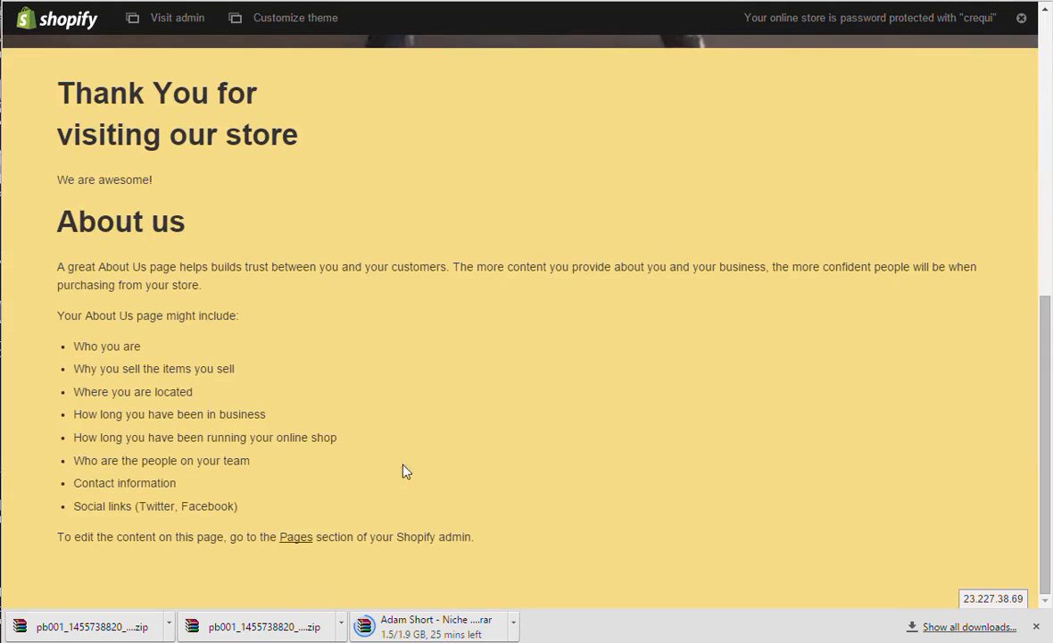
Step: Look over the thank-you heading and video on the live About us page, then return to the store's home page
left_click_drag(58, 92, 192, 197)
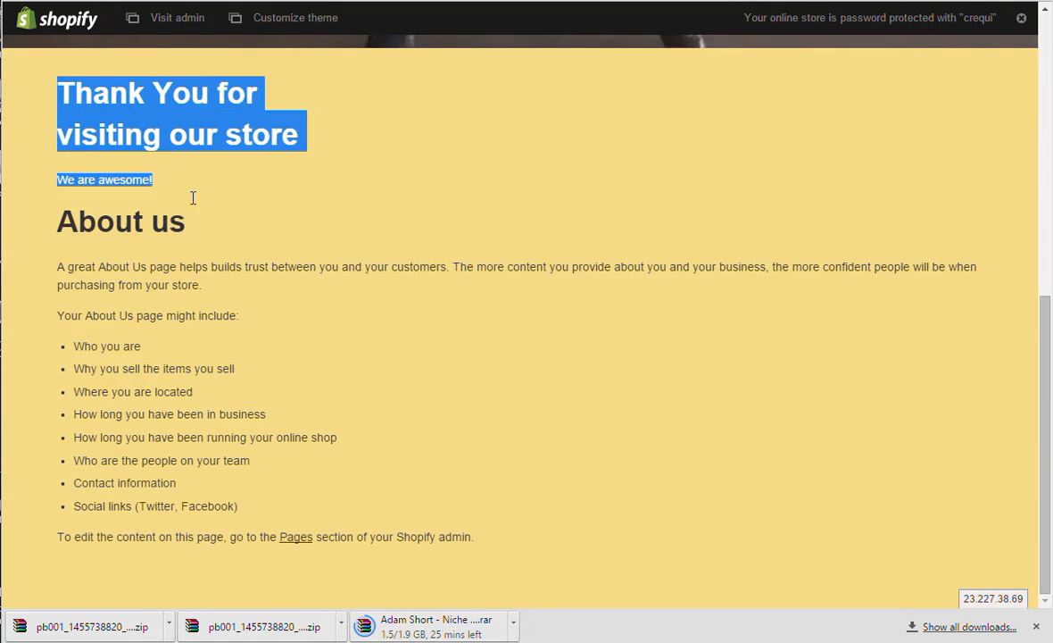
scroll(341, 247, "up", 6)
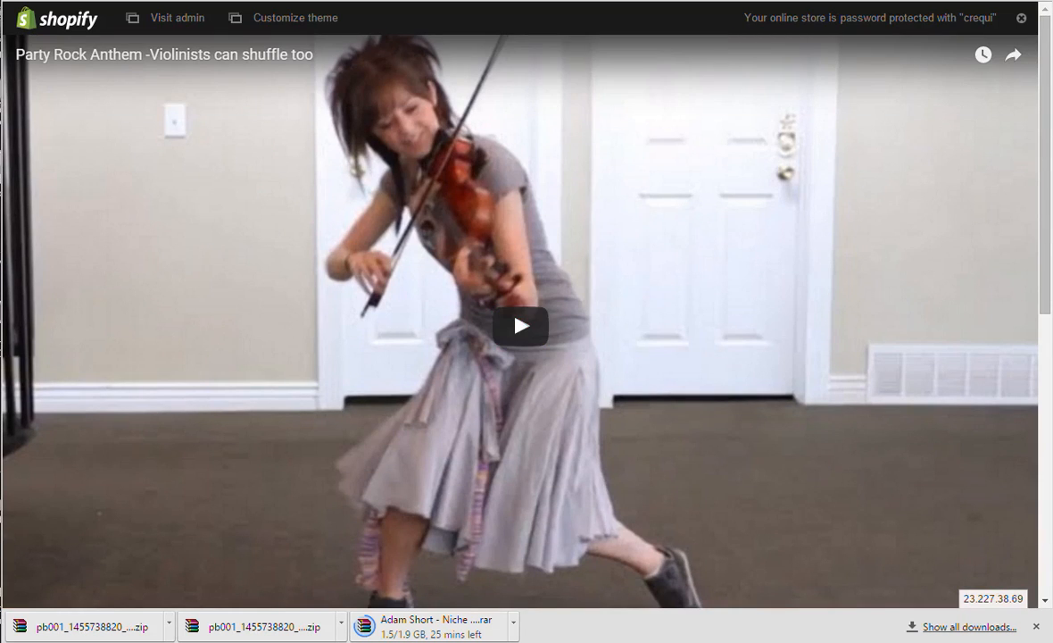
left_click(161, 1)
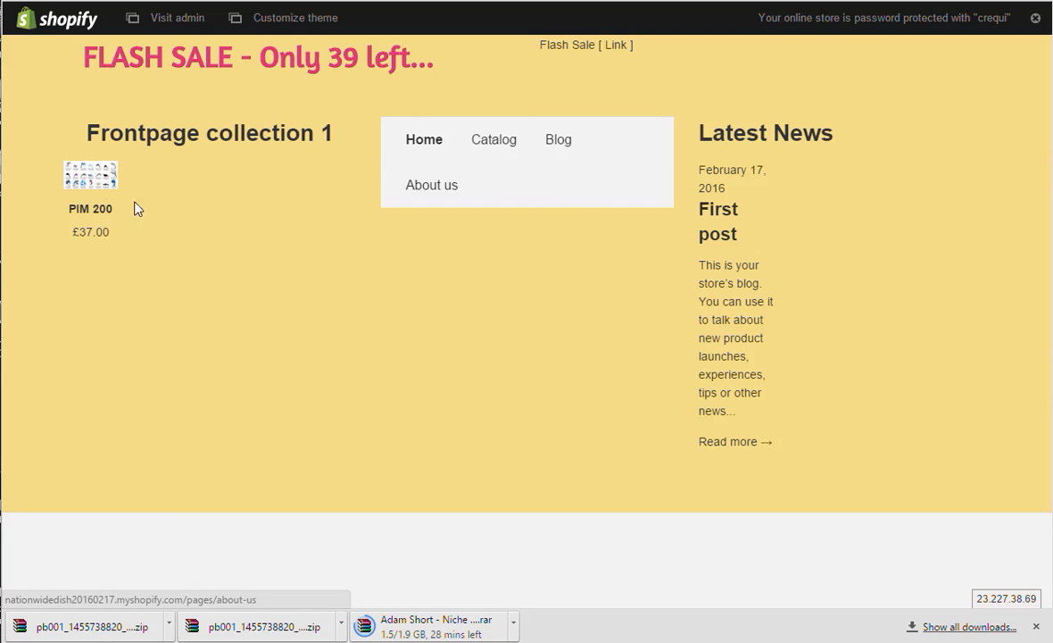
Step: Open the PIM 200 product in the live store and look over its page down to the sharing section
left_click(85, 183)
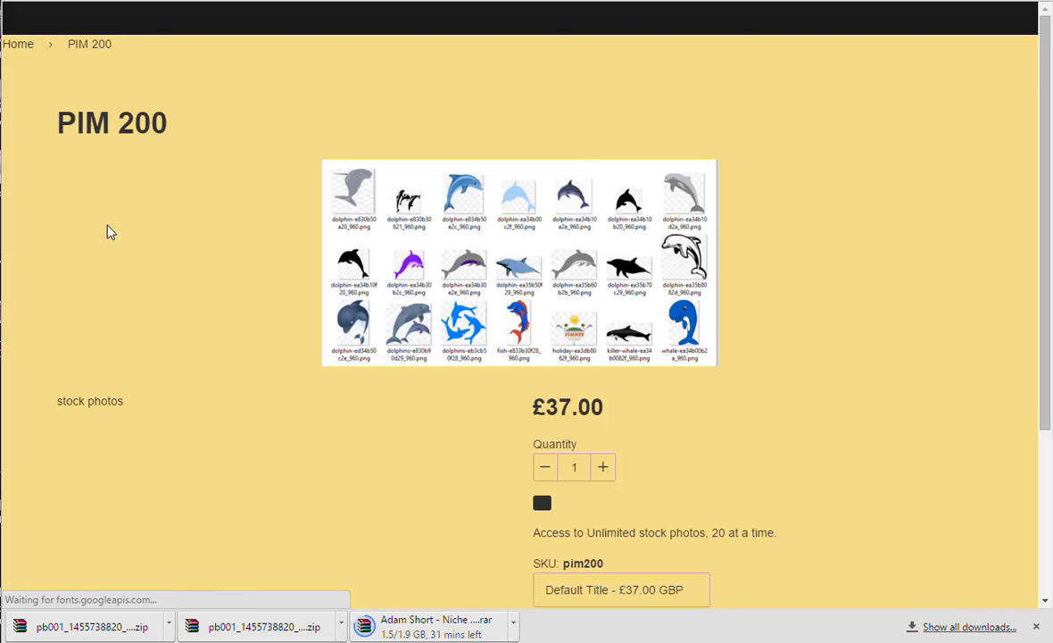
scroll(745, 419, "down", 2)
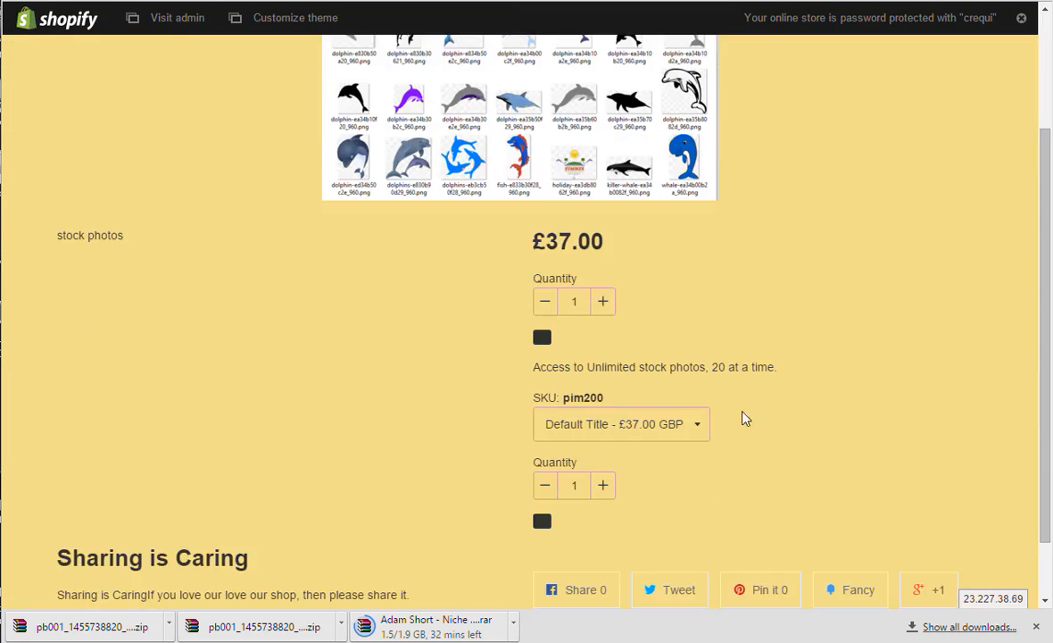
scroll(720, 408, "down", 1)
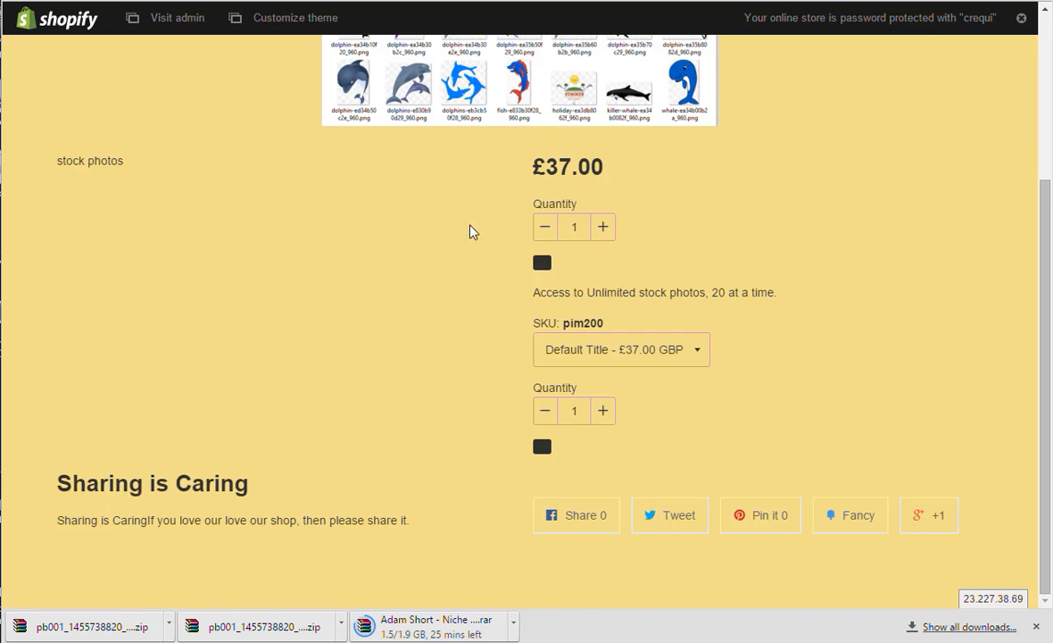
scroll(473, 232, "up", 3)
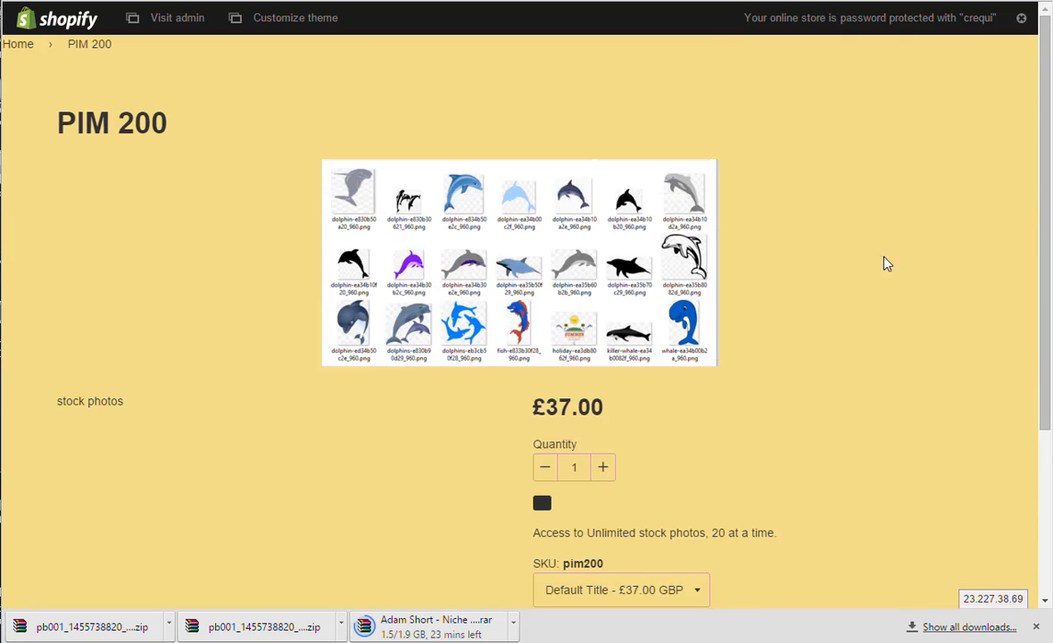
Step: Switch to eComPages, open the pb001 theme for editing and load its Product page
key("ctrl+shift+Tab")
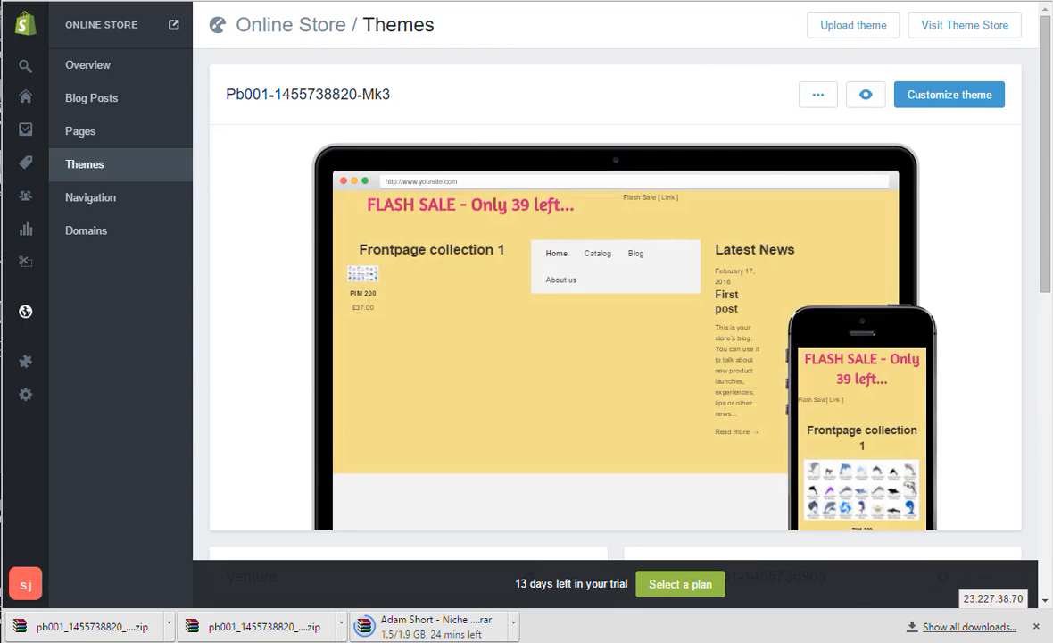
key("ctrl+Tab")
key("ctrl+shift+Tab")
key("ctrl+shift+Tab")
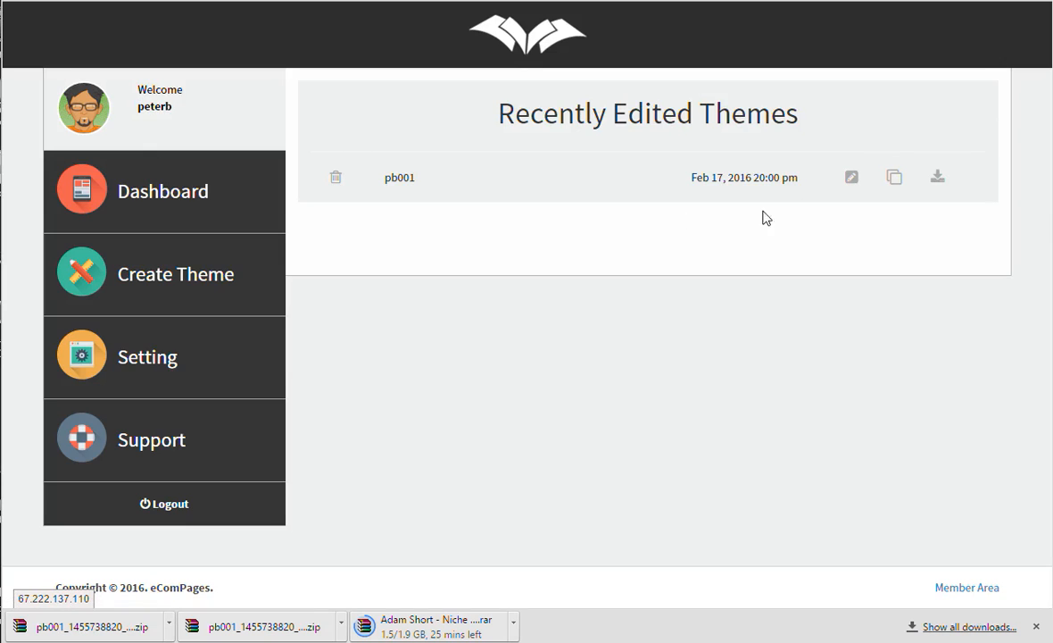
left_click(850, 179)
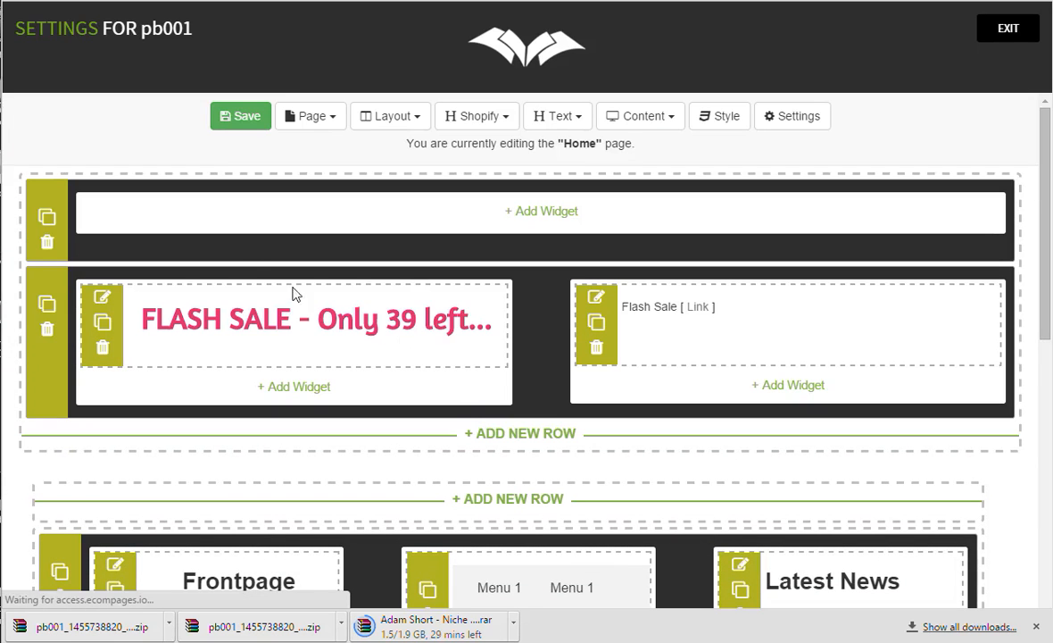
left_click(329, 118)
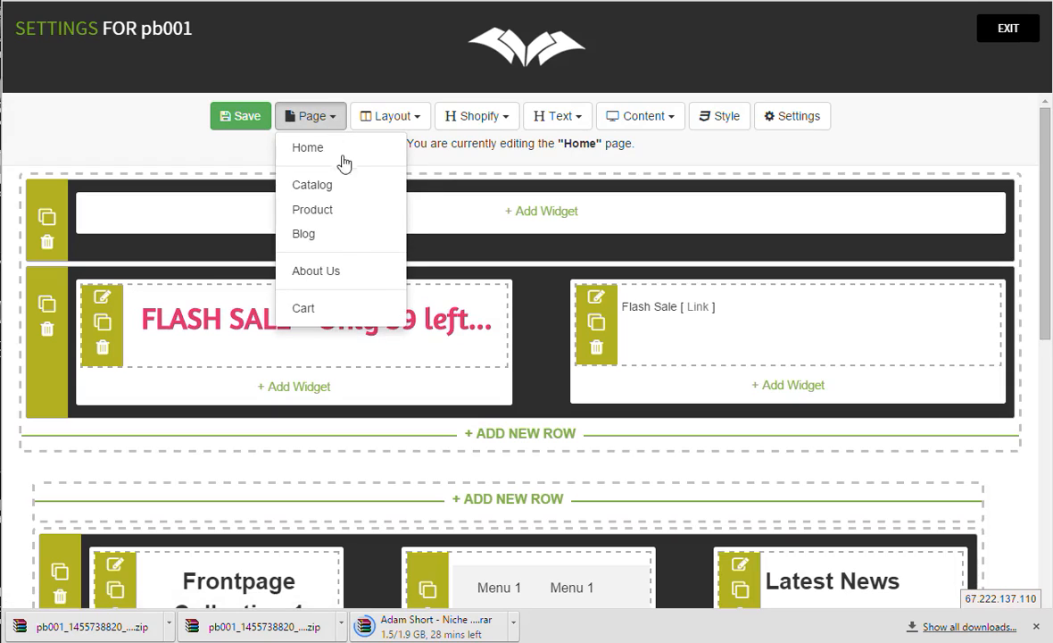
left_click(312, 210)
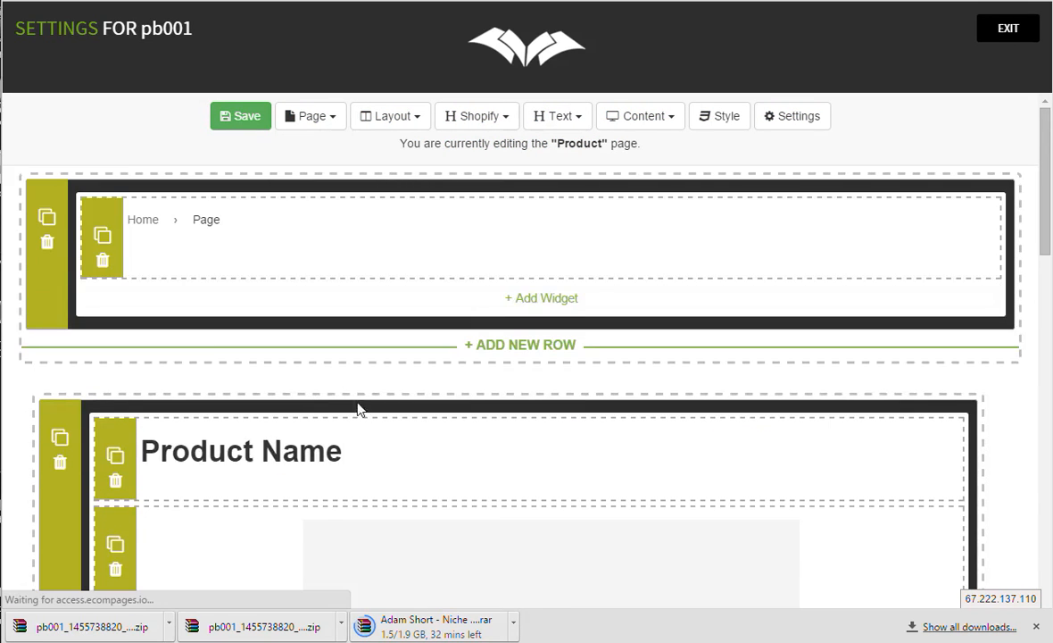
Step: Move the product image widget from the Product Name row into the first column of the Sharing is Caring row
scroll(478, 415, "down", 5)
scroll(574, 409, "down", 8)
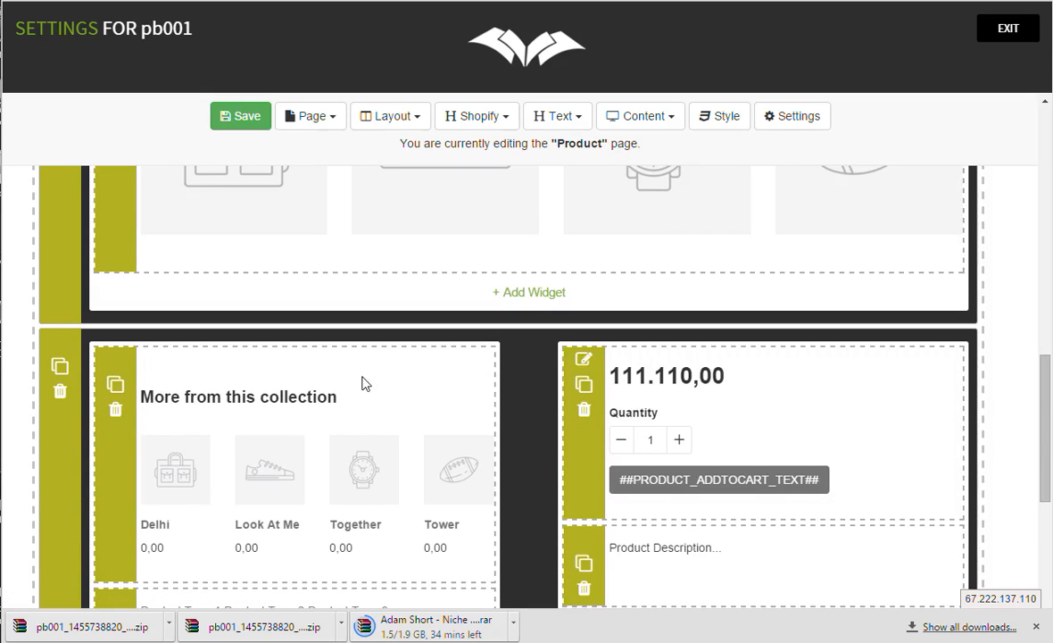
scroll(423, 247, "up", 12)
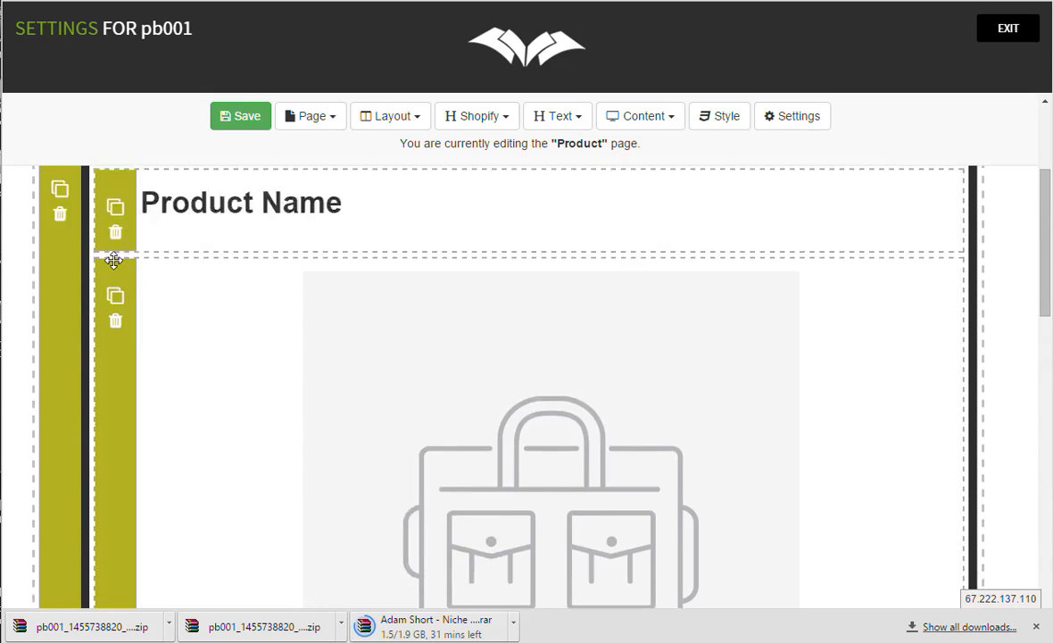
scroll(106, 357, "down", 2)
left_click_drag(114, 407, 117, 284)
scroll(446, 376, "up", 10)
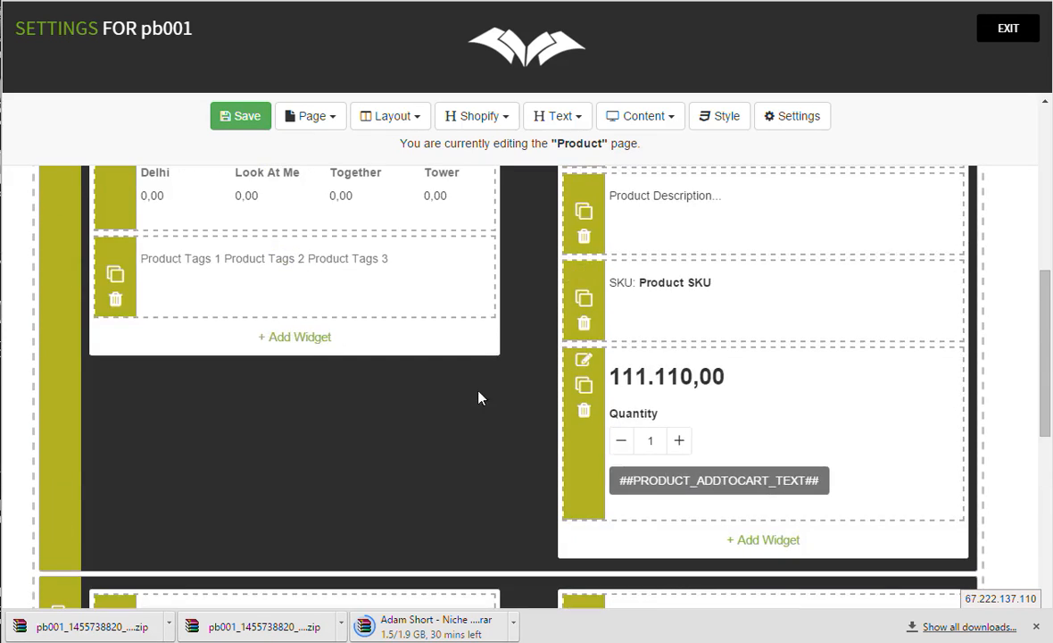
Step: Move the product image widget above "More from this collection", opposite the price and quantity widget
scroll(326, 362, "down", 2)
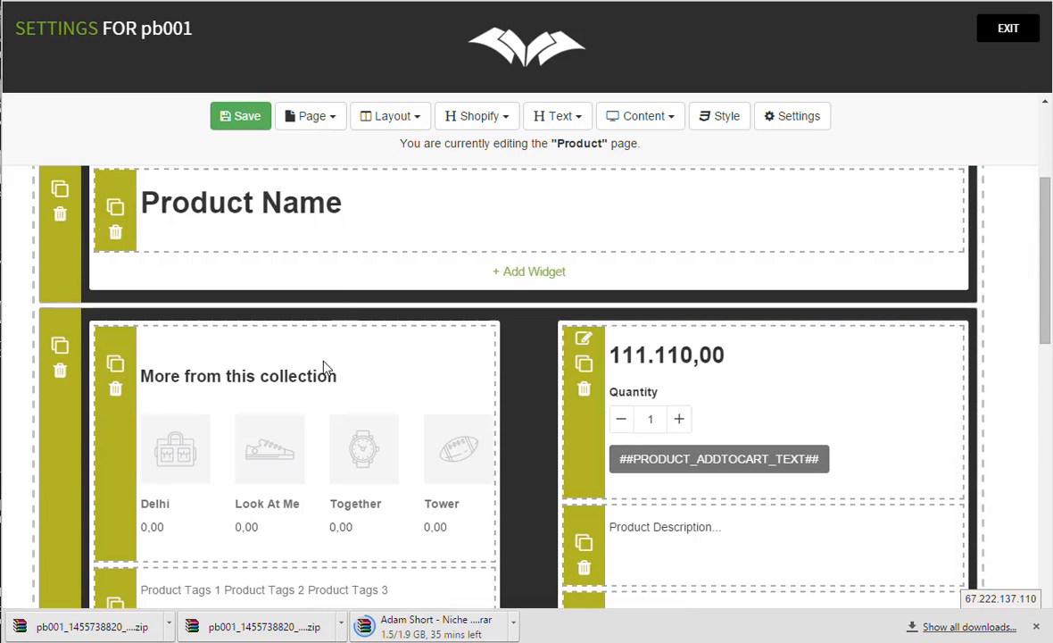
scroll(453, 337, "down", 3)
scroll(453, 337, "up", 1)
scroll(400, 400, "down", 5)
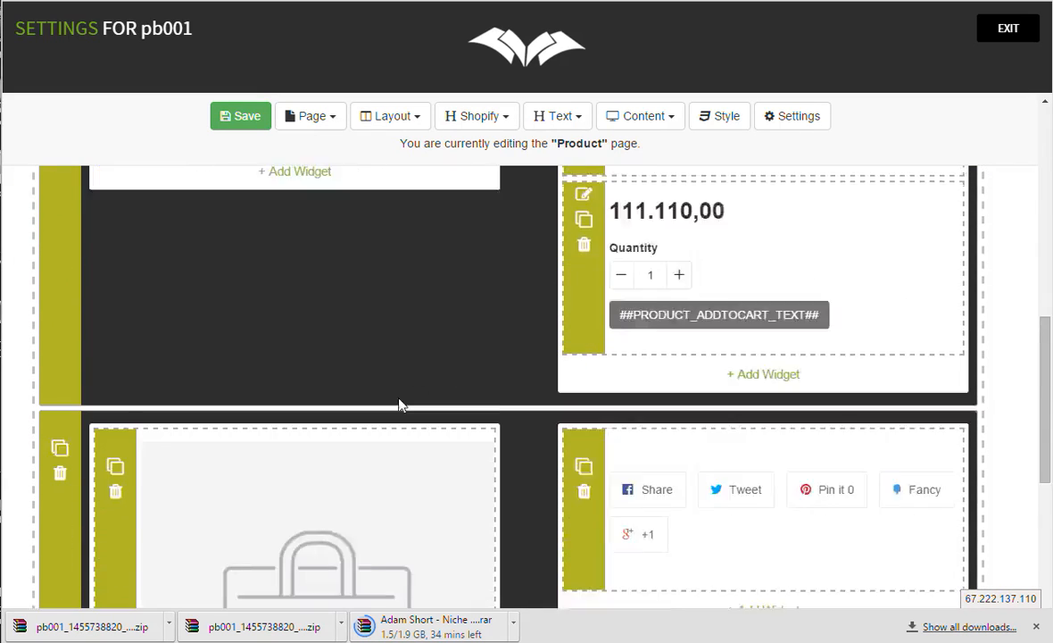
left_click_drag(104, 453, 138, 287)
scroll(202, 375, "up", 4)
scroll(133, 285, "up", 2)
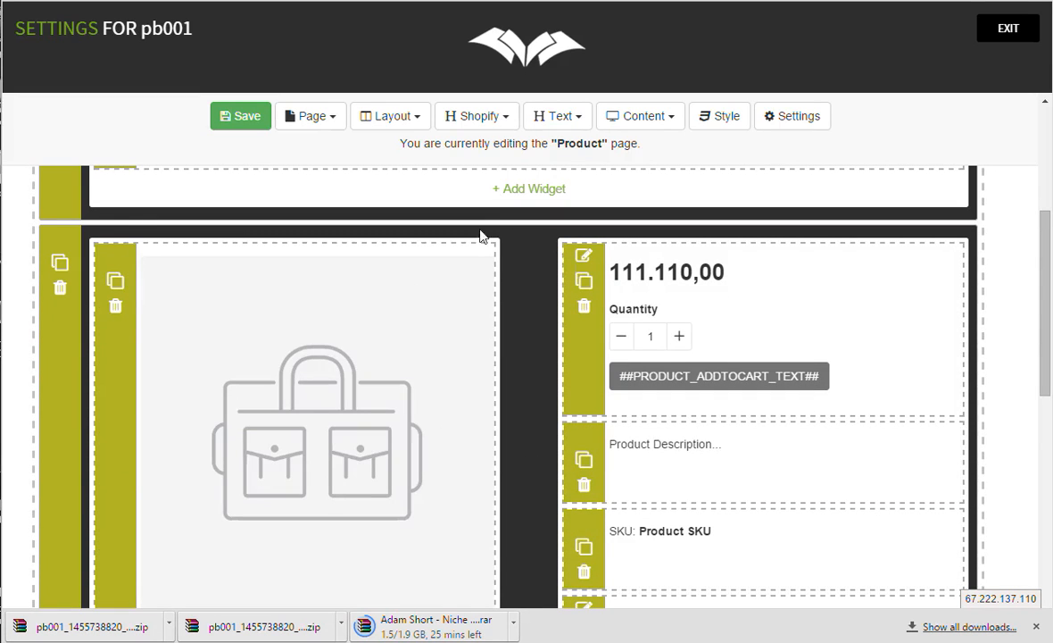
Step: Review the rearranged Product page layout from the breadcrumb row down to the sharing row
scroll(232, 326, "up", 4)
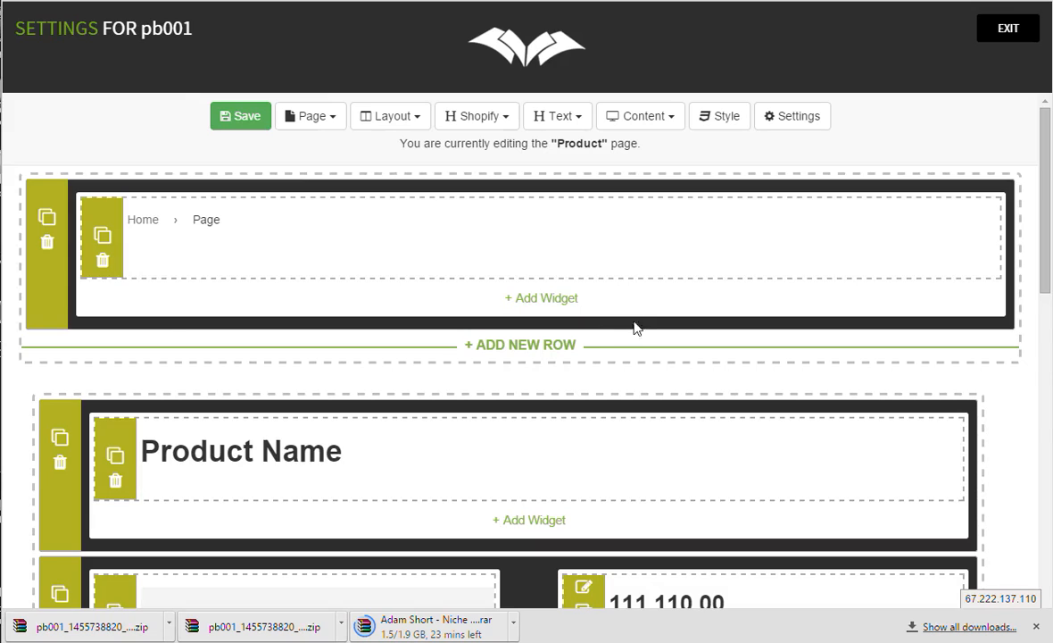
scroll(634, 328, "down", 3)
scroll(678, 275, "down", 1)
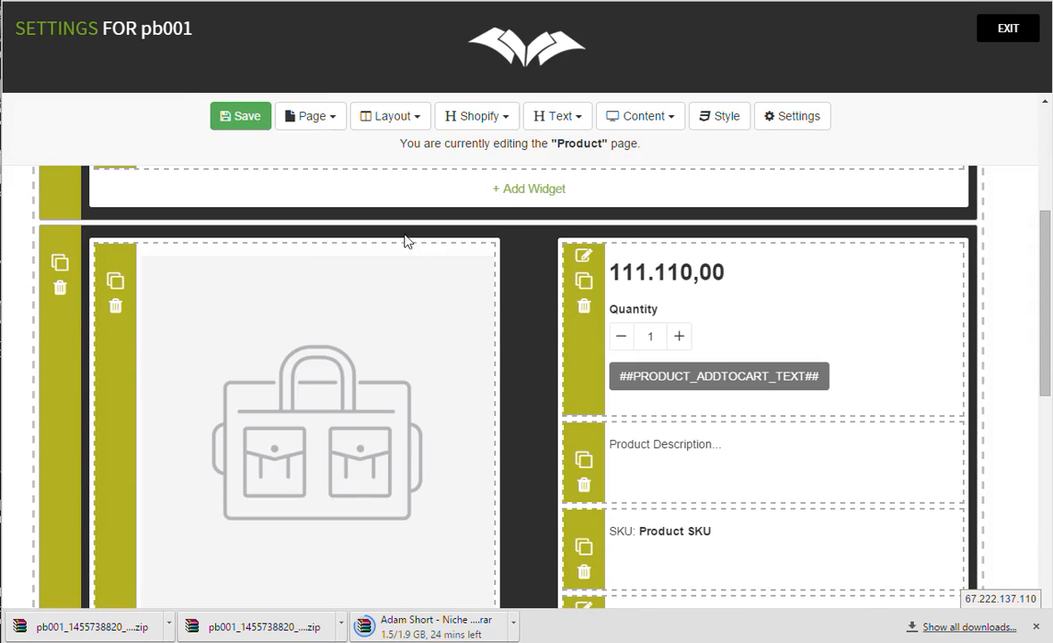
scroll(789, 345, "down", 2)
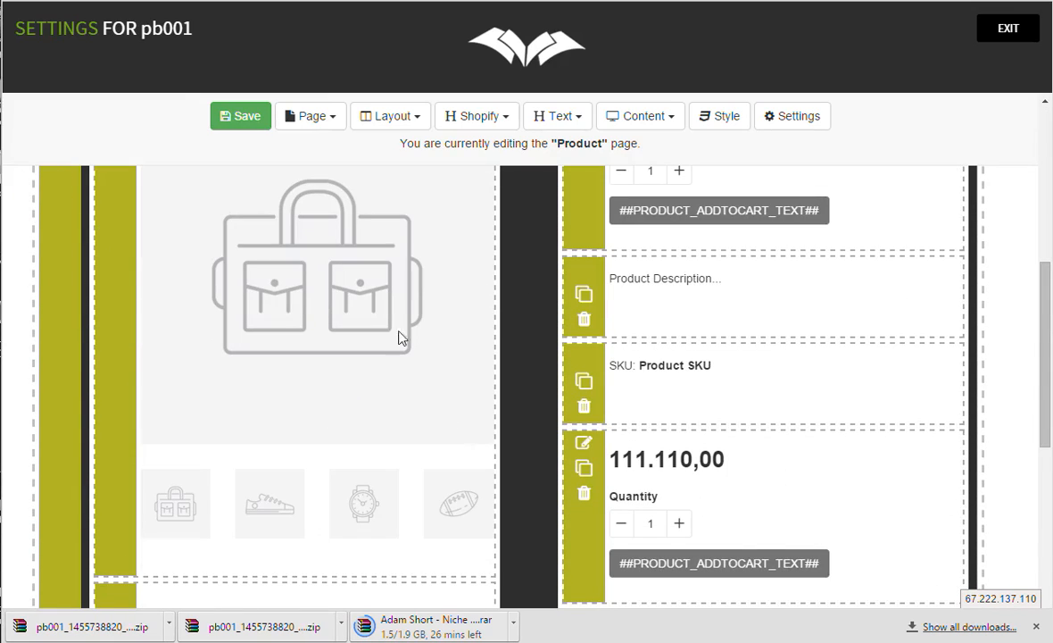
scroll(344, 340, "down", 3)
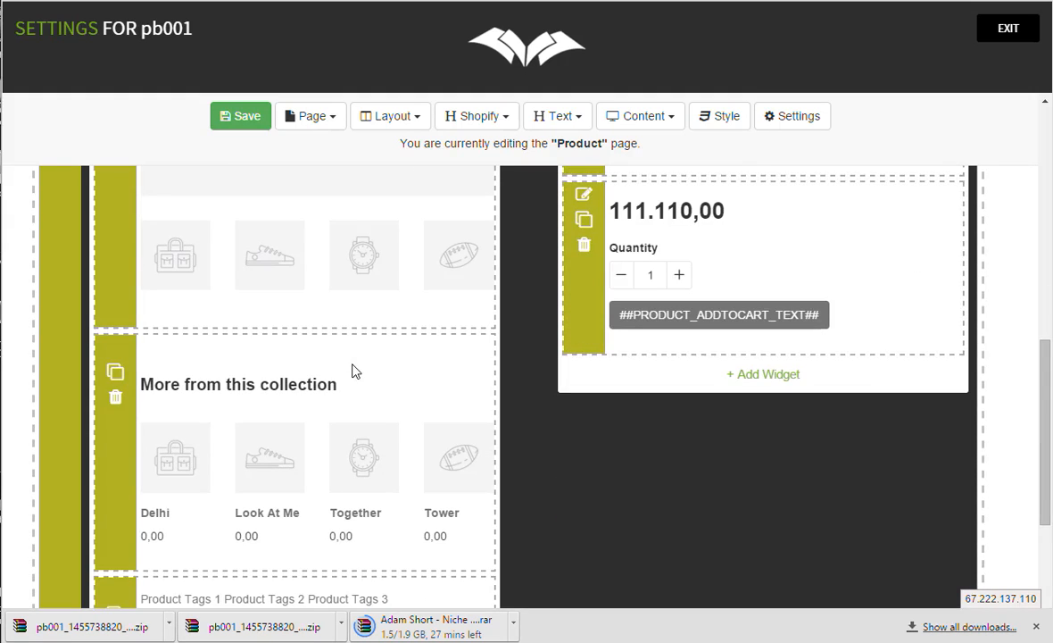
scroll(375, 372, "down", 3)
scroll(403, 375, "down", 3)
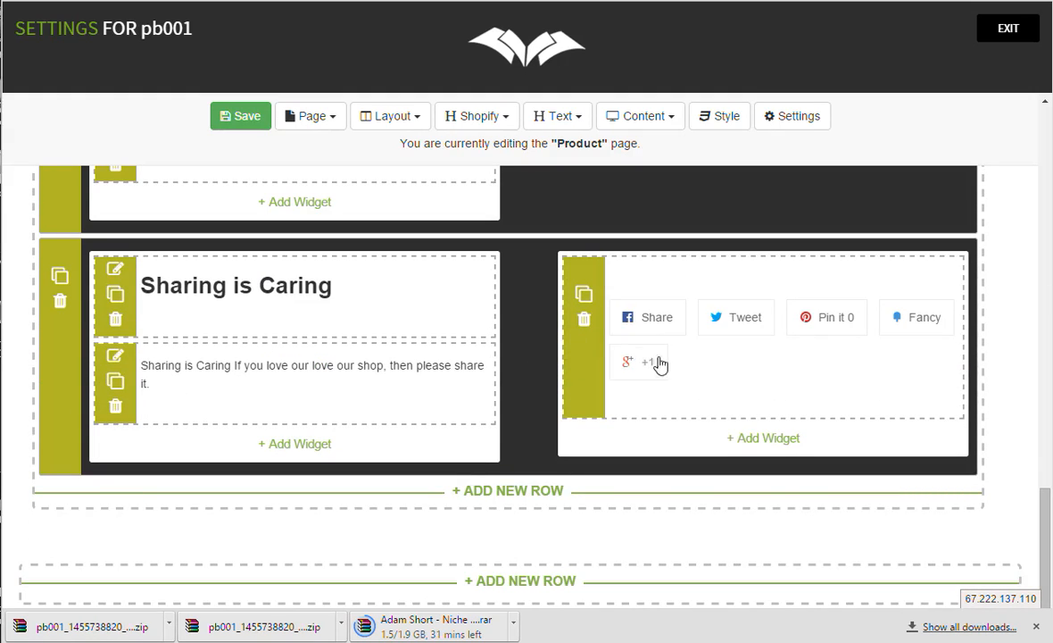
scroll(665, 371, "up", 4)
scroll(665, 371, "up", 8)
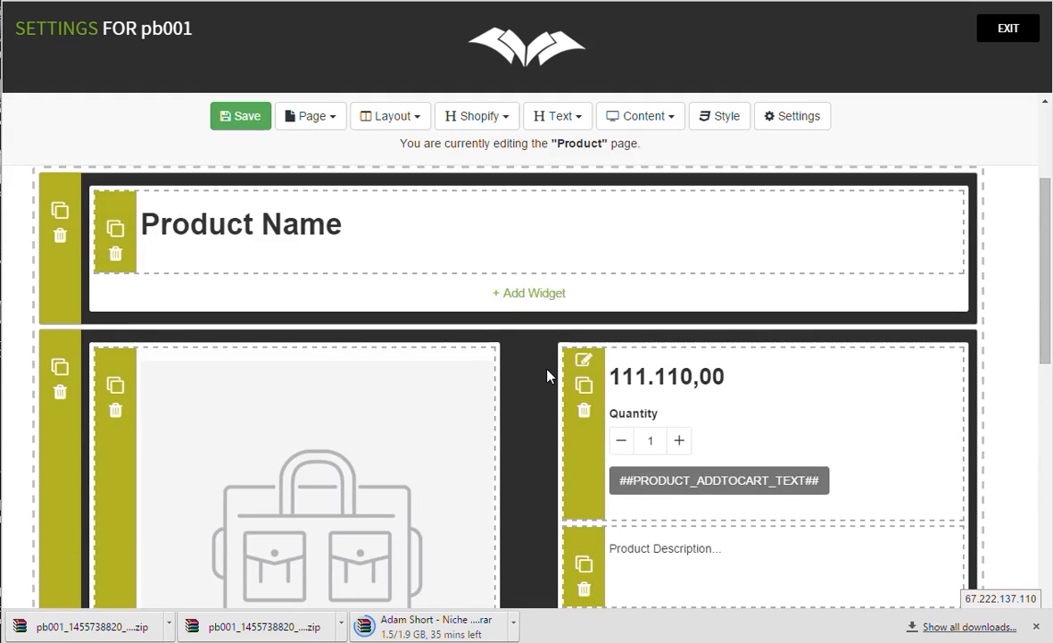
scroll(563, 382, "up", 1)
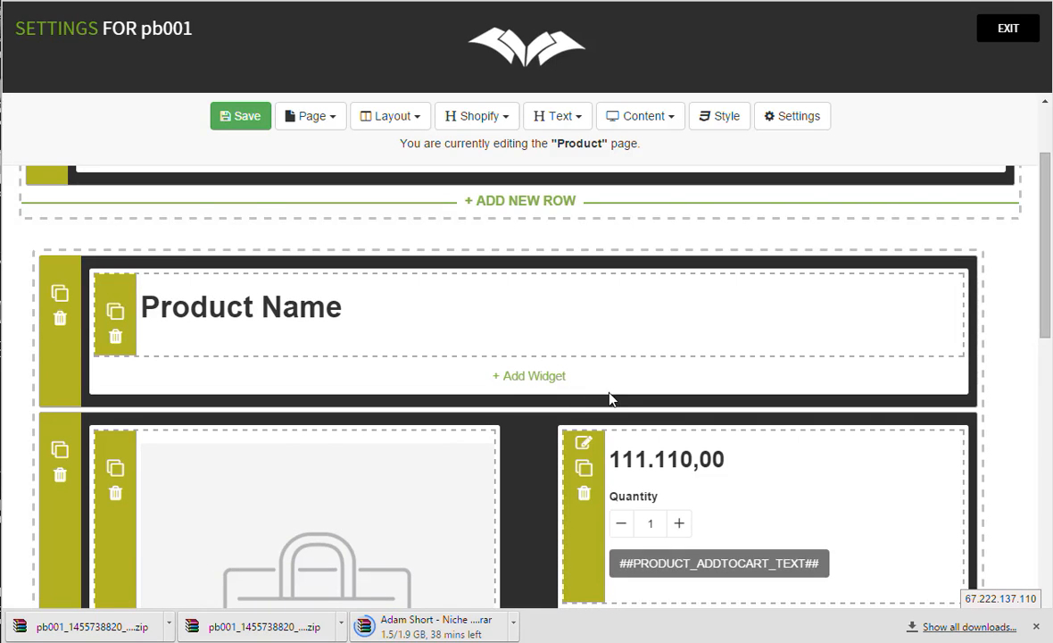
scroll(620, 404, "down", 3)
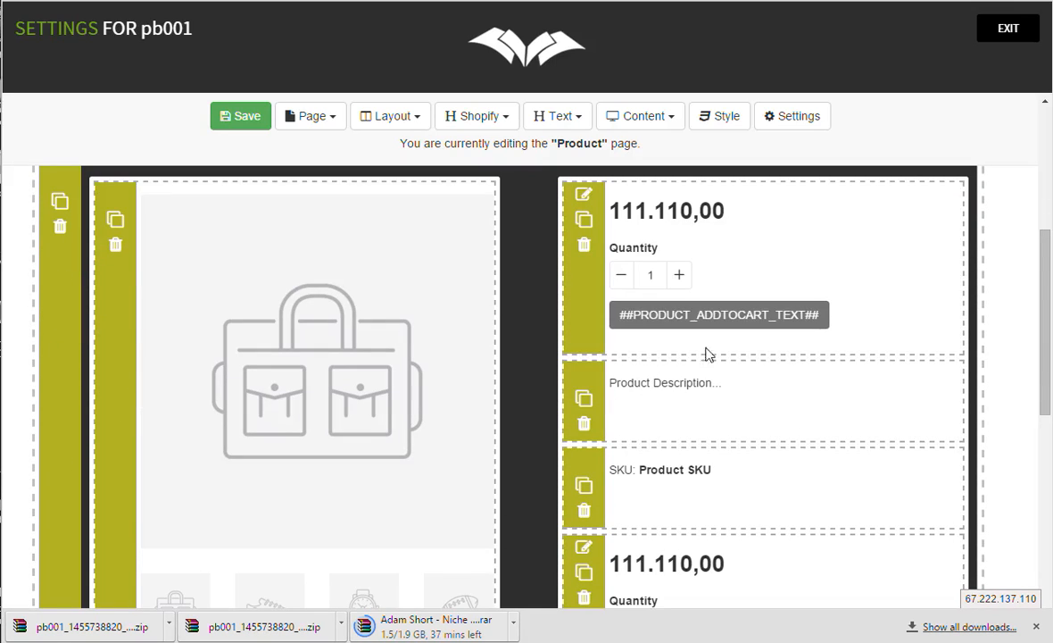
Step: Set the button text color of the Add To Cart widget below the Product SKU to rgba(165,47,47,1)
scroll(732, 387, "down", 3)
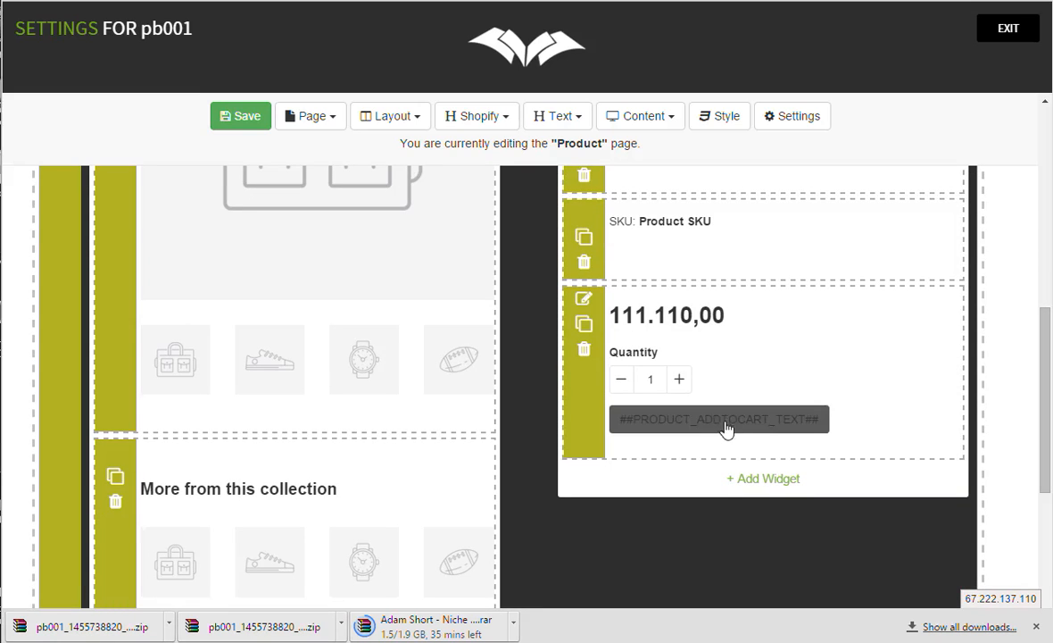
left_click(583, 300)
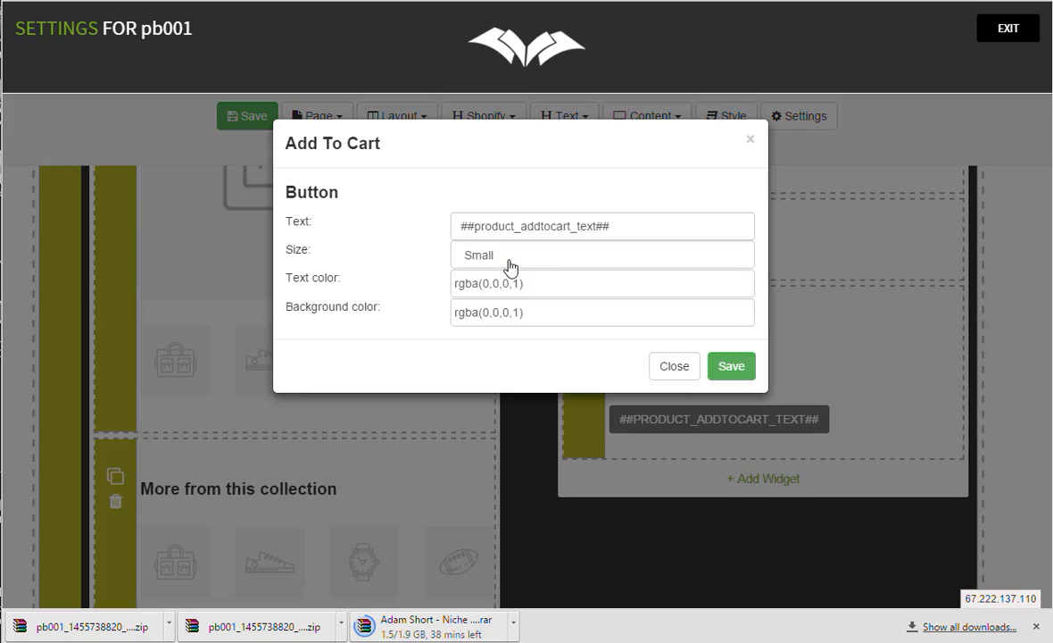
left_click(539, 286)
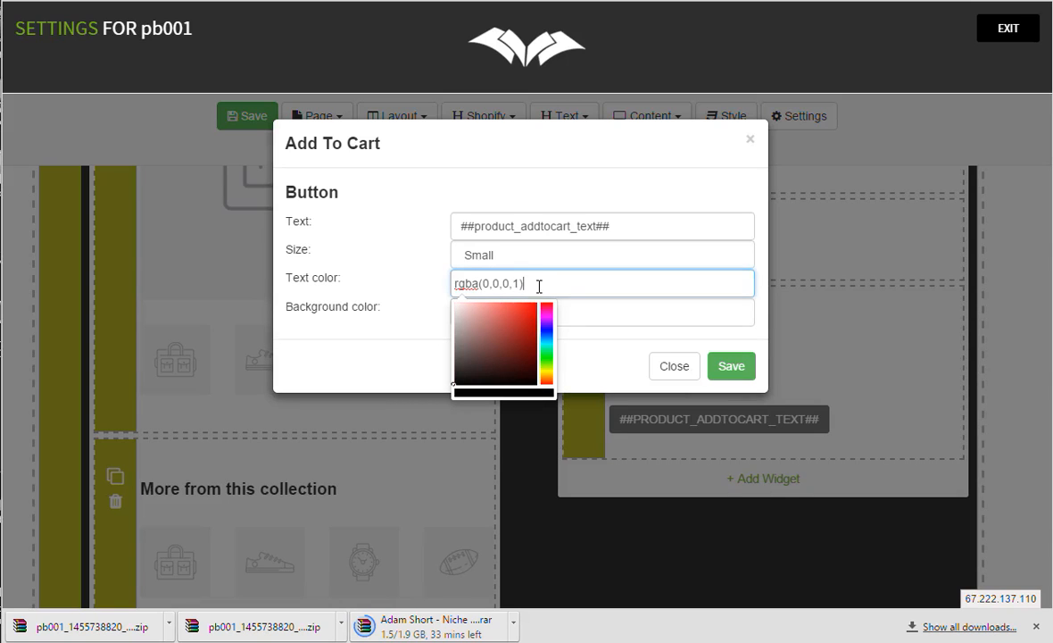
left_click(511, 333)
Step: Set the Add To Cart button's background color to rgba(203,52,52,1)
left_click(623, 313)
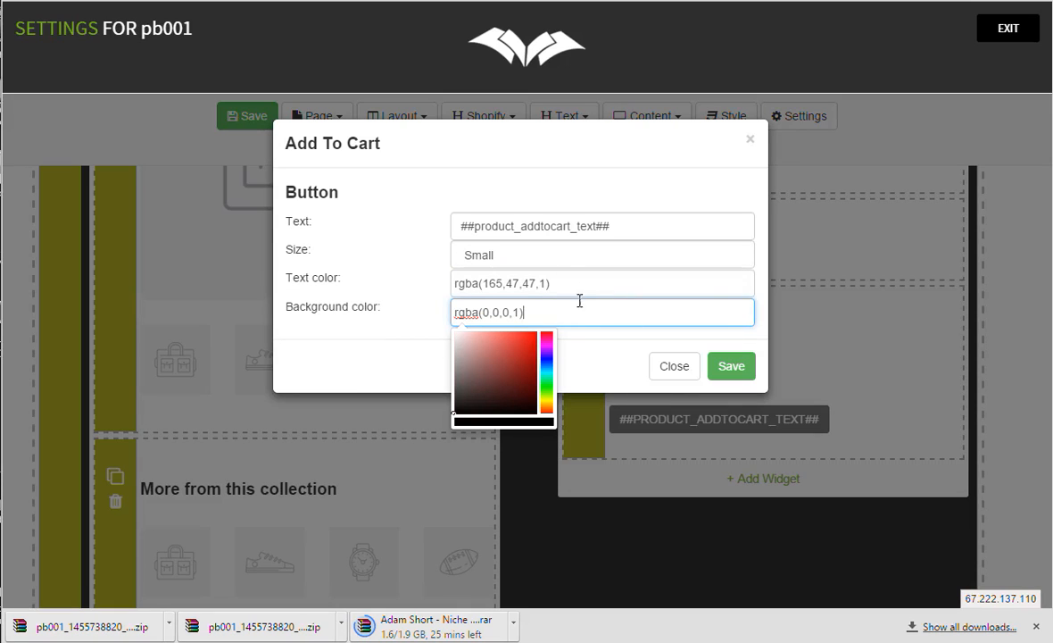
left_click(550, 313)
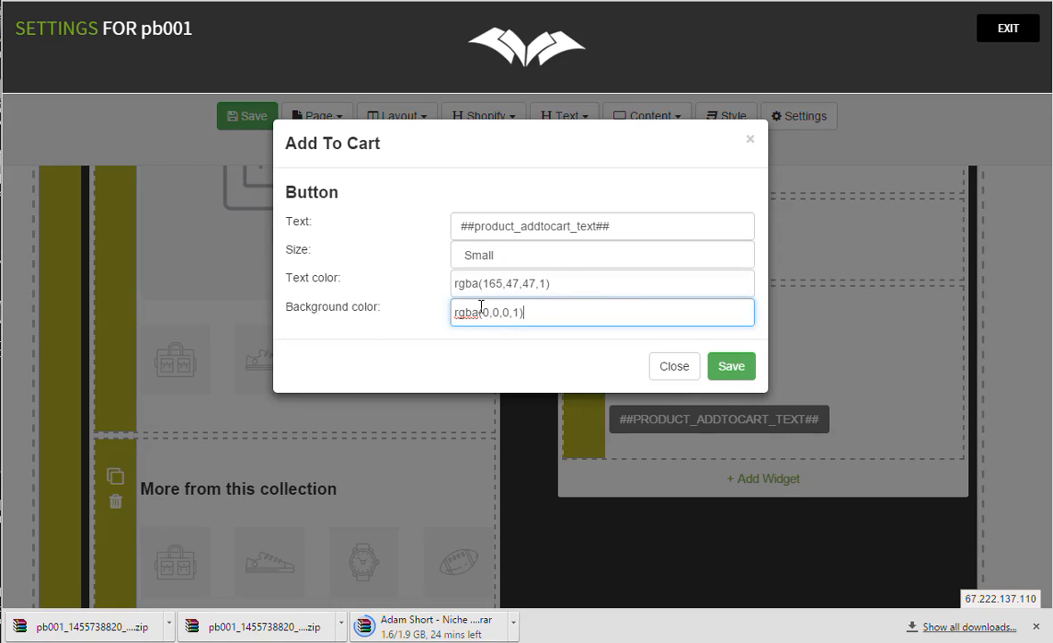
left_click(557, 283)
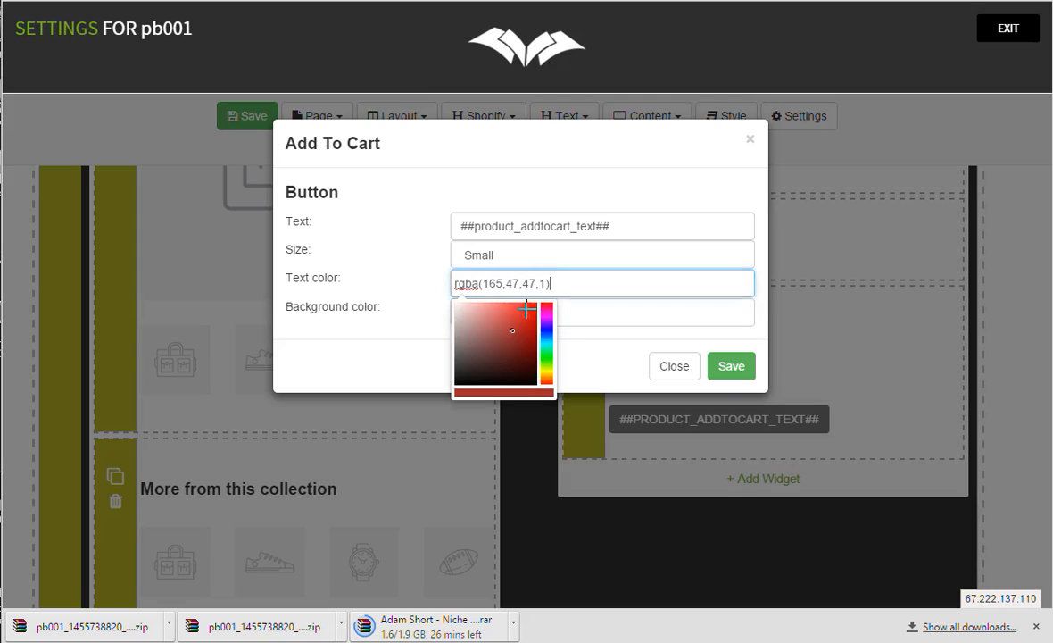
left_click(554, 312)
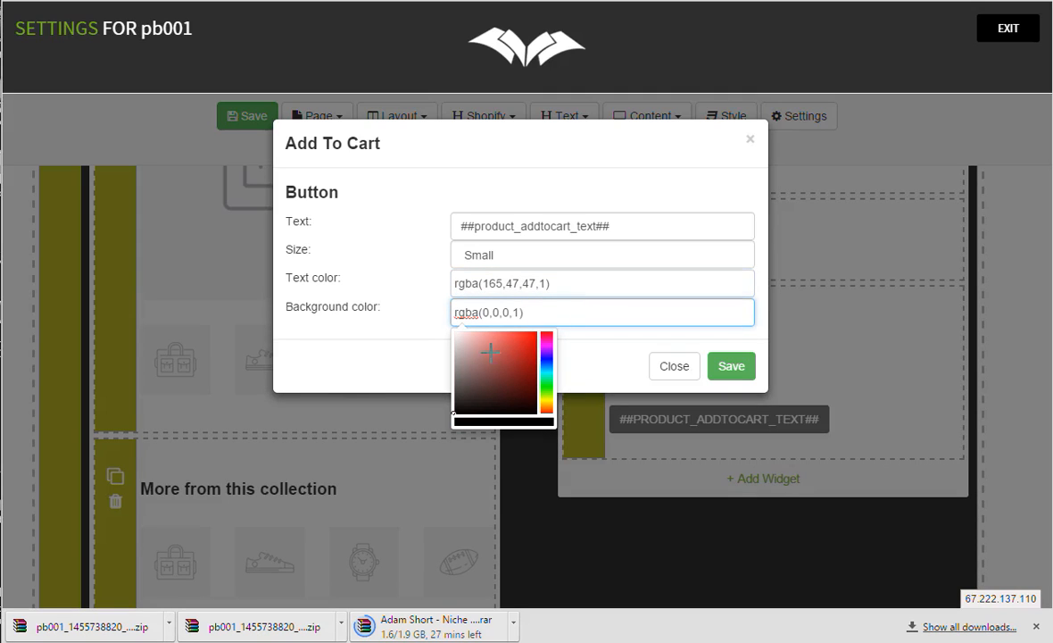
mouse_move(491, 352)
left_mouse_down()
mouse_move(508, 362)
mouse_move(516, 348)
left_mouse_up()
Step: Change the Add To Cart button's text color to rgba(234,225,11,1)
left_click(567, 284)
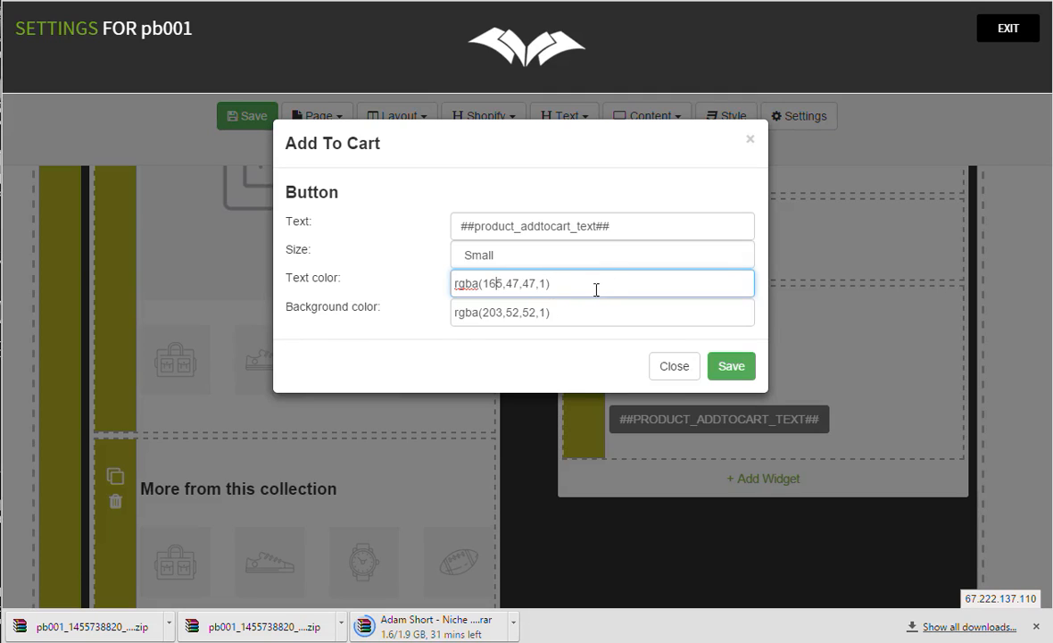
left_click(588, 313)
left_click(568, 281)
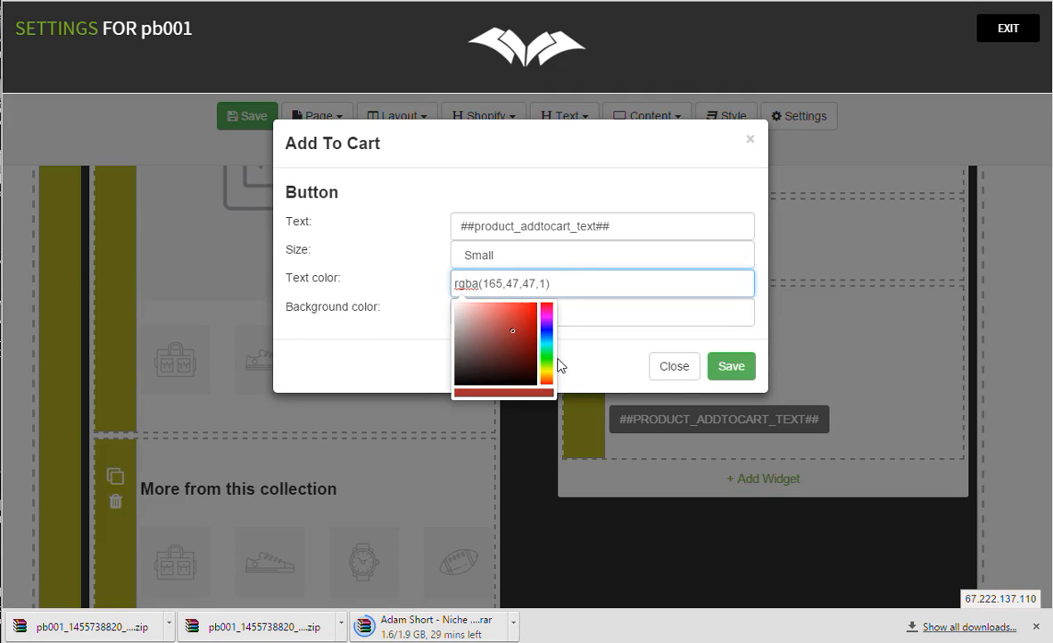
left_click_drag(546, 360, 546, 372)
left_click_drag(527, 318, 532, 309)
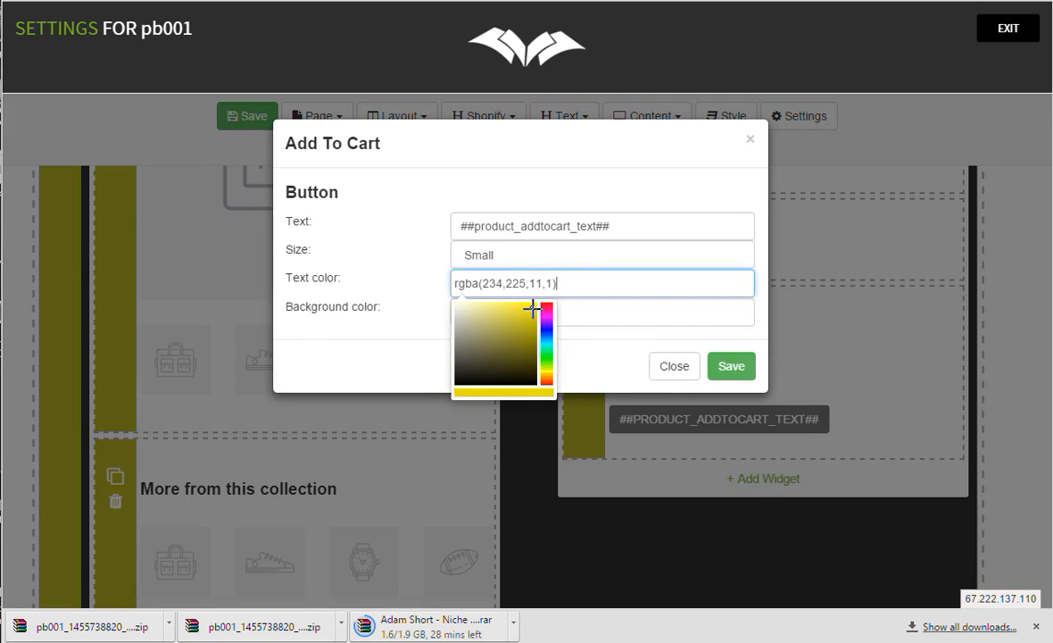
Step: Set the Add To Cart button's size to Large, save the widget settings and close them
left_click(521, 259)
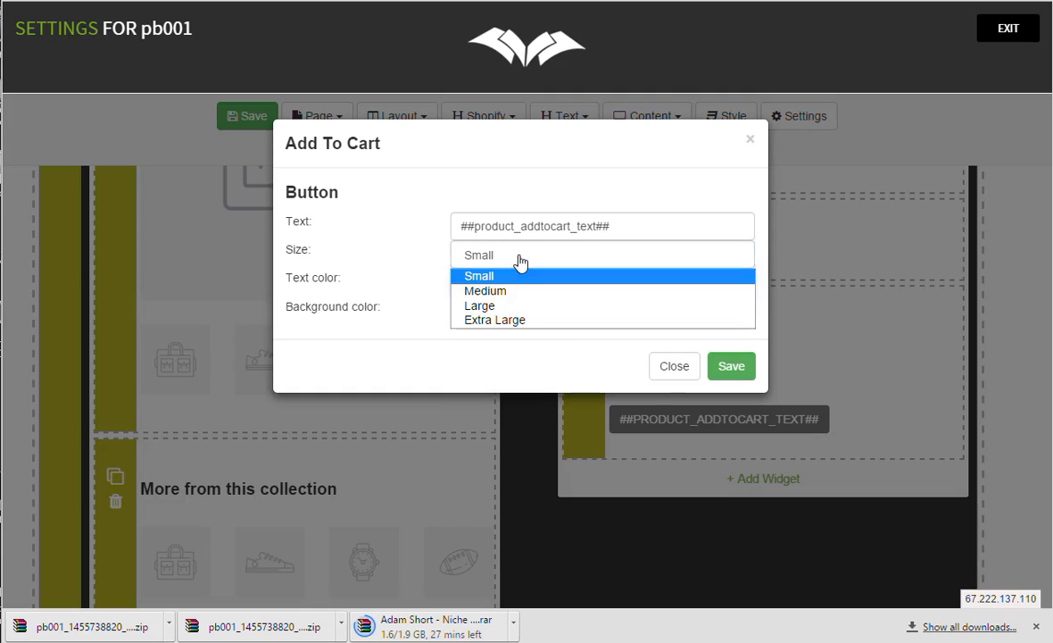
left_click(518, 308)
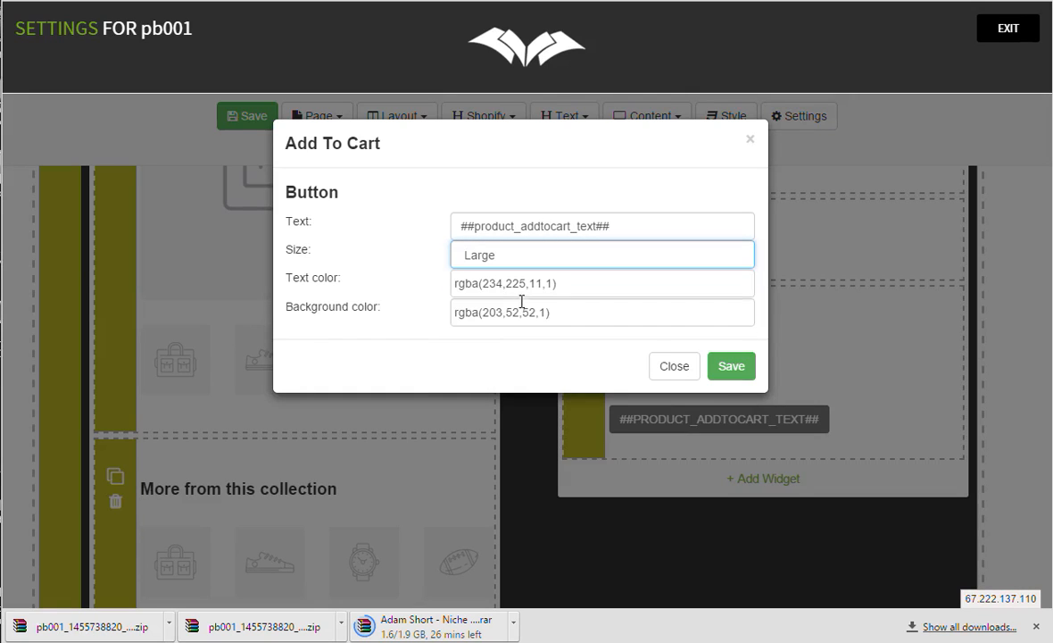
left_click(729, 373)
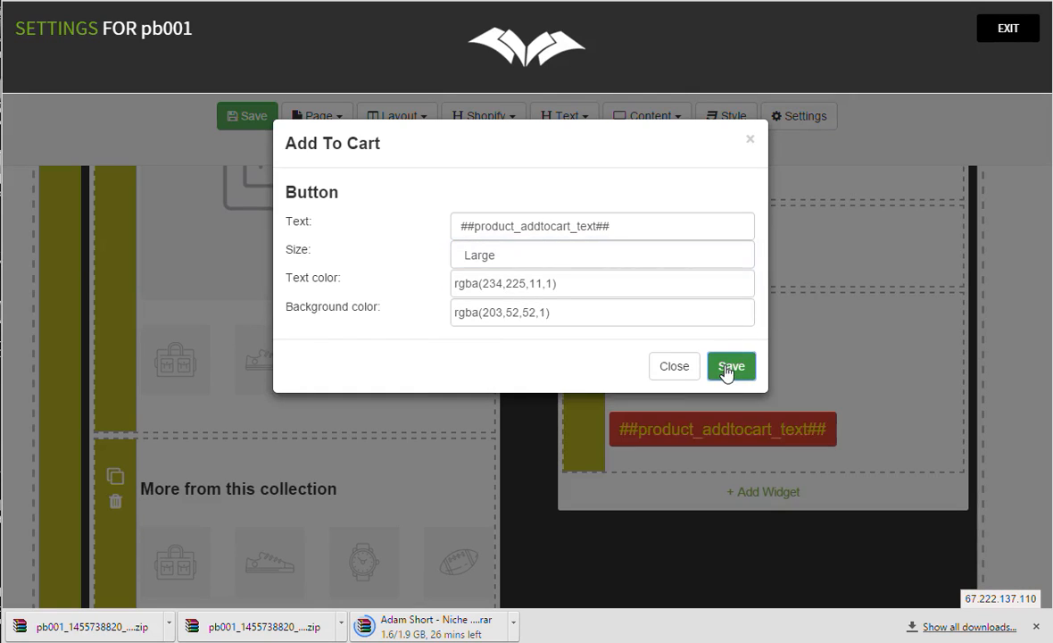
left_click(674, 367)
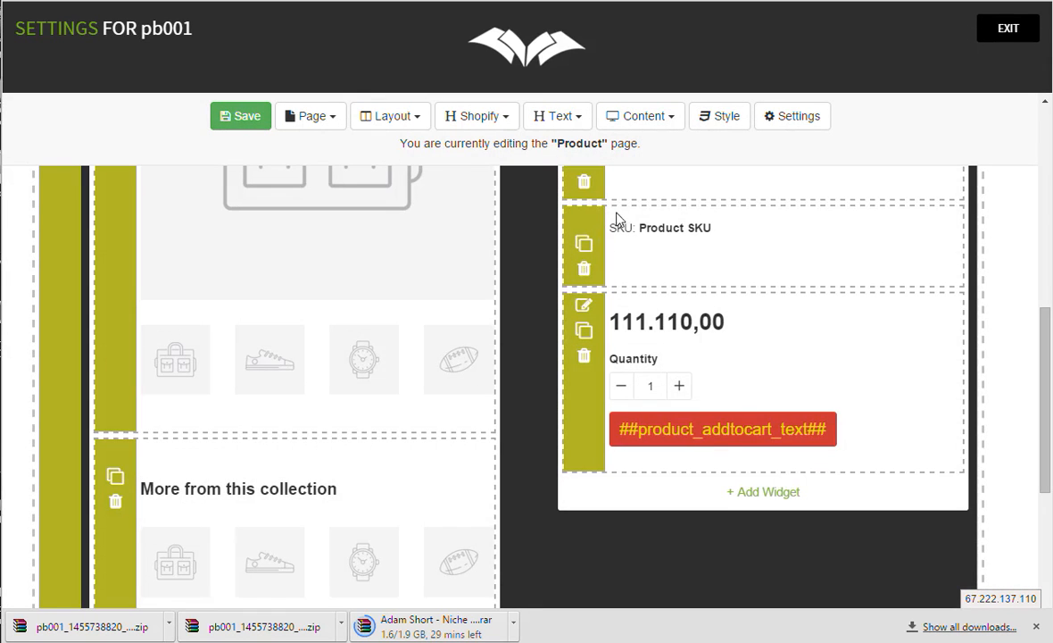
Step: Check the restyled button against the rest of the layout and save the Product page
scroll(629, 294, "up", 3)
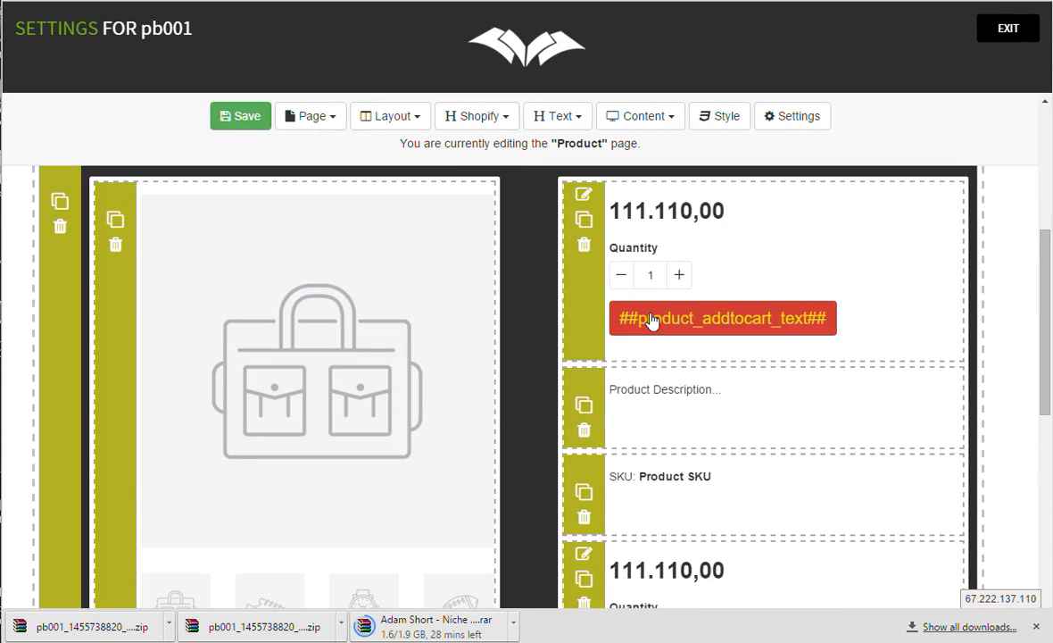
scroll(651, 322, "down", 8)
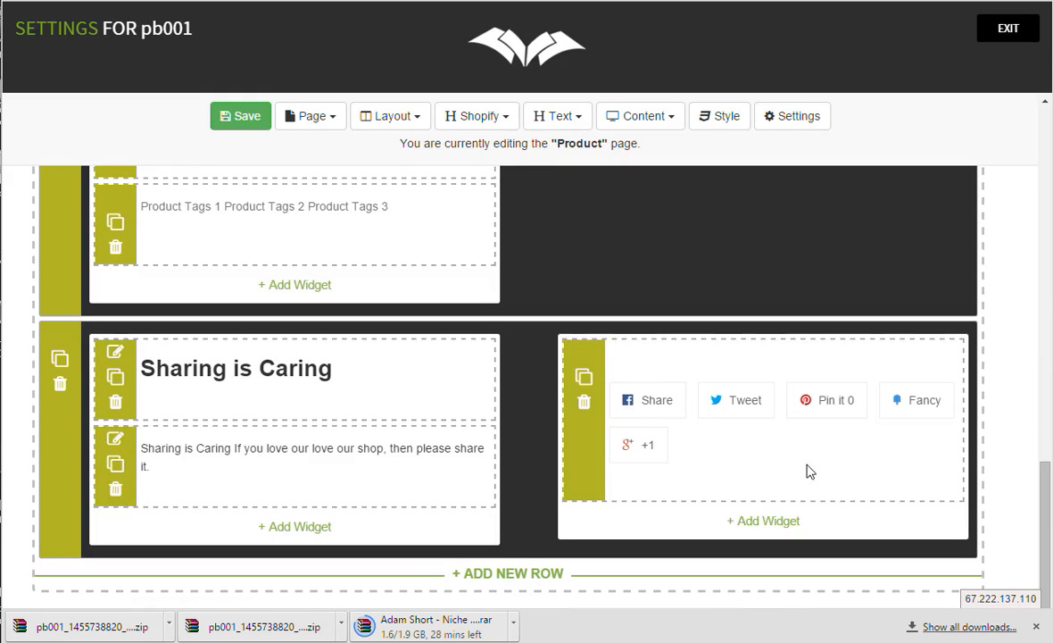
scroll(714, 402, "up", 10)
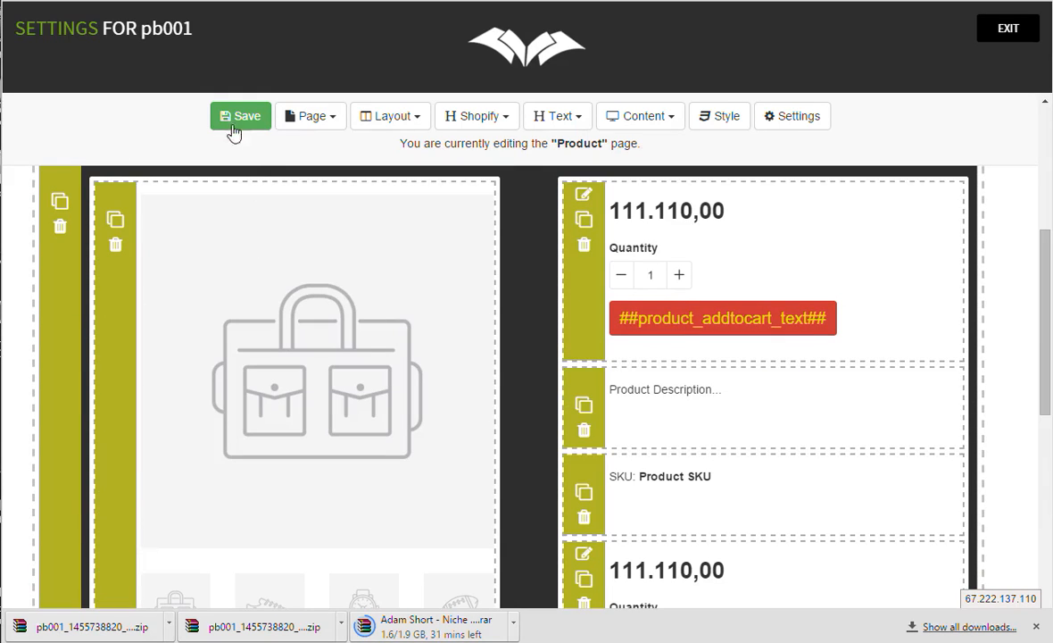
left_click(229, 118)
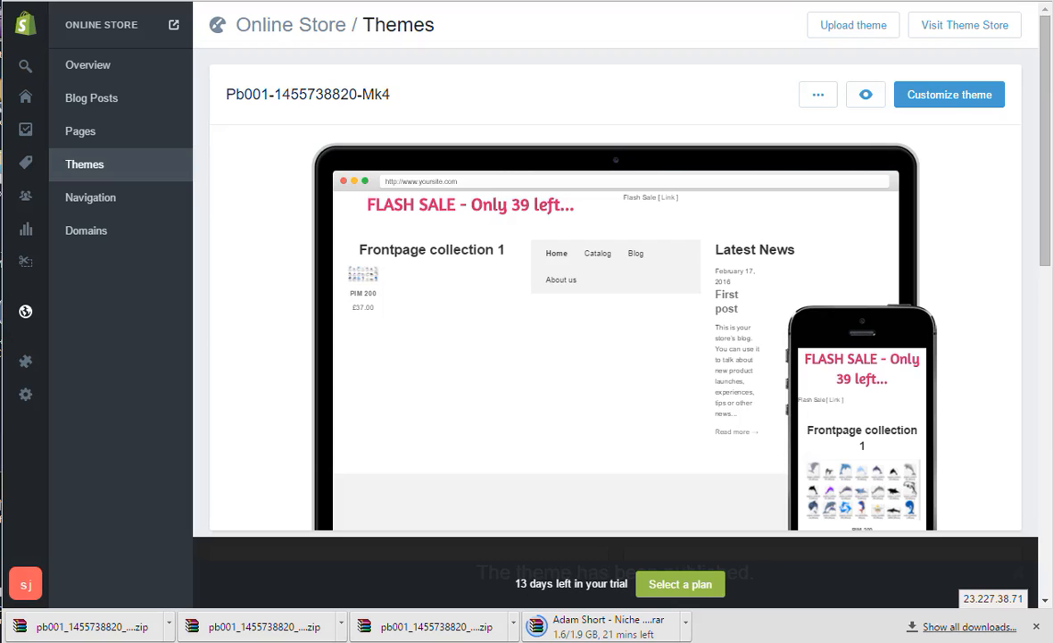
Step: Examine the published theme and the other uploaded theme versions on the Shopify Themes page
scroll(481, 402, "down", 10)
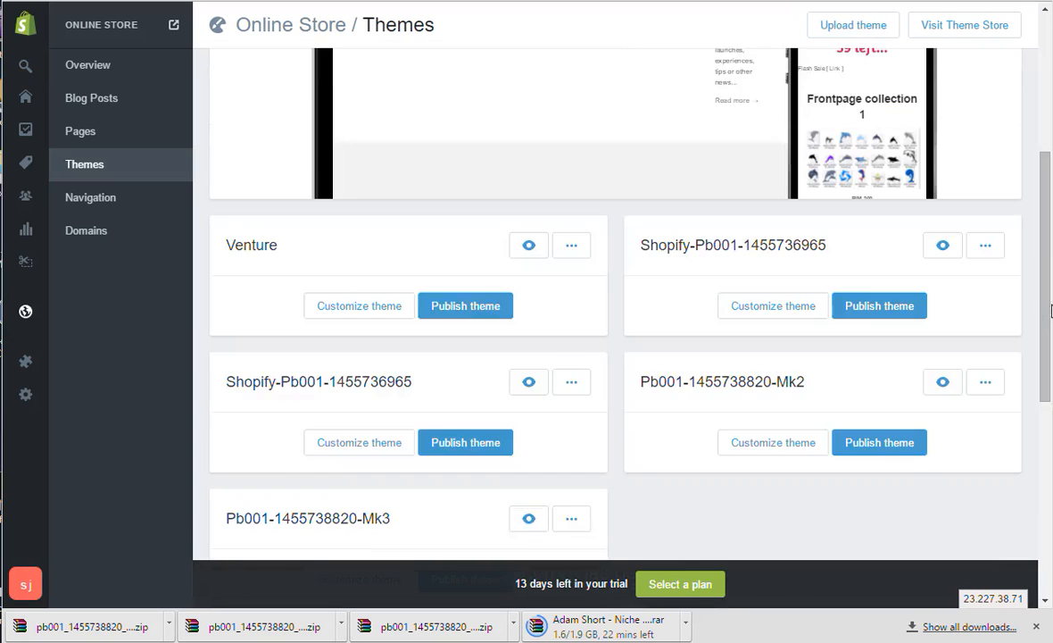
scroll(481, 402, "up", 3)
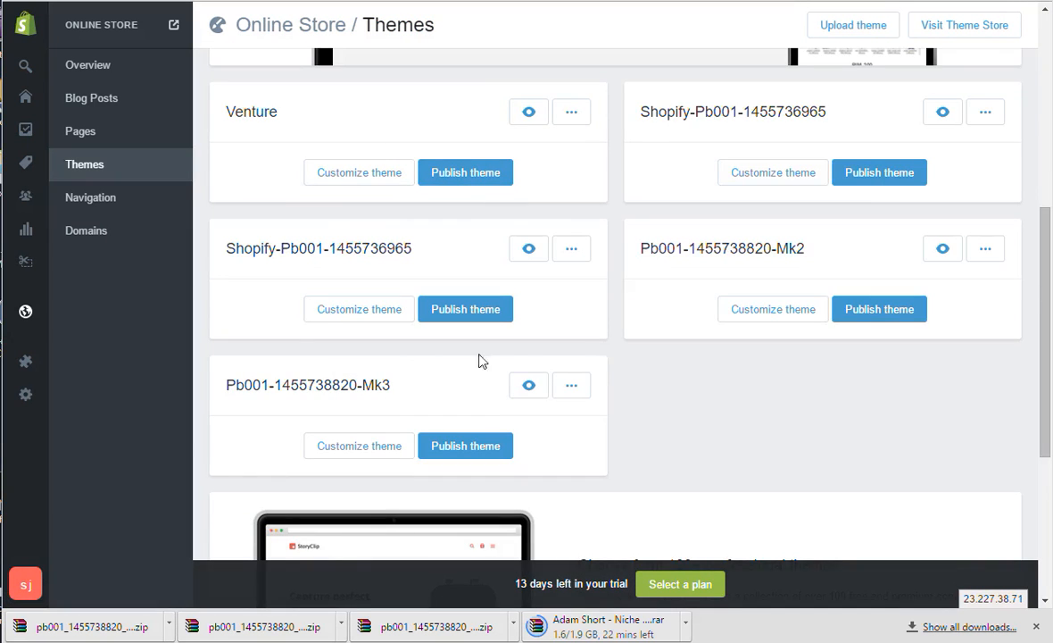
scroll(844, 284, "up", 2)
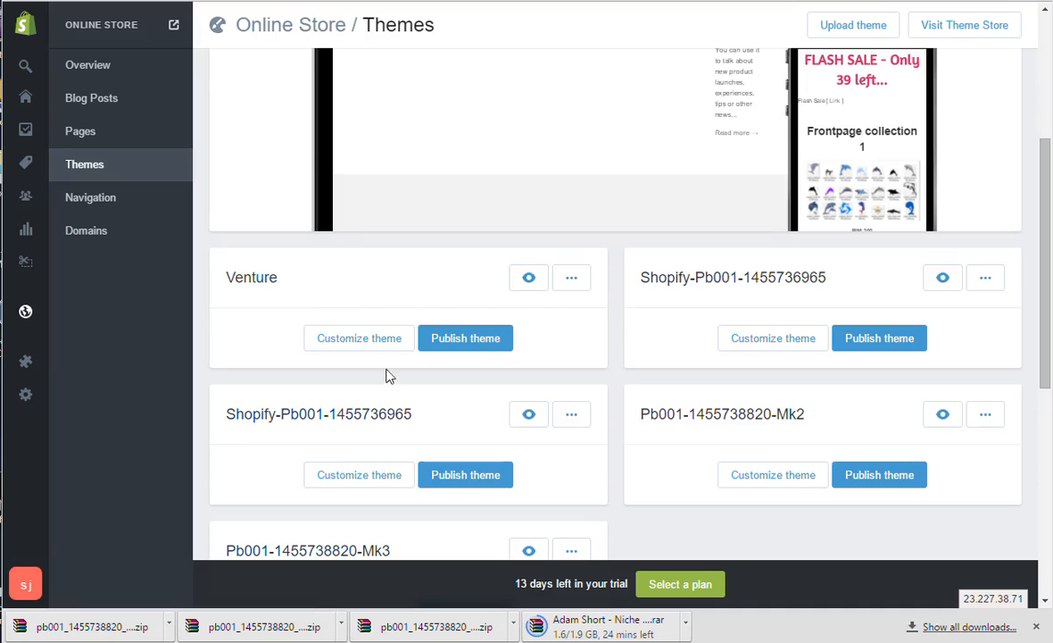
scroll(388, 375, "down", 1)
scroll(674, 399, "down", 5)
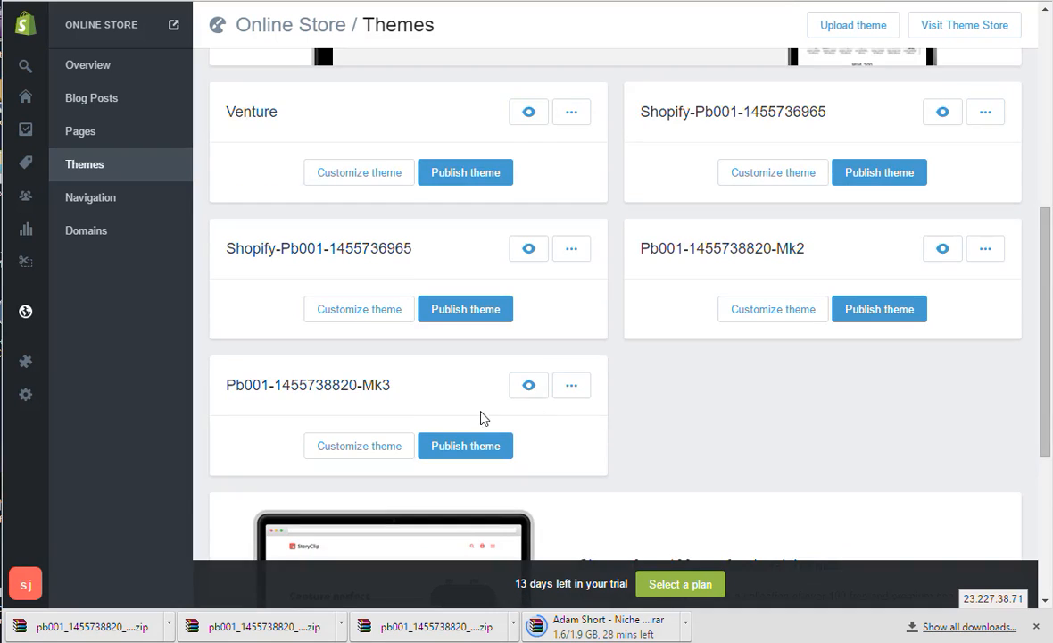
scroll(594, 412, "up", 4)
scroll(376, 323, "up", 1)
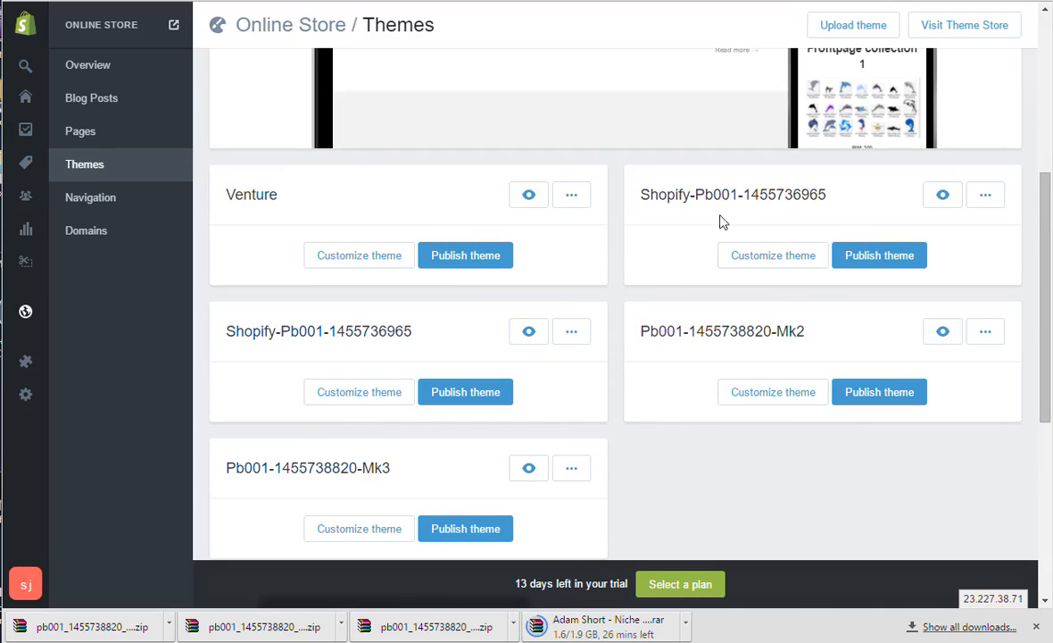
scroll(300, 268, "up", 4)
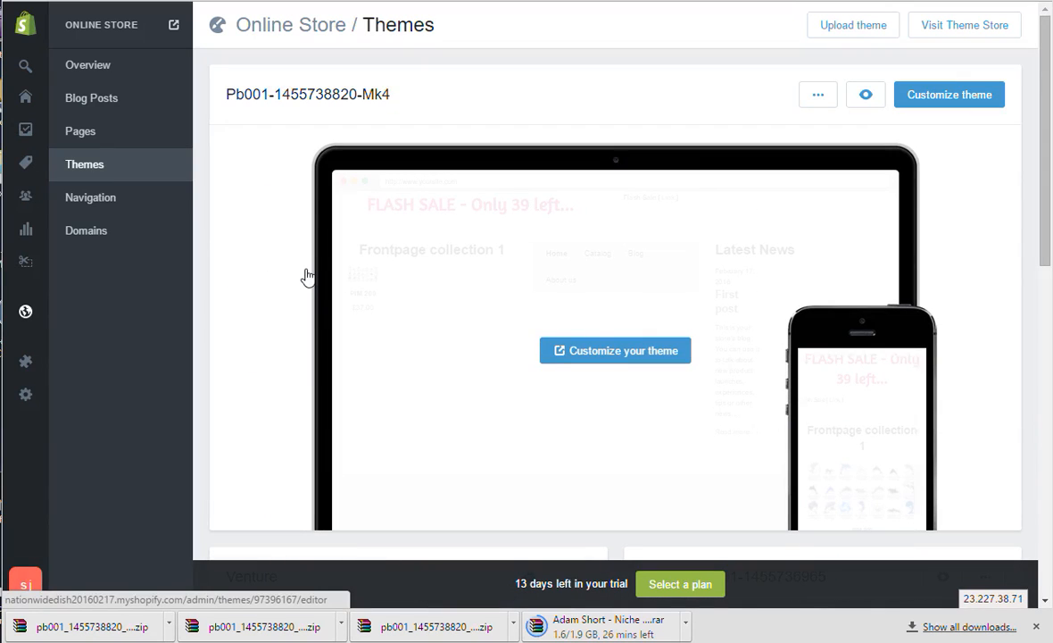
scroll(313, 277, "down", 6)
scroll(318, 277, "up", 6)
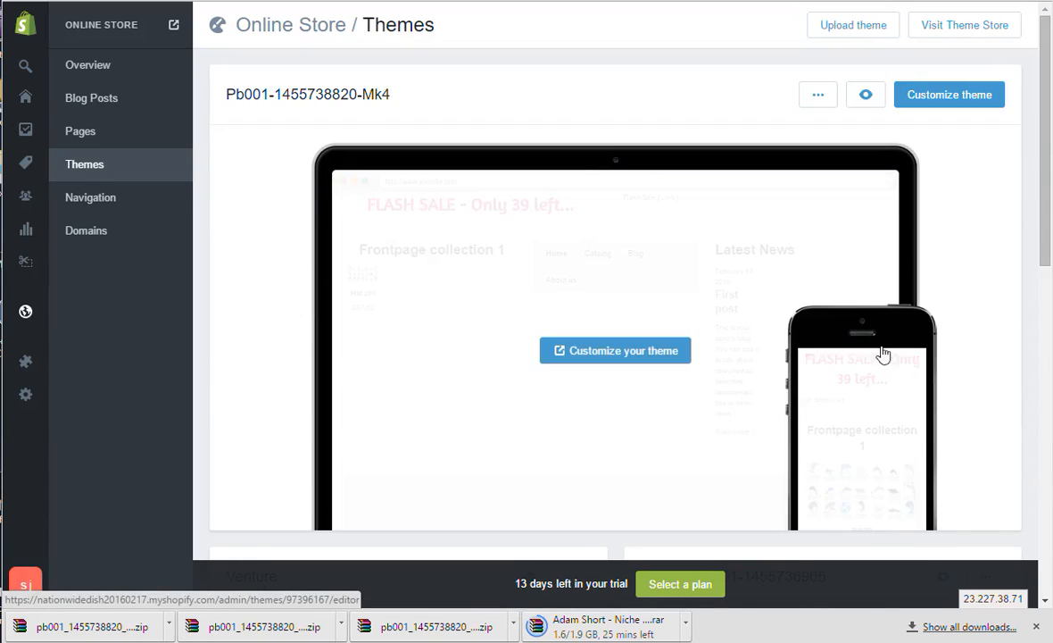
Step: View the live store, open the PIM 200 product and test both add-to-cart buttons, closing the shopping cart each time
left_click(173, 25)
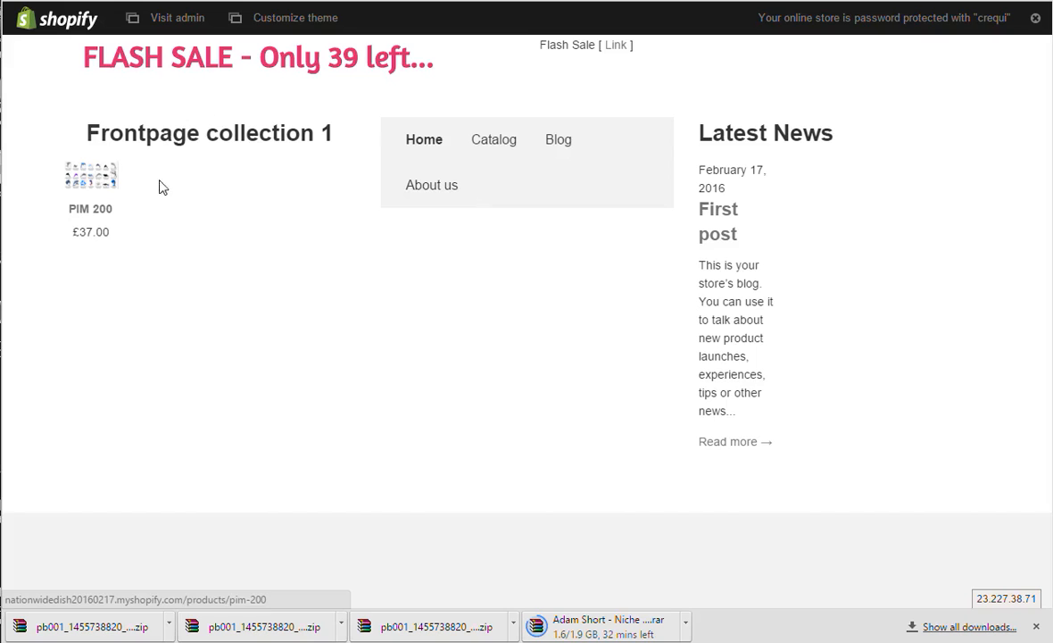
left_click(92, 181)
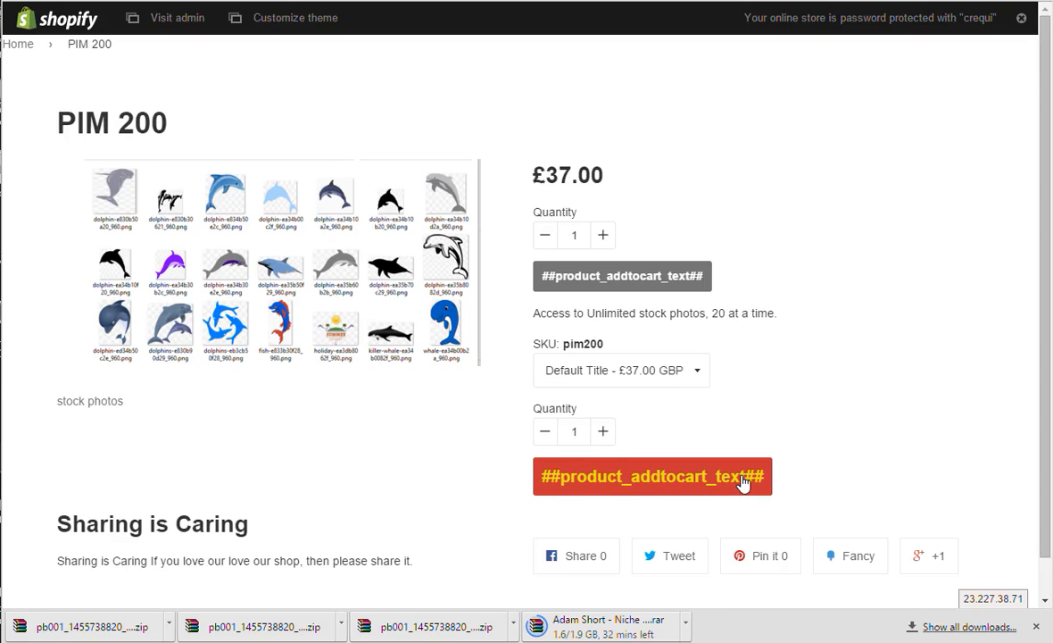
left_click(679, 483)
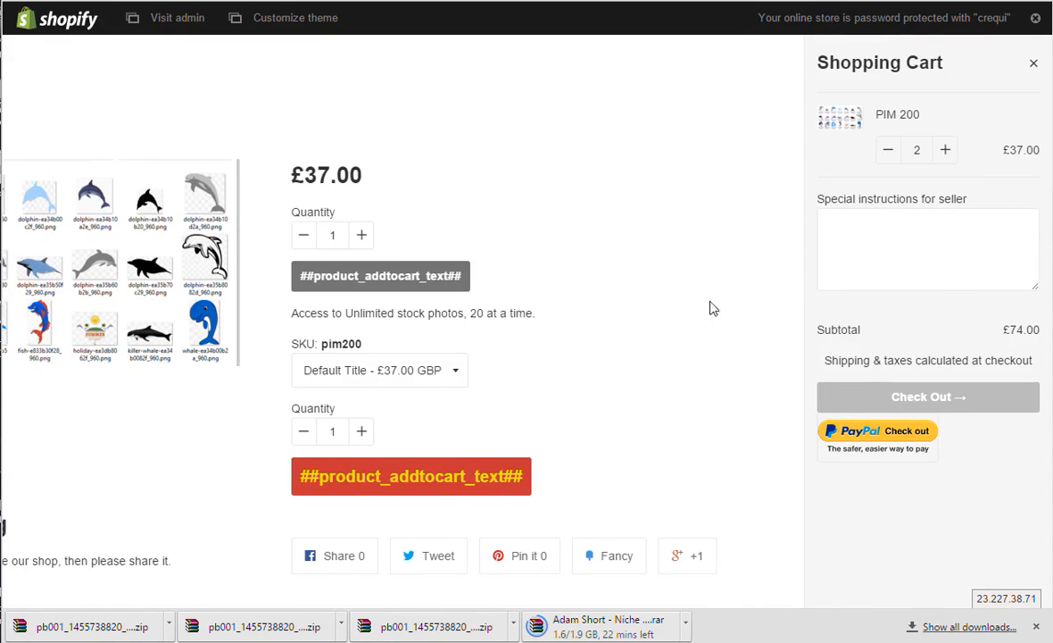
left_click(1033, 62)
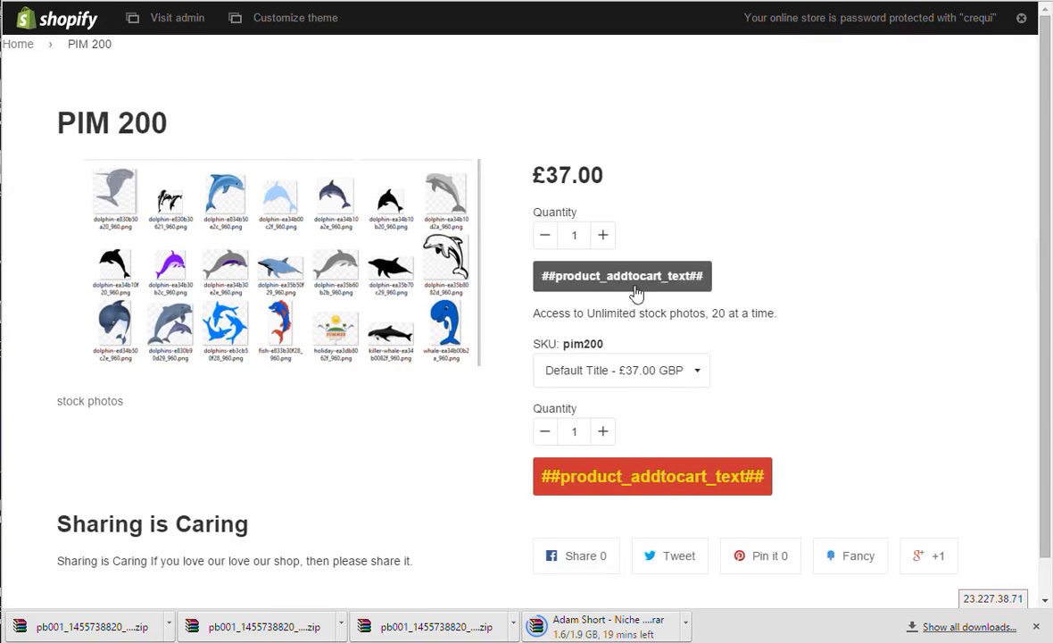
left_click(636, 292)
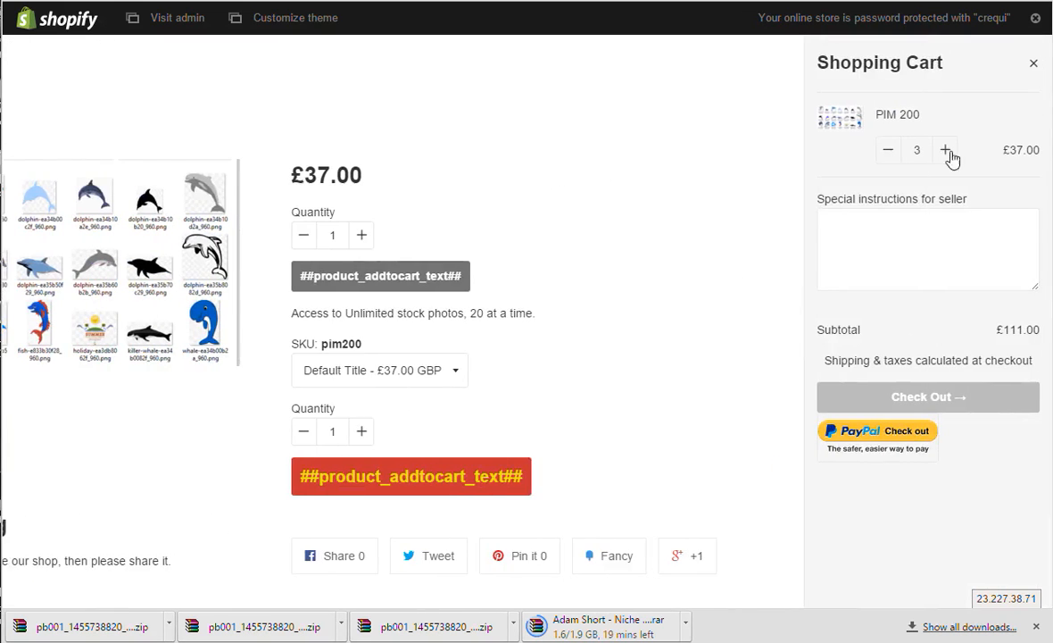
left_click(1033, 63)
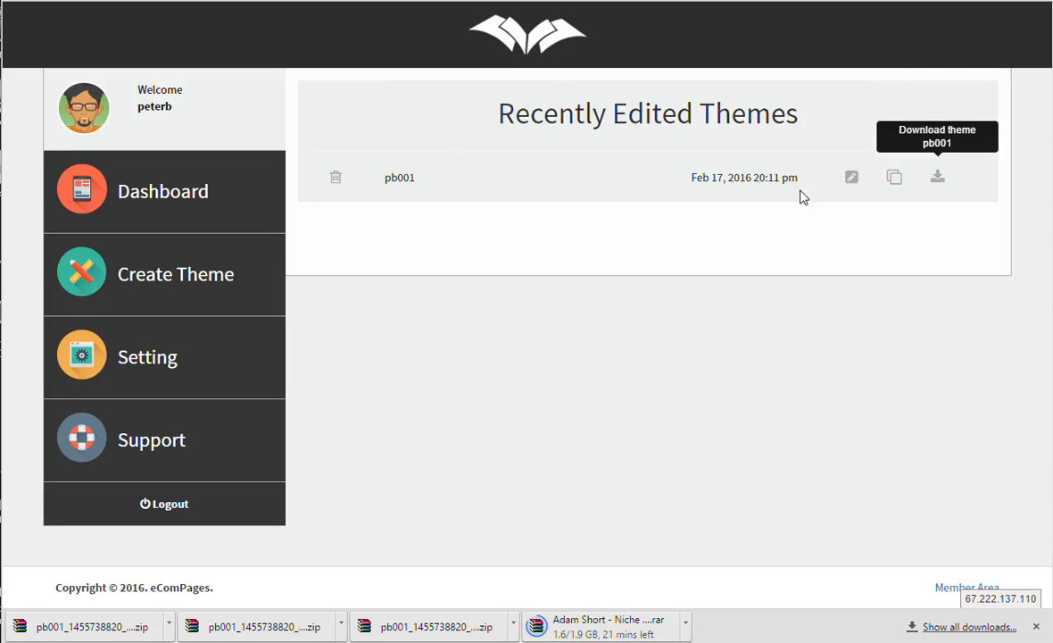
Step: Reopen the pb001 theme in the eComPages editor and switch to its Product page
left_click(849, 179)
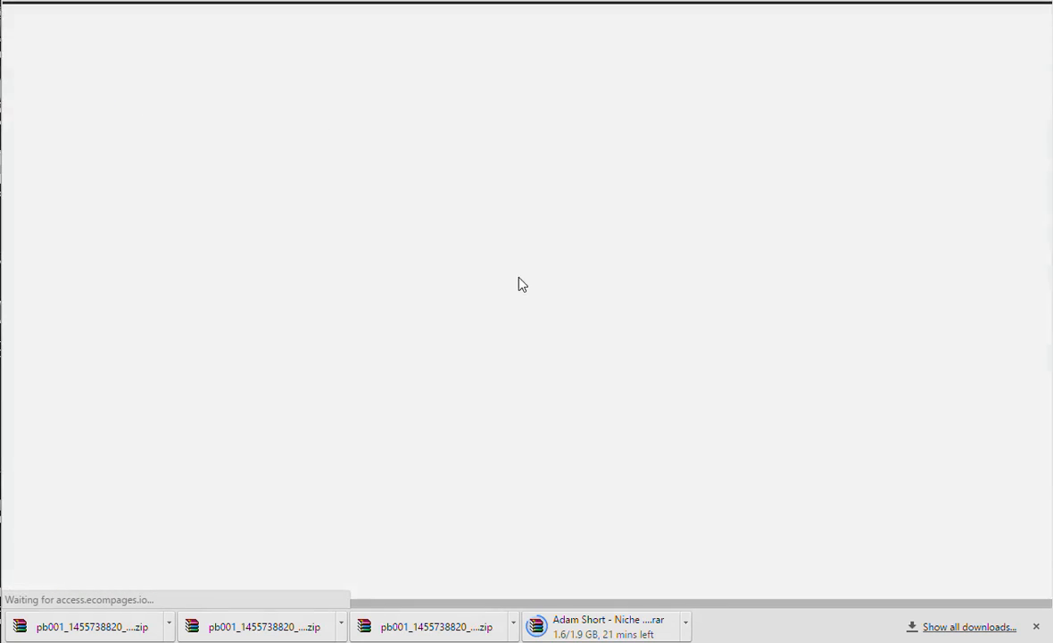
left_click(331, 121)
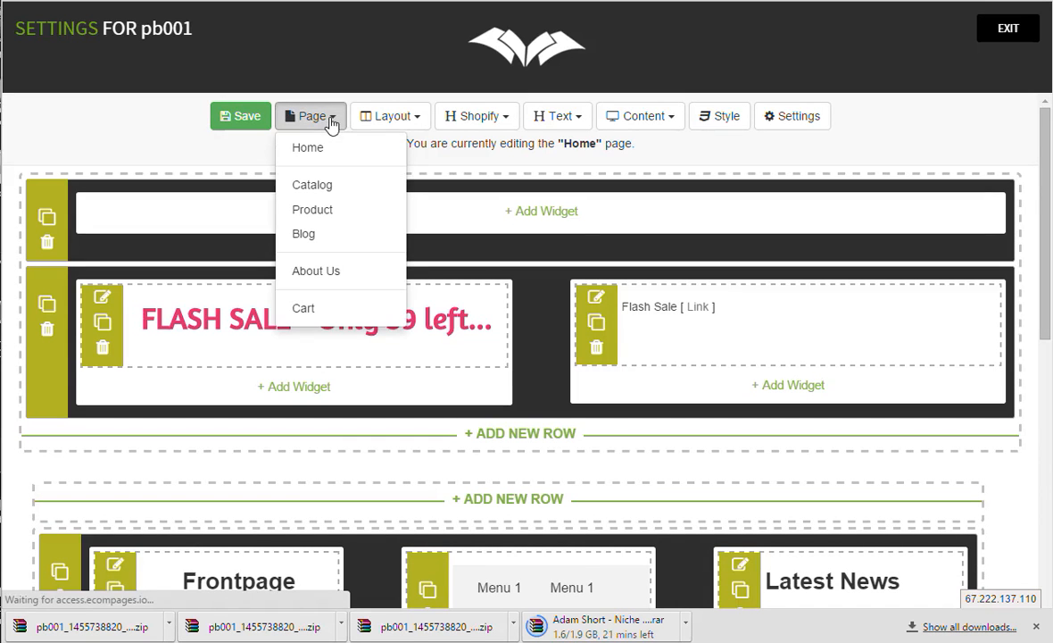
left_click(329, 213)
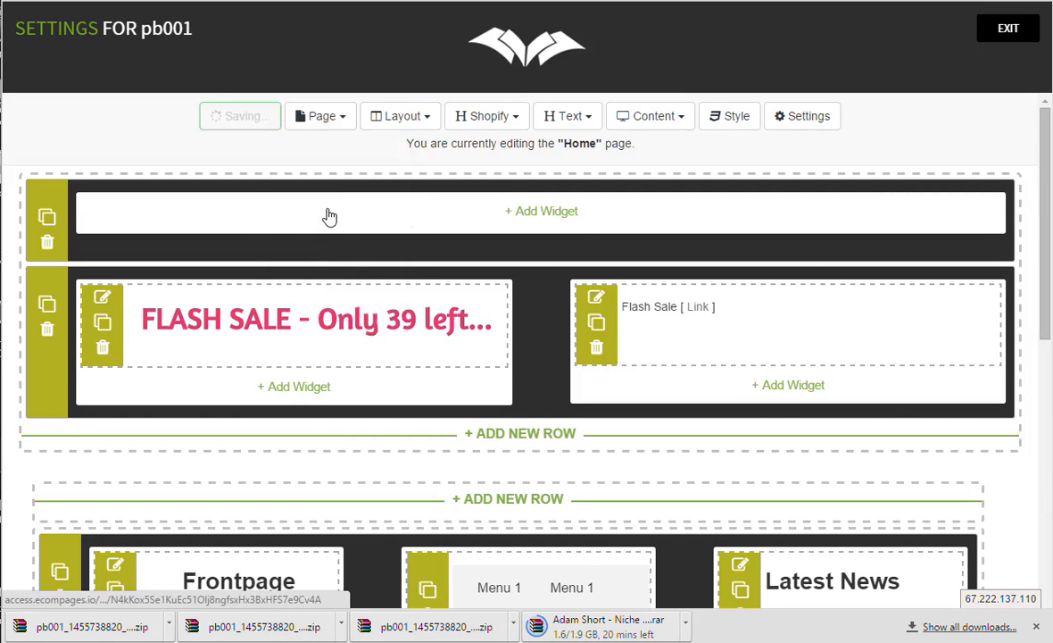
scroll(917, 404, "down", 5)
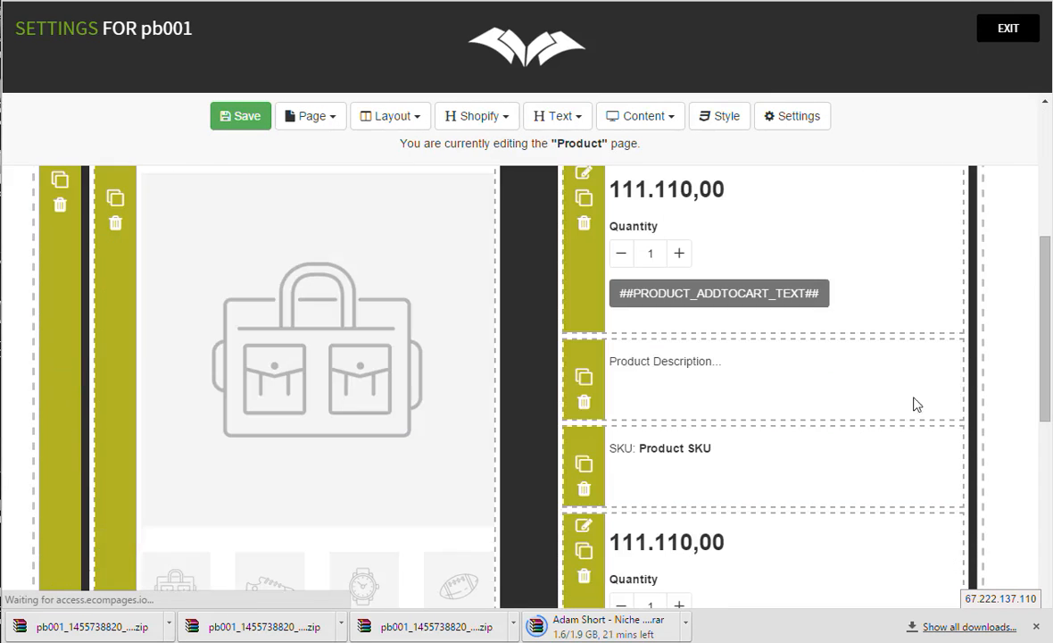
Step: Set the button text of the Add To Cart widget above the Product Description to "Add To Cart"
left_click(727, 297)
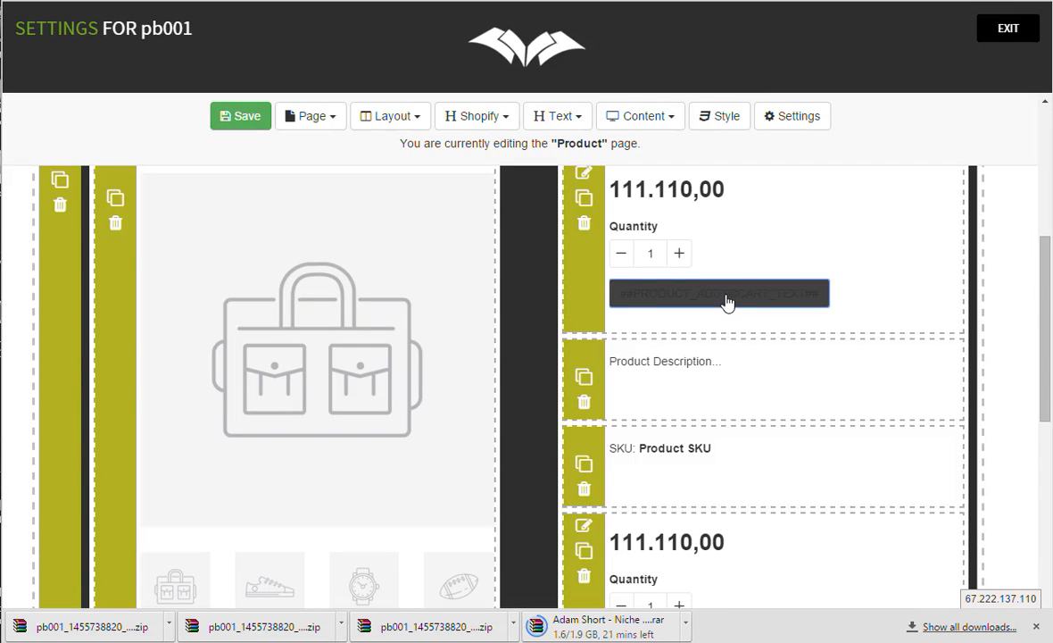
scroll(560, 218, "up", 2)
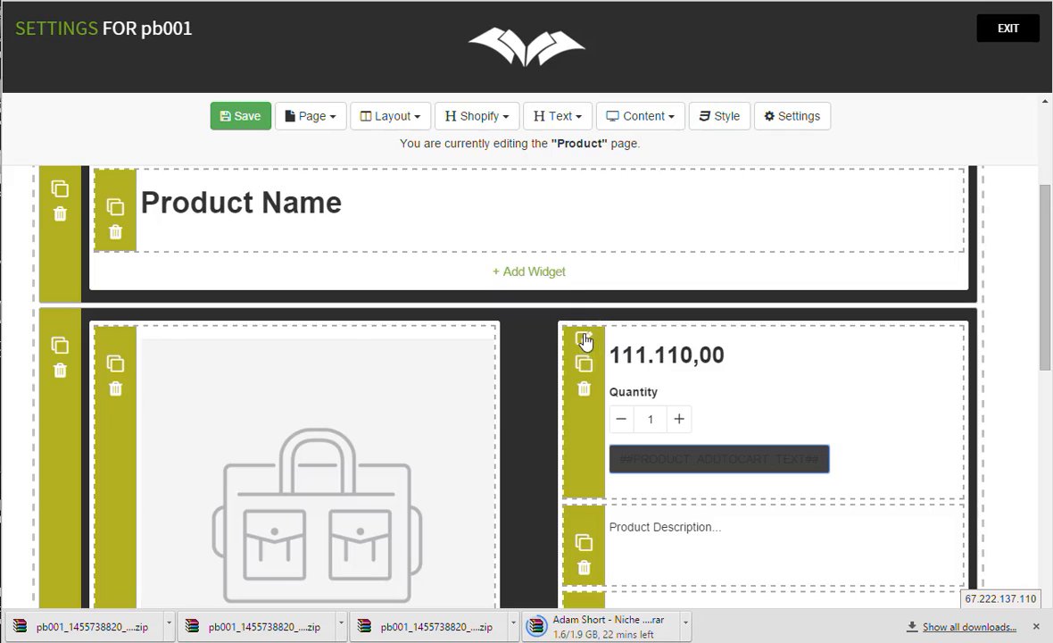
left_click(584, 340)
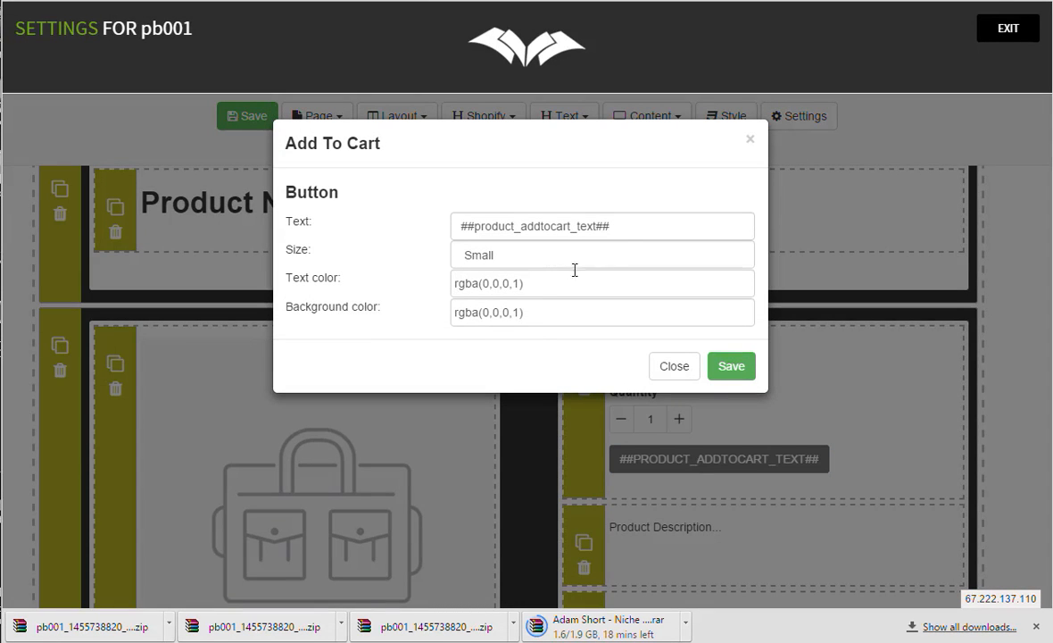
left_click_drag(636, 220, 322, 207)
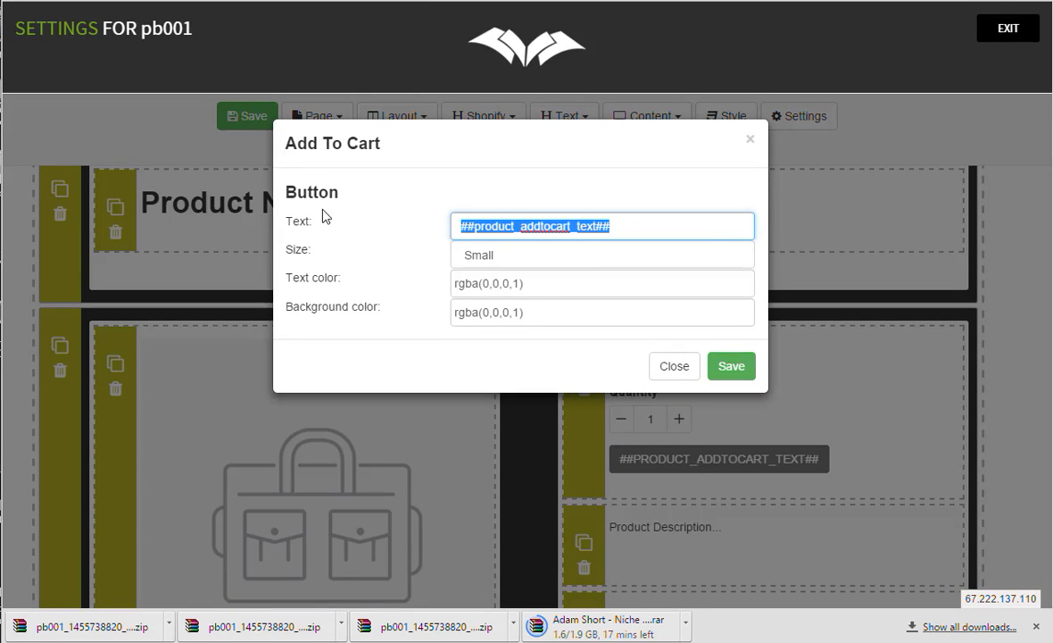
type("Add TO Cart")
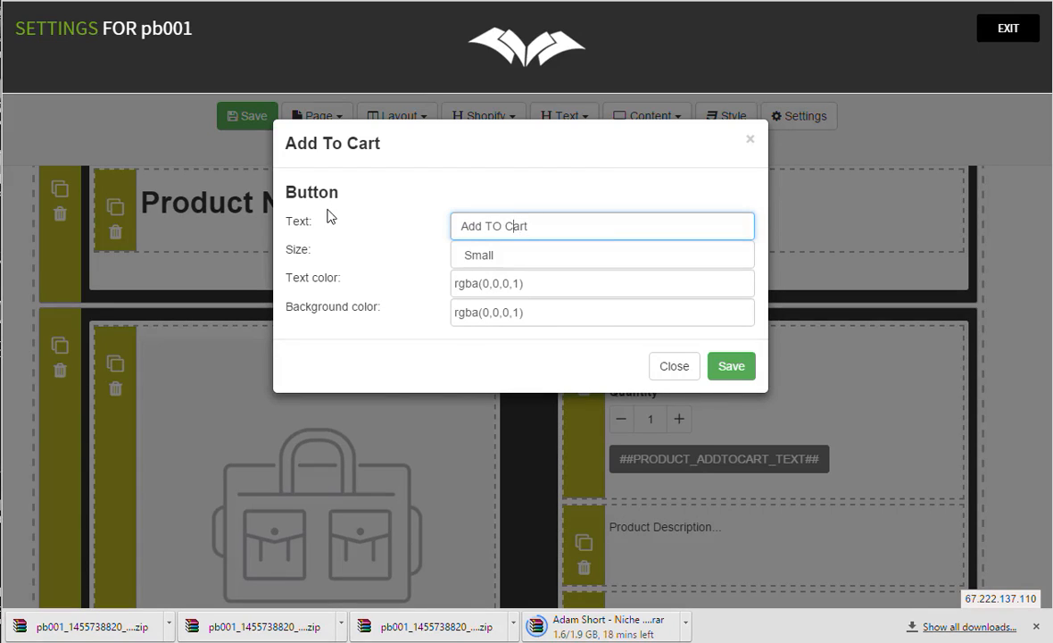
type("o")
Step: Set the Add To Cart button's size to Large and its background color to red, rgba(226,47,47,1)
left_click(522, 253)
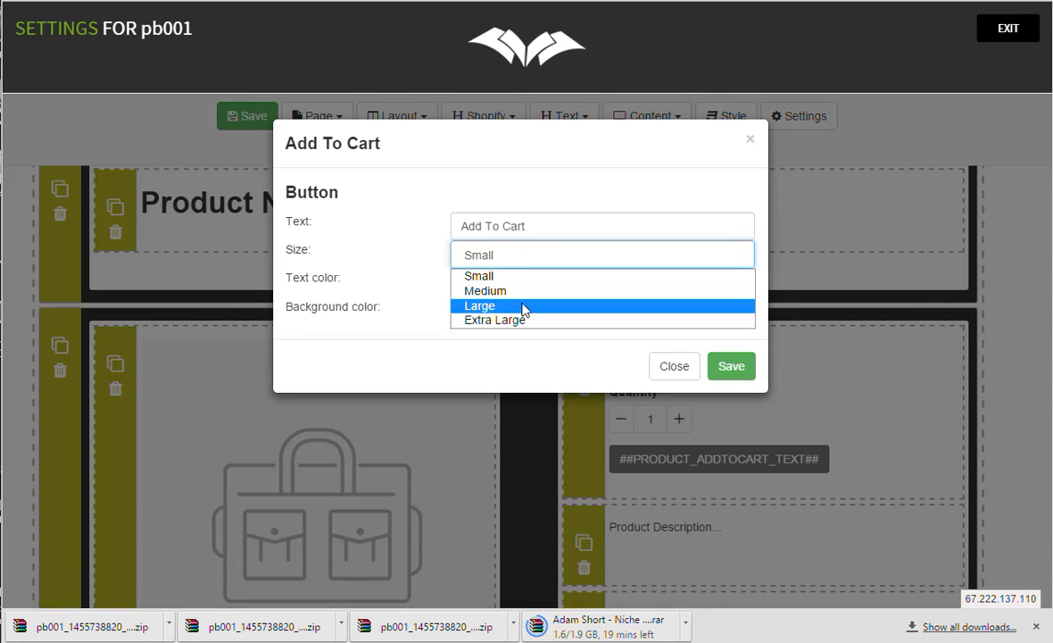
left_click(524, 306)
left_click(550, 283)
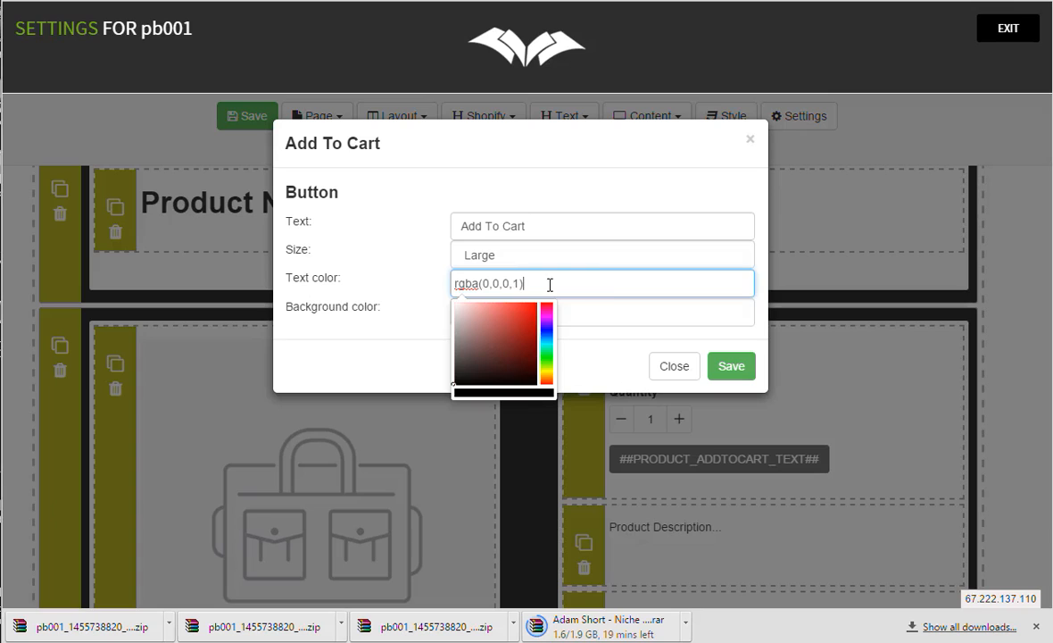
left_click(598, 308)
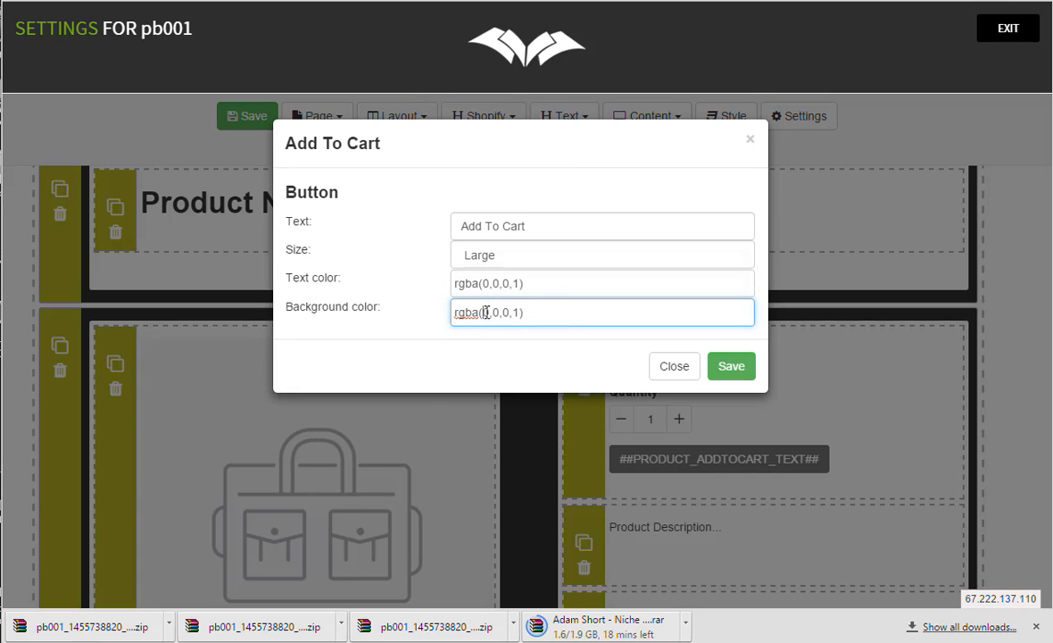
left_click(551, 277)
left_click(571, 312)
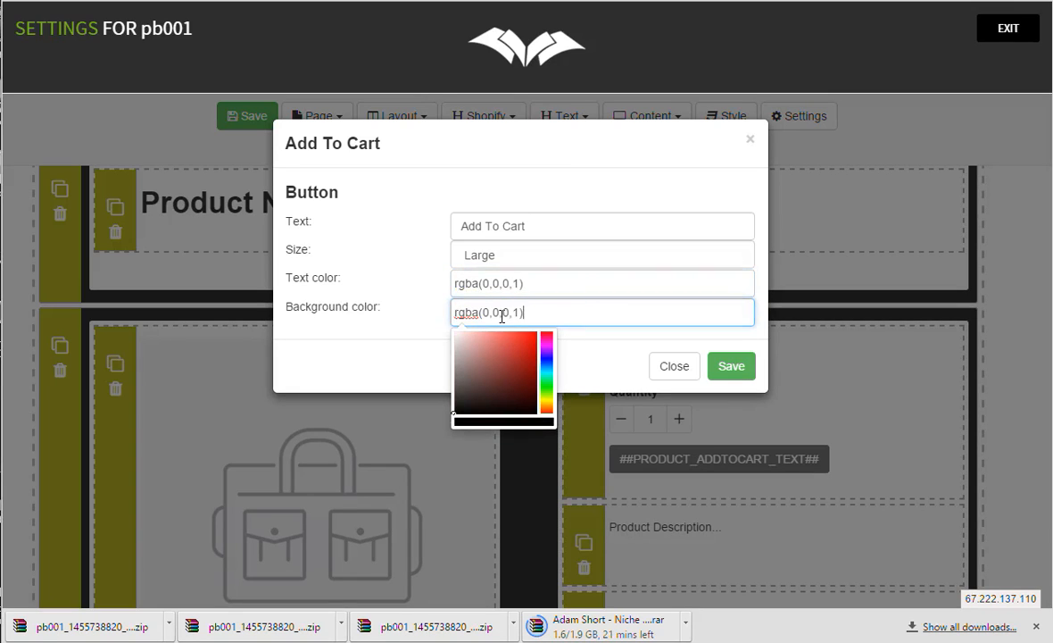
left_click_drag(509, 342, 547, 370)
Step: Set the Add To Cart button's text color to pale yellow, rgba(242,231,132,1), and save the widget settings
left_click(477, 282)
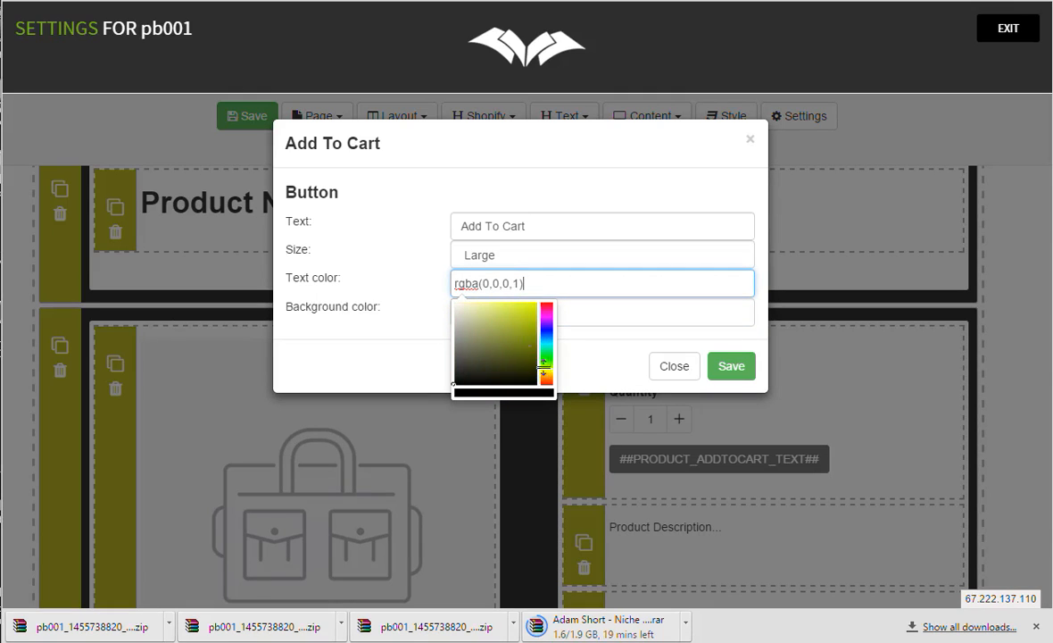
left_click(515, 312)
left_click_drag(514, 311, 470, 307)
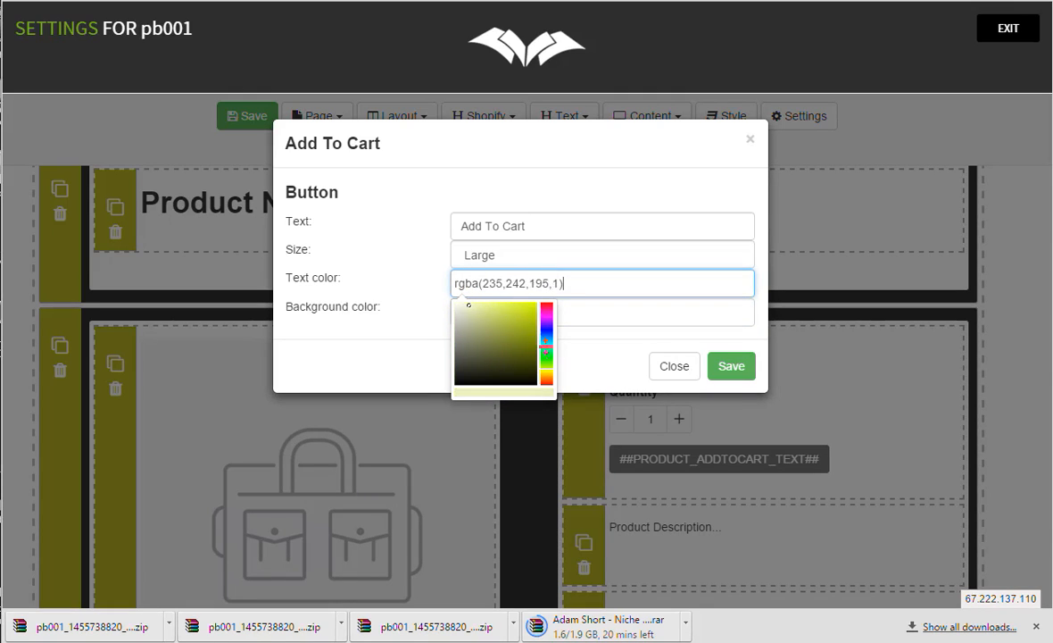
mouse_move(546, 365)
left_mouse_down()
mouse_move(546, 375)
mouse_move(489, 305)
left_mouse_up()
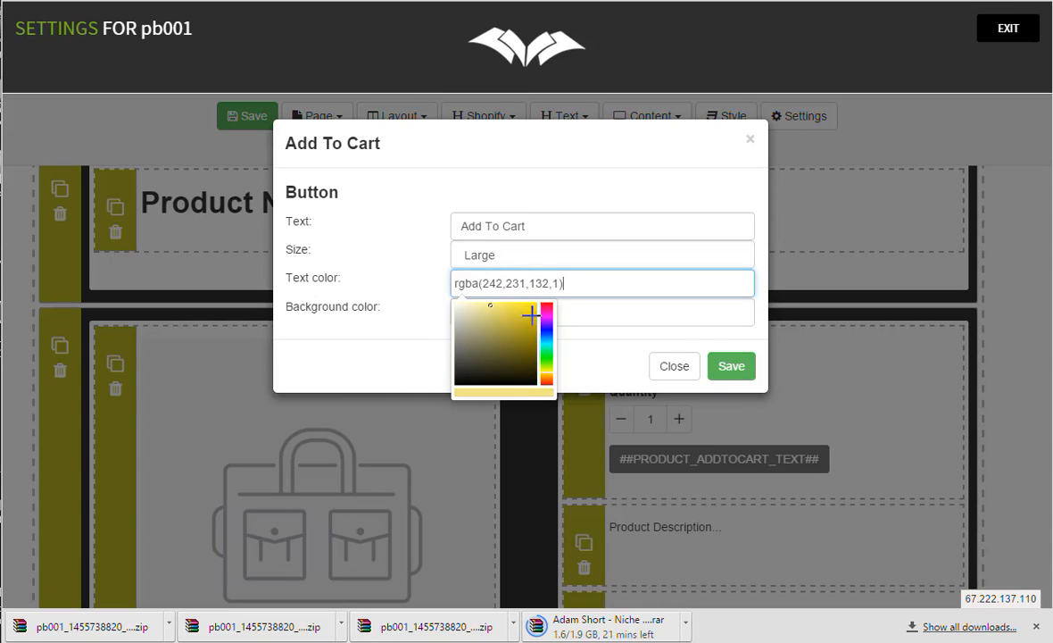
left_click(731, 367)
left_click(682, 371)
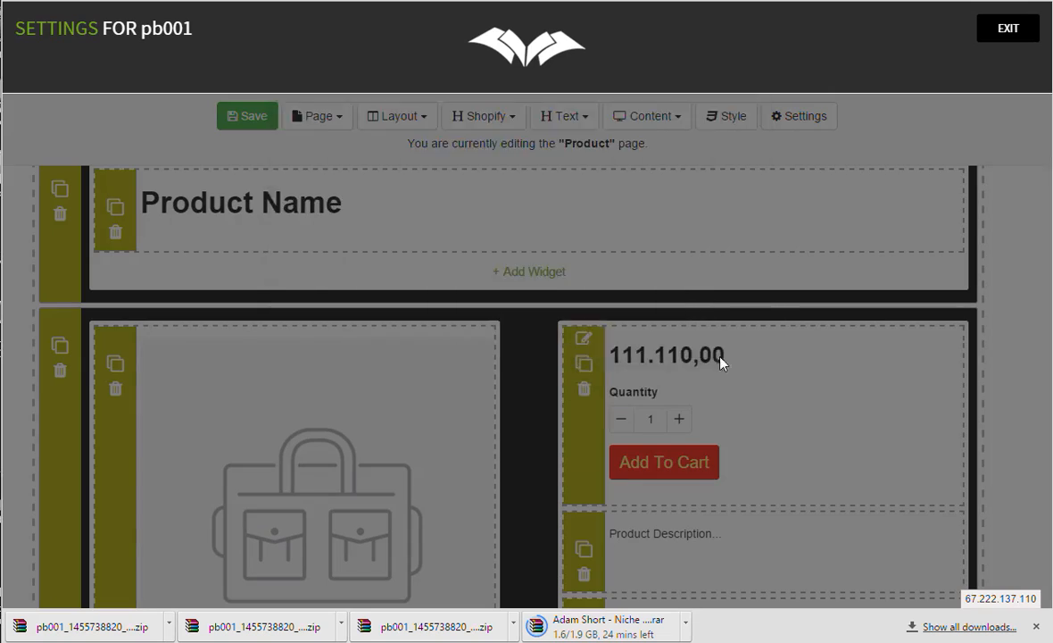
Step: Check the button settings of the second Add To Cart widget below the Product SKU and close them without changes
scroll(759, 357, "down", 2)
scroll(688, 348, "down", 2)
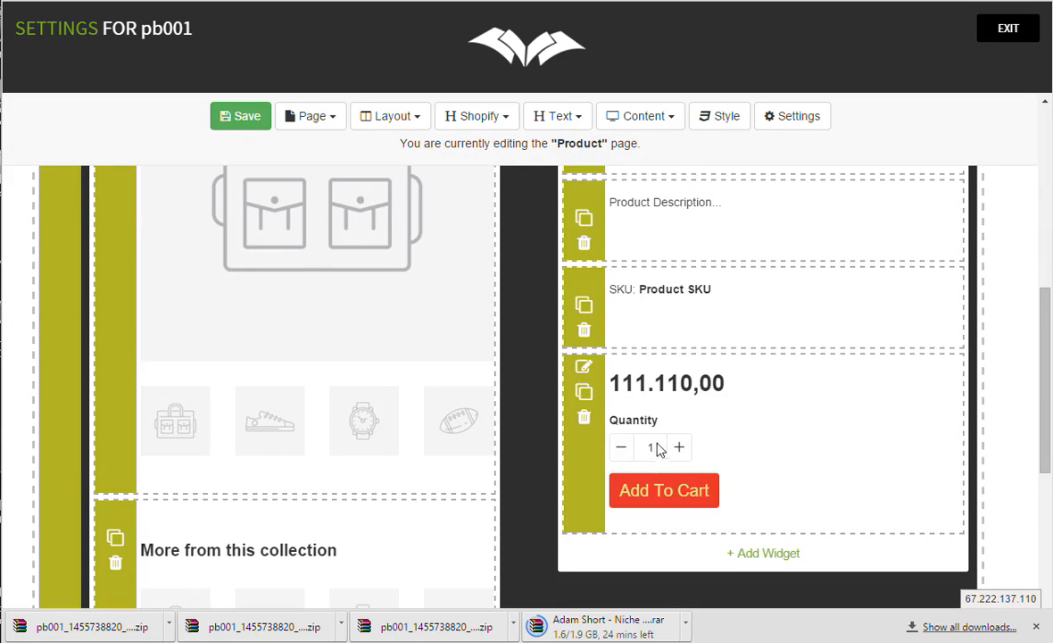
scroll(663, 392, "up", 2)
scroll(696, 384, "down", 3)
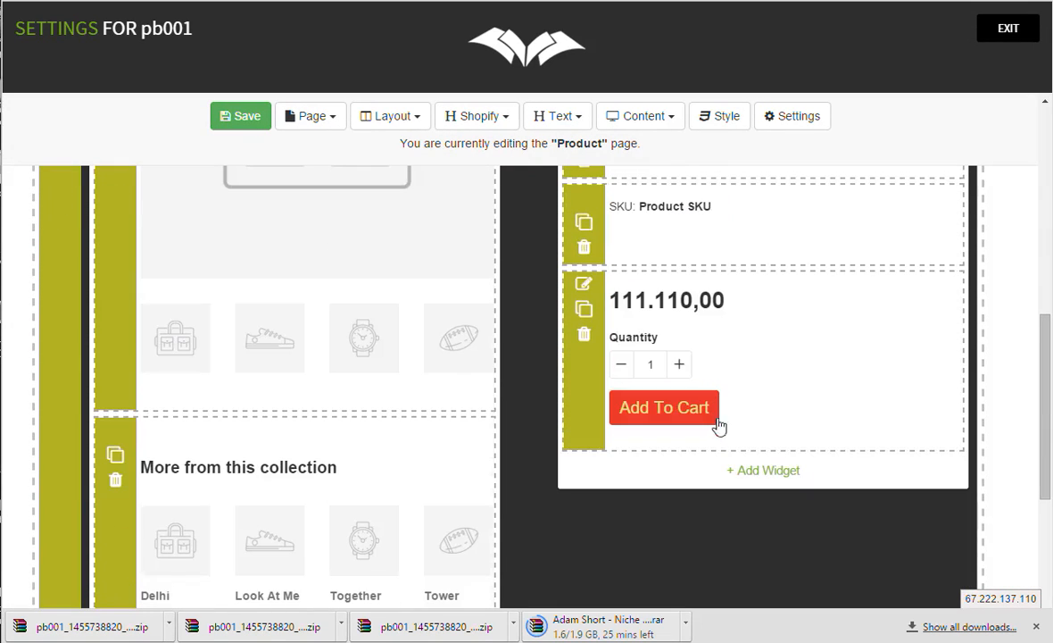
left_click(584, 288)
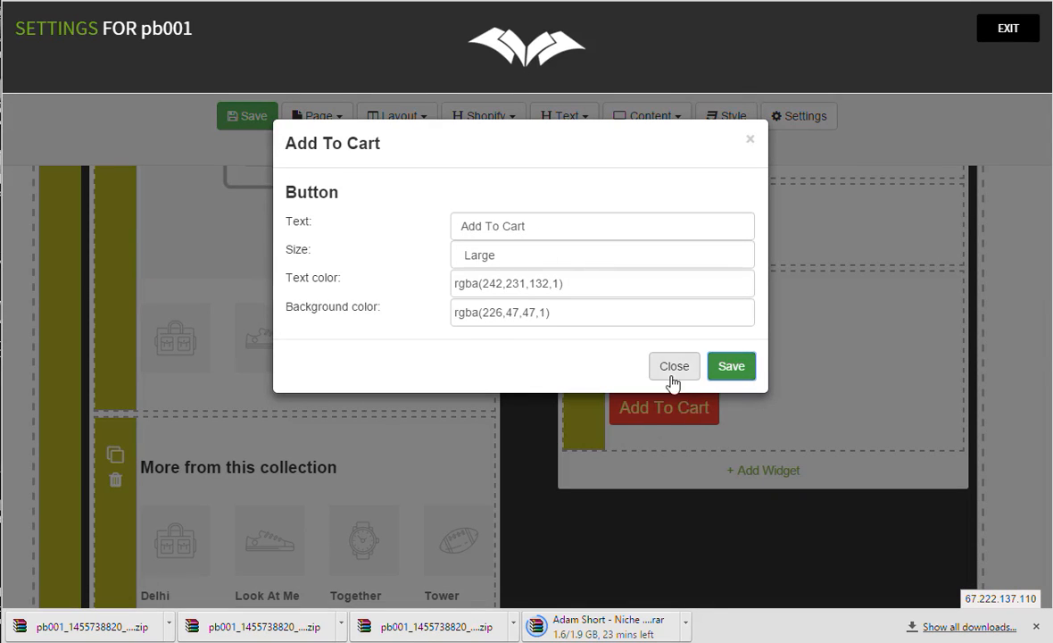
left_click(674, 367)
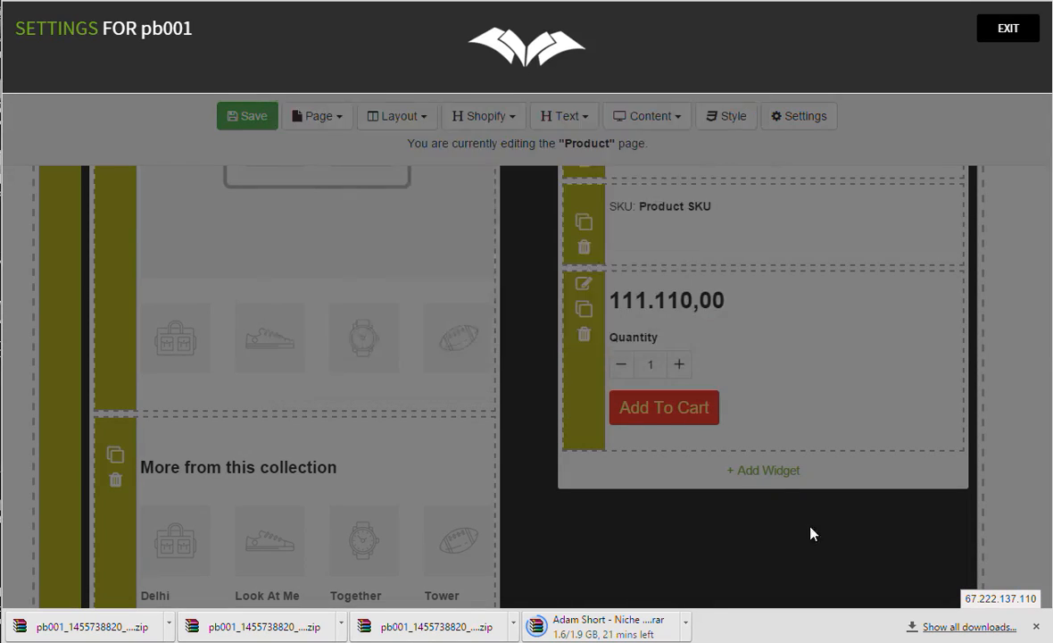
Step: Save the Product page and switch to the Shopify Themes page
scroll(639, 313, "up", 3)
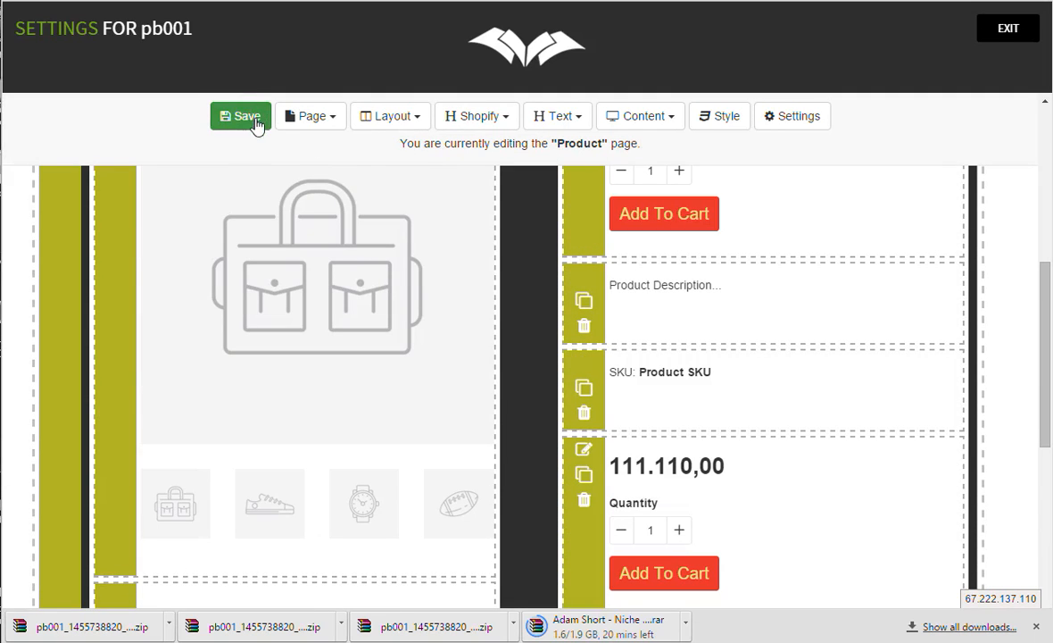
left_click(254, 117)
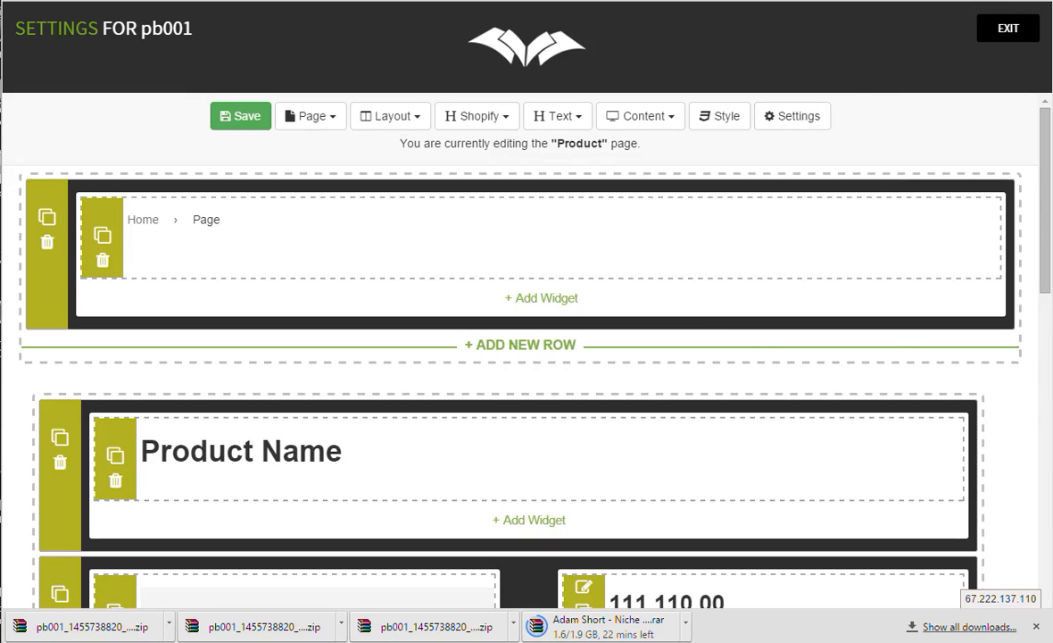
key("ctrl+Tab")
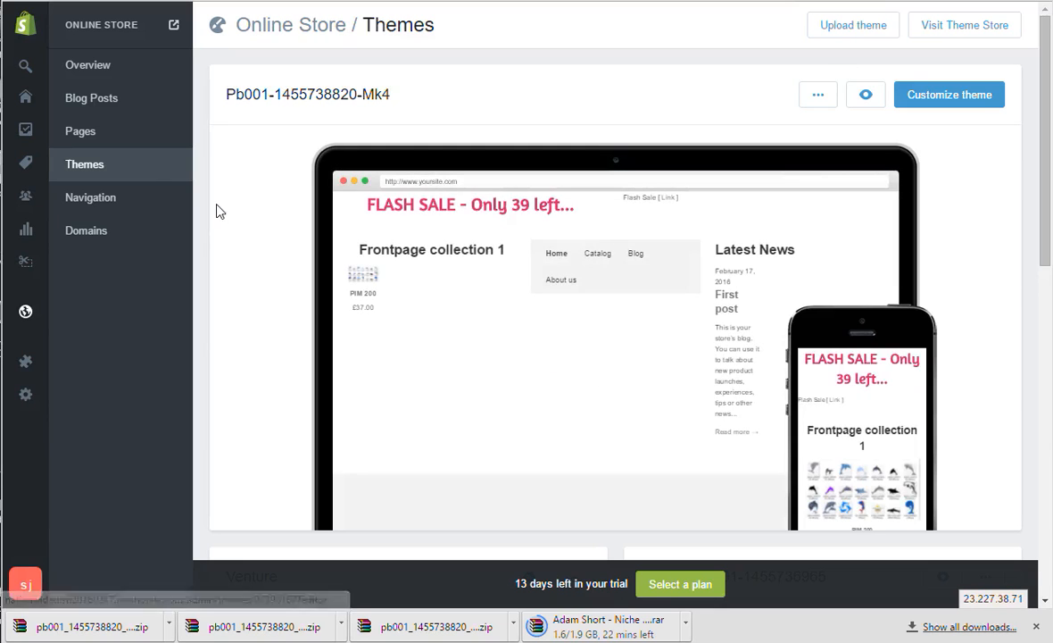
mouse_move(153, 32)
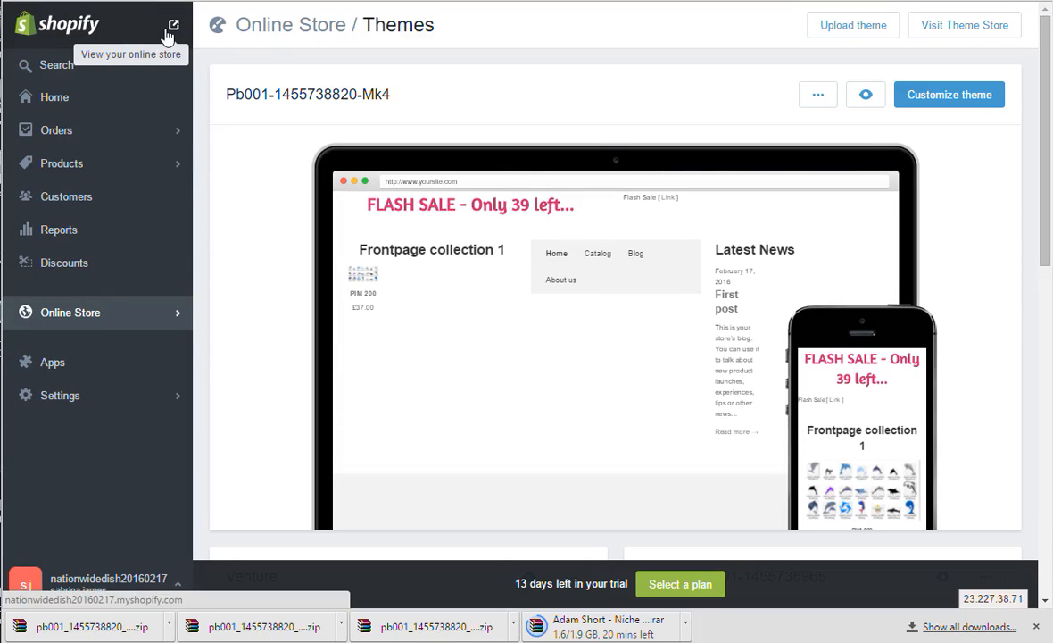